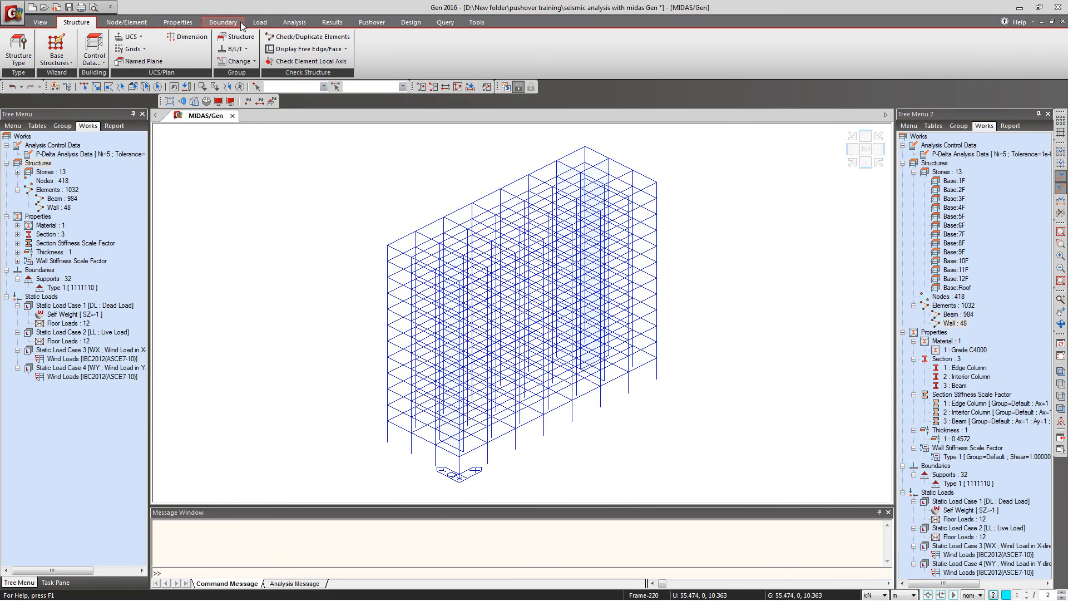
Step: Convert the DL load case to masses in the X, Y, Z directions with a scale factor of 1
left_click(259, 22)
left_click(28, 37)
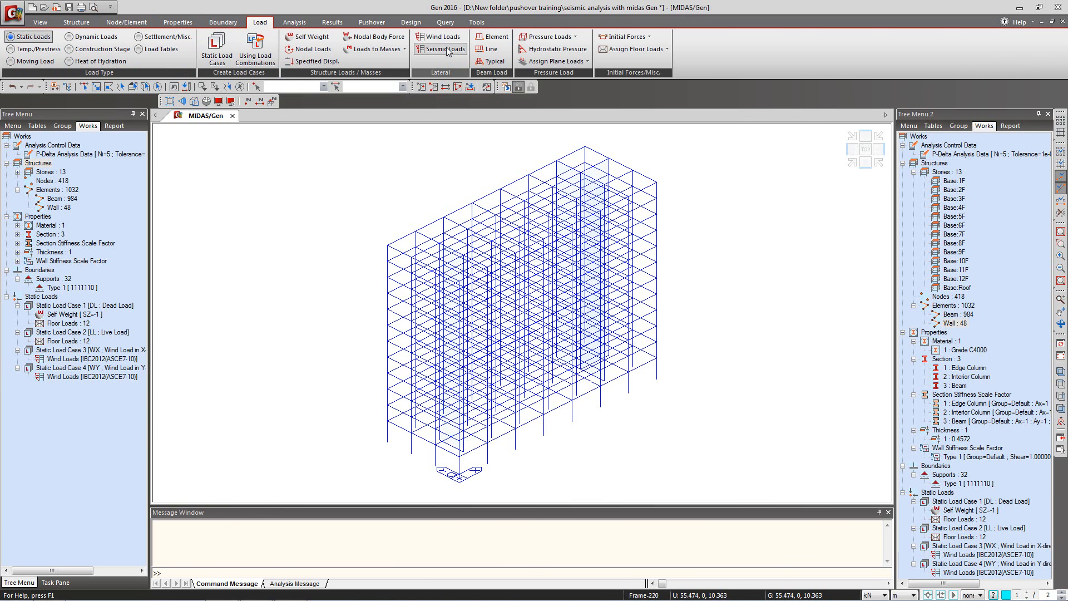
left_click(404, 49)
left_click(399, 87)
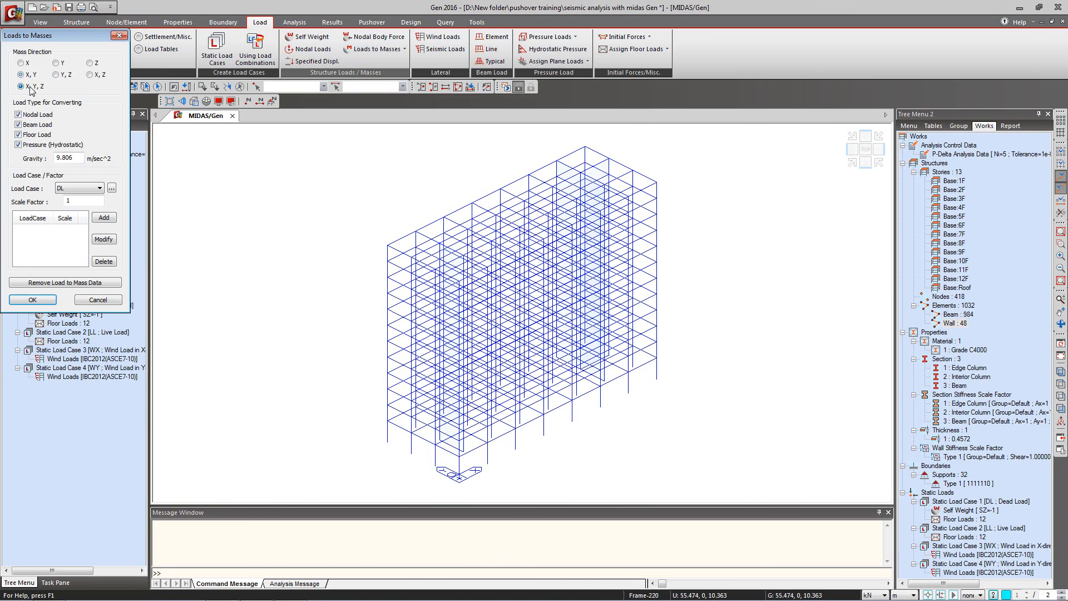
left_click(104, 218)
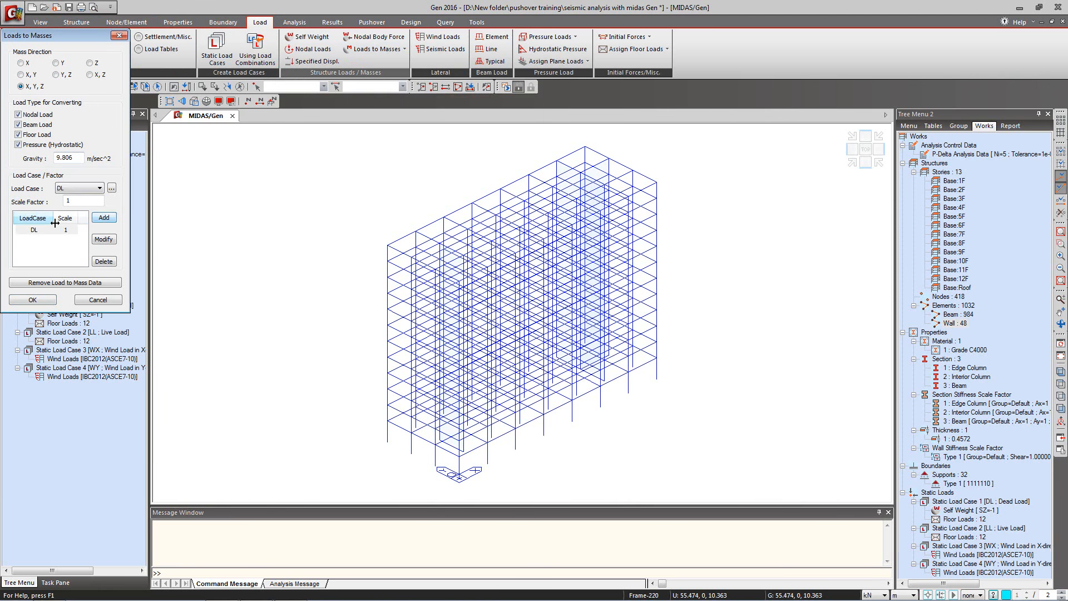
left_click(85, 188)
left_click(87, 188)
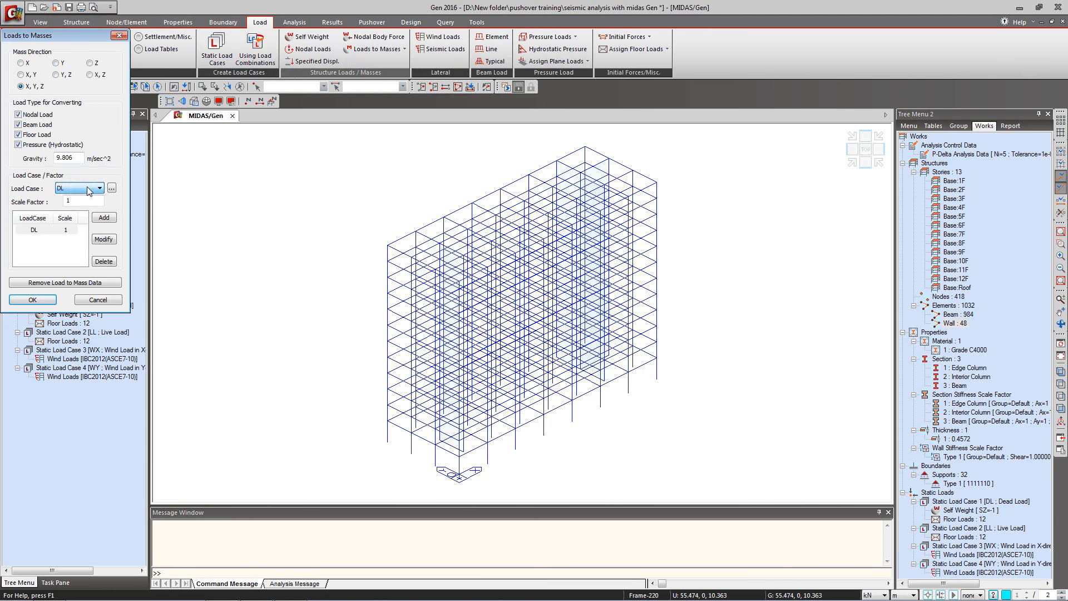
left_click(32, 299)
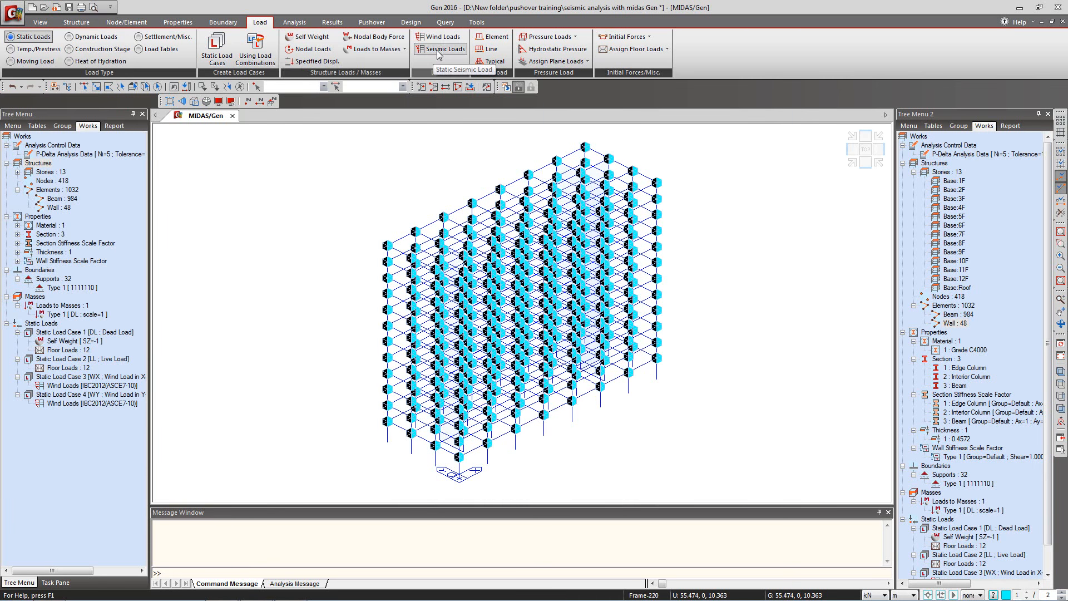
Step: Enable conversion of the structure's self-weight into masses in the X, Y, Z directions
left_click(77, 22)
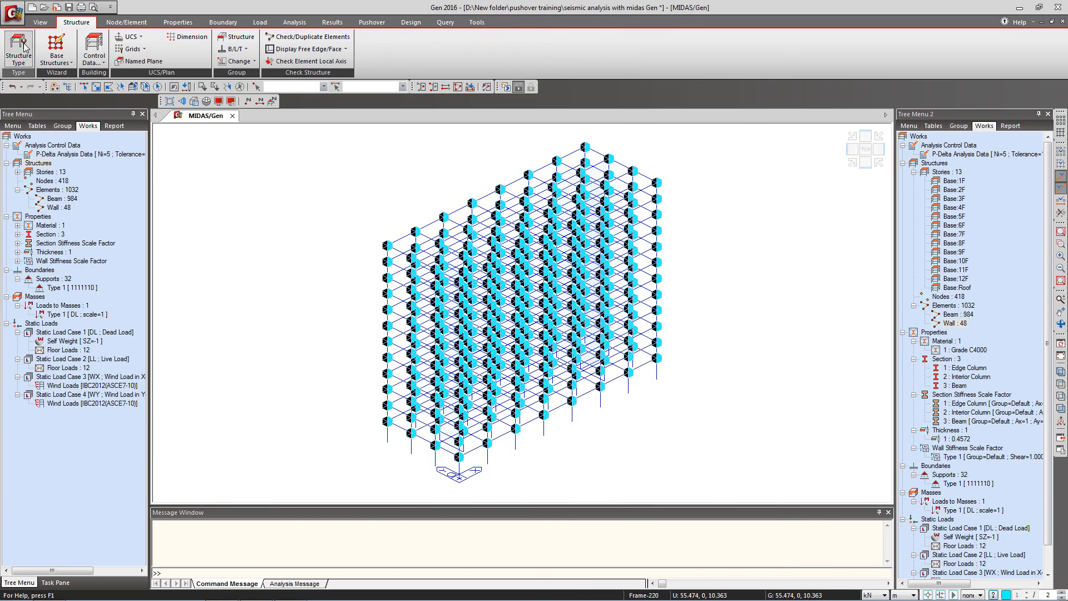
left_click(19, 49)
left_click(410, 308)
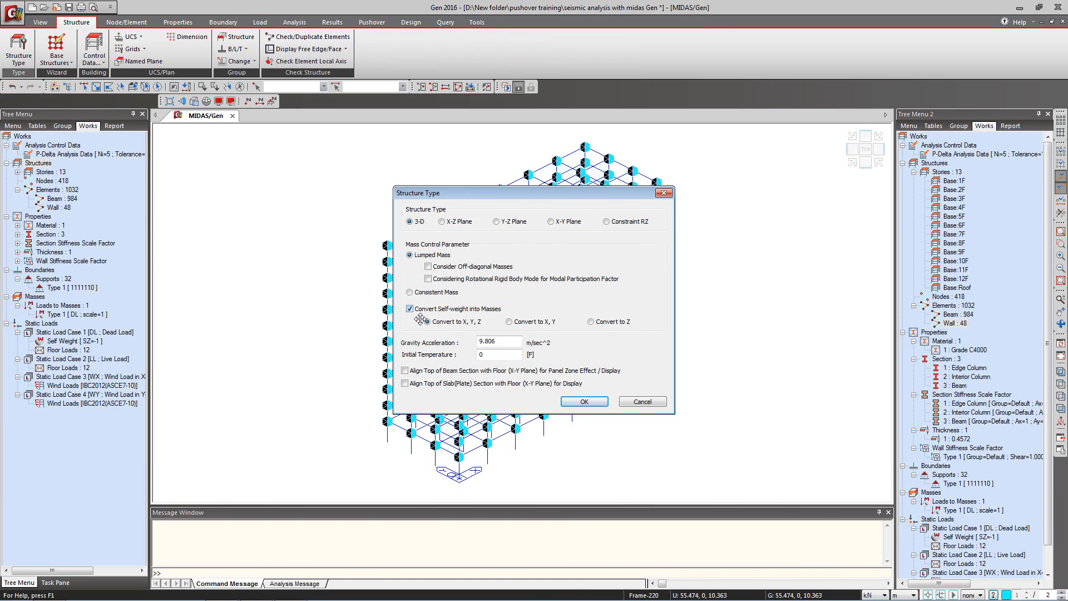
left_click(584, 402)
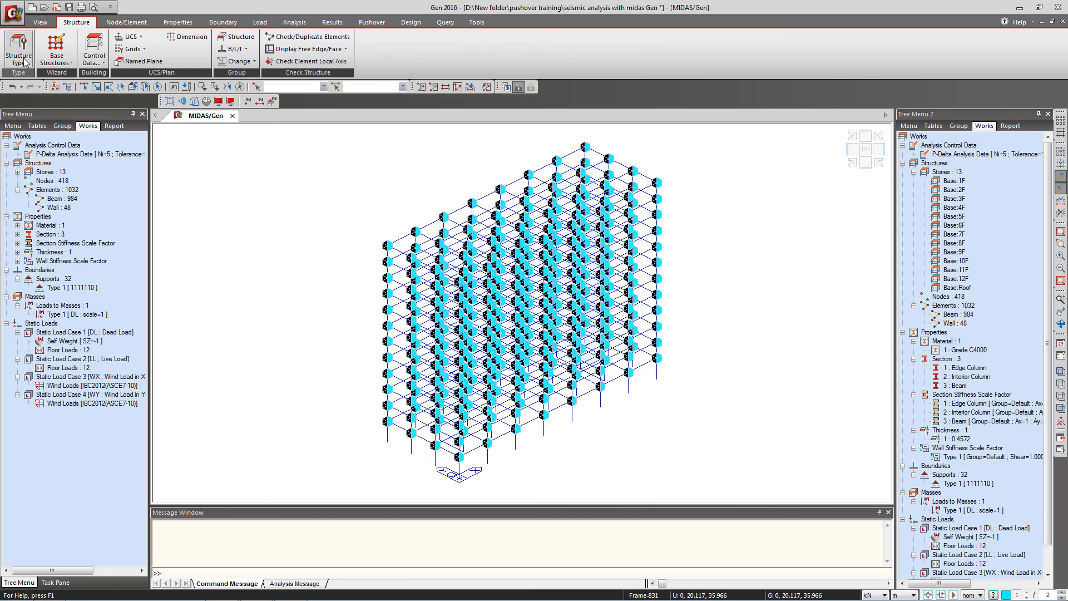
Step: Start a new static seismic load and create an Earthquake (E) static load case named EQ-Major for it
left_click(260, 23)
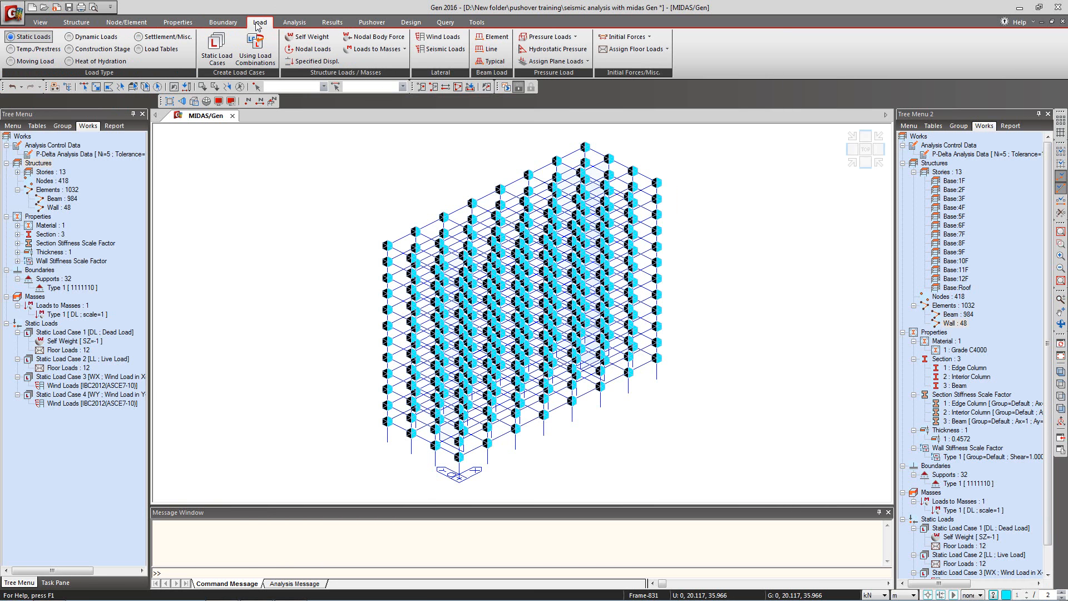
left_click(447, 52)
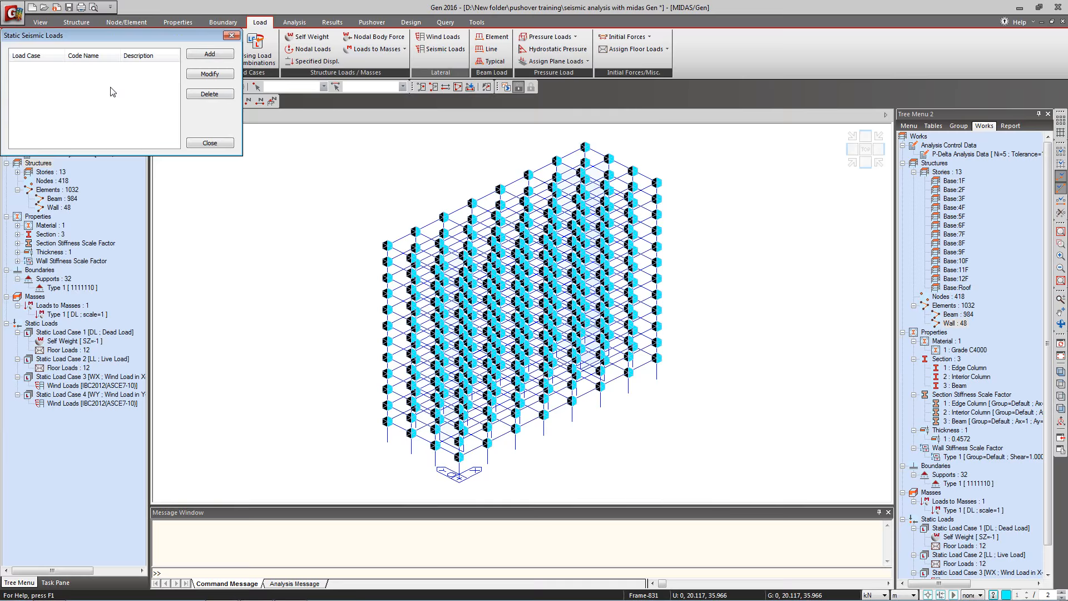
left_click(220, 55)
left_click(364, 56)
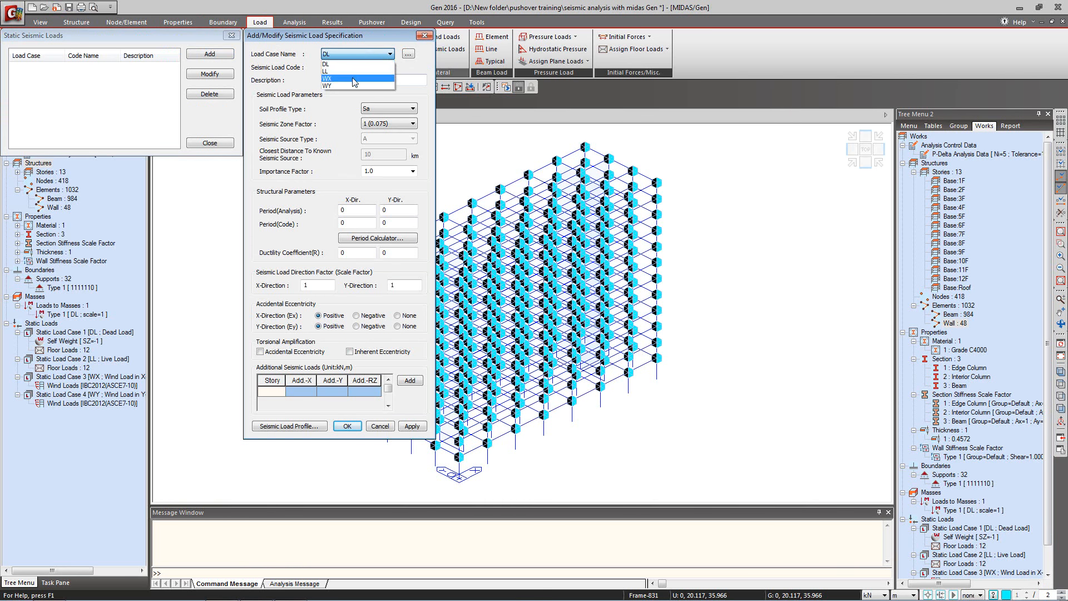
left_click(362, 53)
left_click(409, 54)
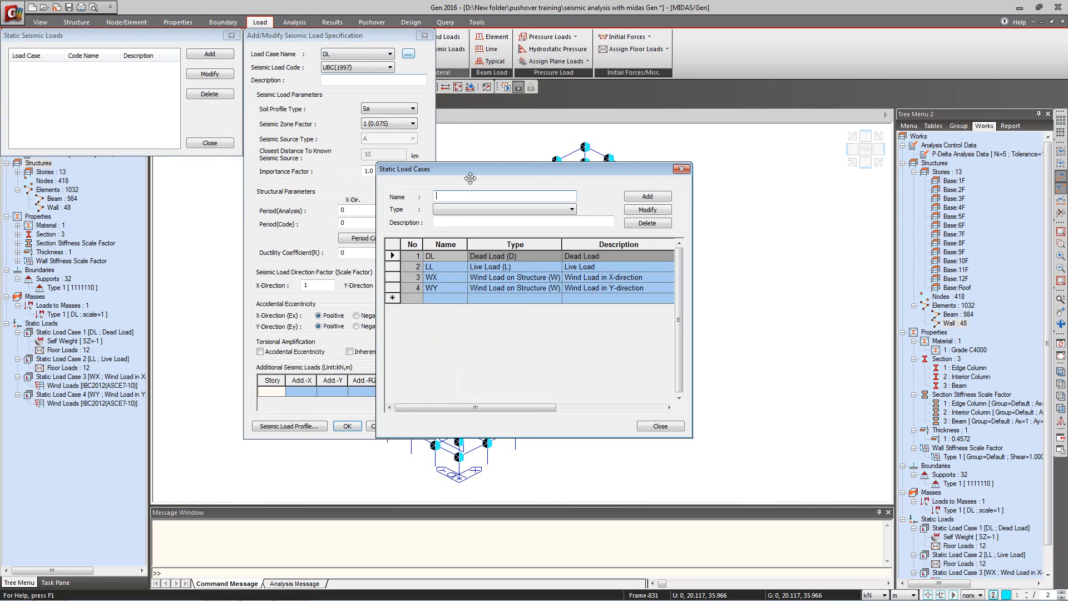
type("EQ-Major")
left_click(487, 210)
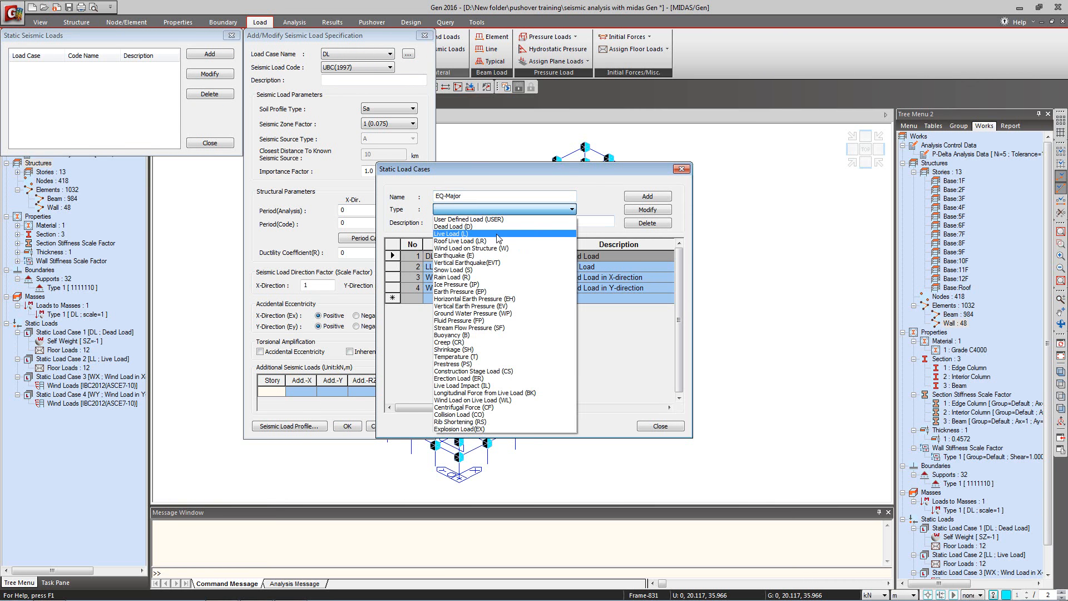
left_click(503, 255)
left_click(637, 198)
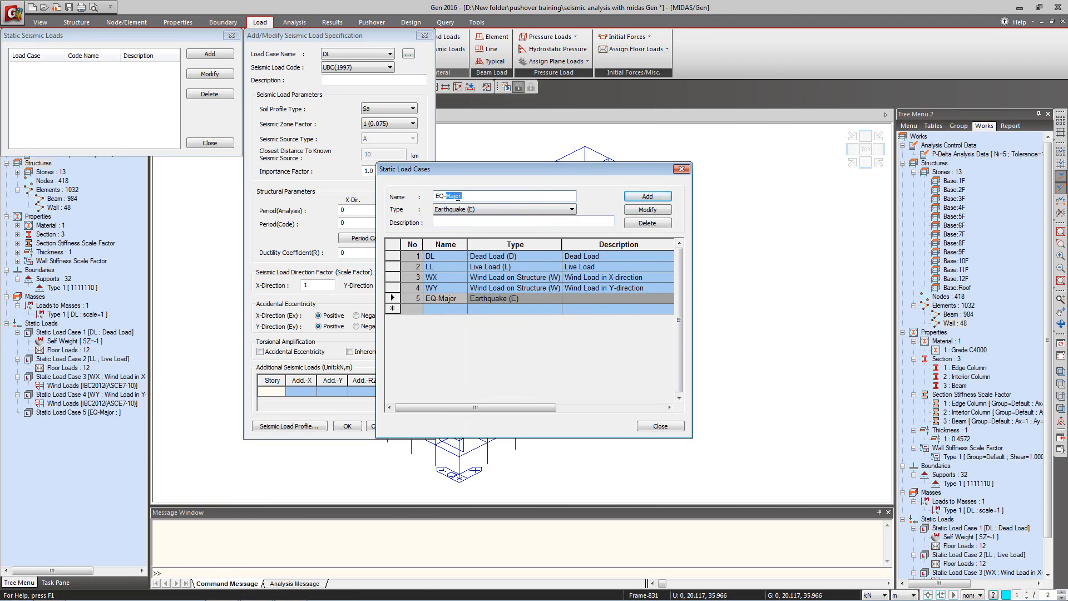
Step: Create a second Earthquake (E) static load case named EQ-Ortho and close the load case list
type("Orth")
left_click(647, 196)
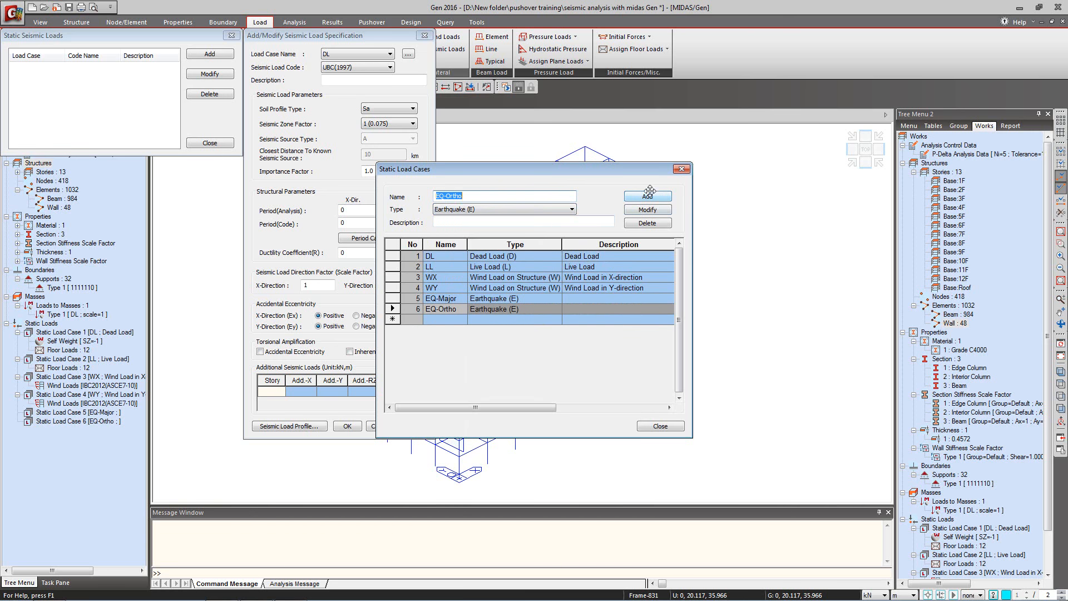
left_click(682, 168)
Step: For EQ-Major under UBC(1997), set soil profile Sc, seismic zone 4 (0.40) and source type B, with a 10 km source distance
left_click(354, 54)
left_click(356, 95)
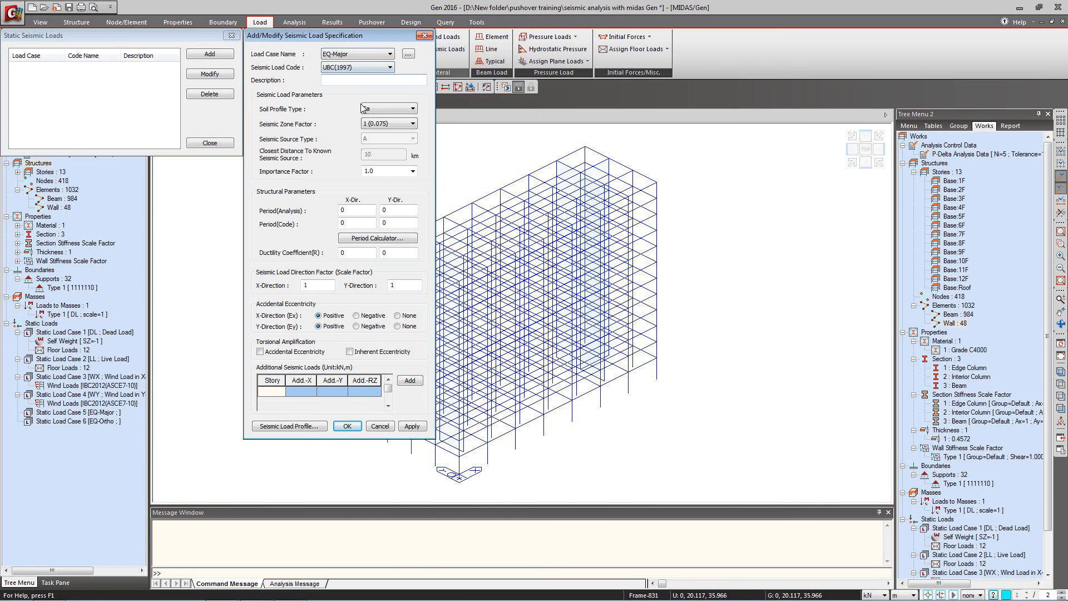
left_click(393, 109)
left_click(387, 136)
left_click(398, 126)
left_click(387, 162)
left_click(387, 139)
left_click(390, 155)
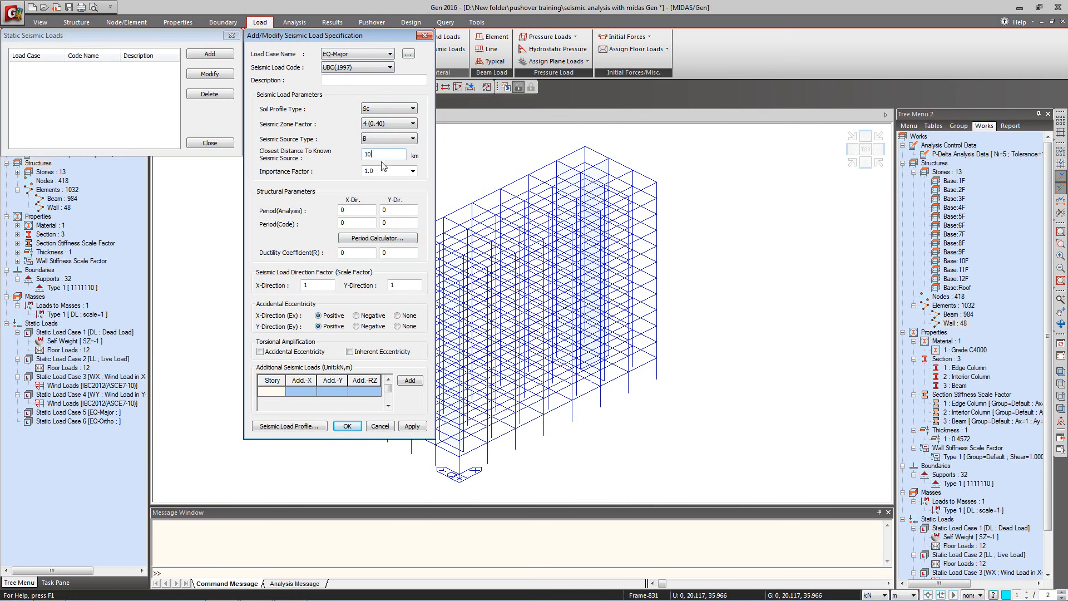
Step: Calculate the code periods for both directions and set the ductility coefficients to 8.5 in X and Y
left_click(377, 239)
left_click(596, 81)
left_click(609, 143)
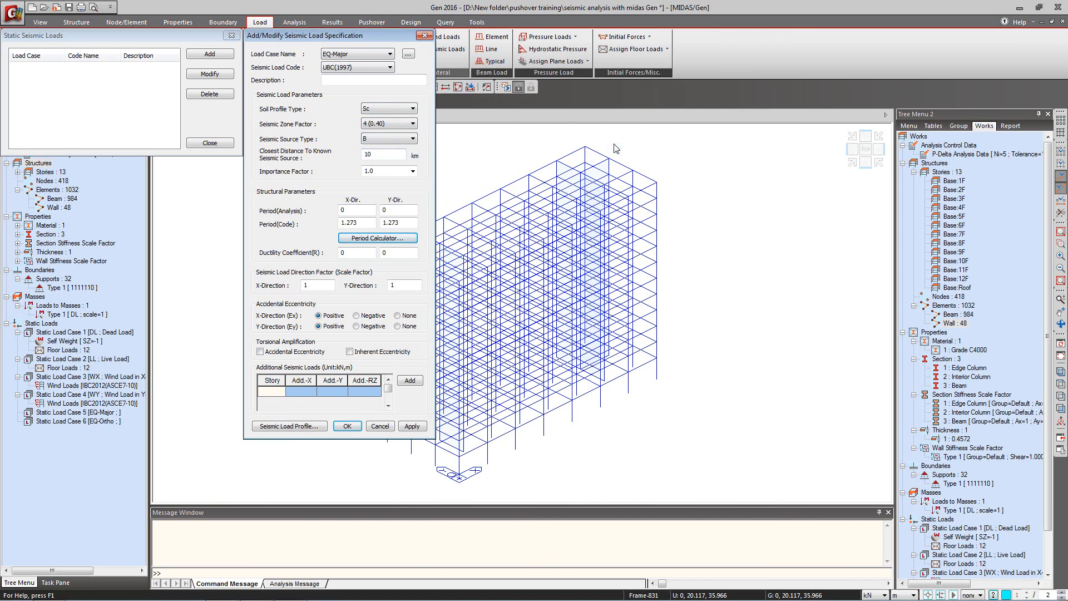
left_click(368, 256)
type("8.5")
key("Caps_Lock")
key("Caps_Lock")
key("Tab")
type("8")
Step: Set EQ-Major's Y-direction scale factor to 0 and both accidental eccentricities to None, and apply the seismic load
double_click(394, 285)
type("0")
left_click(398, 315)
left_click(397, 326)
left_click(411, 426)
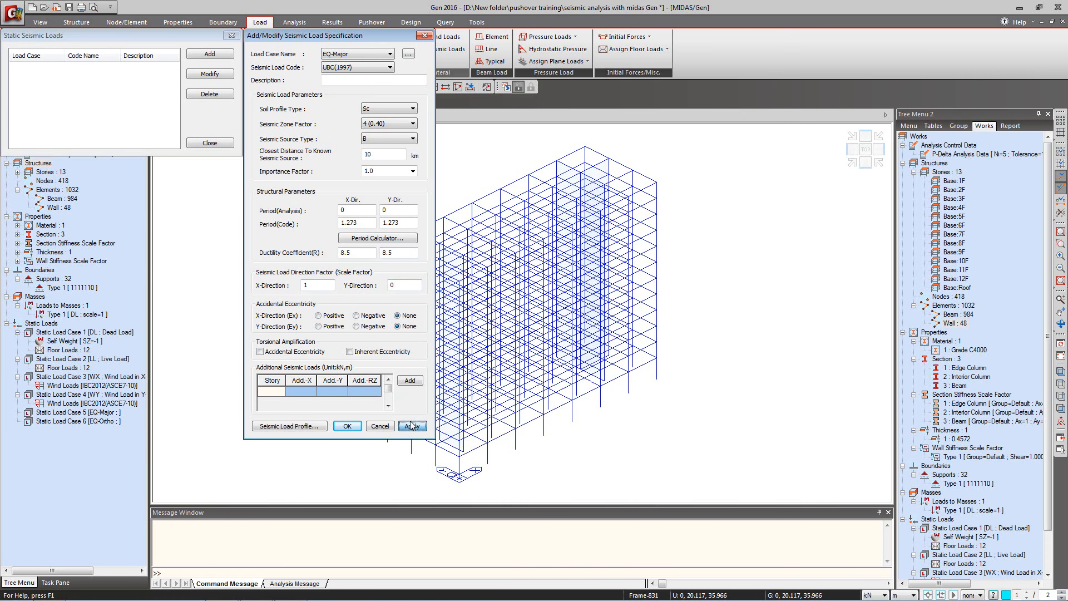
Step: Add the EQ-Ortho seismic load with an X-direction scale factor of 0 and a Y-direction factor of 1
left_click(367, 55)
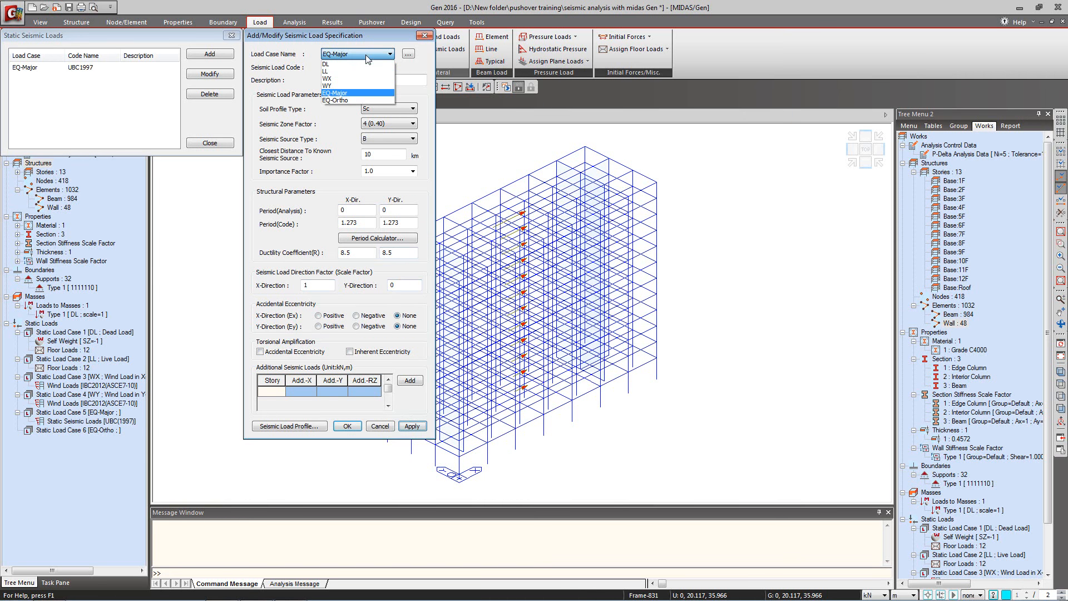
left_click(360, 101)
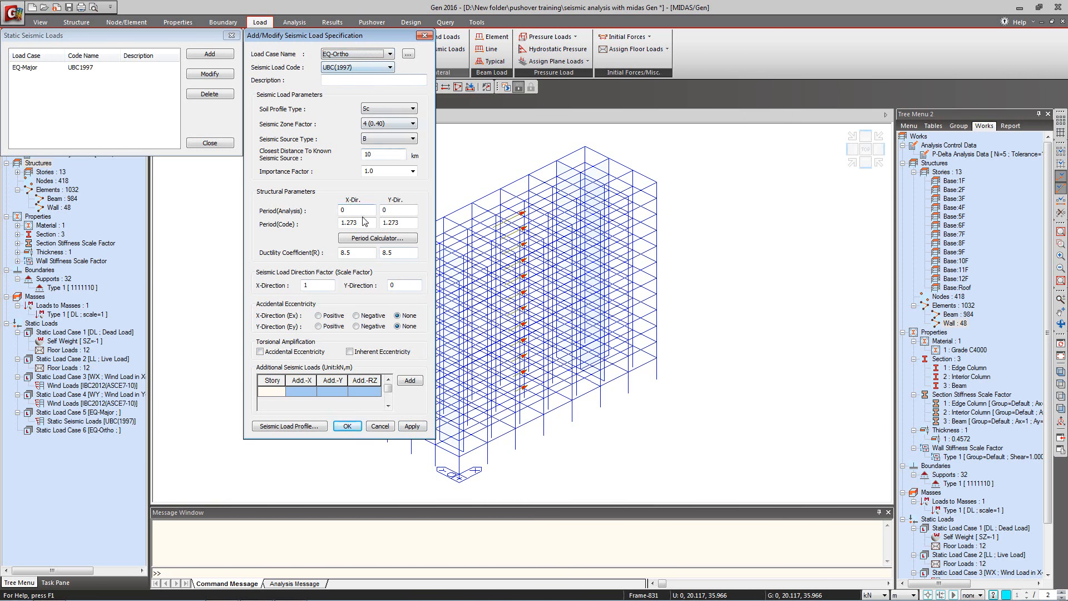
left_click_drag(331, 285, 284, 285)
type("0")
double_click(394, 285)
type("1")
left_click(348, 425)
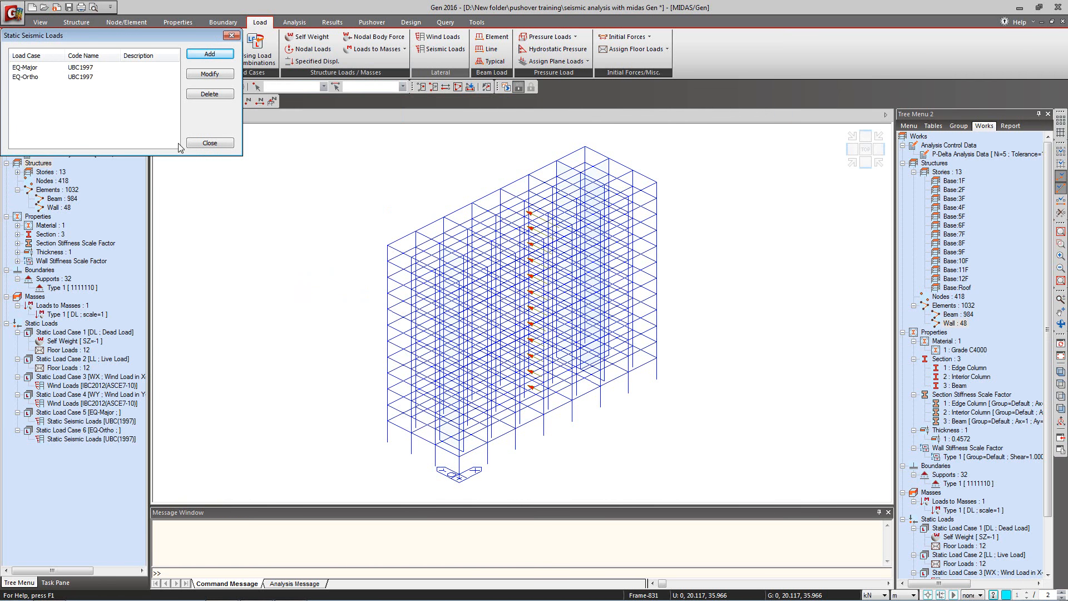
left_click(203, 143)
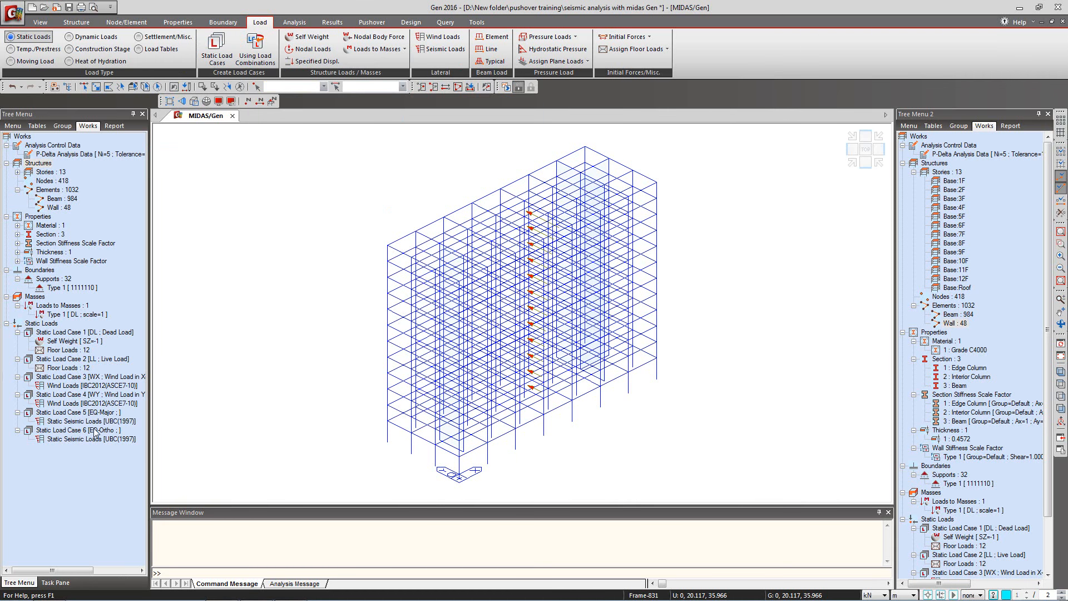
Step: Generate a UBC(1997) design spectrum function with soil profile Sc, seismic zone 4 and source type B
left_click(89, 37)
left_click(212, 53)
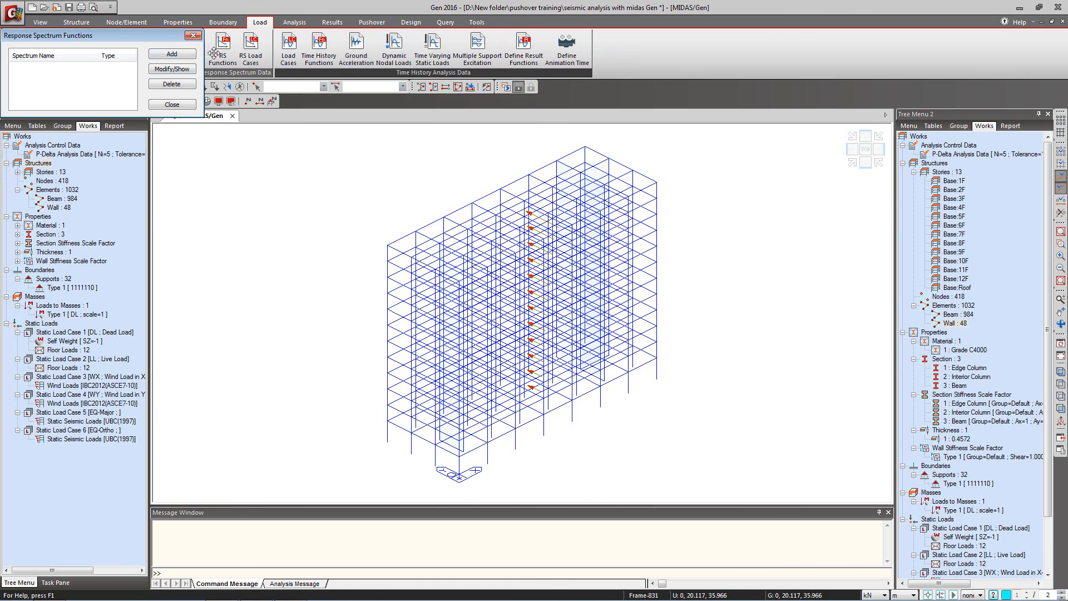
left_click(166, 56)
left_click(105, 176)
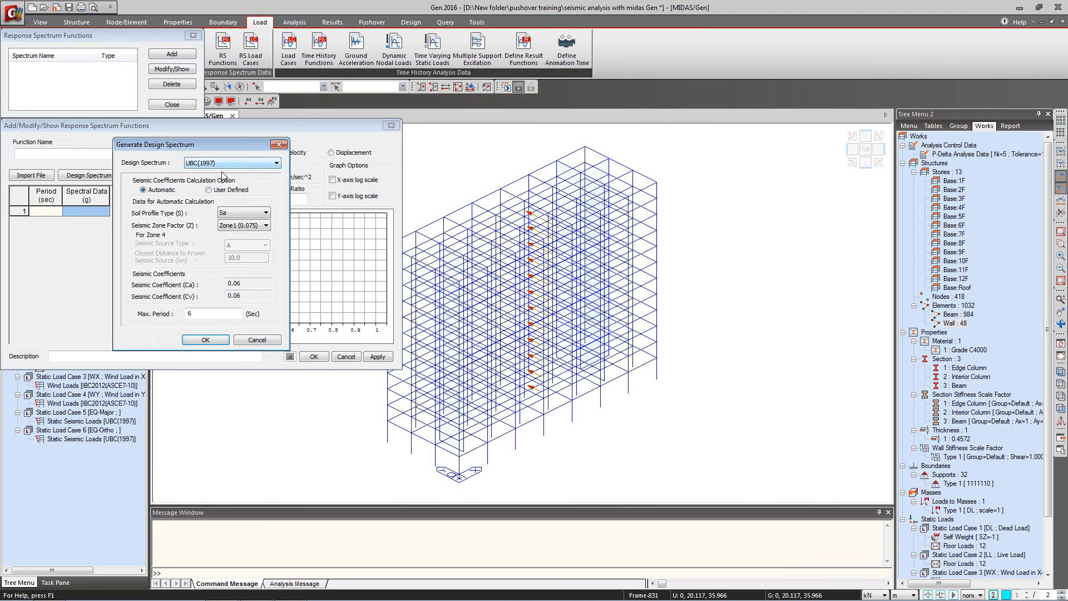
left_click(244, 212)
left_click(236, 237)
left_click(258, 225)
left_click(246, 265)
left_click(242, 246)
left_click(240, 263)
left_click(205, 340)
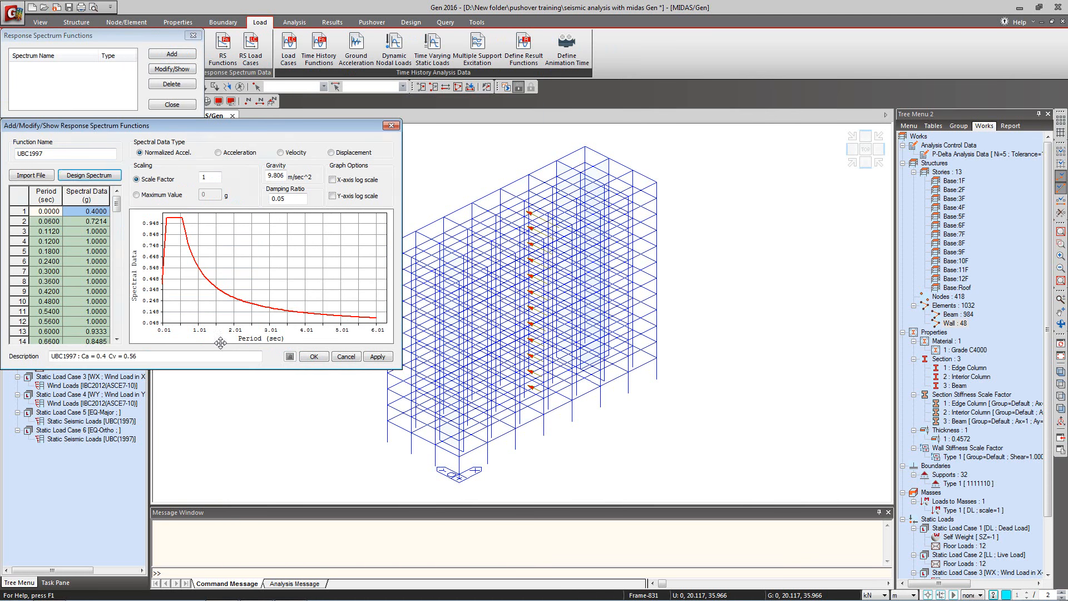
left_click(314, 356)
left_click(186, 104)
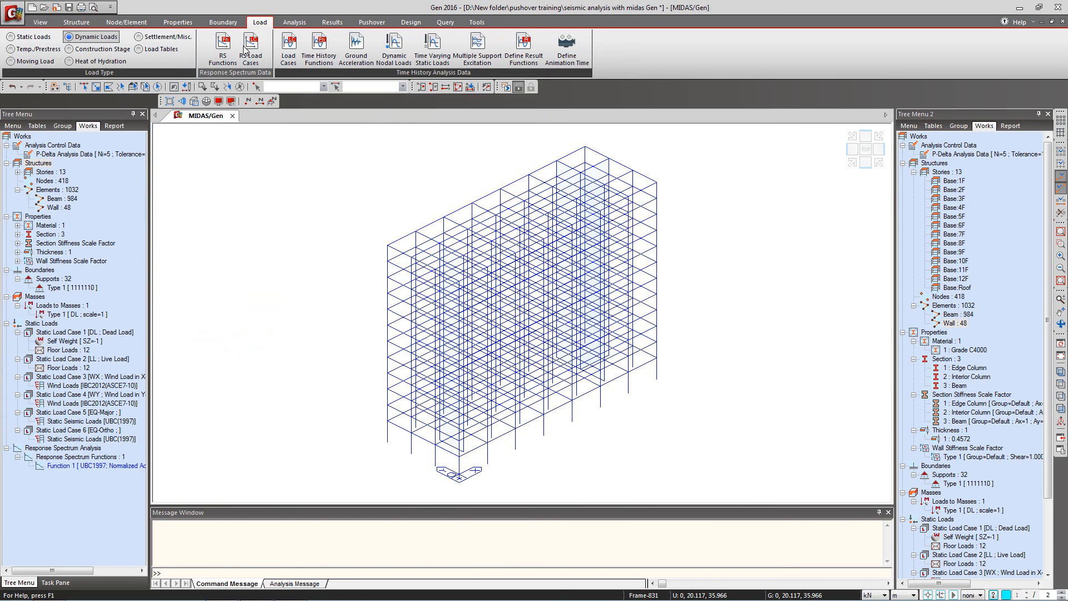
Step: Add response spectrum load case RS-Major in X-Y using auto-search Major angle, scale factor 1/8.5 and the UBC1997 function
left_click(251, 50)
left_click(111, 154)
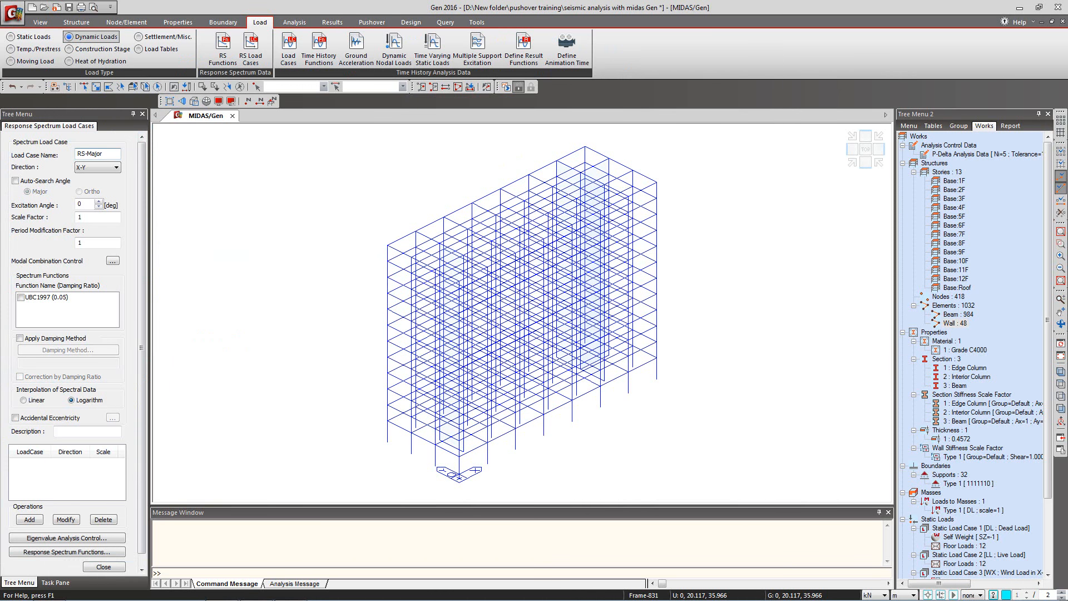
left_click(46, 181)
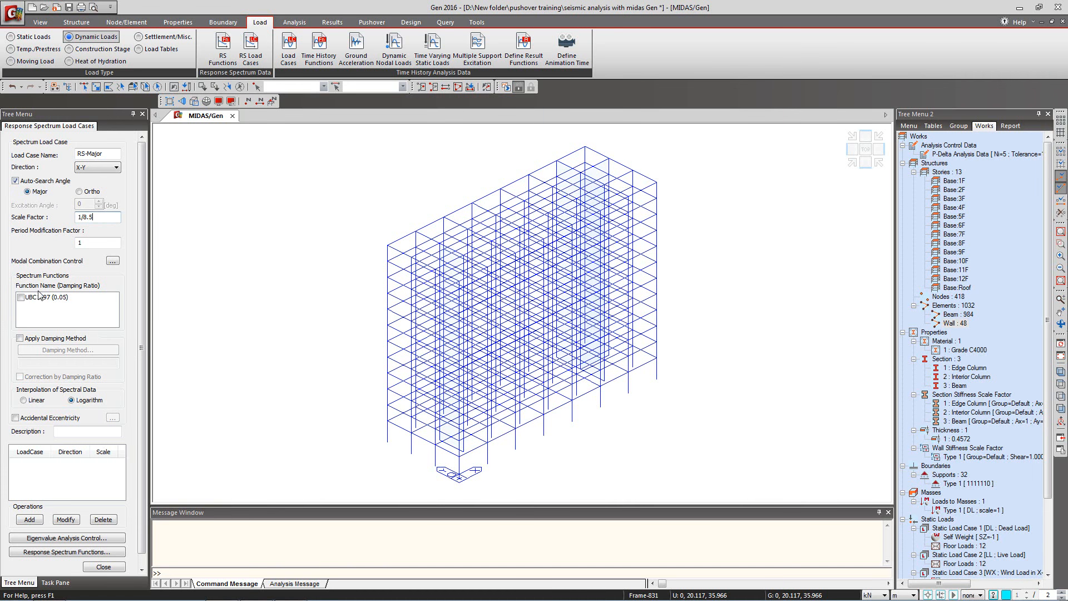
left_click(21, 298)
scroll(111, 389, "down", 1)
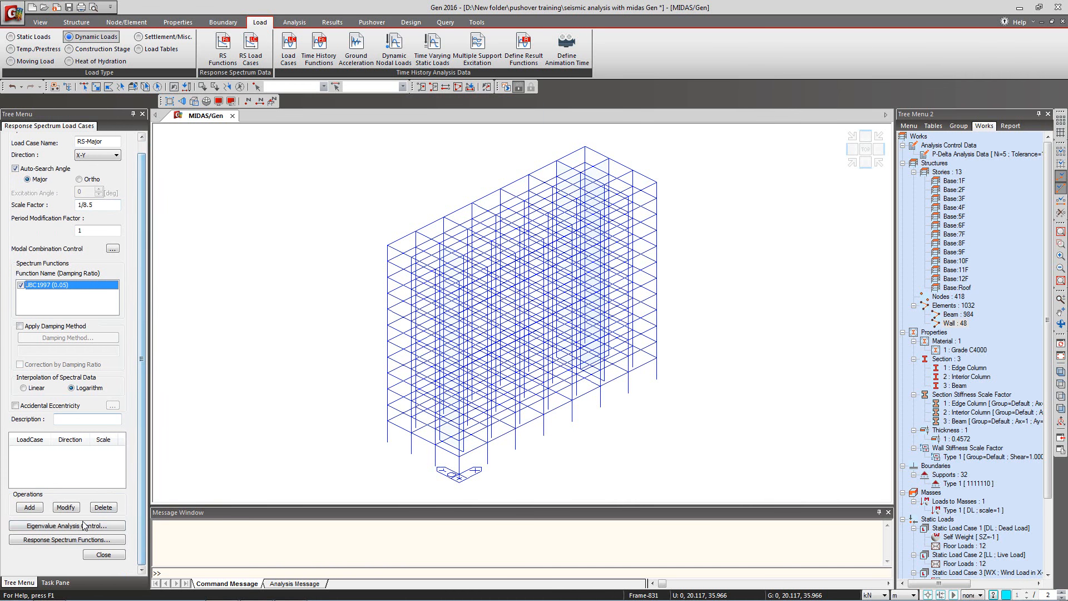
left_click(29, 507)
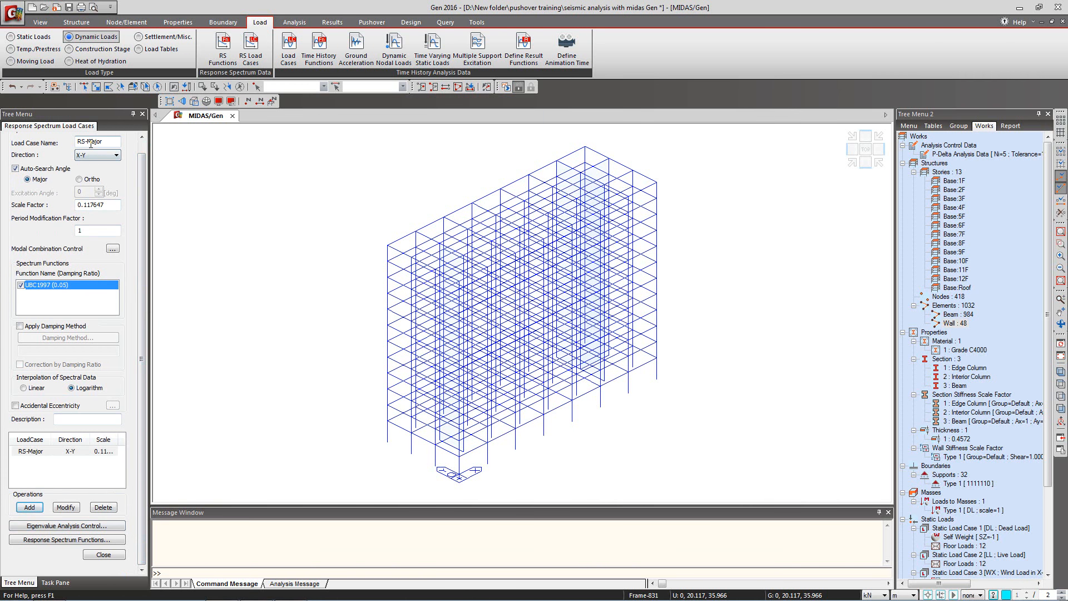
Step: Add a response spectrum load case named RS-Ortho with the auto-search angle set to Ortho
left_click_drag(87, 142, 110, 141)
type("Orth")
key("Tab")
left_click(29, 507)
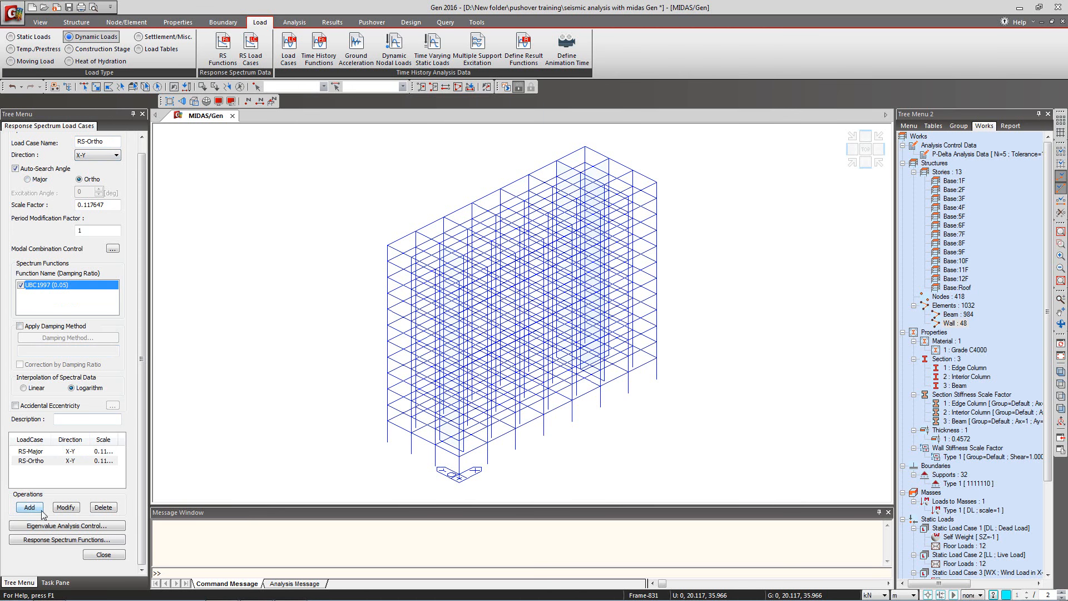
Step: Check the stored settings of the RS-Major and RS-Ortho response spectrum load cases
left_click_drag(139, 340, 143, 375)
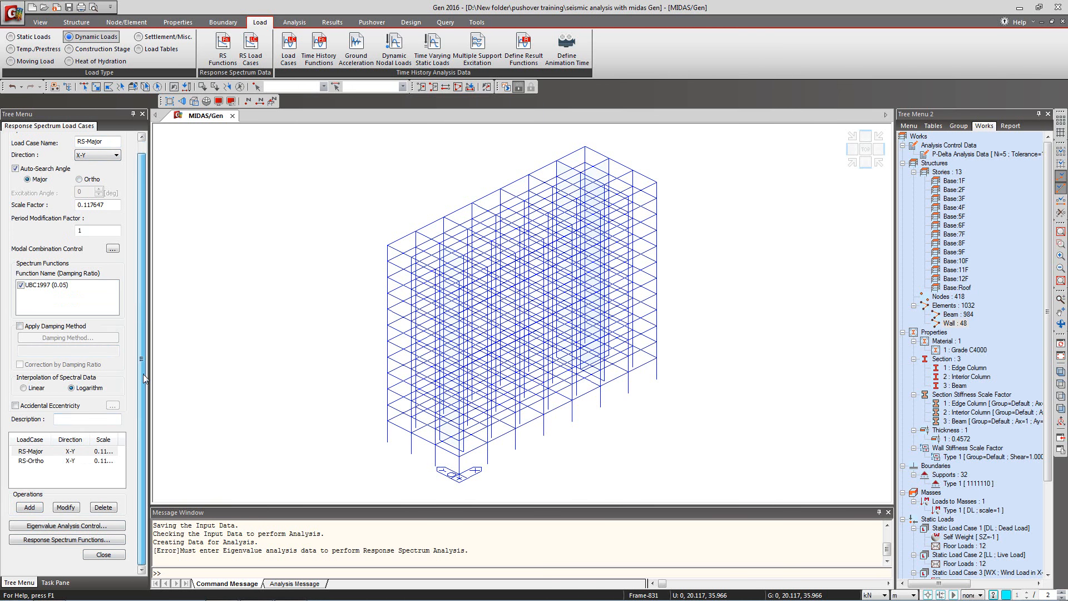
left_click(59, 453)
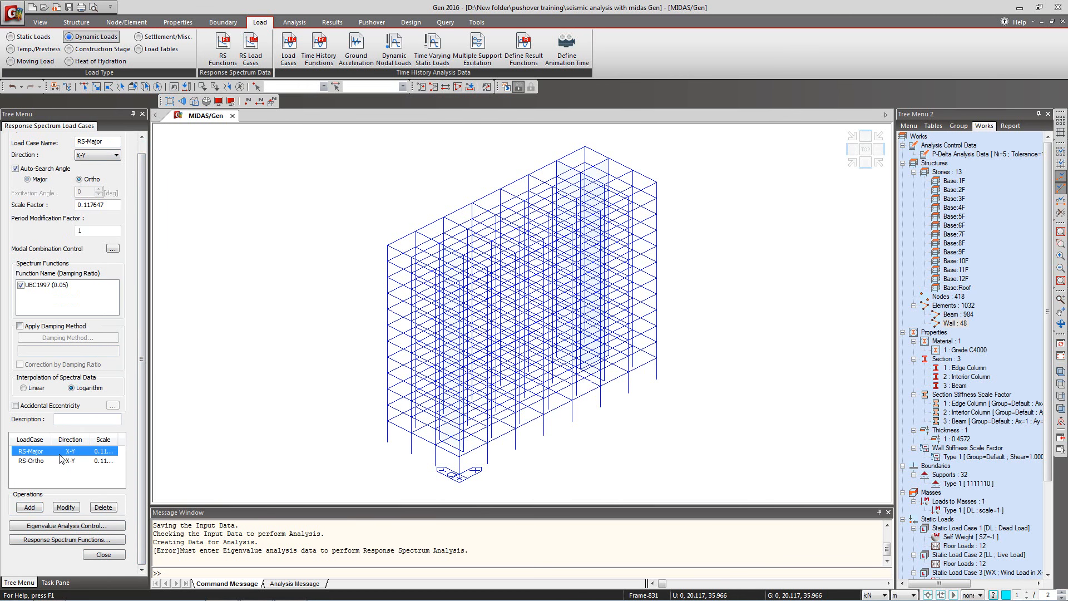
left_click(60, 461)
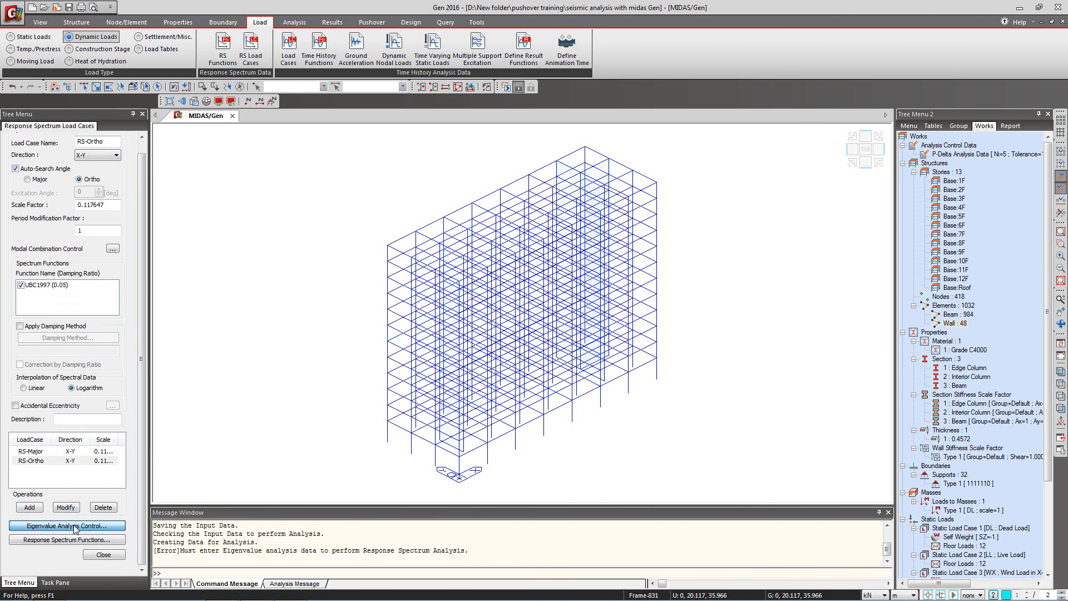
Step: Set the eigenvalue analysis control to 30 frequencies with Lanczos eigenvectors
left_click(75, 527)
left_click_drag(112, 120, 84, 122)
type("30")
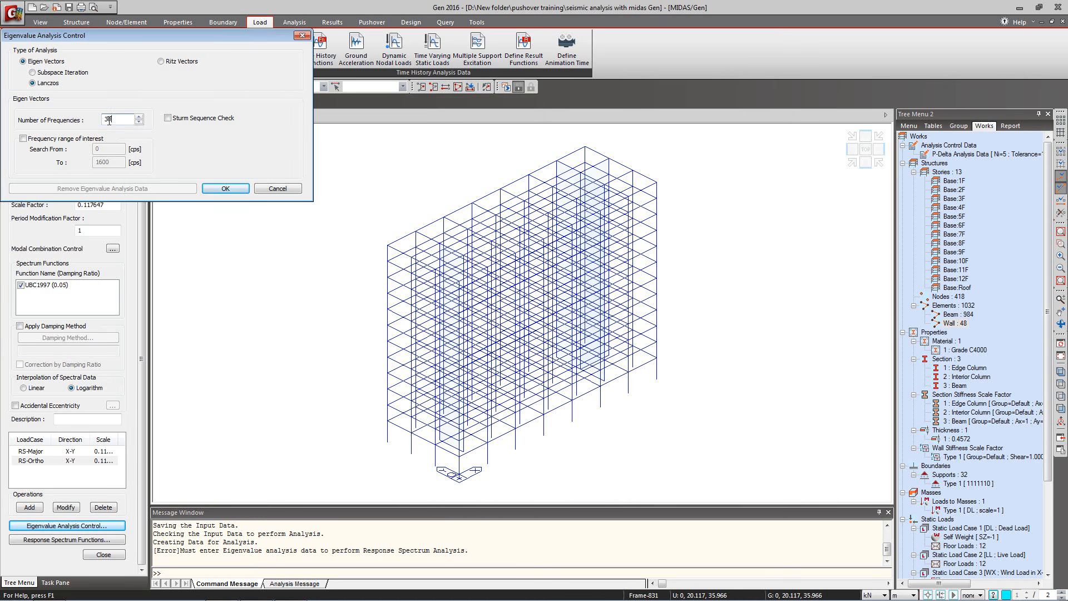
left_click(225, 188)
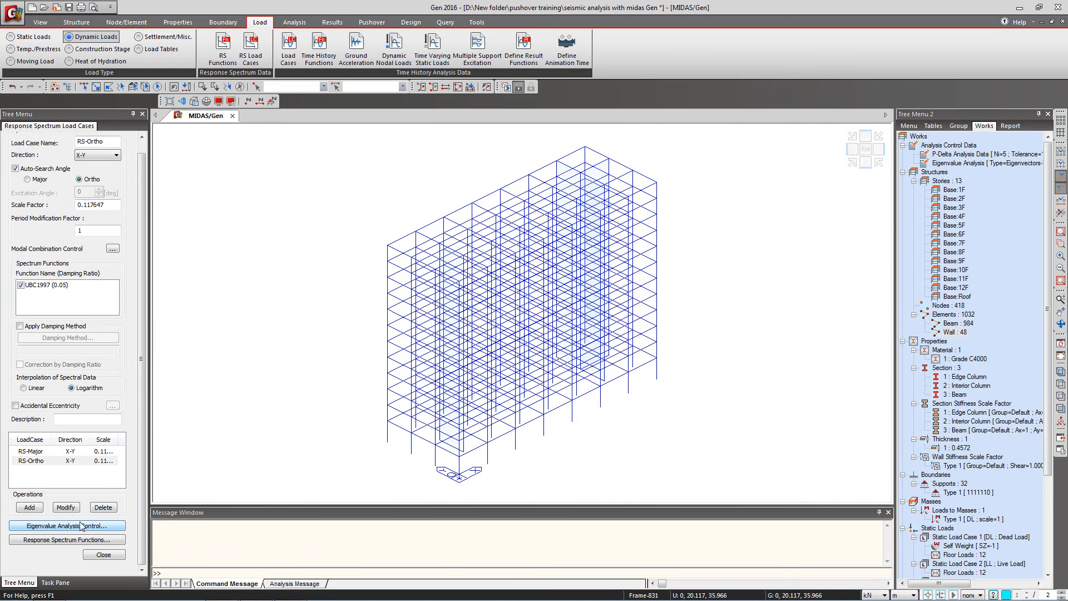
Step: Close the response spectrum load case settings and run the structural analysis
left_click(52, 460)
left_click(104, 555)
left_click(294, 23)
left_click(334, 55)
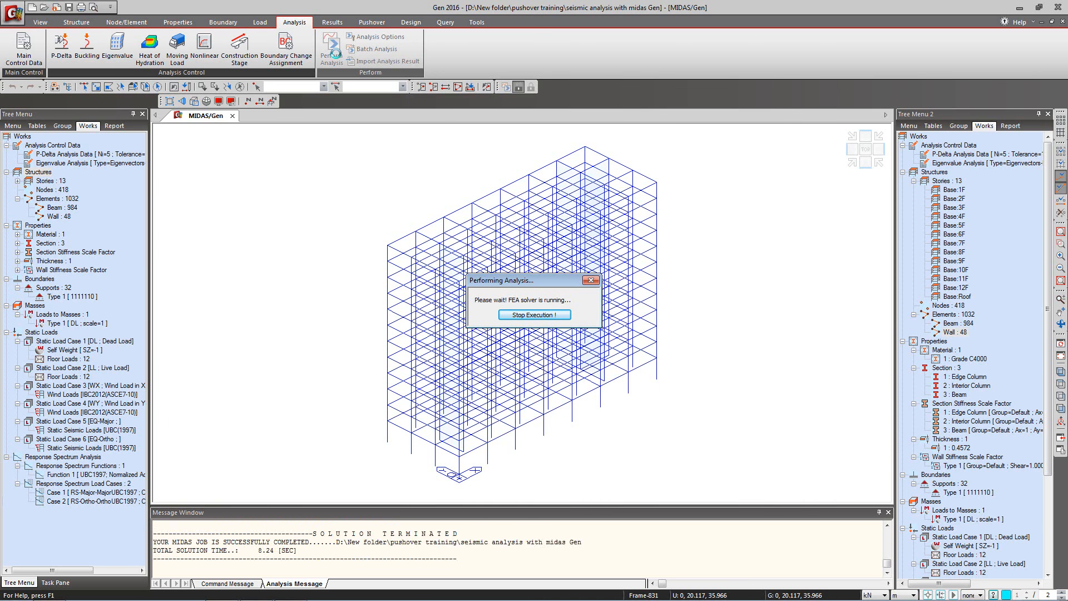
left_click(301, 585)
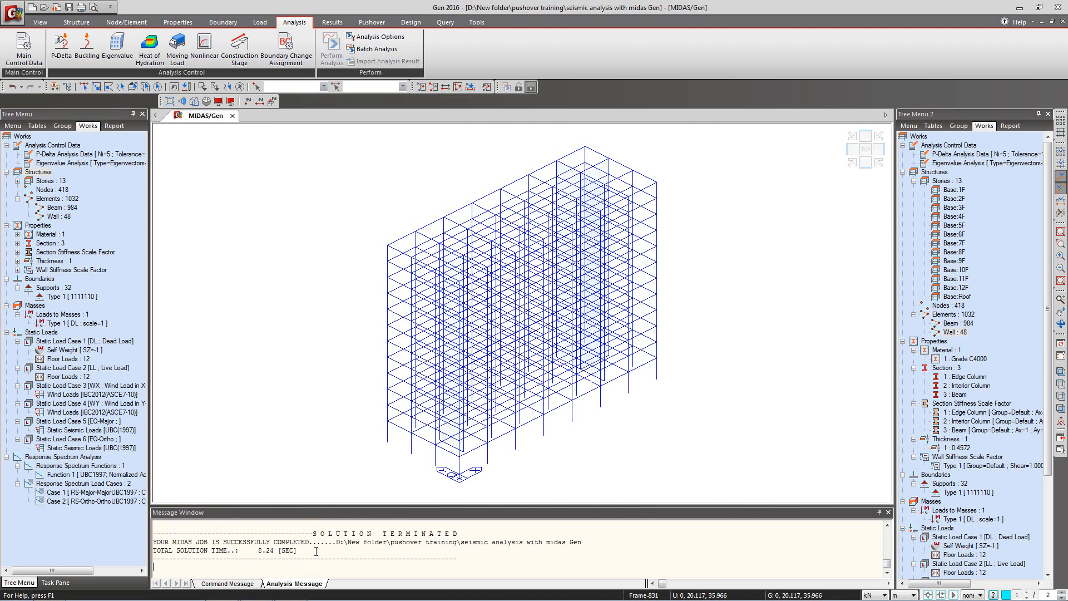
Step: Examine the vibration mode shape results table, checking the cumulative modal participation masses in X and Y at mode 30
left_click(332, 22)
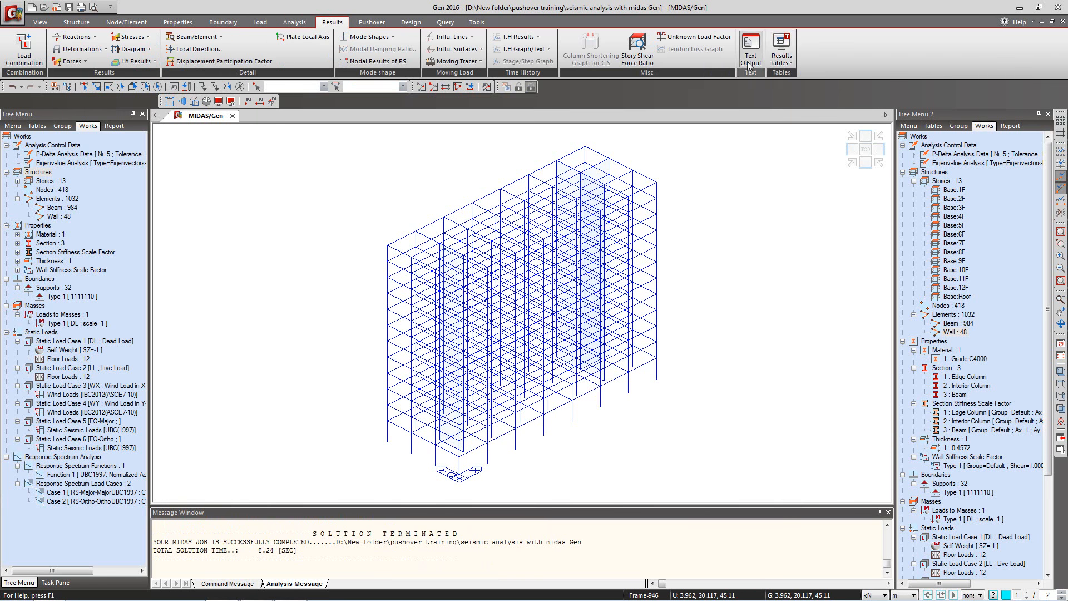
left_click(781, 56)
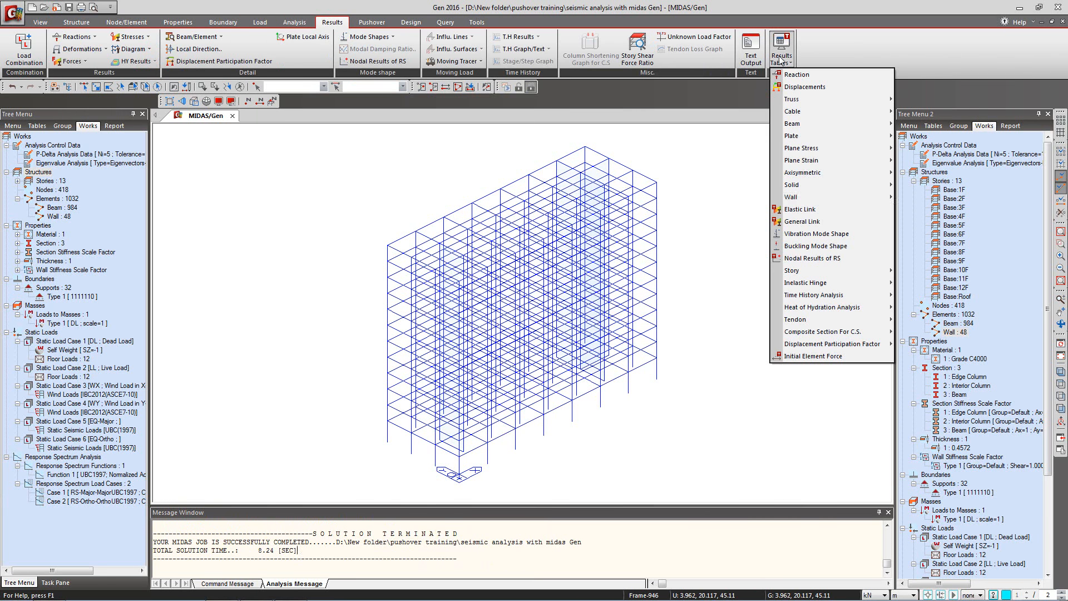
left_click(817, 234)
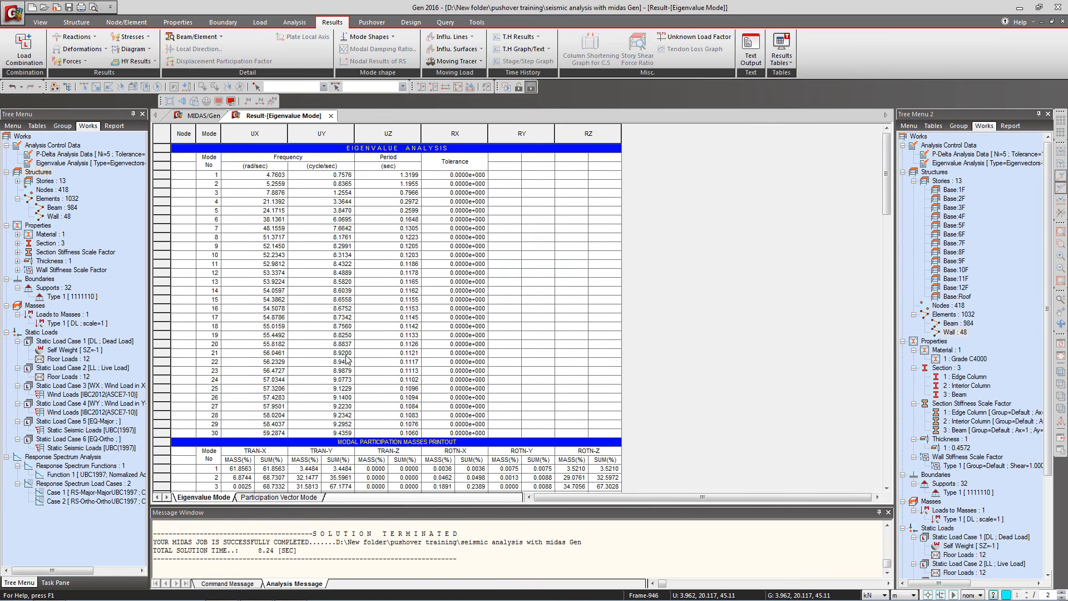
scroll(345, 349, "down", 5)
scroll(345, 349, "down", 7)
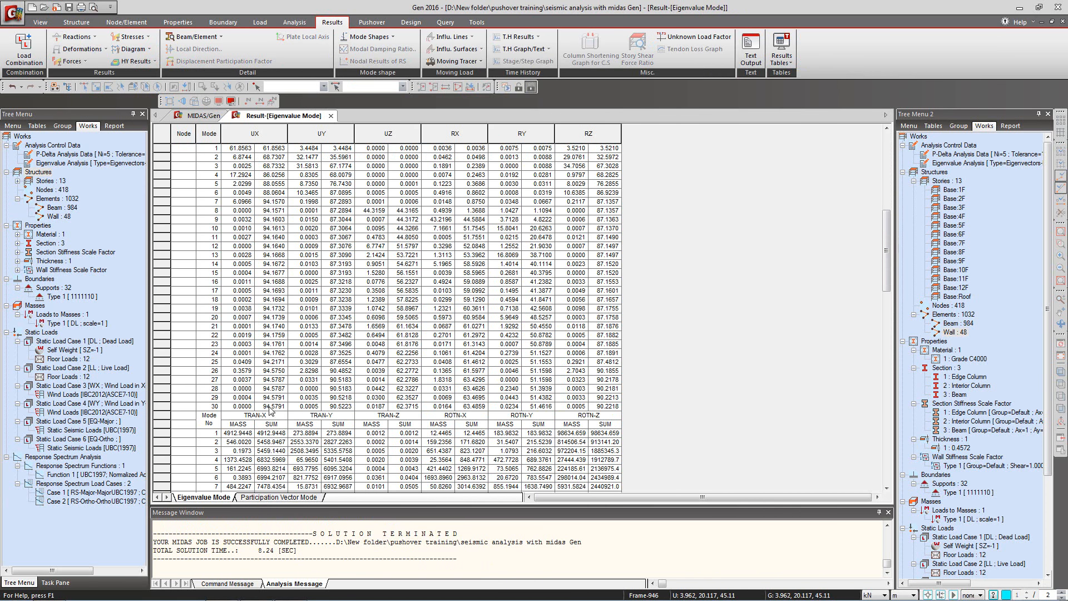
left_click_drag(272, 411, 330, 410)
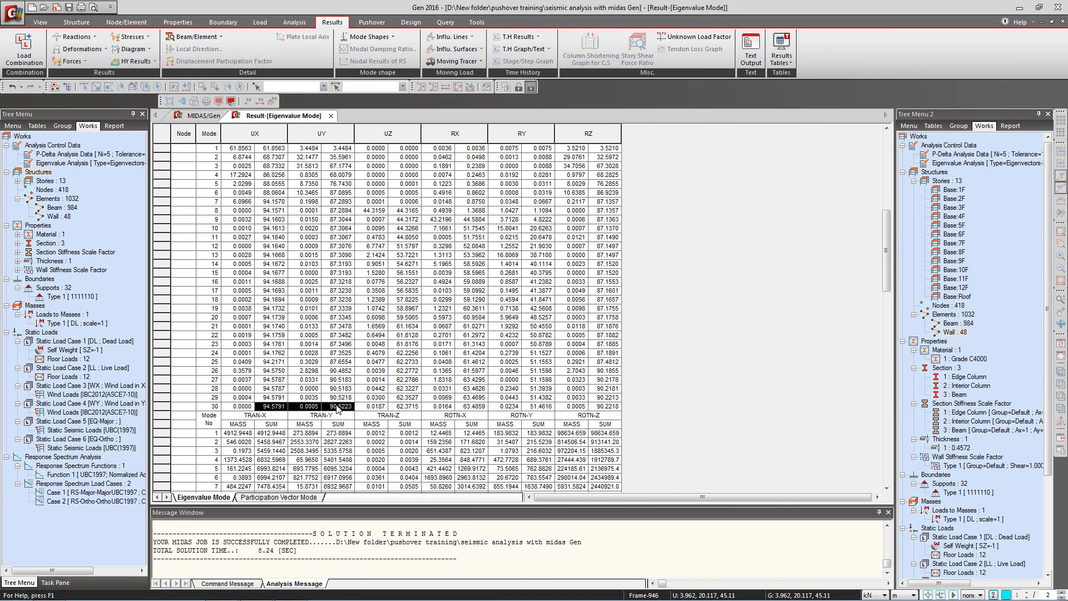
left_click(331, 116)
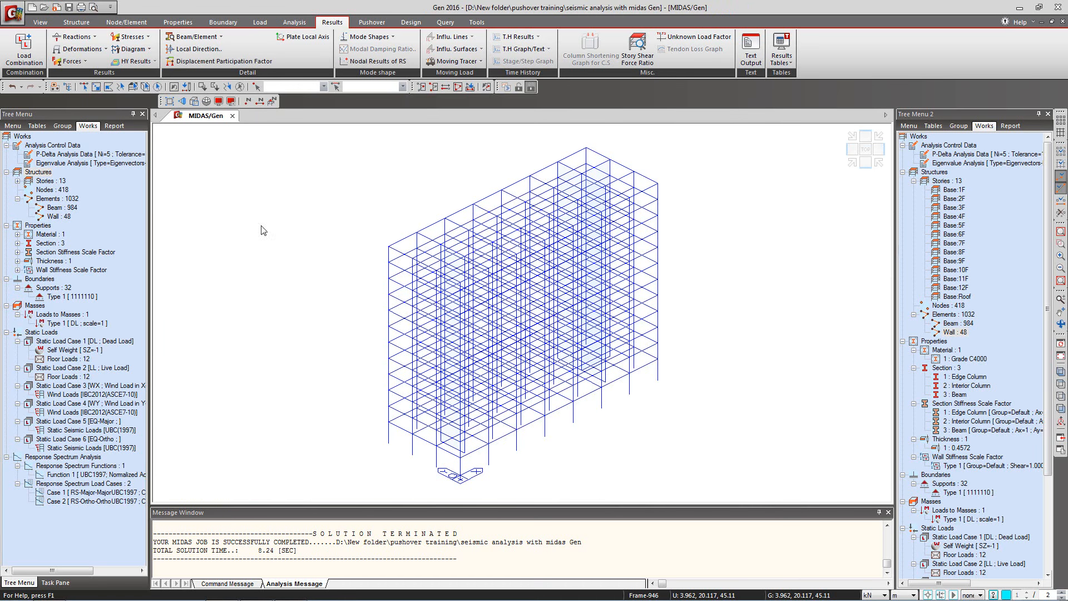
Step: Reopen the RS-Major response spectrum load case and check its excitation angle
right_click(146, 492)
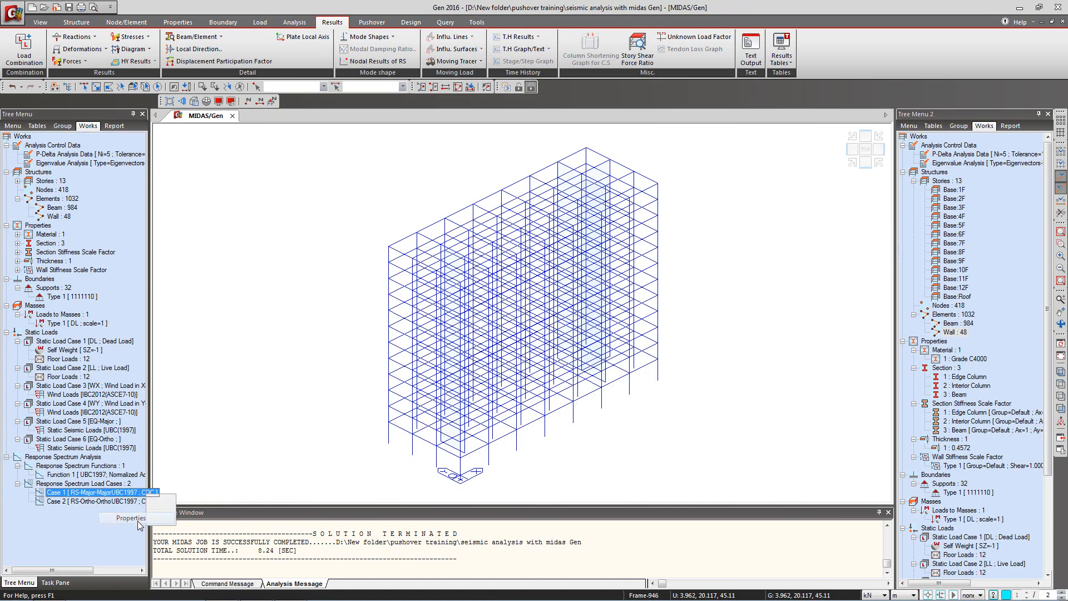
left_click(131, 518)
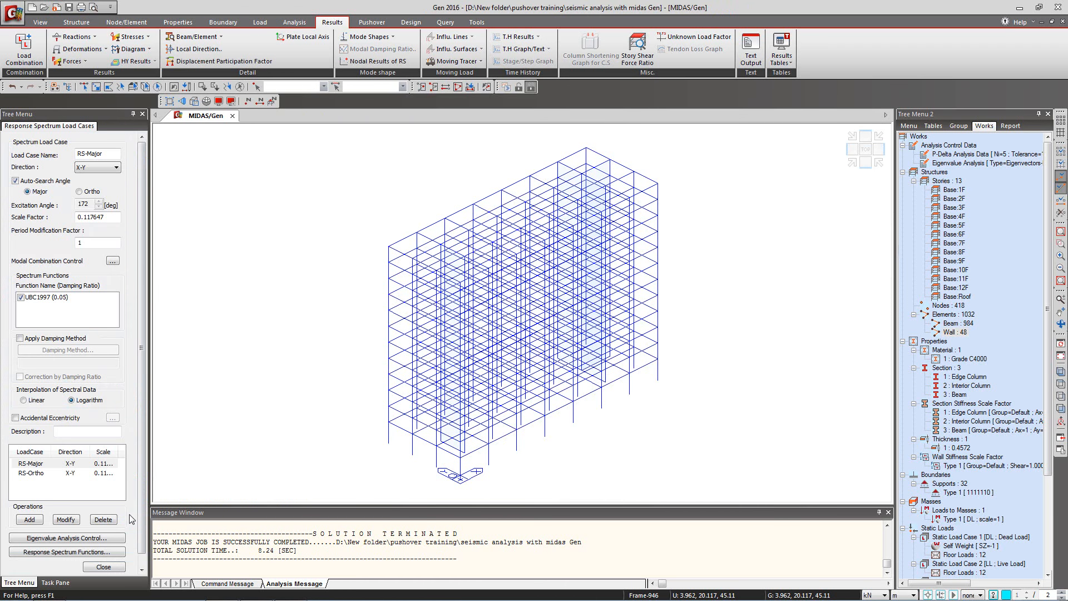
left_click(69, 464)
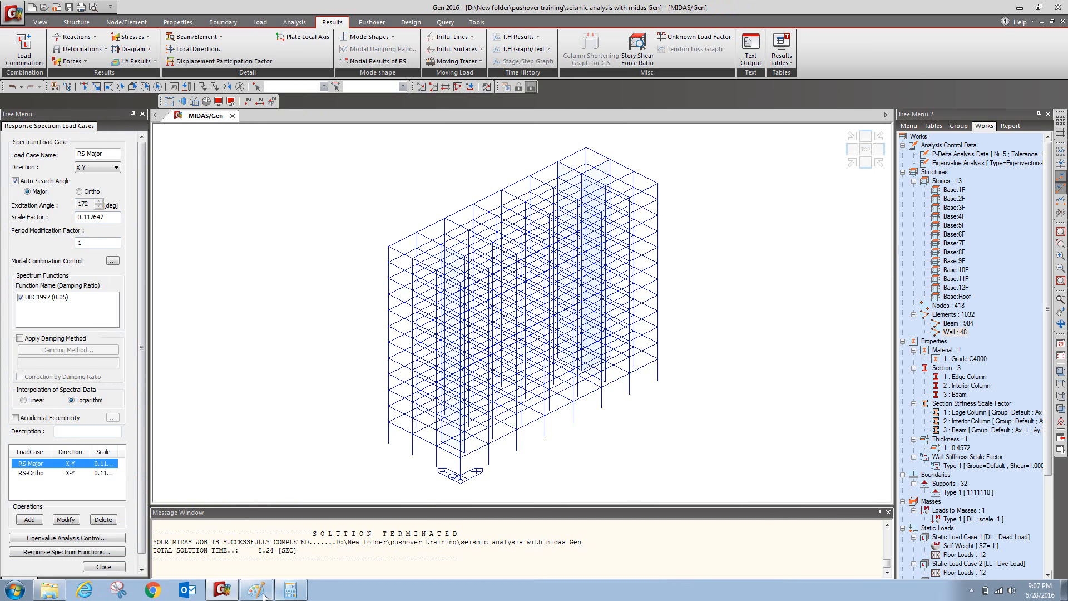
Step: Close the old Paint drawing without saving its changes and return to midas Gen
right_click(256, 590)
left_click(230, 567)
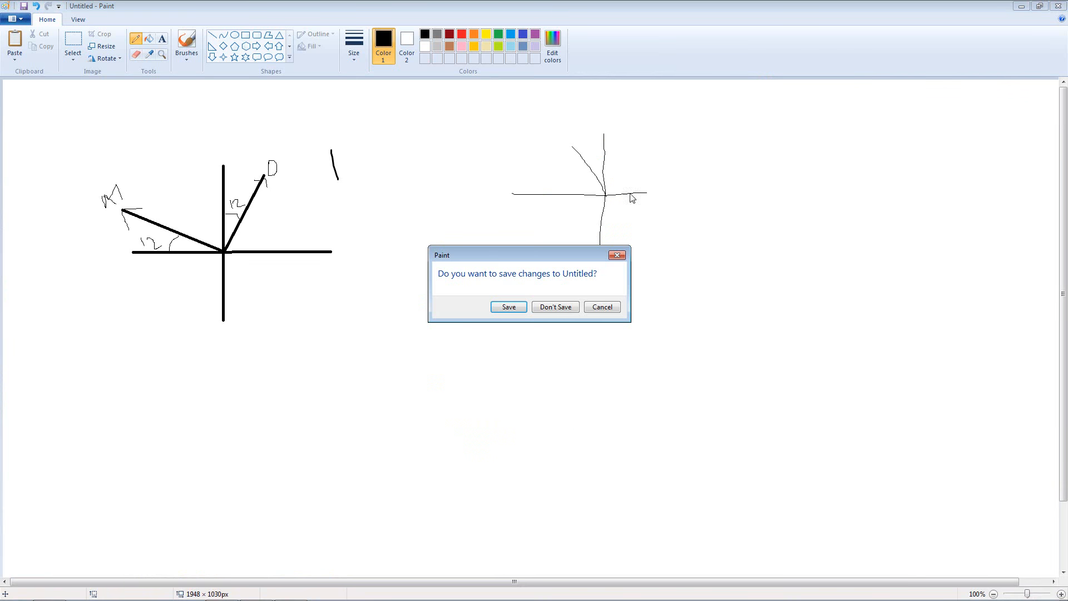
left_click(561, 305)
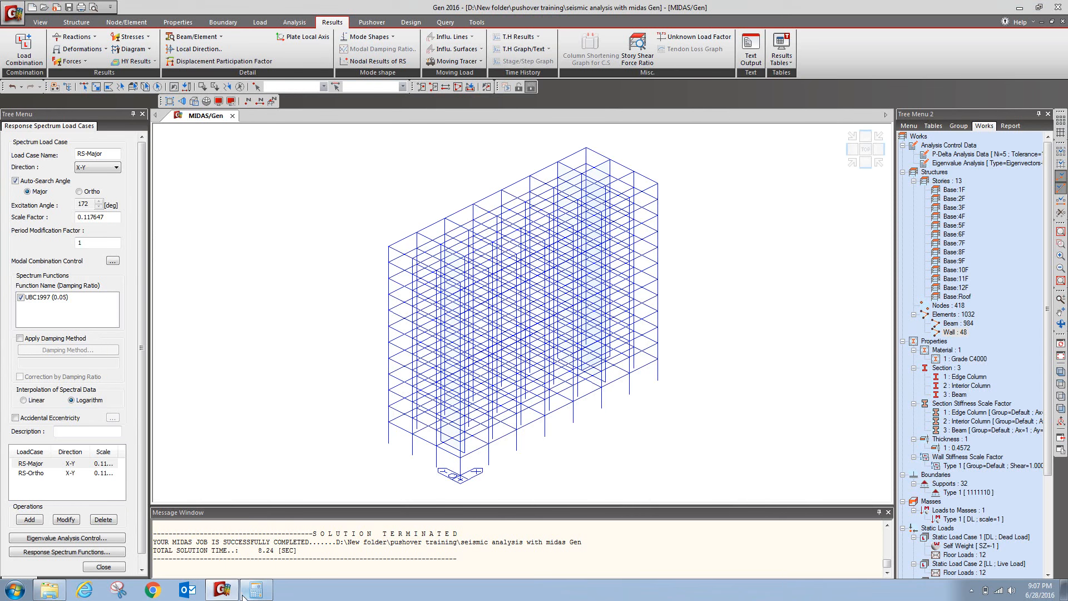
left_click(225, 591)
left_click(226, 591)
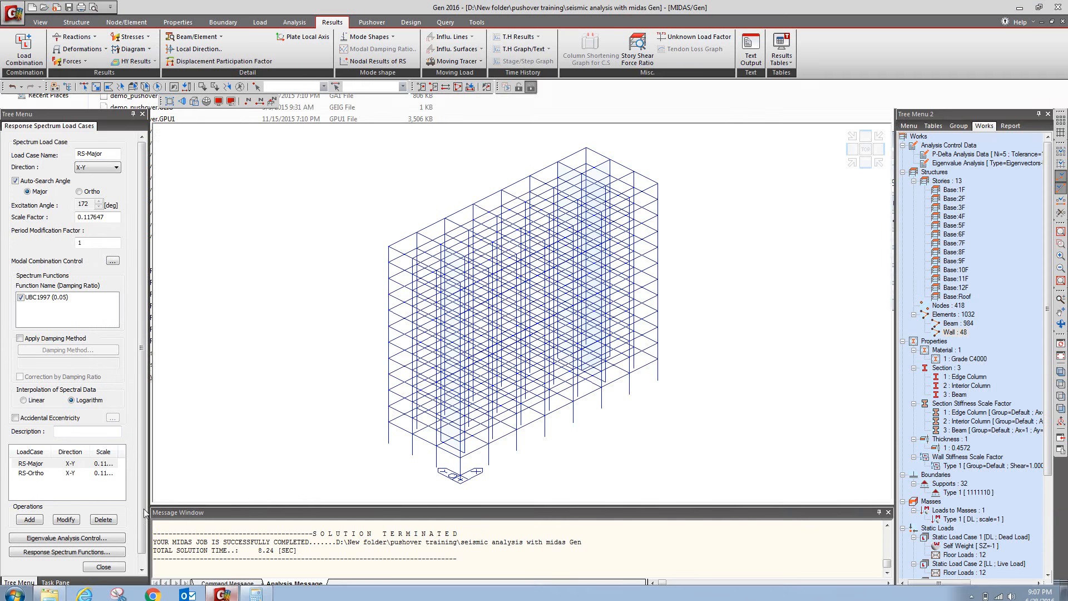
Step: Compare the excitation angles of RS-Major and RS-Ortho against the model's plan view, and close the load case settings
left_click(71, 464)
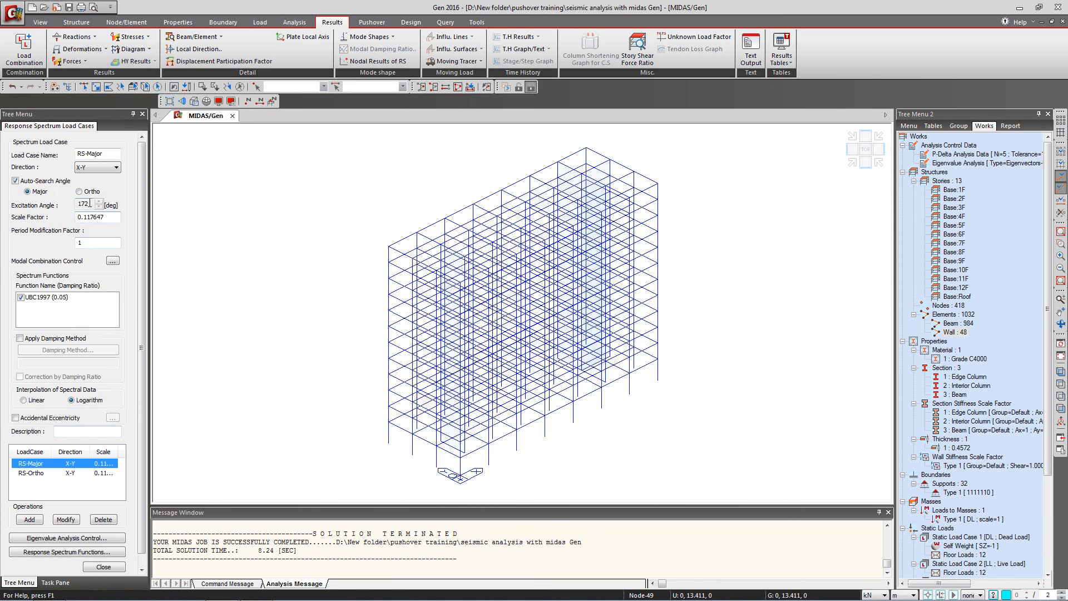
left_click(58, 473)
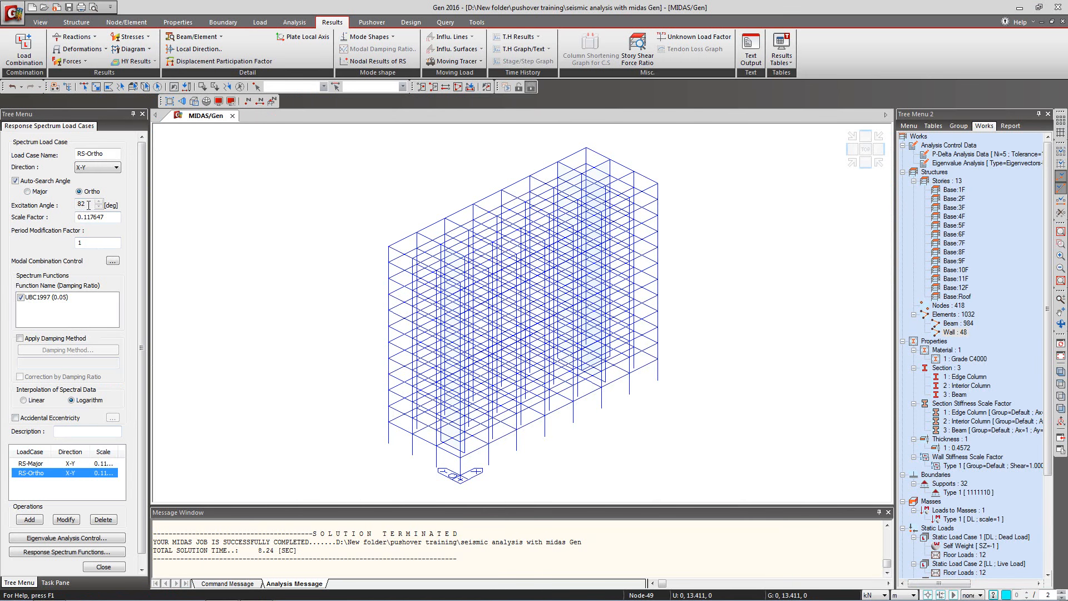
left_click(865, 149)
left_click(33, 463)
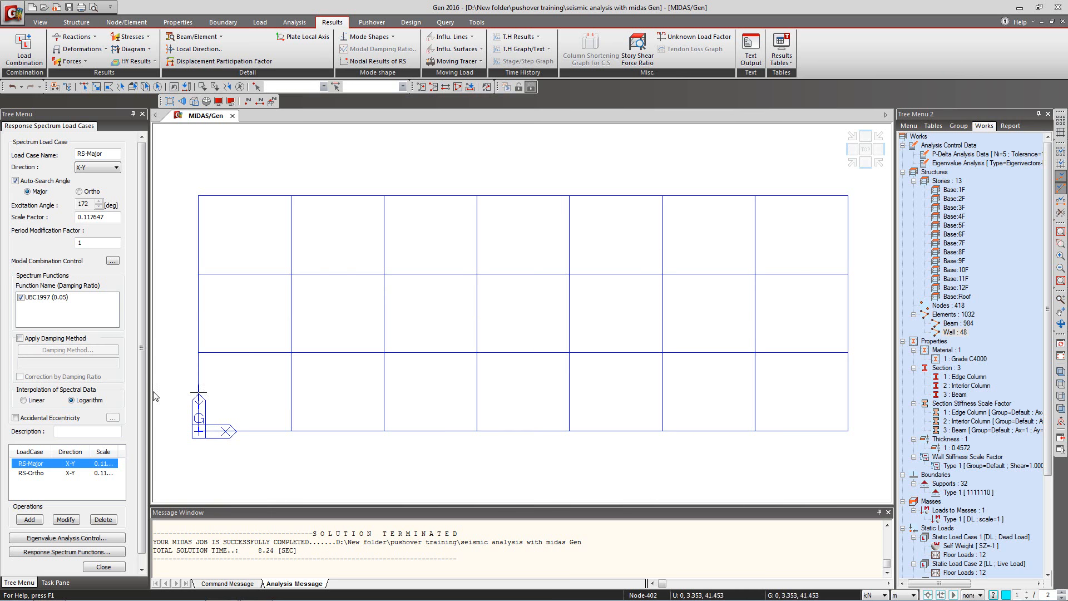
left_click(852, 162)
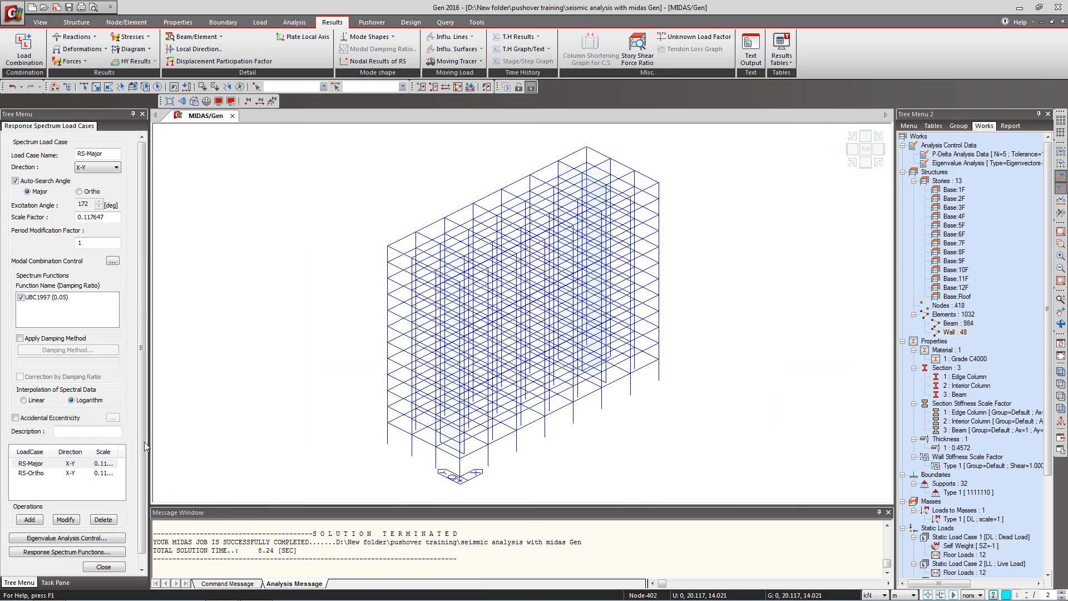
left_click(103, 567)
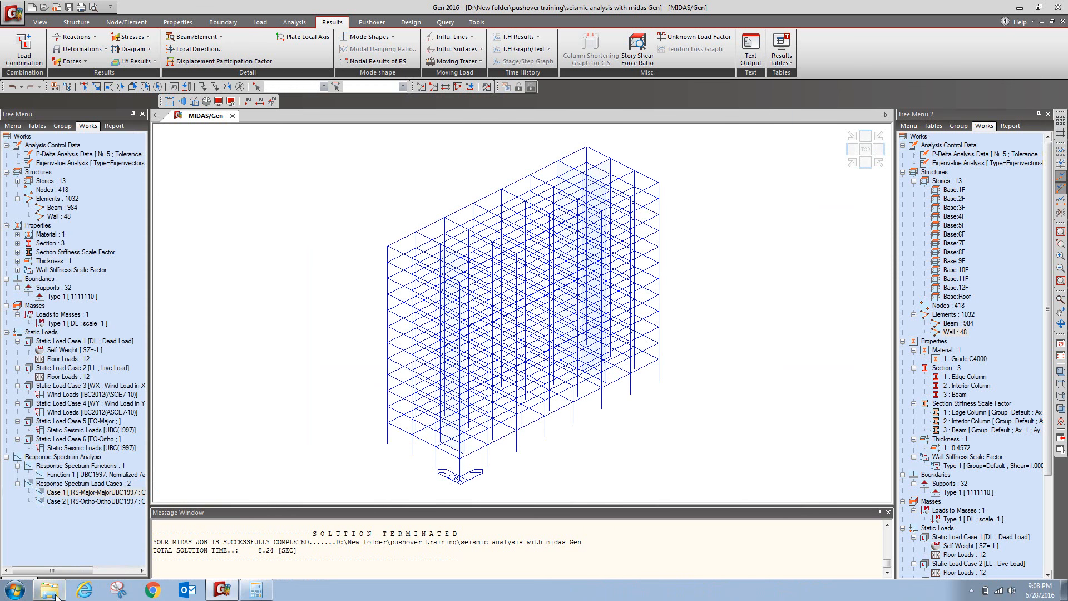
Step: Open a blank Paint drawing and sketch X and Y axes with a line marked 8° above the negative X axis
left_click(7, 586)
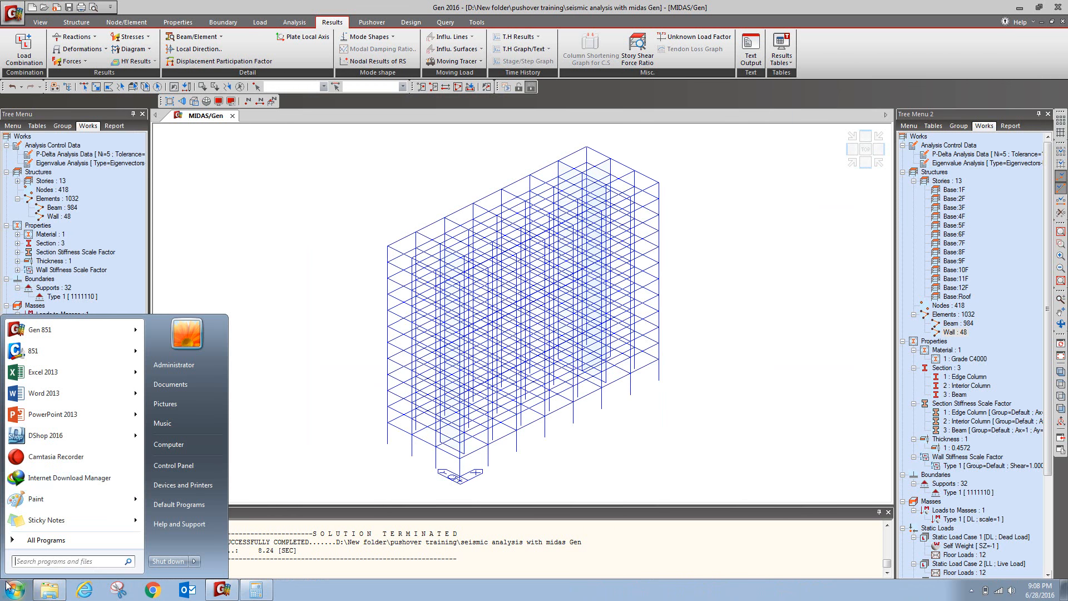
left_click(49, 499)
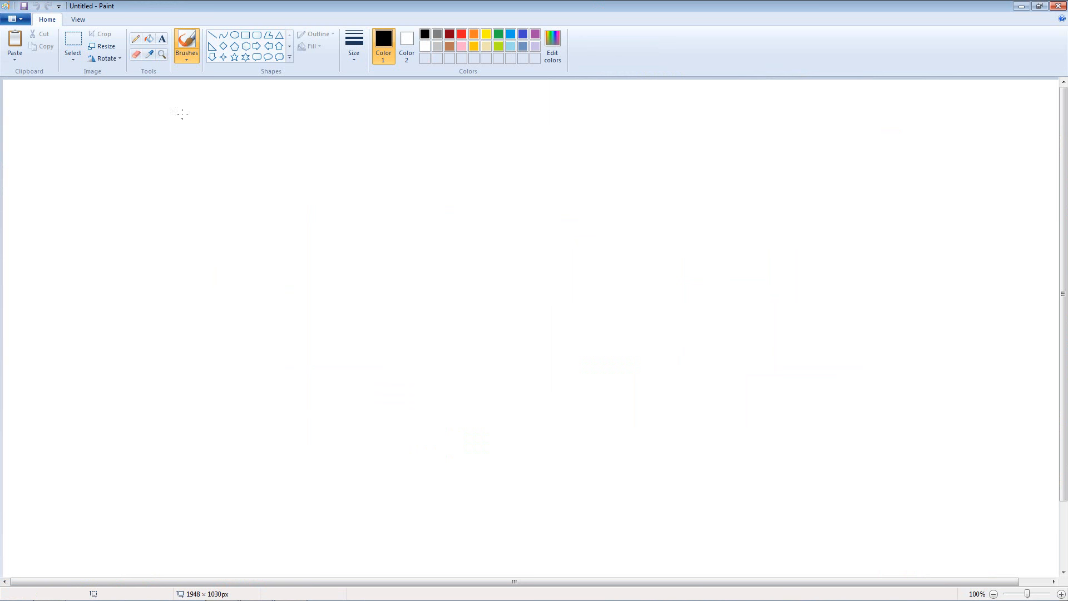
left_click_drag(267, 147, 270, 328)
left_click_drag(145, 234, 362, 246)
mouse_move(267, 244)
left_mouse_down()
mouse_move(162, 198)
mouse_move(190, 234)
mouse_move(185, 222)
left_mouse_up()
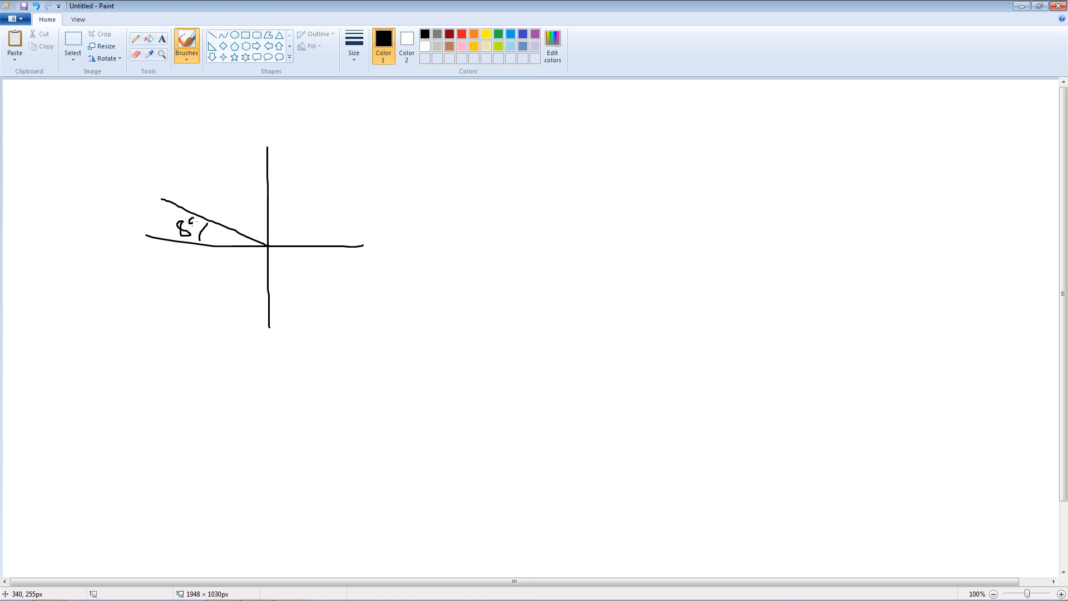
Step: Label the 8° line "Ma" with an arrowhead, and sketch the orthogonal direction line beside the positive Y axis, labelled "Or"
left_click_drag(129, 185, 157, 198)
left_click_drag(166, 206, 175, 221)
left_click_drag(267, 244, 300, 173)
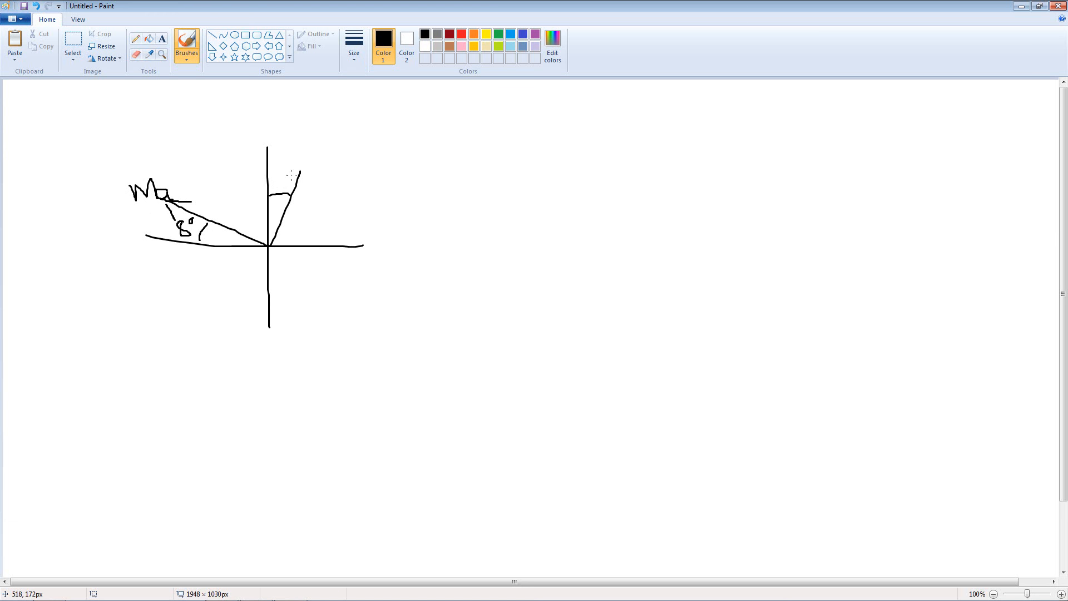
mouse_move(302, 153)
left_mouse_down()
mouse_move(312, 166)
mouse_move(307, 157)
mouse_move(336, 154)
left_mouse_up()
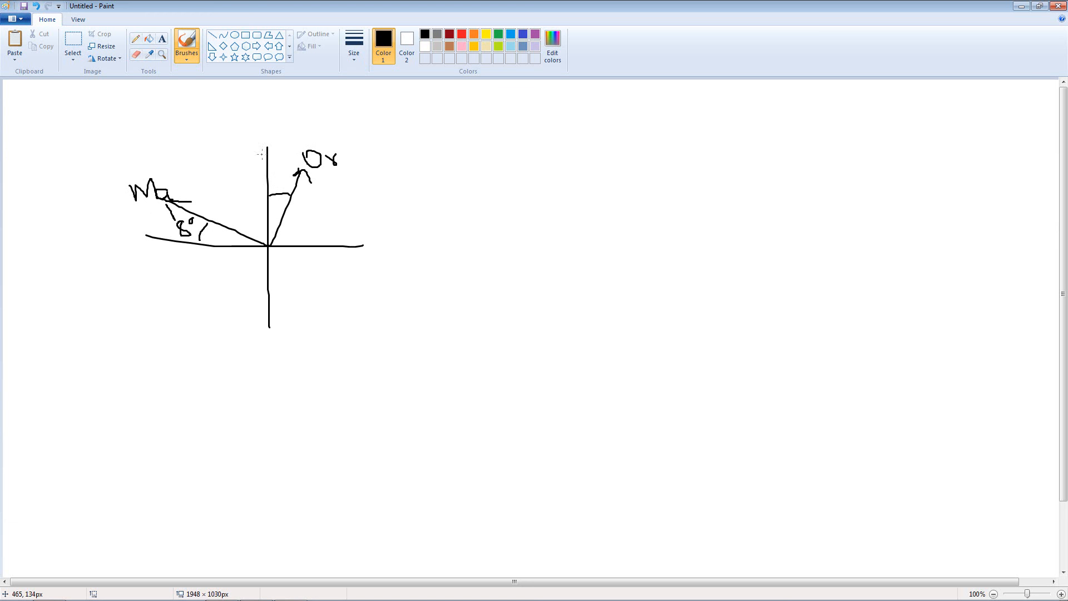
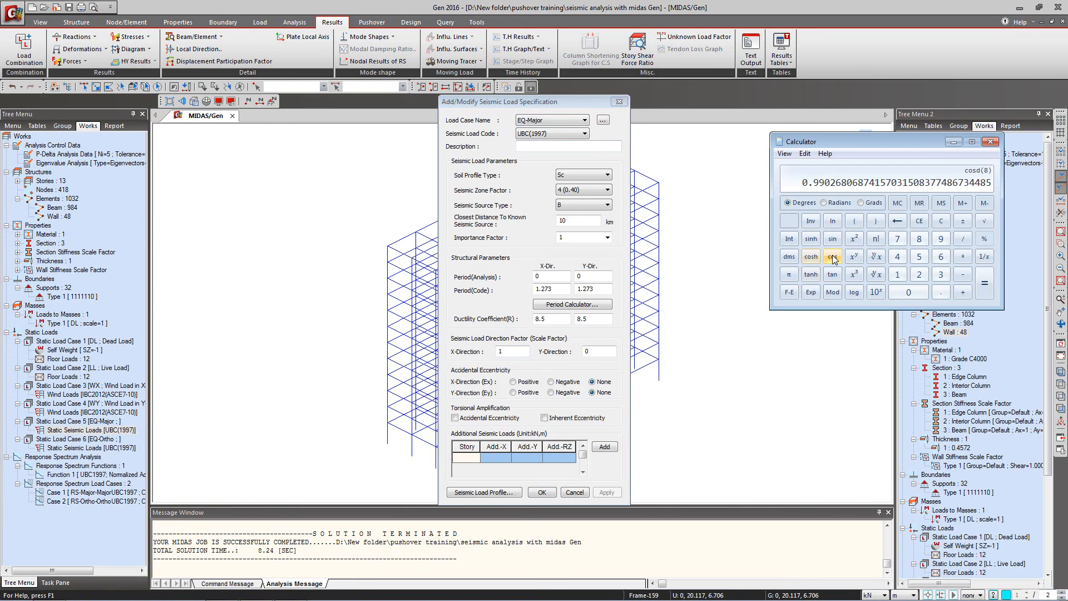
Step: Set the EQ-Major seismic load direction factors to -0.99 in X and 0.139 in Y, calculating the Y factor as sin 8°
left_click(503, 351)
type("-0.99")
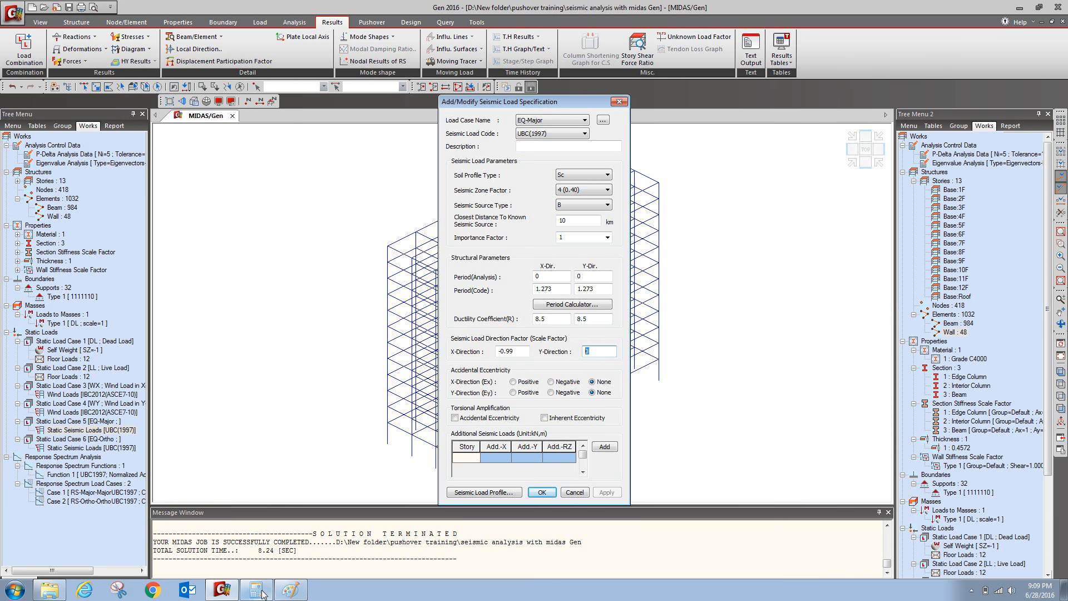
left_click(256, 590)
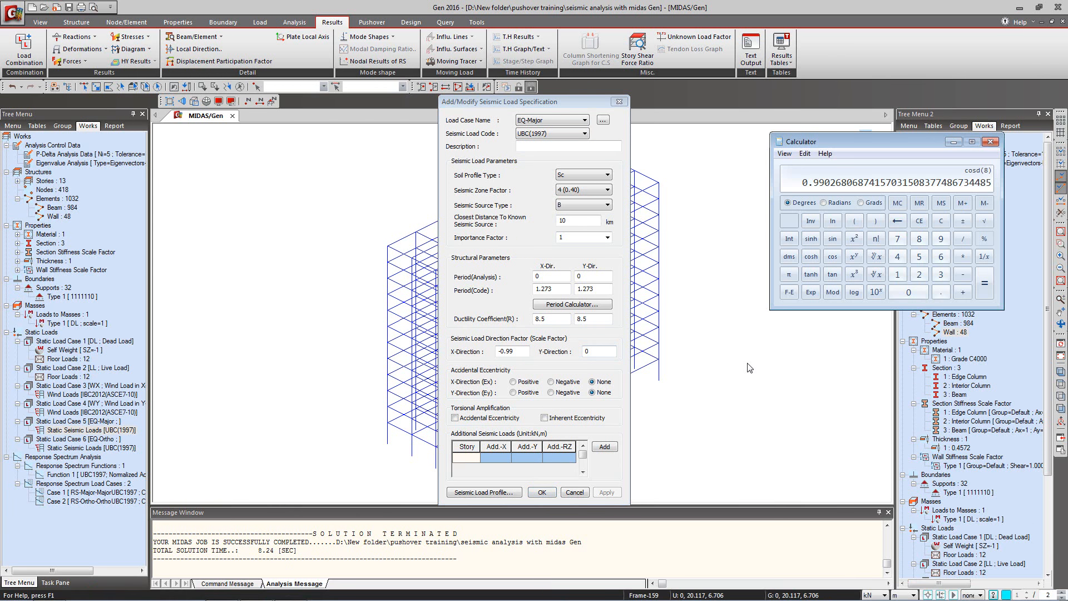
type("8")
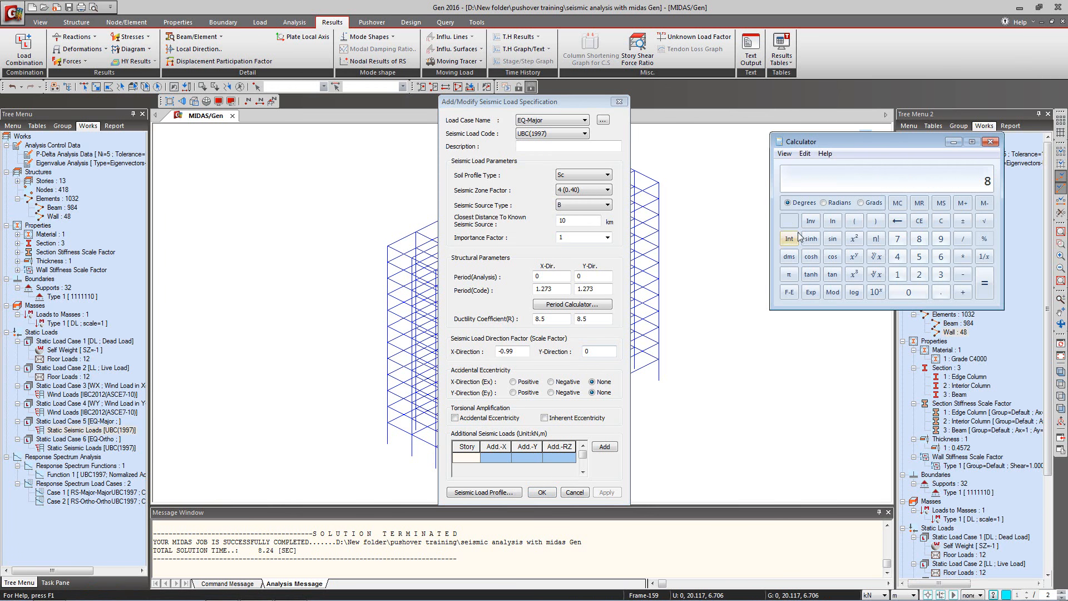
left_click(834, 239)
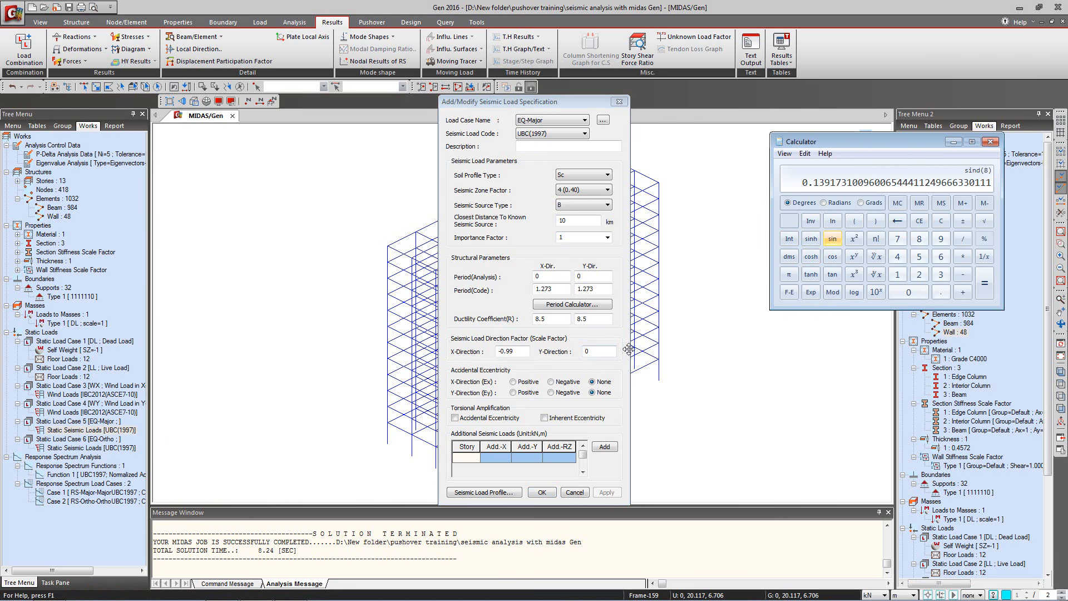
double_click(606, 353)
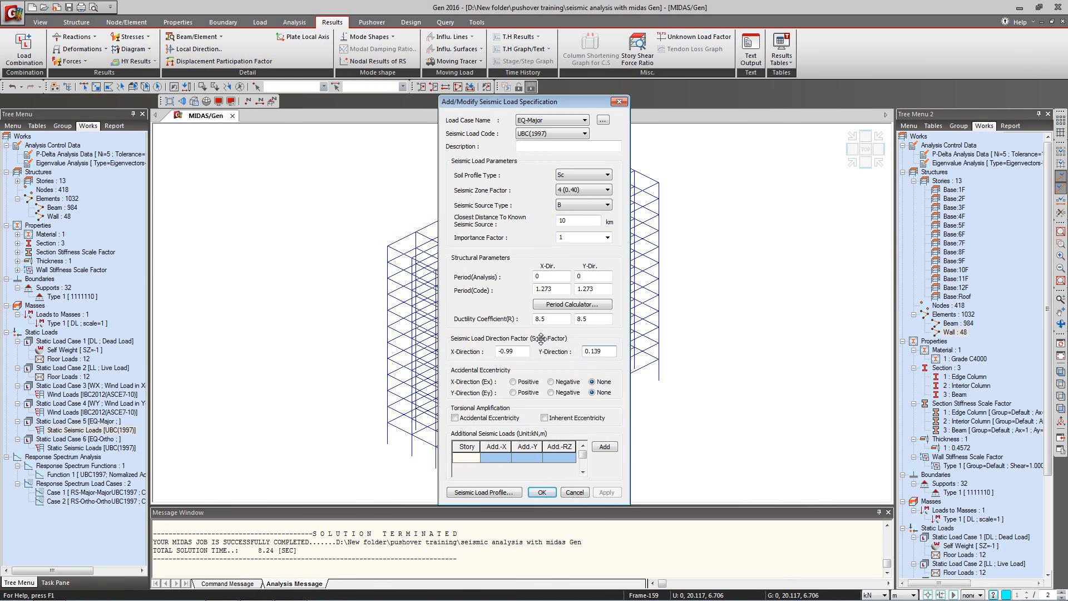
left_click(541, 492)
left_click(540, 336)
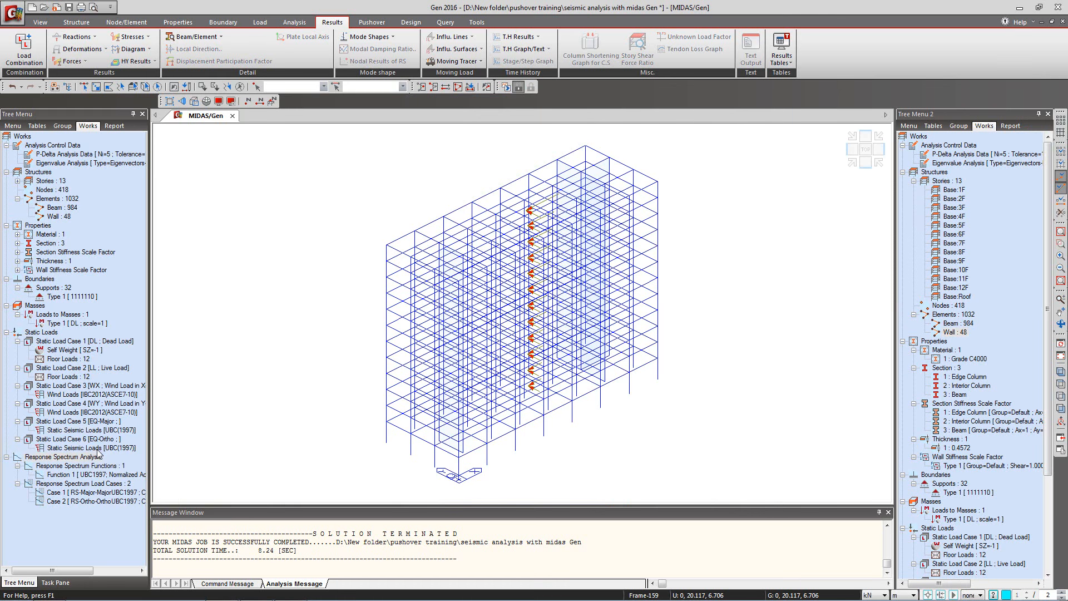
Step: Set the EQ-Ortho static seismic load direction factors to 0.139 in X and 0.99 in Y, checking the direction sketch
right_click(97, 448)
left_click(120, 499)
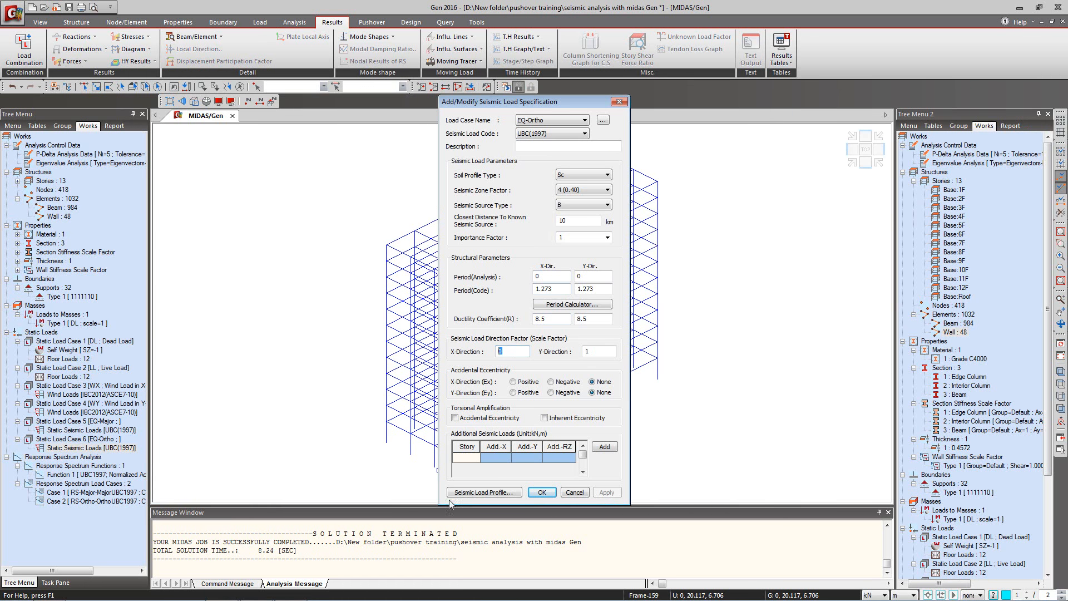
left_click(256, 590)
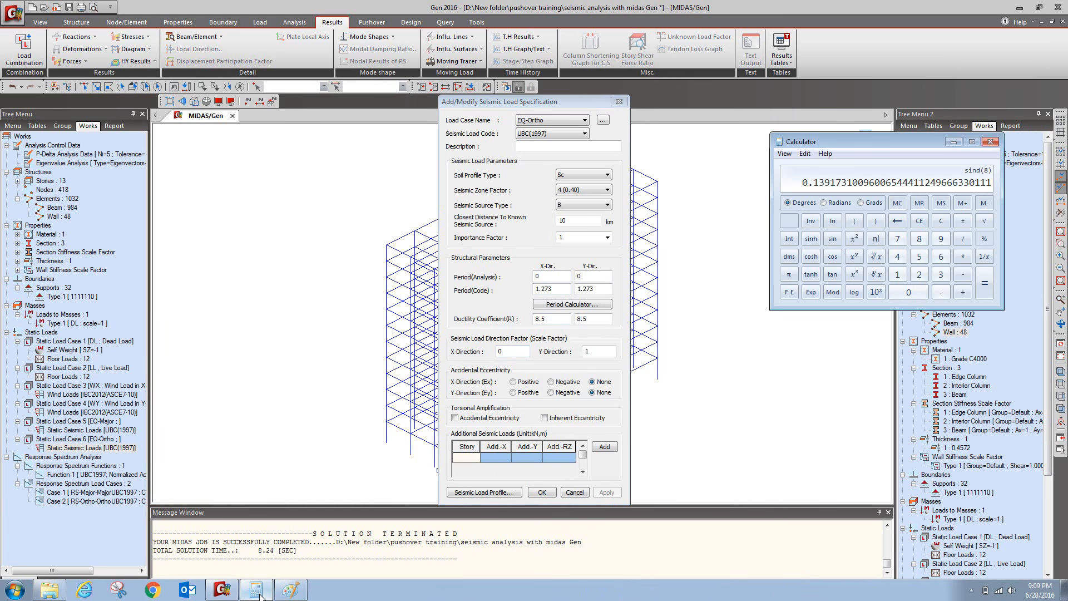
left_click(257, 589)
left_click(289, 589)
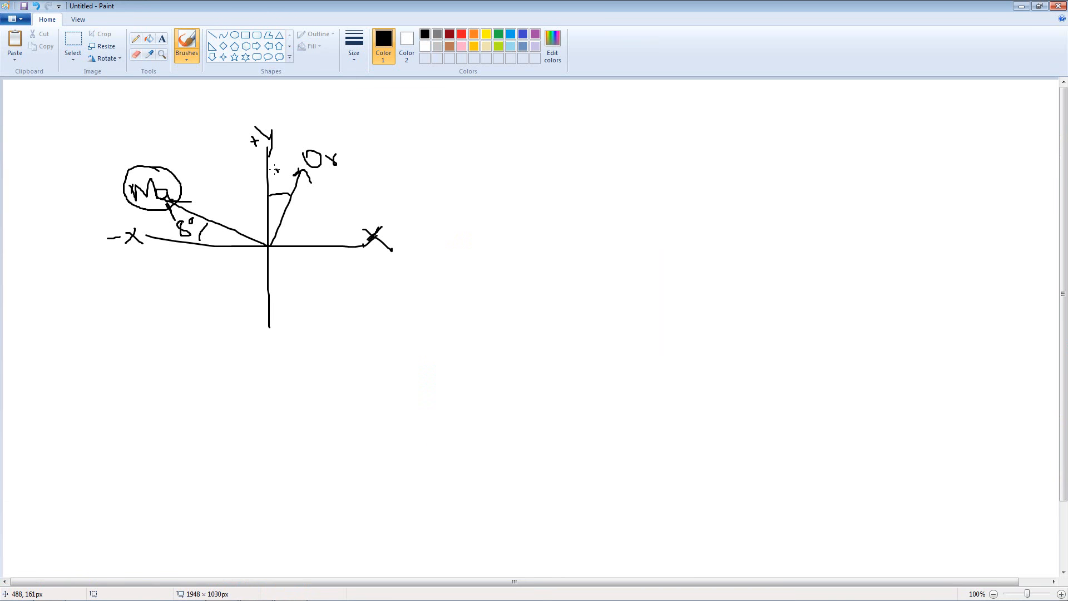
left_click_drag(281, 181, 276, 173)
left_click(1020, 8)
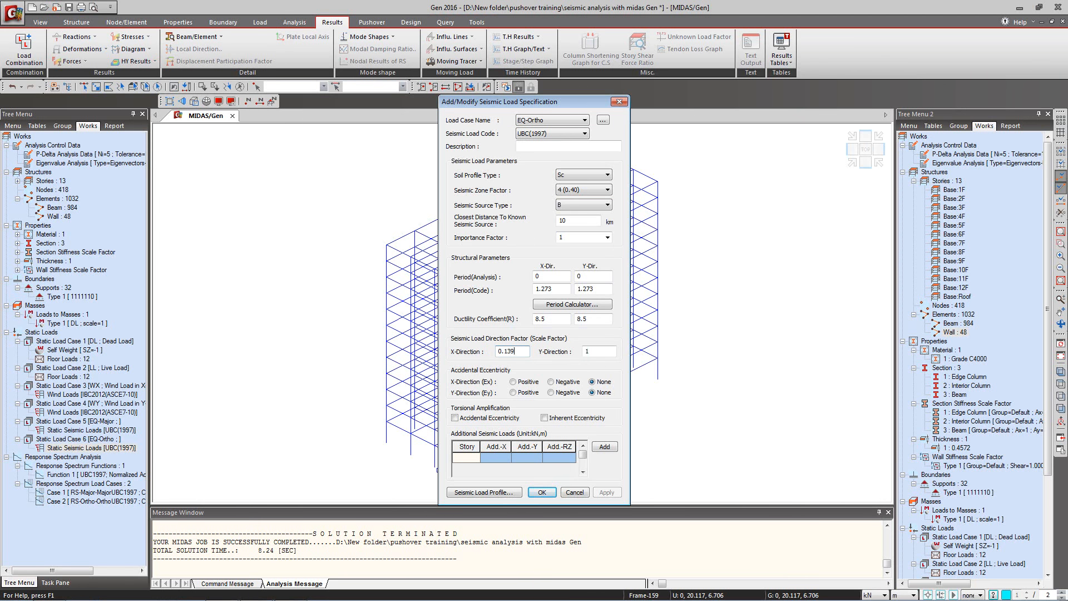
key("Tab")
type("0")
left_click(255, 593)
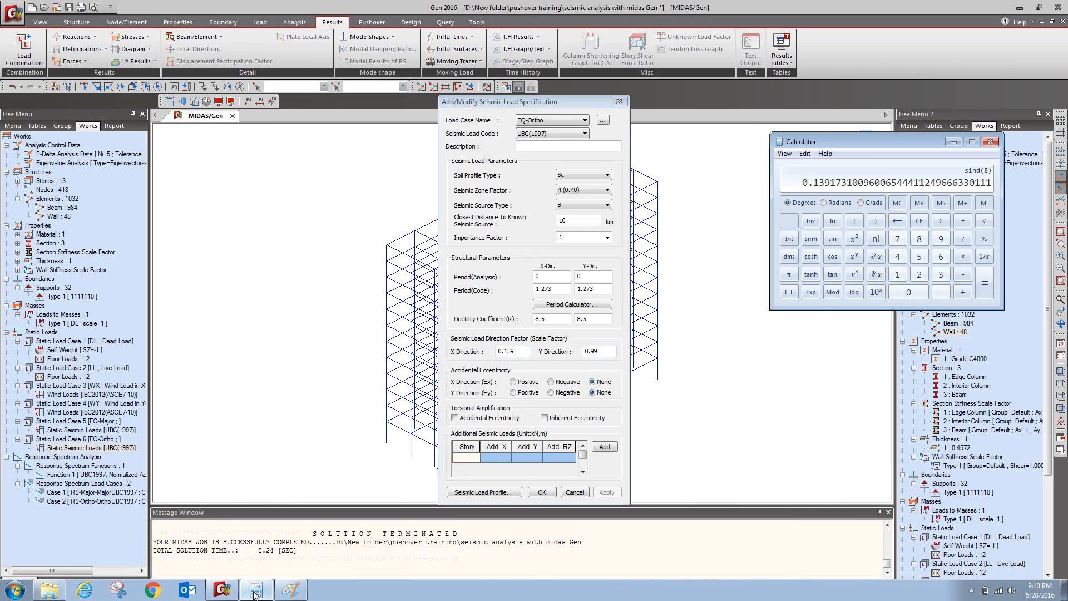
left_click(255, 593)
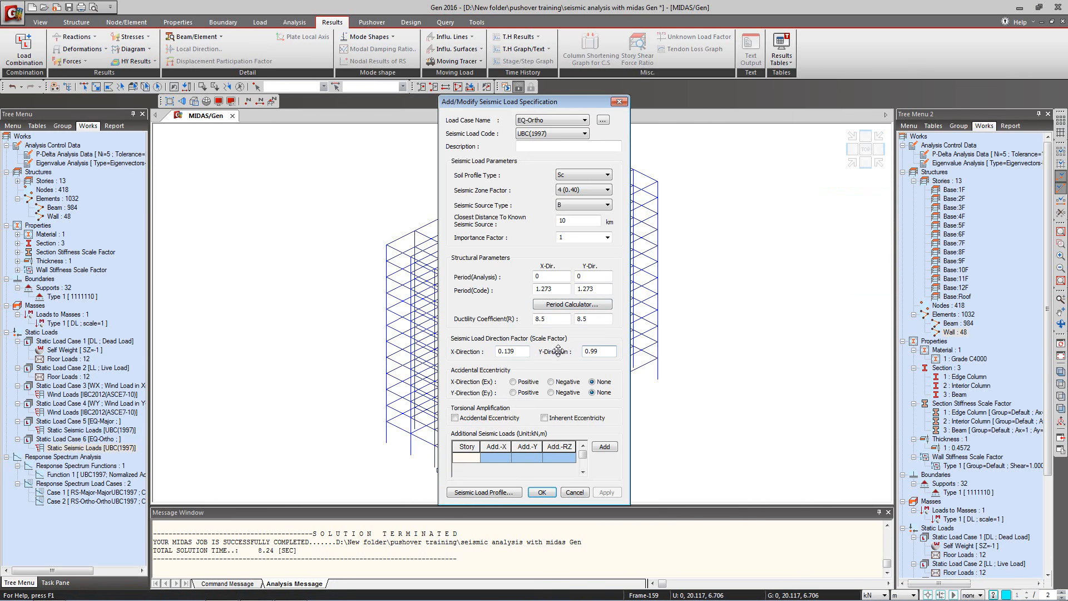
left_click(542, 491)
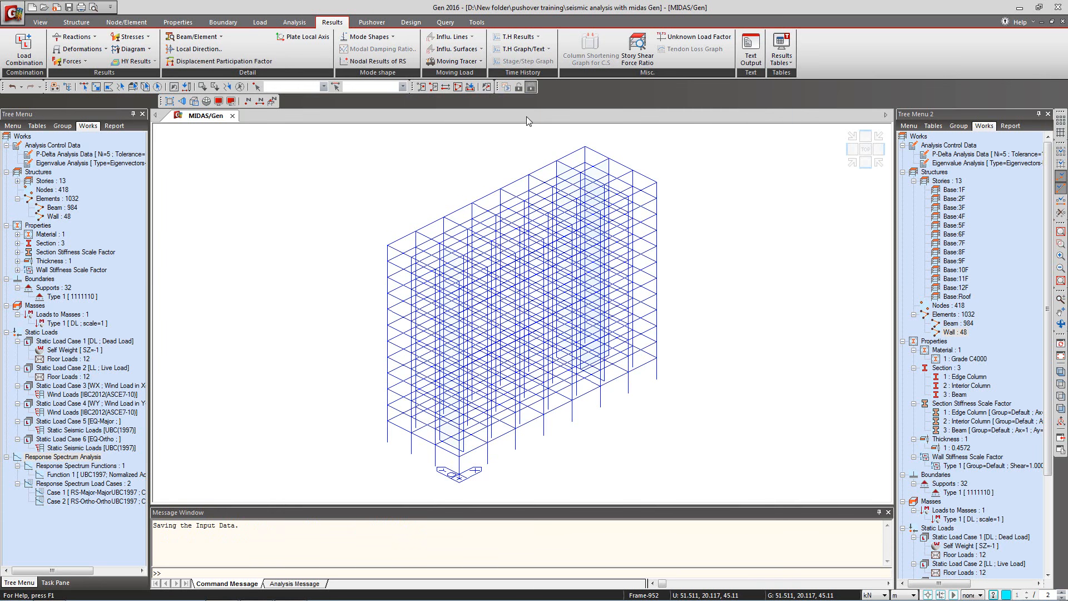
Step: Examine the EQ-Major seismic load profile with the SRSS component, reading the story shear at ground level
left_click(95, 432)
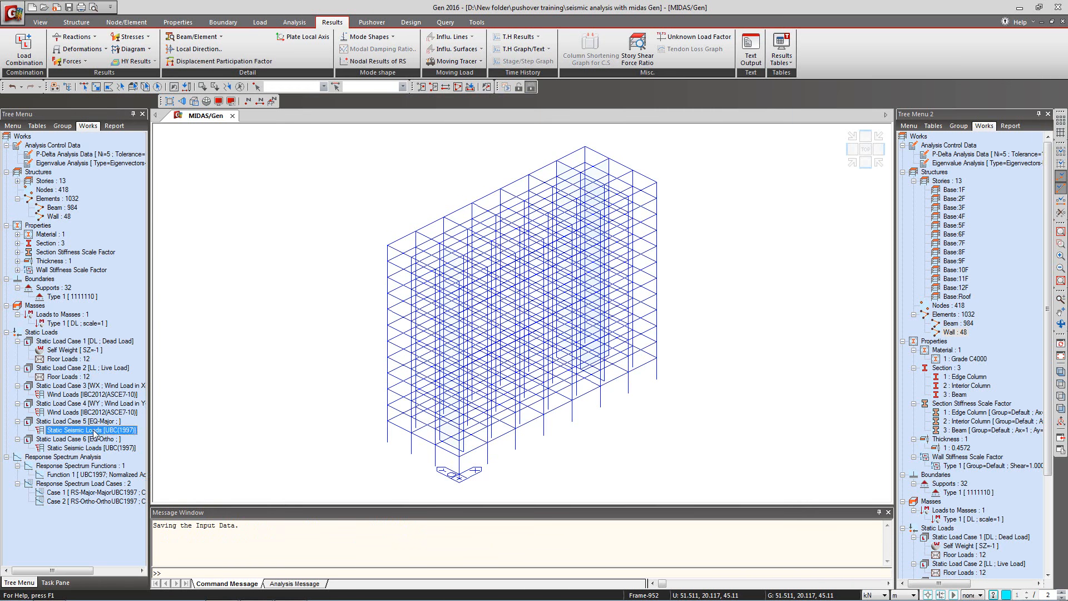
right_click(94, 432)
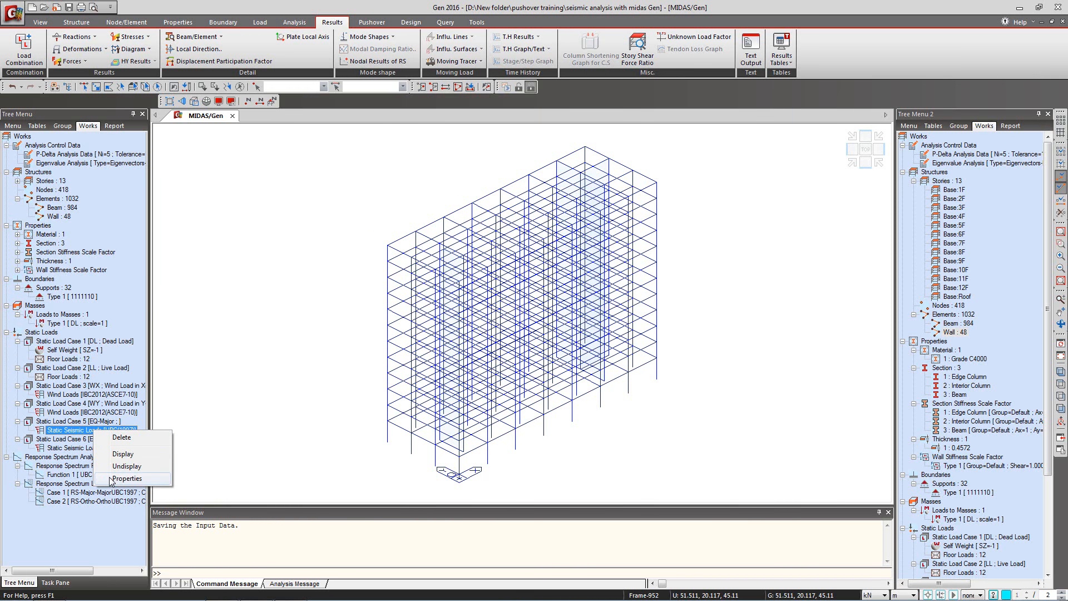
left_click(127, 479)
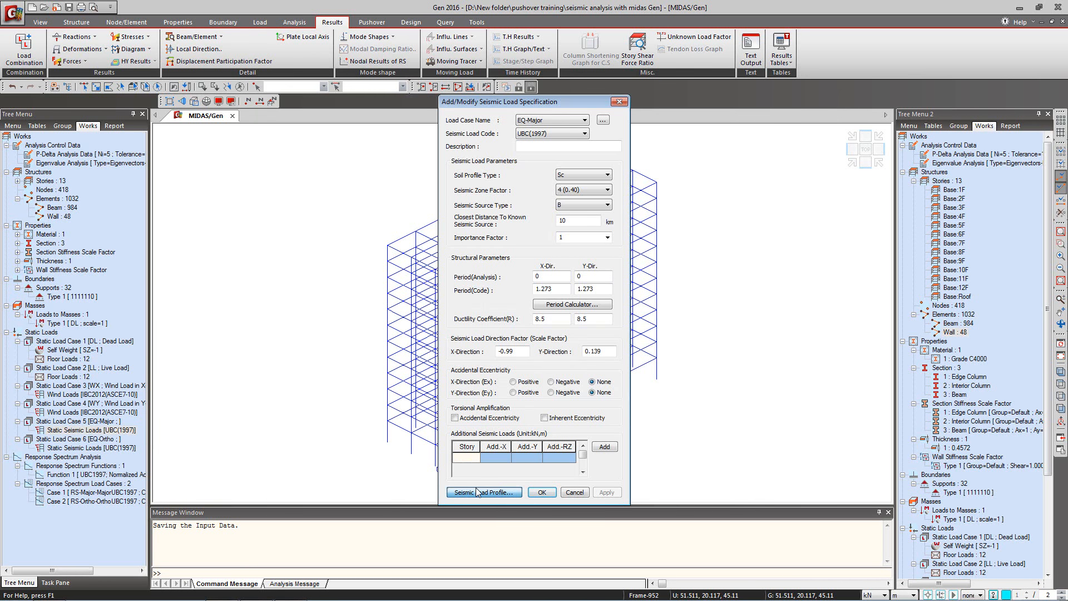
left_click(475, 492)
left_click(489, 234)
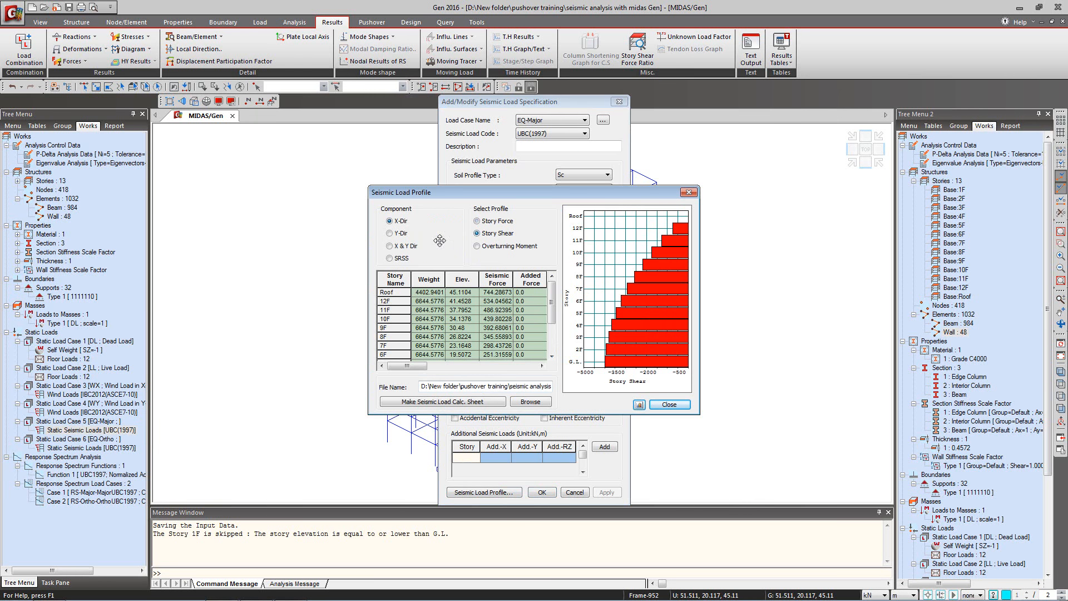
left_click(389, 259)
left_click_drag(553, 303, 556, 350)
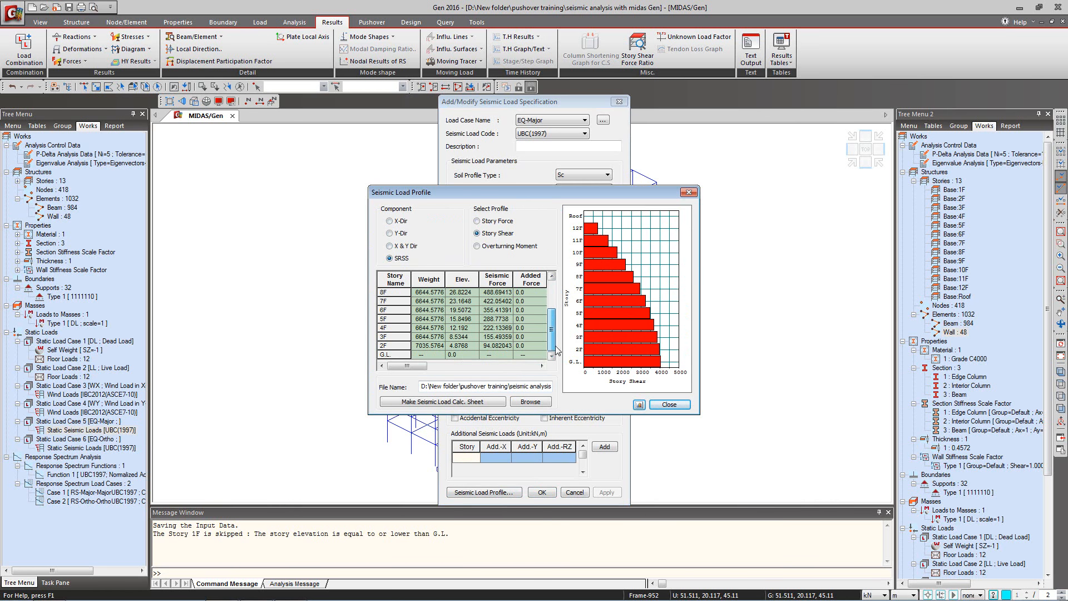
left_click(541, 366)
left_click(541, 366)
left_click(541, 366)
left_click(541, 366)
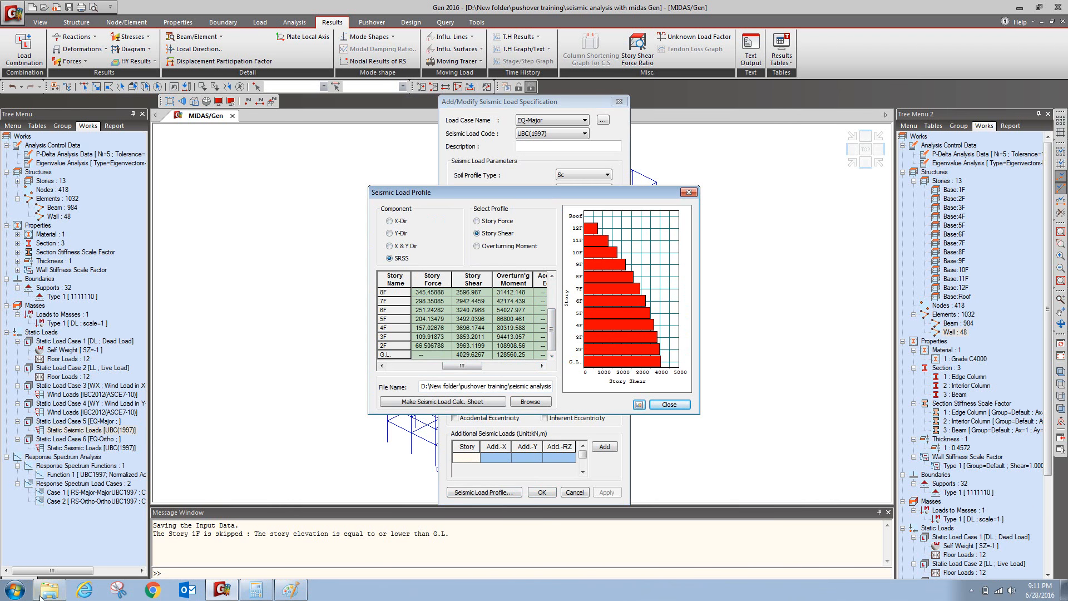
Step: Create a blank Excel workbook and enter the label "static base shear =" in cell A1
left_click(14, 590)
left_click(44, 371)
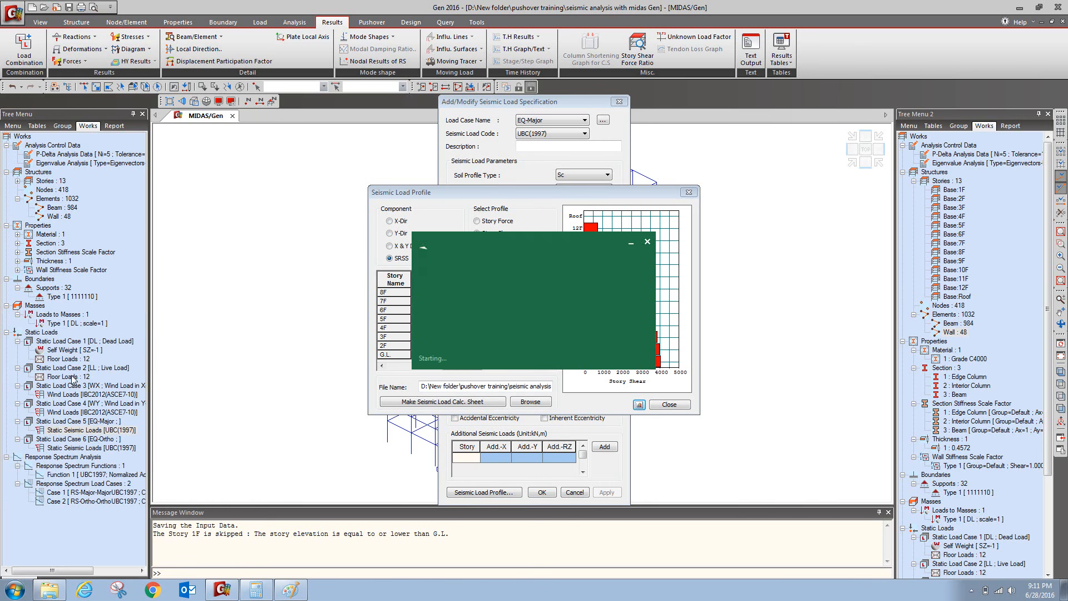
left_click(282, 151)
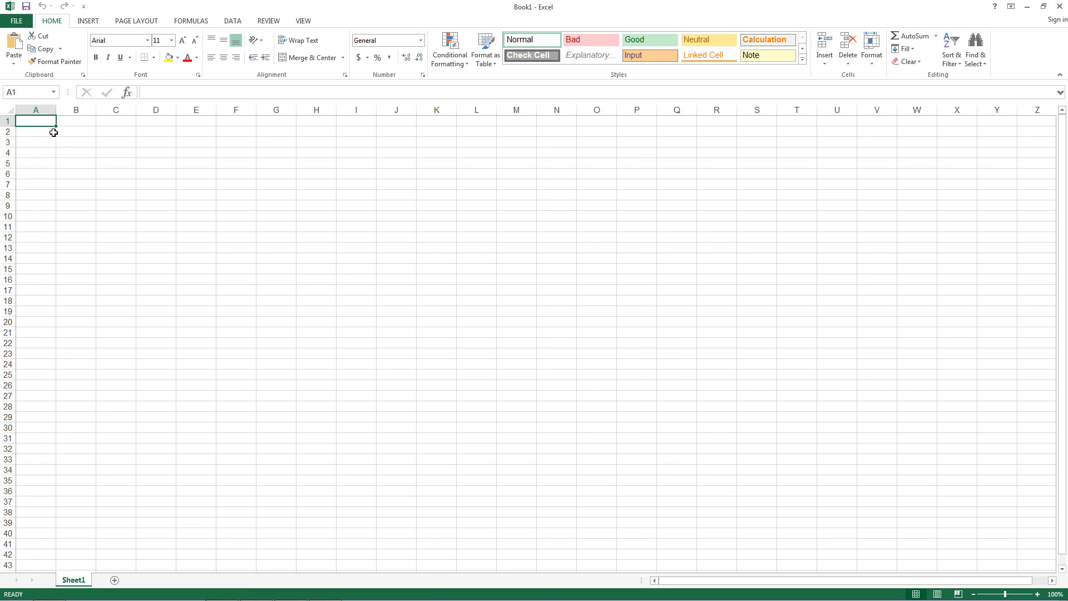
type("static base shear ")
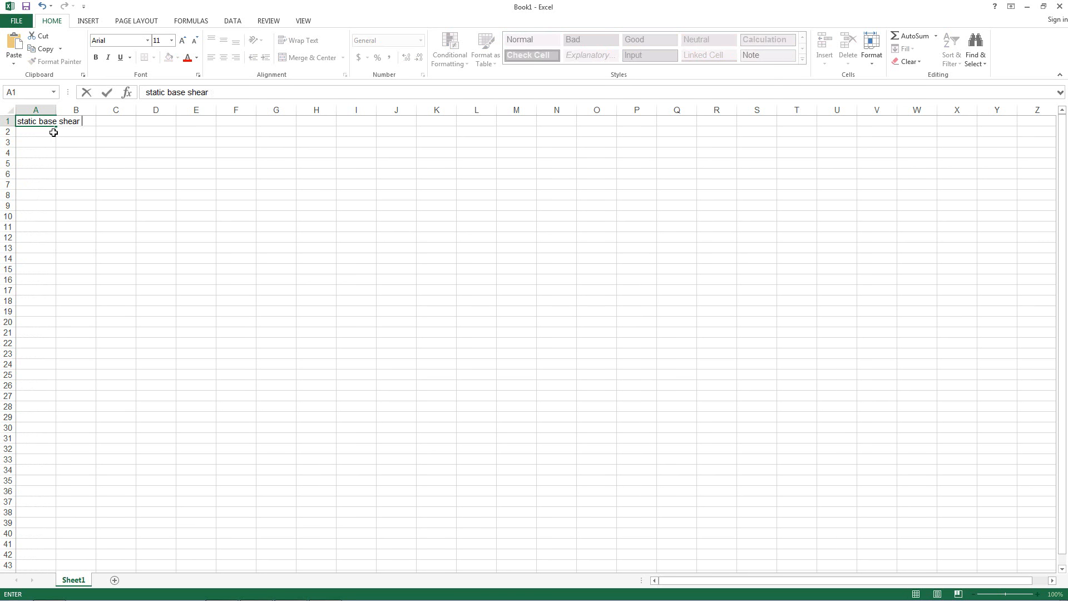
type("=")
key("Return")
Step: Enter the static base shear of 4029.62 in cell C1 with the unit kN in D1
key("Right")
key("Right")
key("Up")
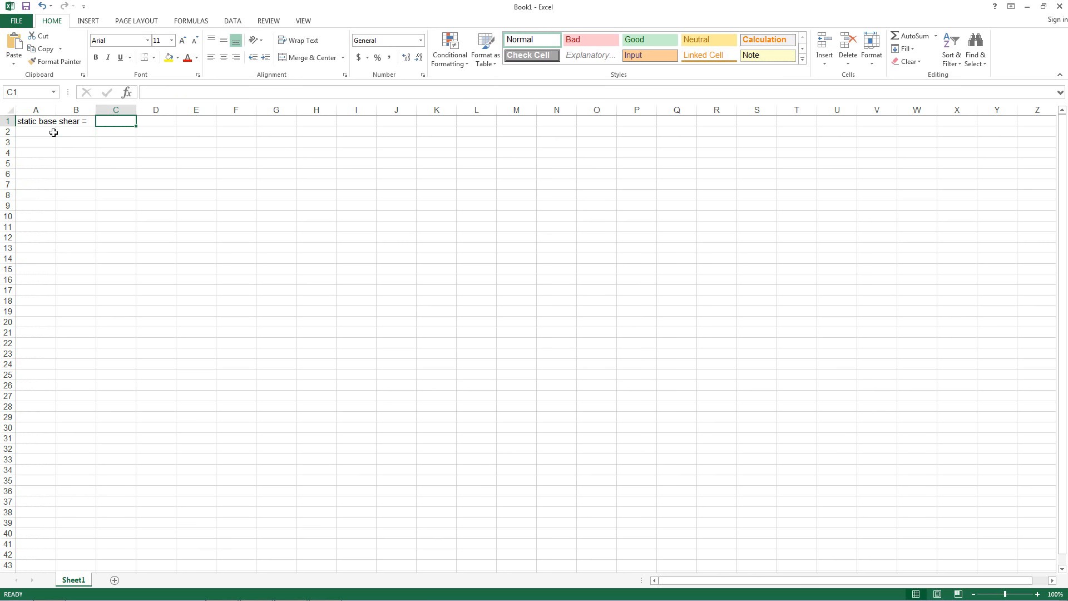
type("4029.6")
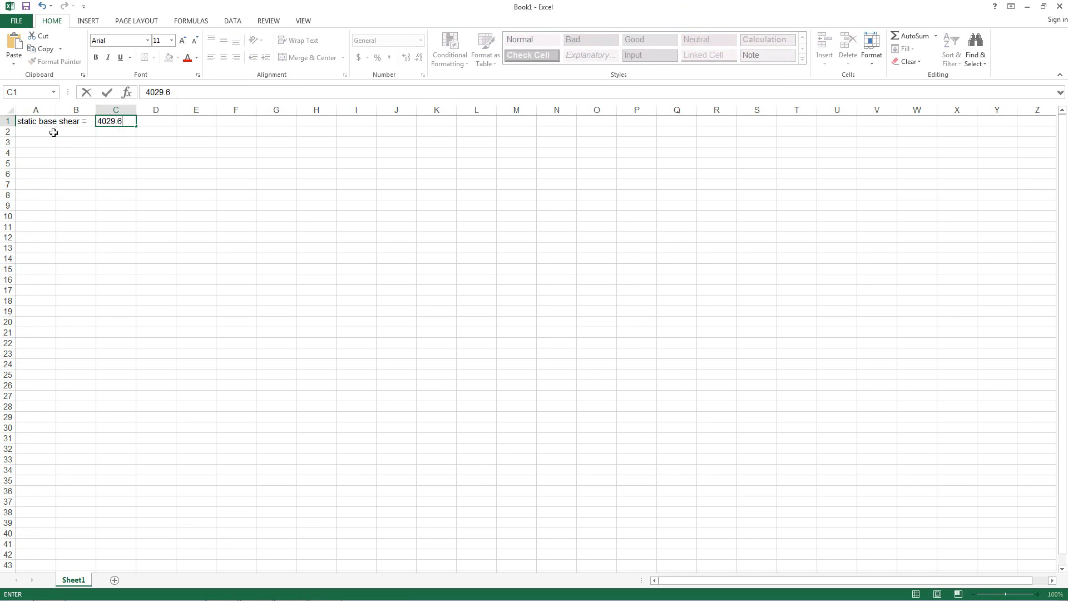
type("2")
key("Tab")
type("kN")
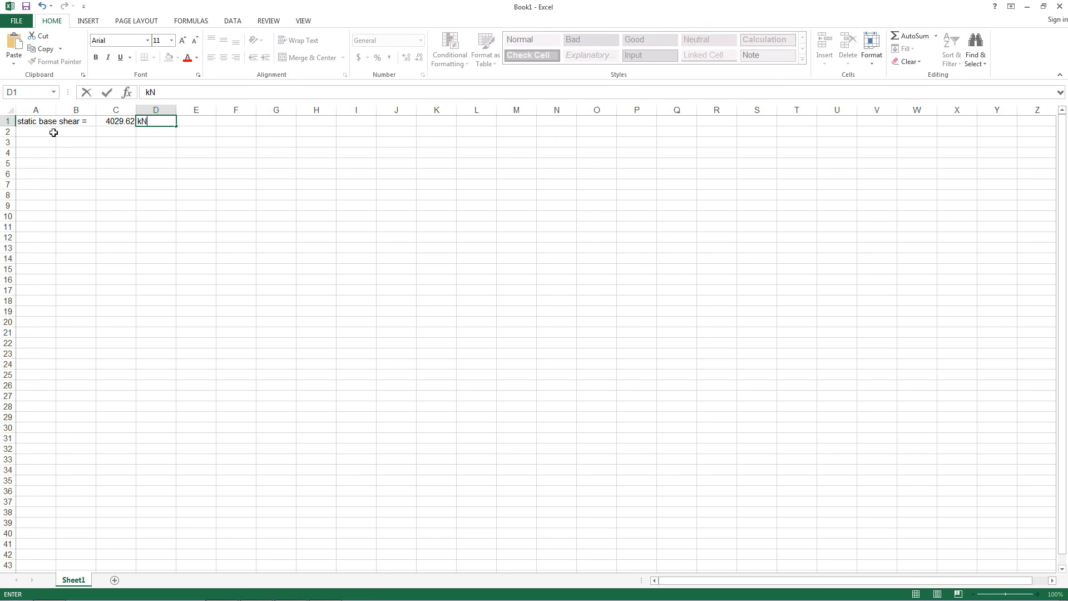
Step: Switch back to midas Gen and close the seismic load profile and the EQ-Major load specification
key("alt+Tab")
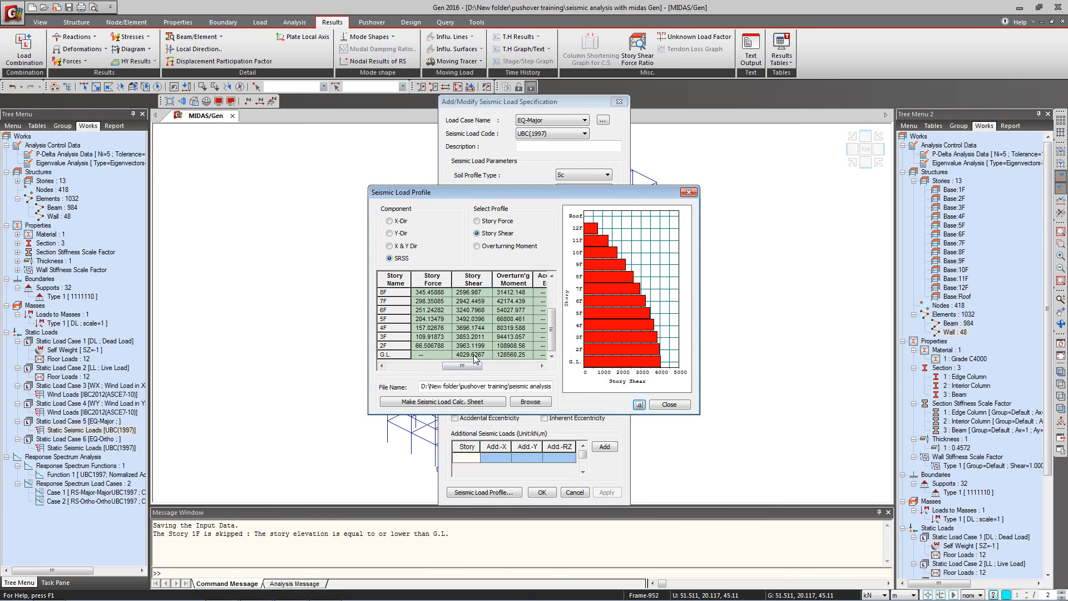
left_click(688, 192)
left_click(619, 102)
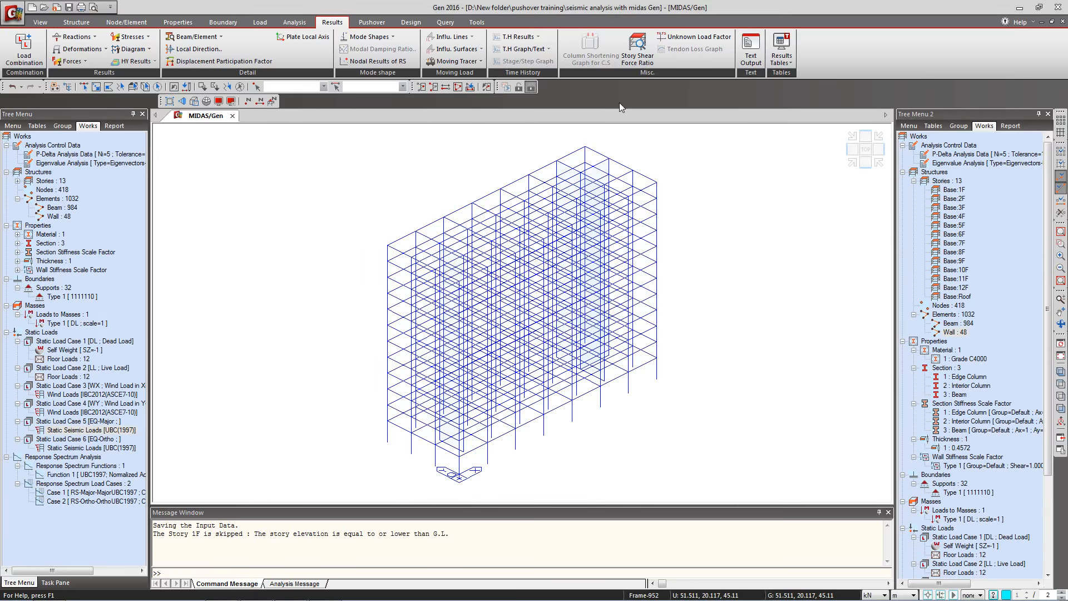
Step: Return to the Excel sheet and enter the labels "Dynamic Major =" in A3 and "Dynamic Ortho =" in A4
key("alt+Tab")
key("Return")
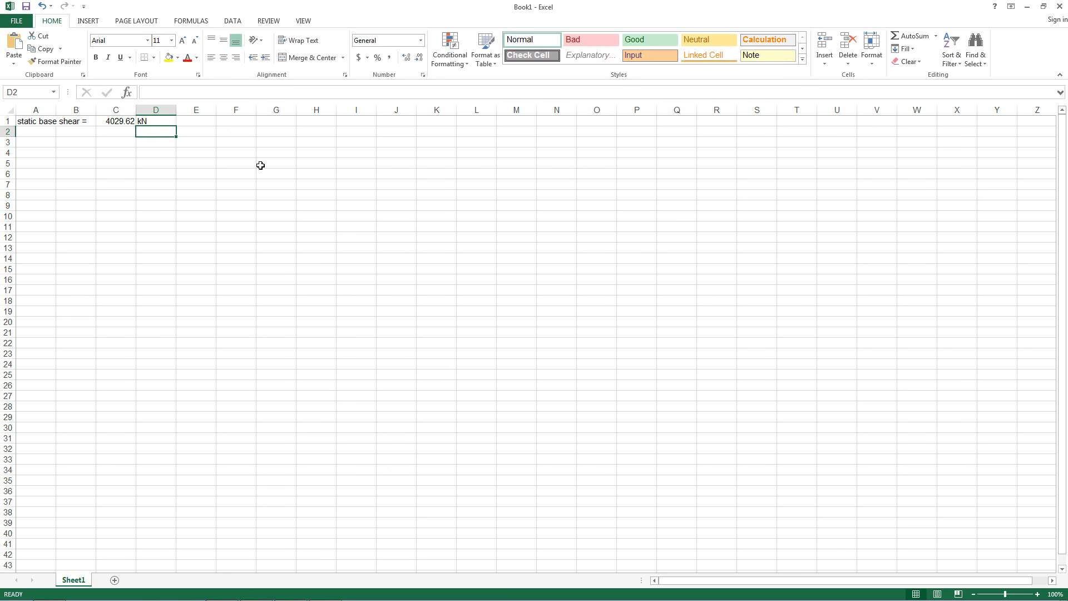
key("Left")
key("Left")
key("Down")
key("Left")
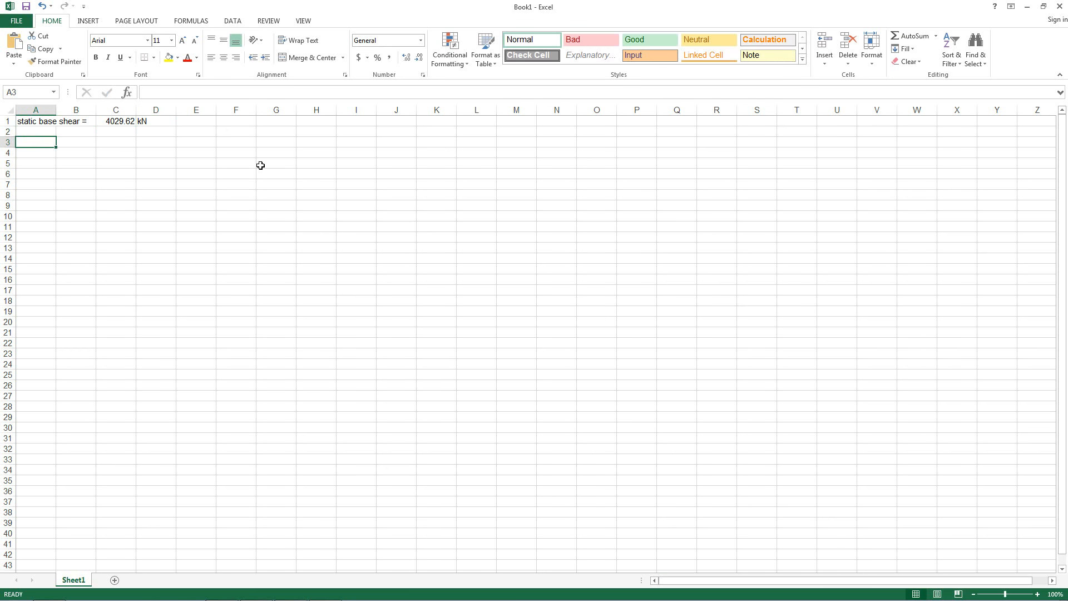
type("Dynamic Maj")
key("Return")
type("Du")
type("ynamic")
type(" Ortho =")
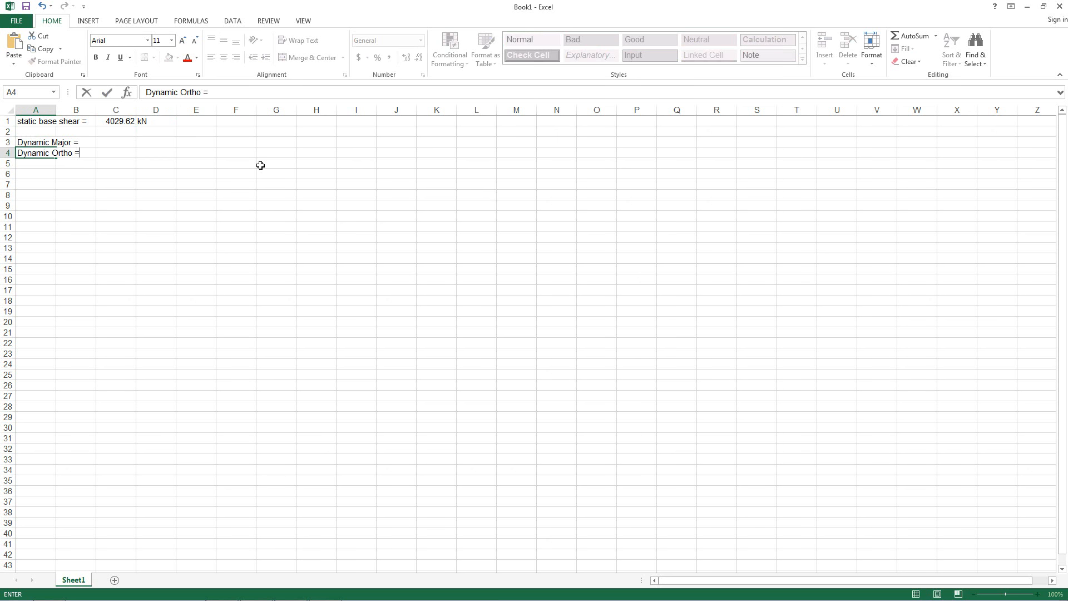
key("Return")
key("Right")
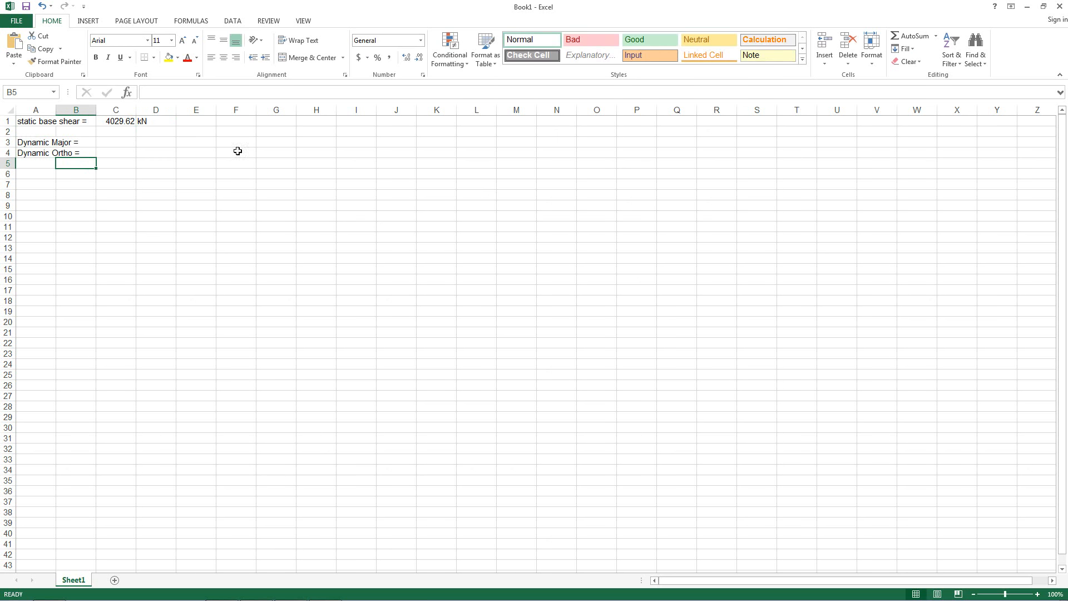
Step: Select cell E1, and in midas Gen open the response spectrum Story Shear results table for RS-Major and RS-Ortho
left_click(200, 122)
mouse_move(232, 592)
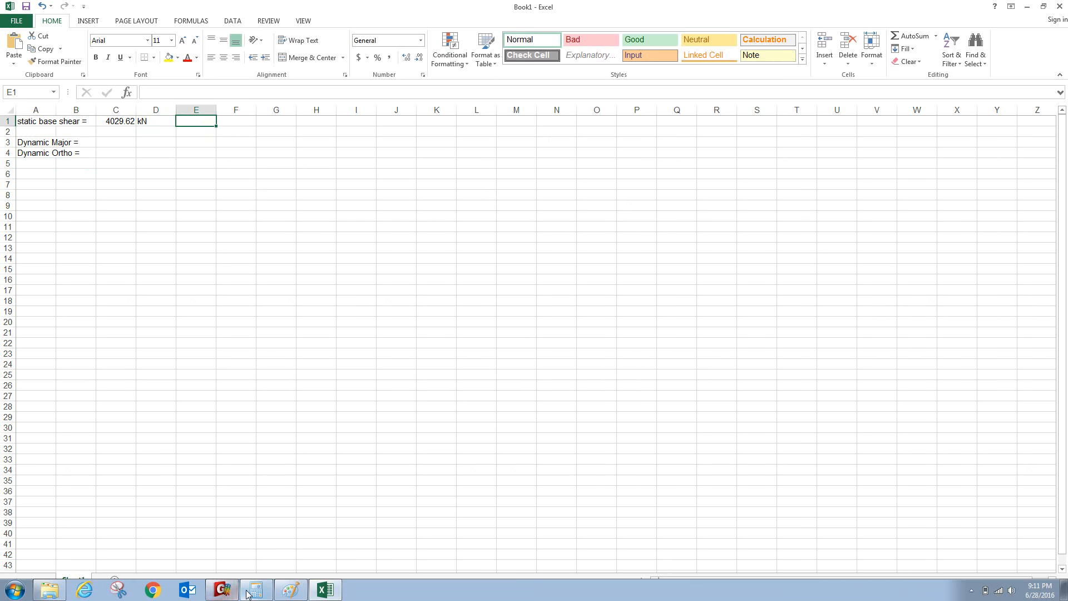
left_click(224, 591)
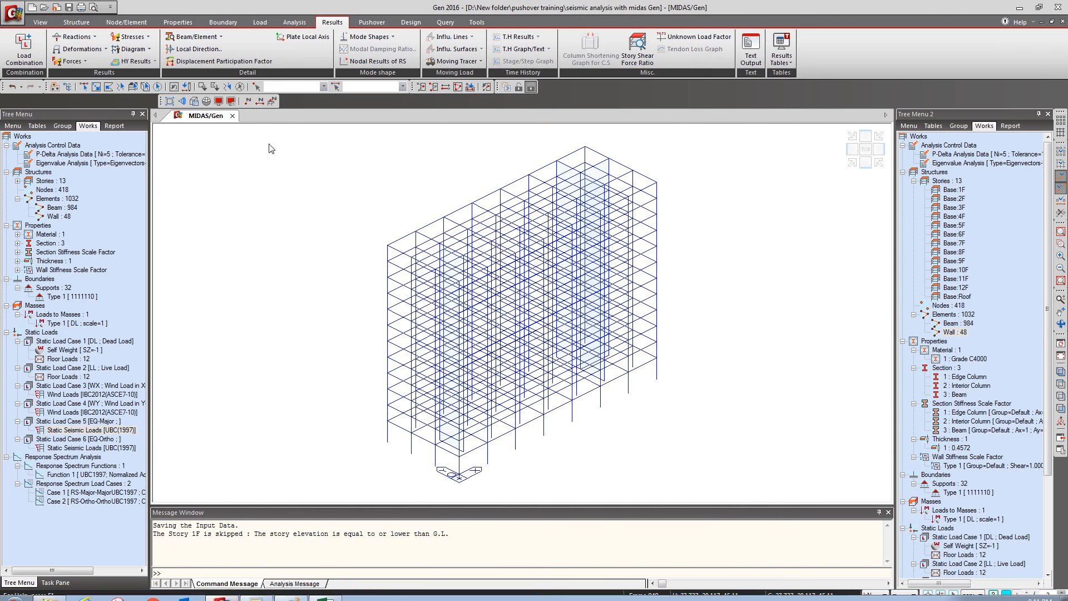
left_click(787, 62)
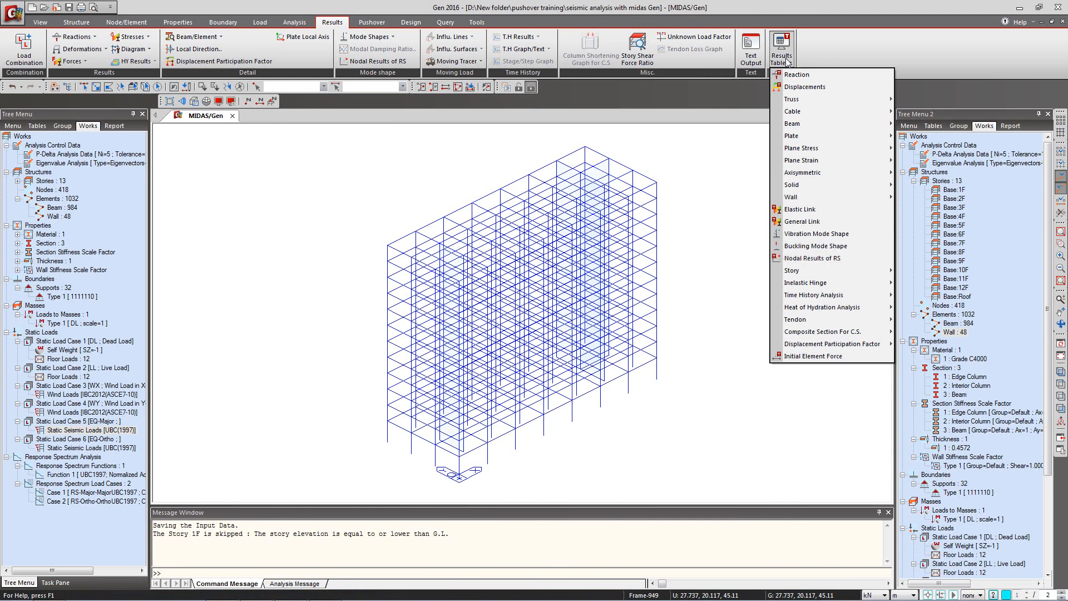
mouse_move(870, 276)
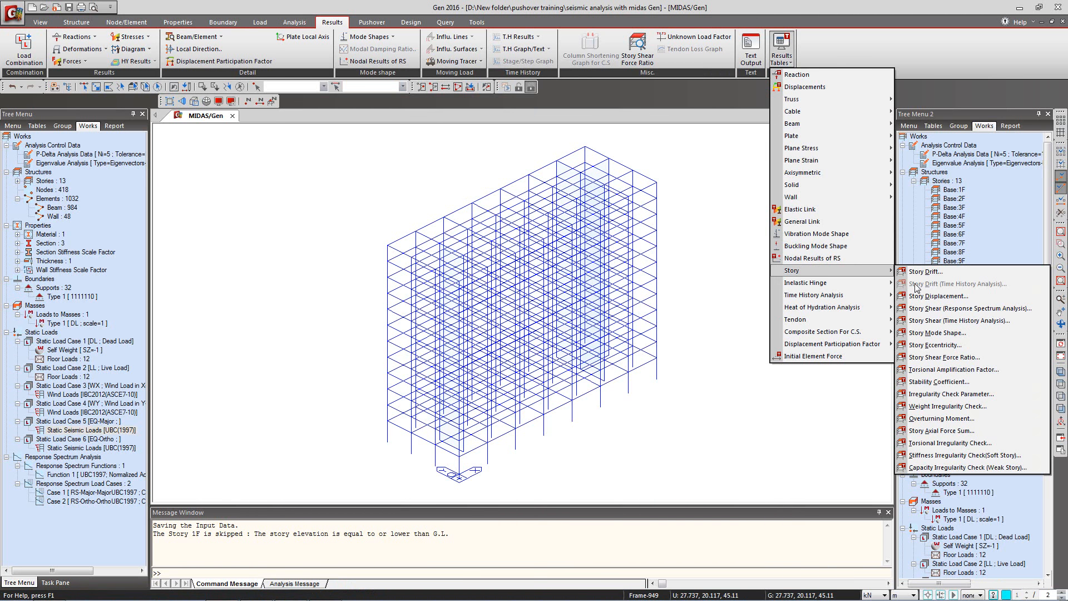
left_click(930, 308)
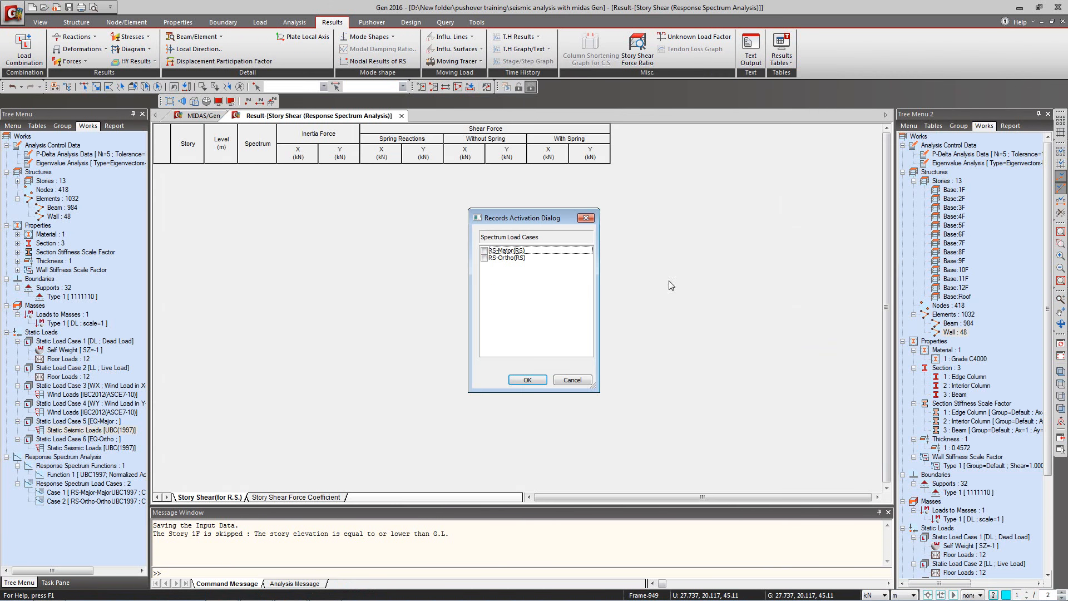
left_click(485, 257)
left_click(529, 381)
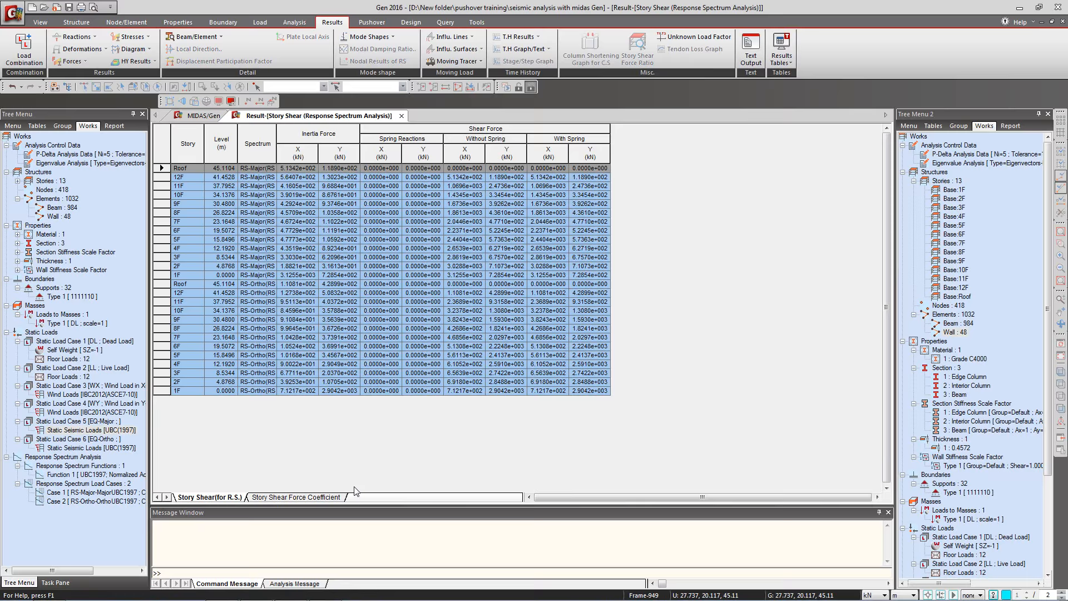
Step: Copy the 1F RS-Major spectrum name and X and Y shear forces from the Story Shear Force Coefficient table into Excel cells E1:G1
left_click(305, 497)
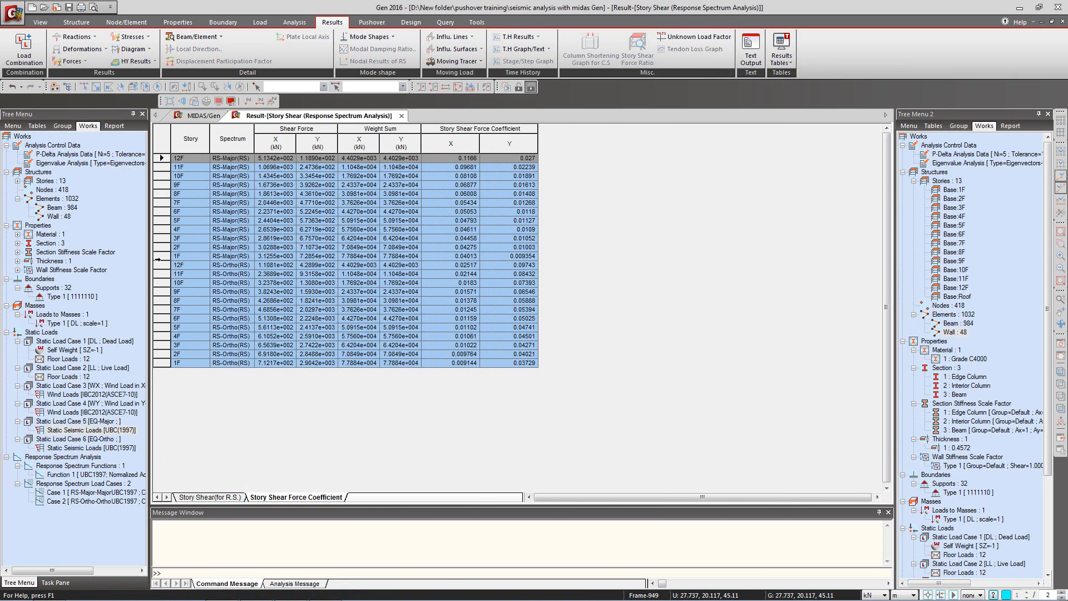
left_click(161, 256)
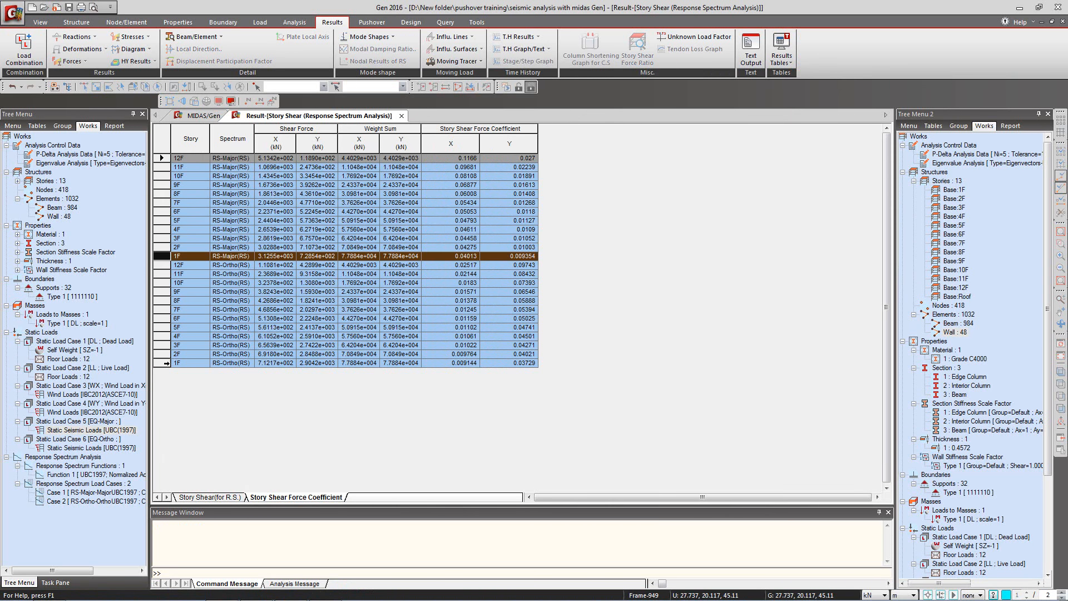
left_click(166, 363, "ctrl")
left_click_drag(263, 257, 312, 261)
mouse_move(244, 599)
left_click(319, 592)
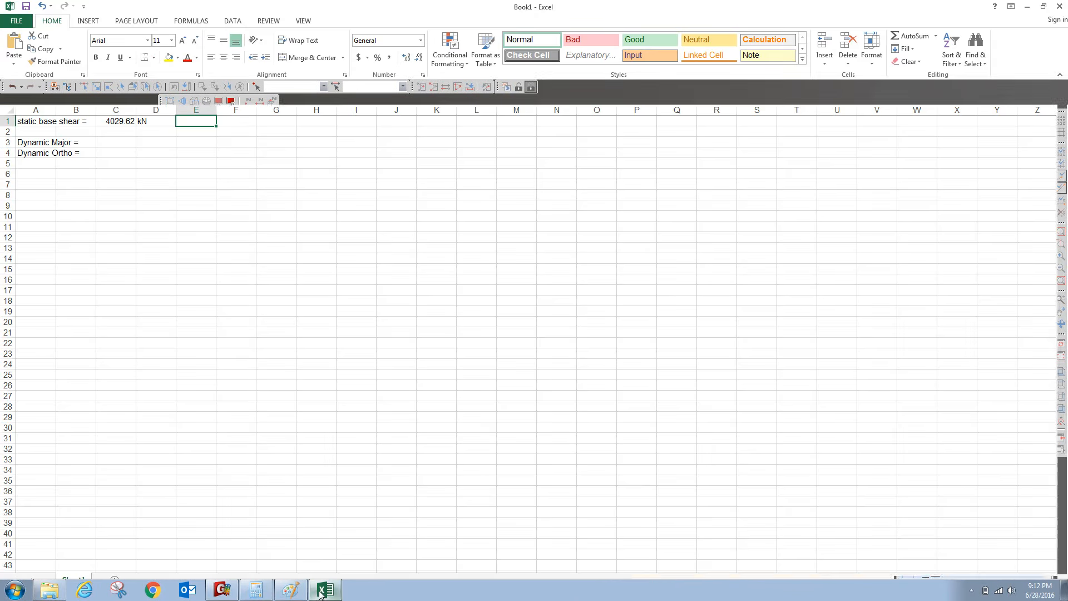
type("RS-Major(RS)\t3.1255e+003\t7.2854e+002")
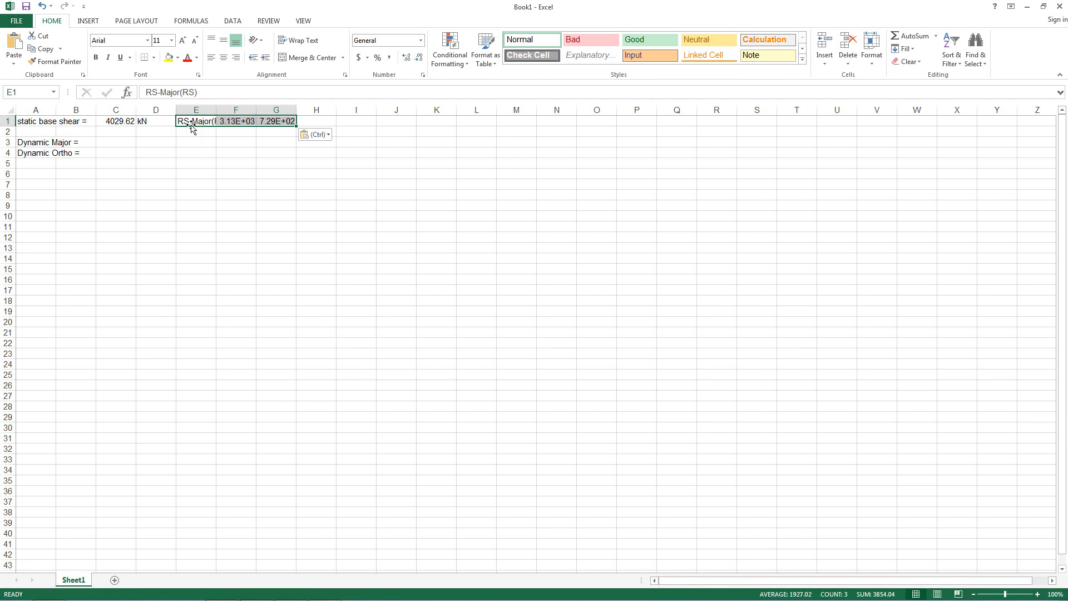
Step: Widen column E and copy the 1F RS-Ortho spectrum name and X and Y shear forces from midas Gen into Excel cells E2:G2
left_click_drag(217, 110, 249, 110)
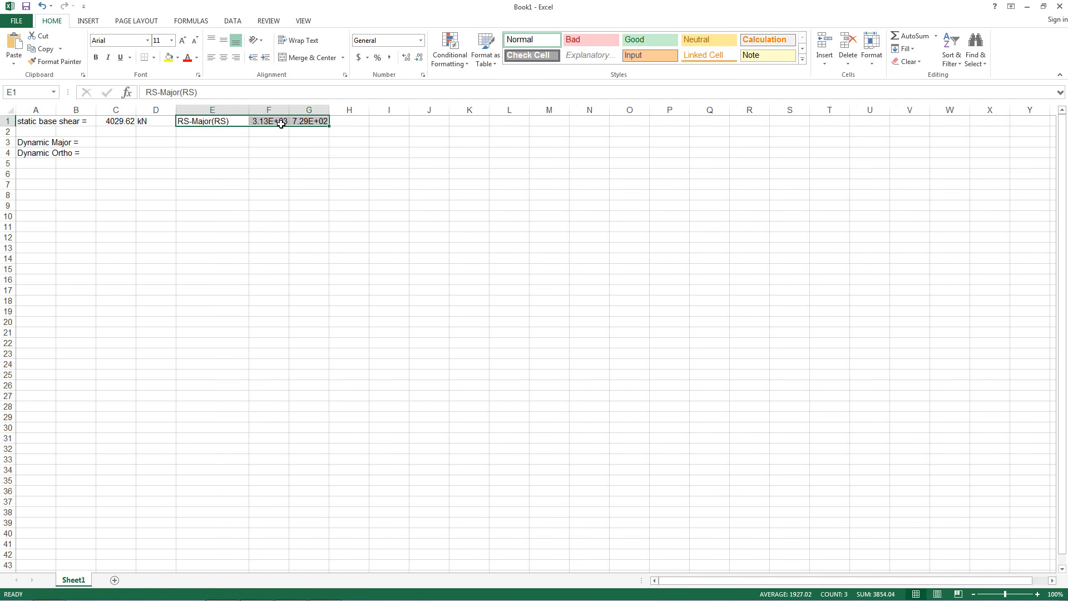
left_click(230, 593)
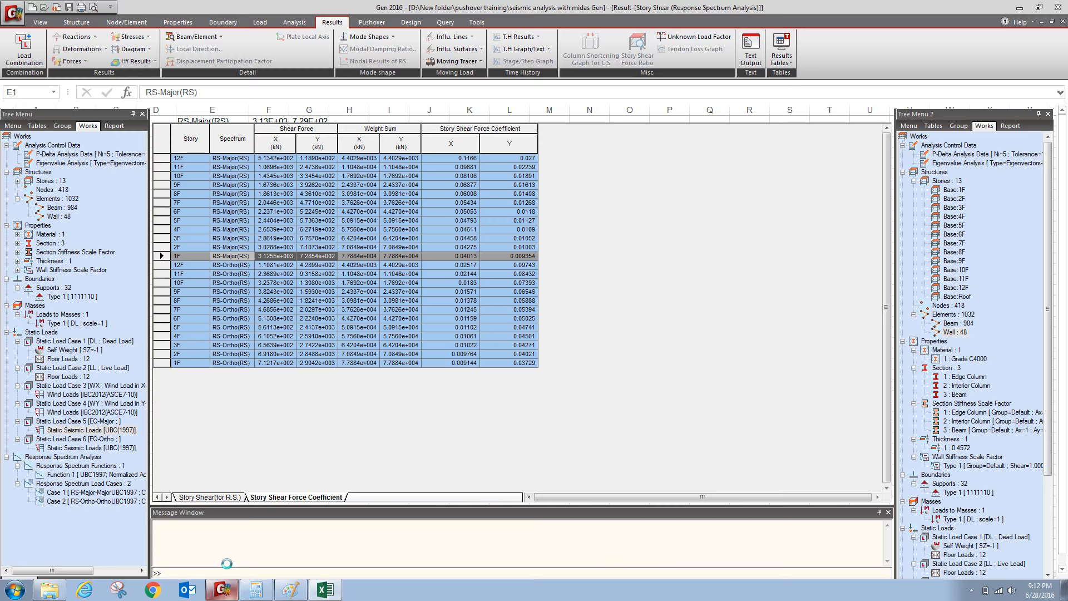
left_click(230, 365)
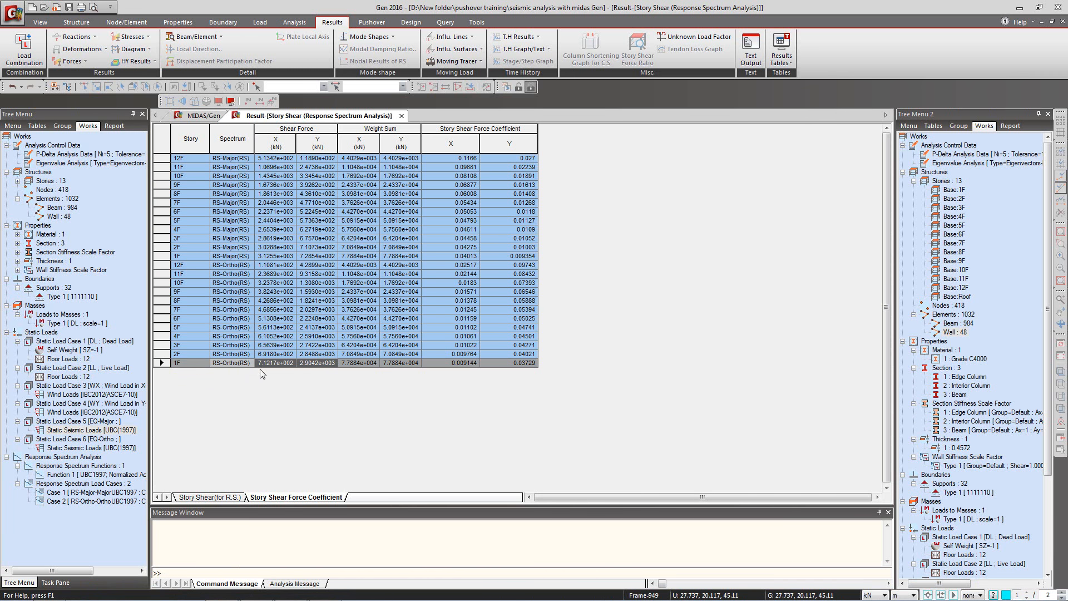
mouse_move(283, 594)
left_click(324, 589)
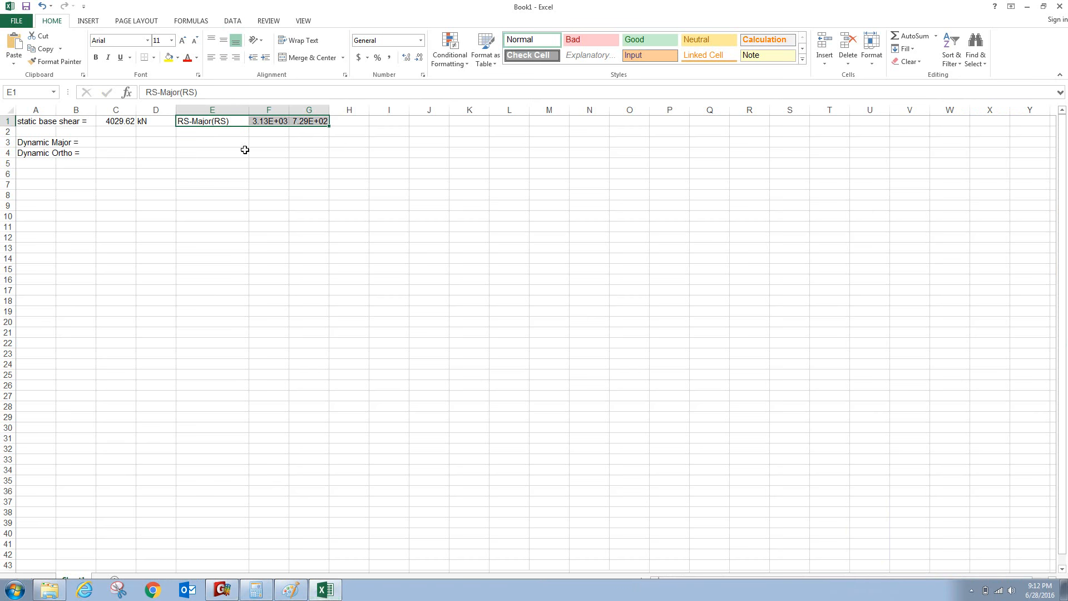
left_click(209, 134)
type("RS-Ortho(RS)\t7.12E+02\t2.90E+03")
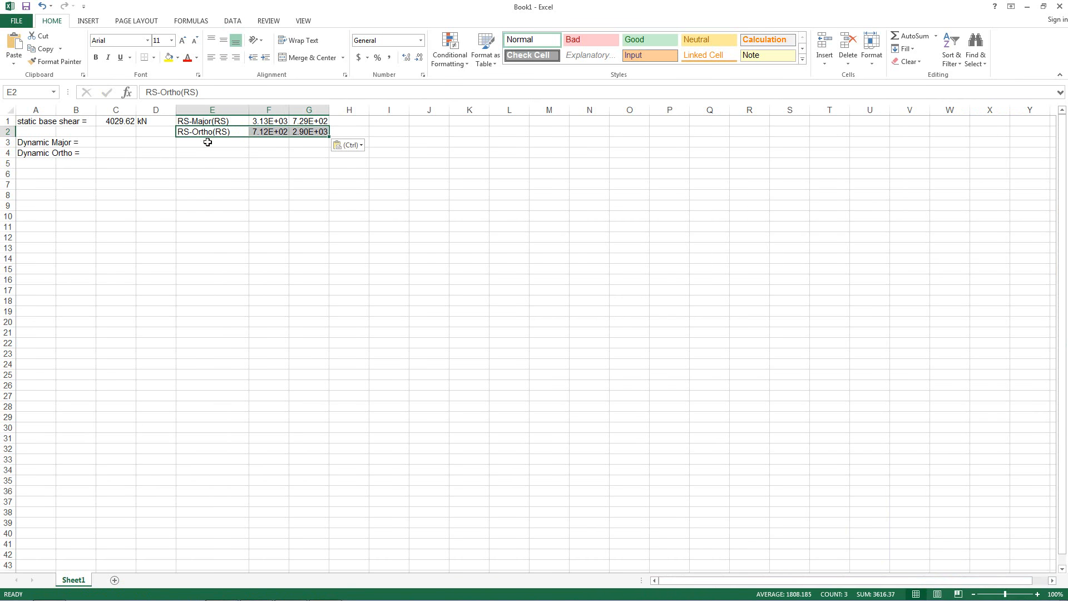
Step: Calculate the Dynamic Major base shear in C3 with the formula +SQRT(F1^2+G1^2)
left_click(113, 143)
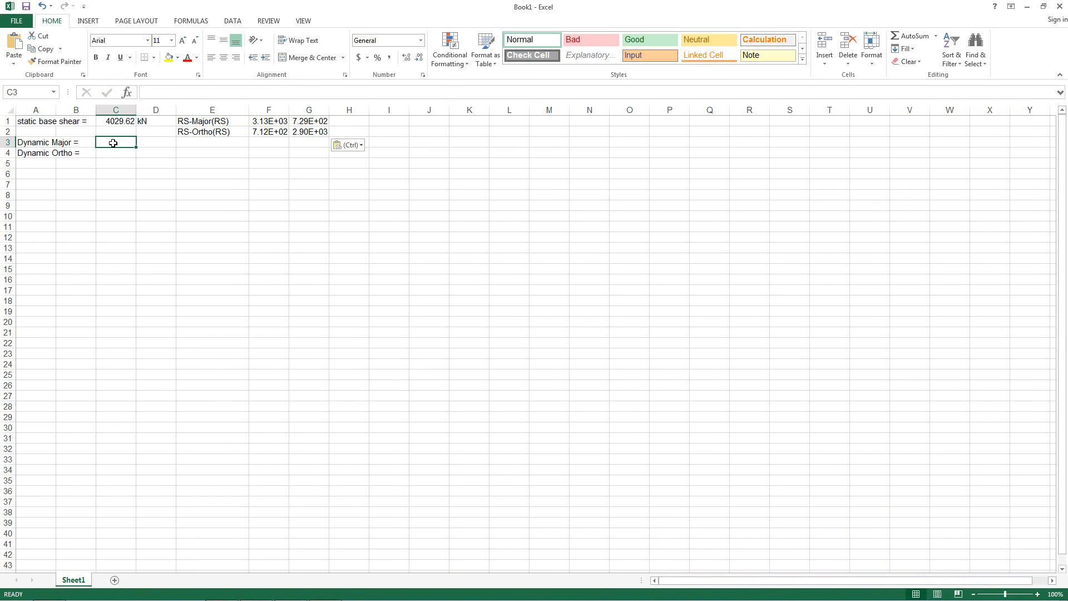
type("+sqrt")
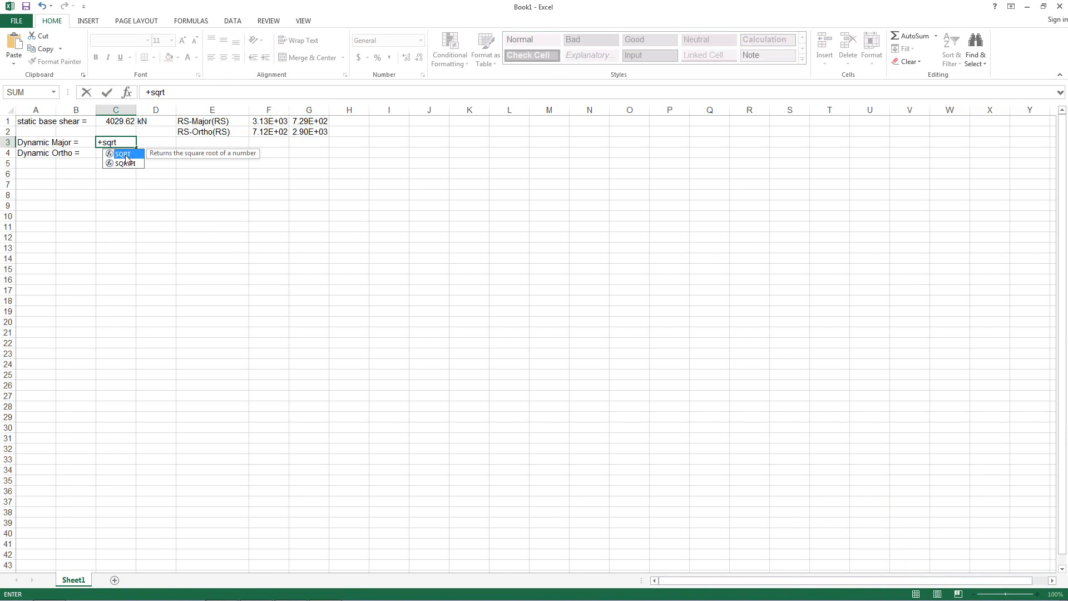
double_click(123, 155)
left_click(275, 123)
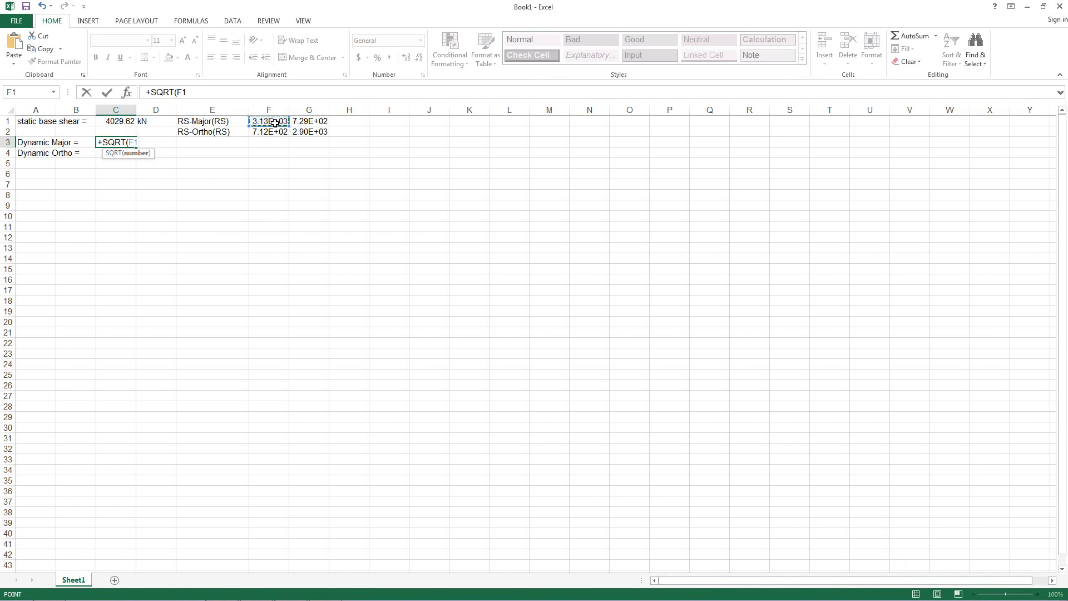
type("^")
type("+")
left_click(309, 120)
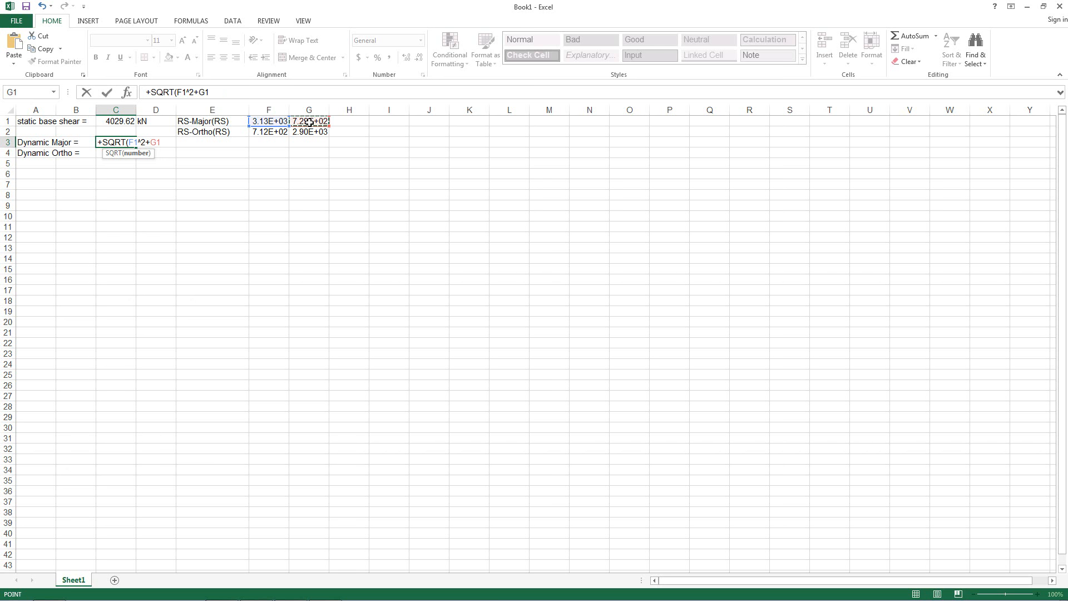
type("^2)")
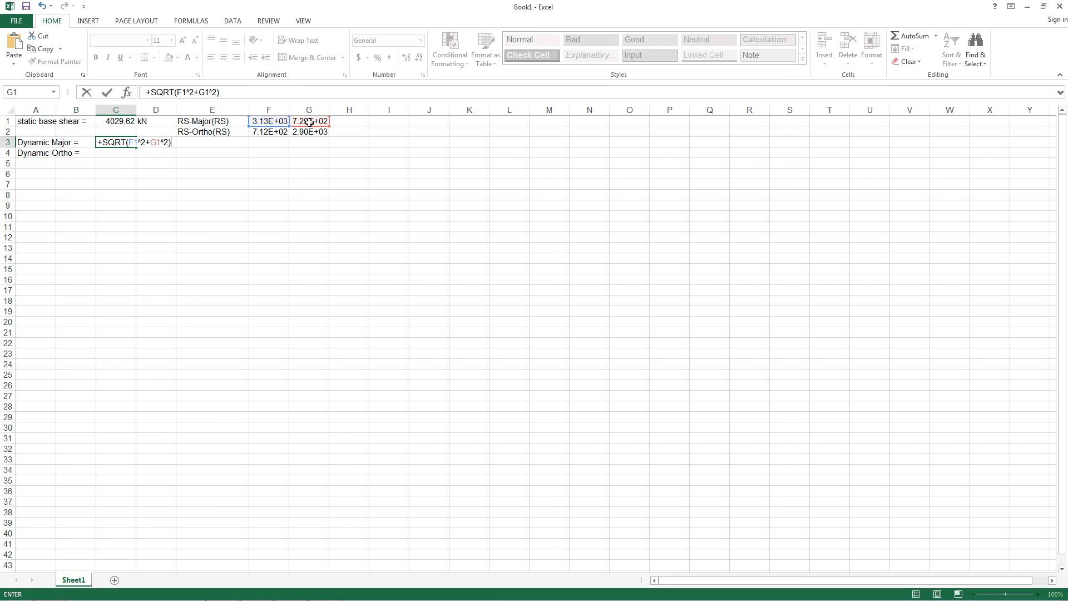
key("Return")
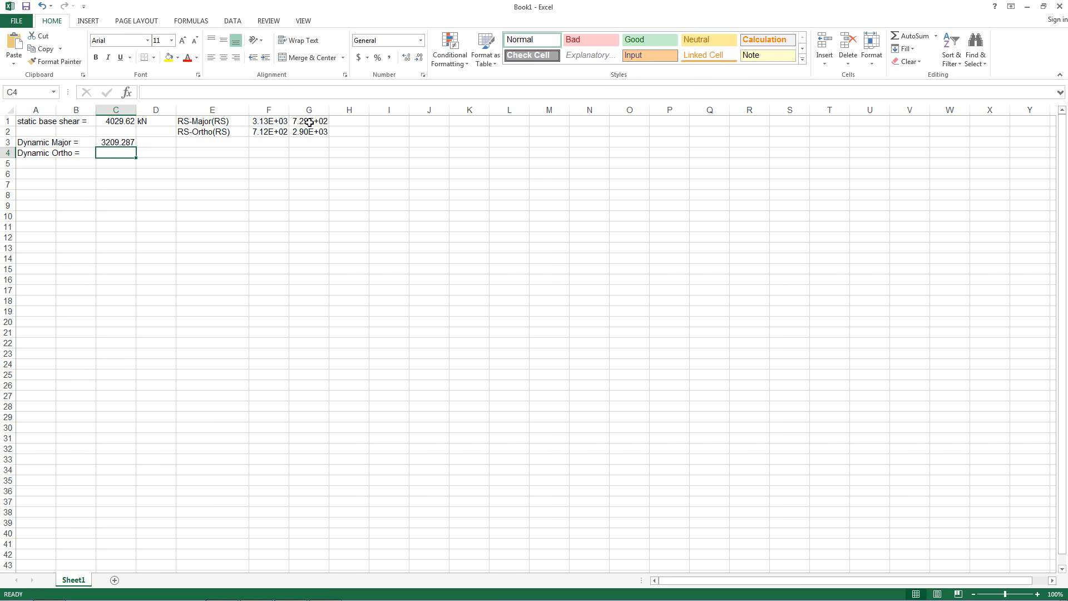
Step: Calculate the Dynamic Ortho base shear in C4 with the formula +SQRT(F2^2+G2^2)
type("+qrt")
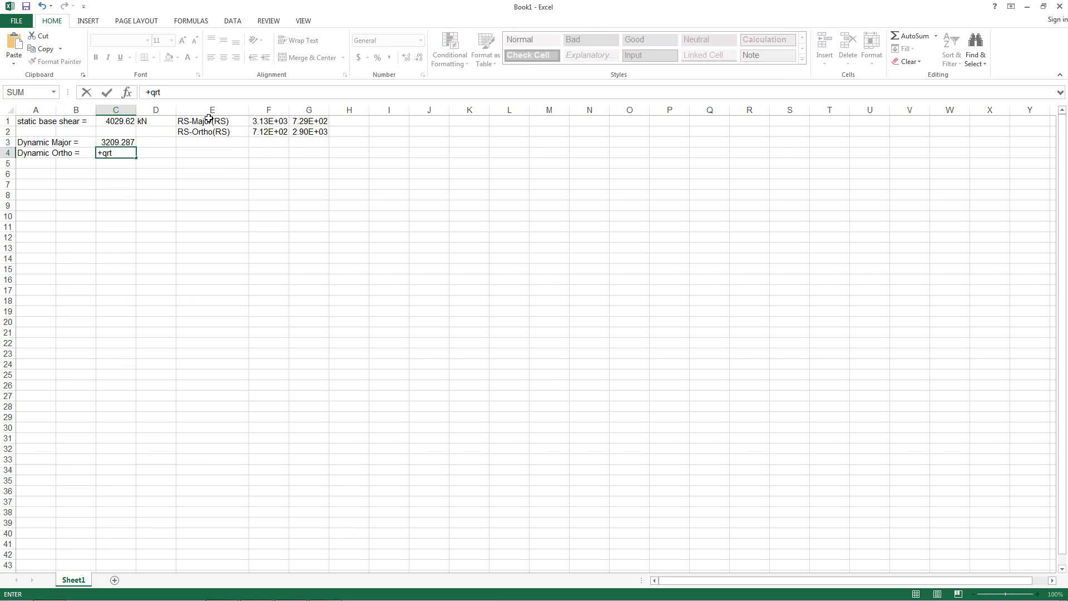
key("BackSpace")
key("BackSpace")
key("BackSpace")
type("sqrt")
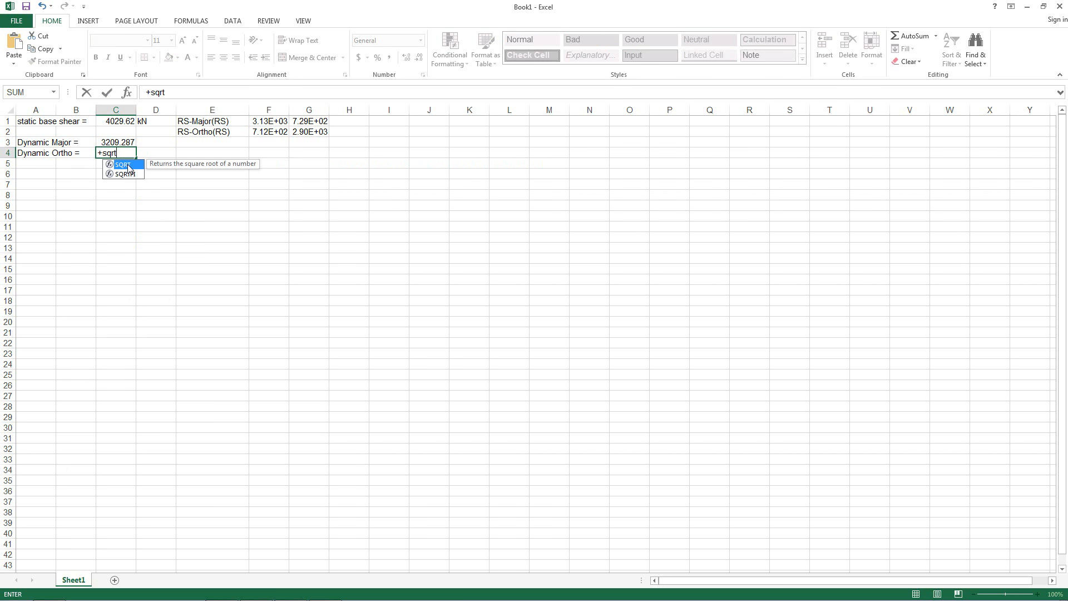
double_click(128, 167)
left_click(273, 132)
type("^2+")
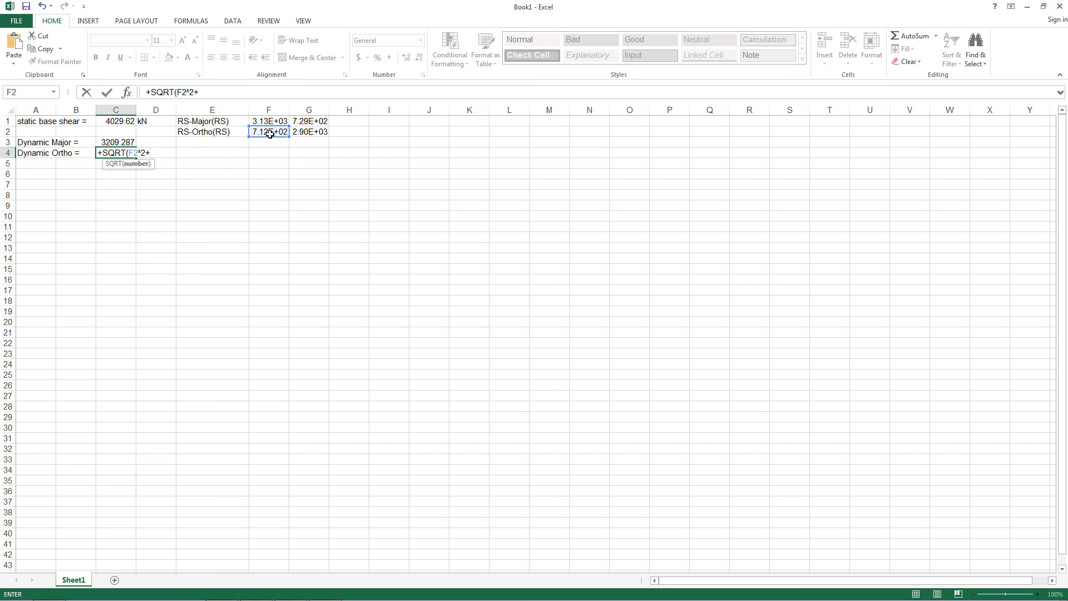
left_click(307, 131)
type("^2)")
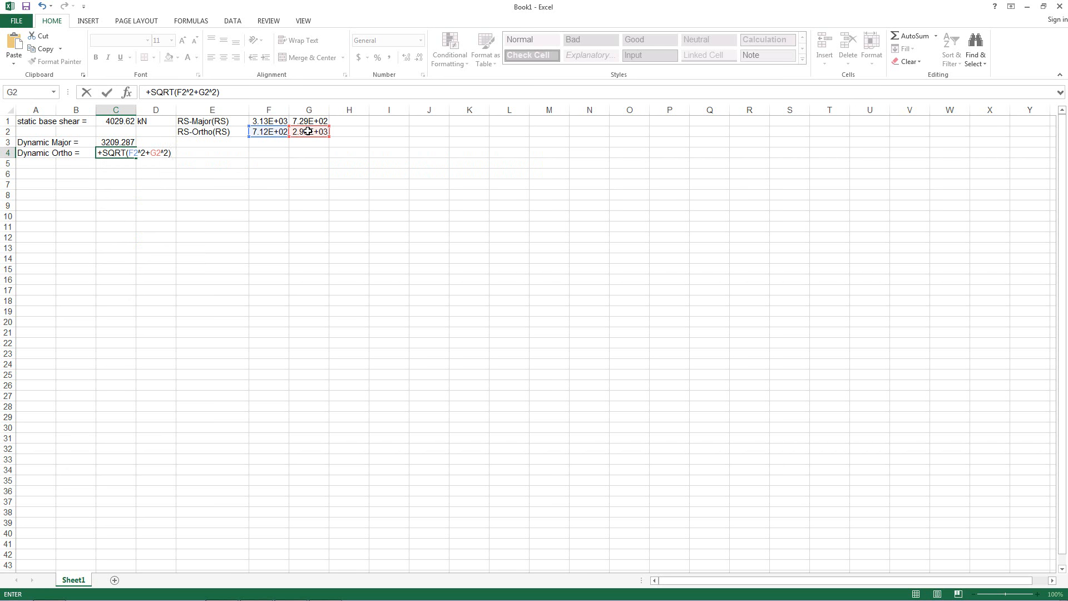
key("Return")
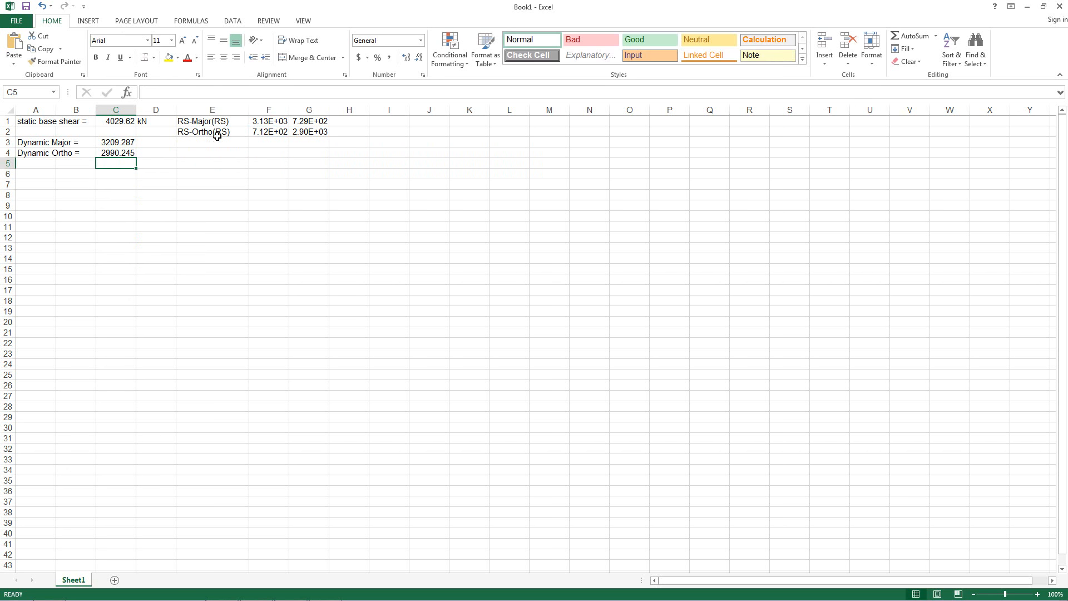
Step: Review the resultant base shear formulas in C3 and C4 and the scale factor formulas in D3 and D4
left_click(118, 143)
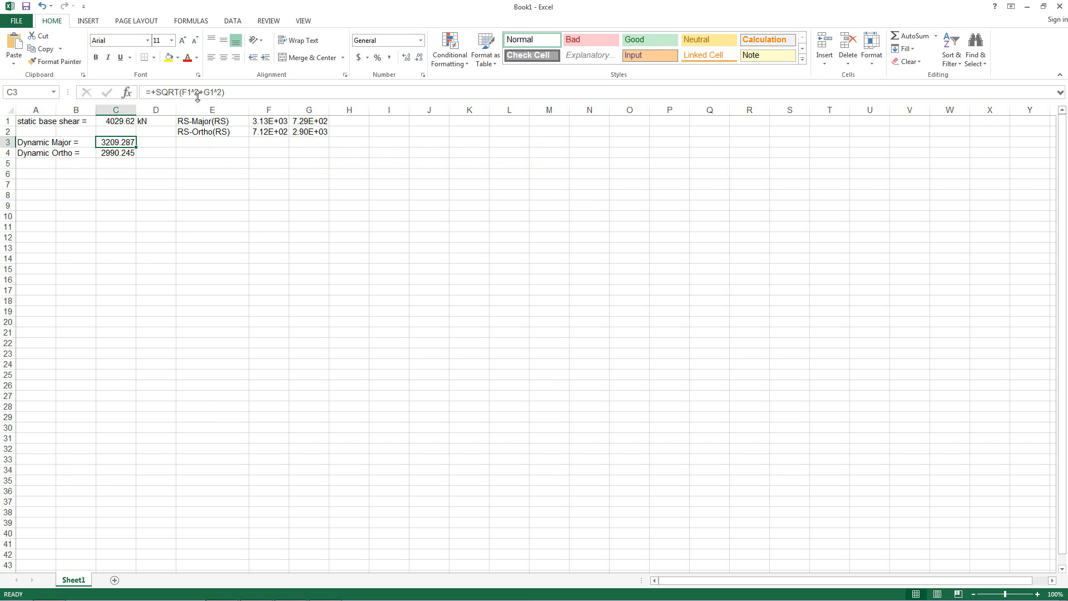
left_click(245, 89)
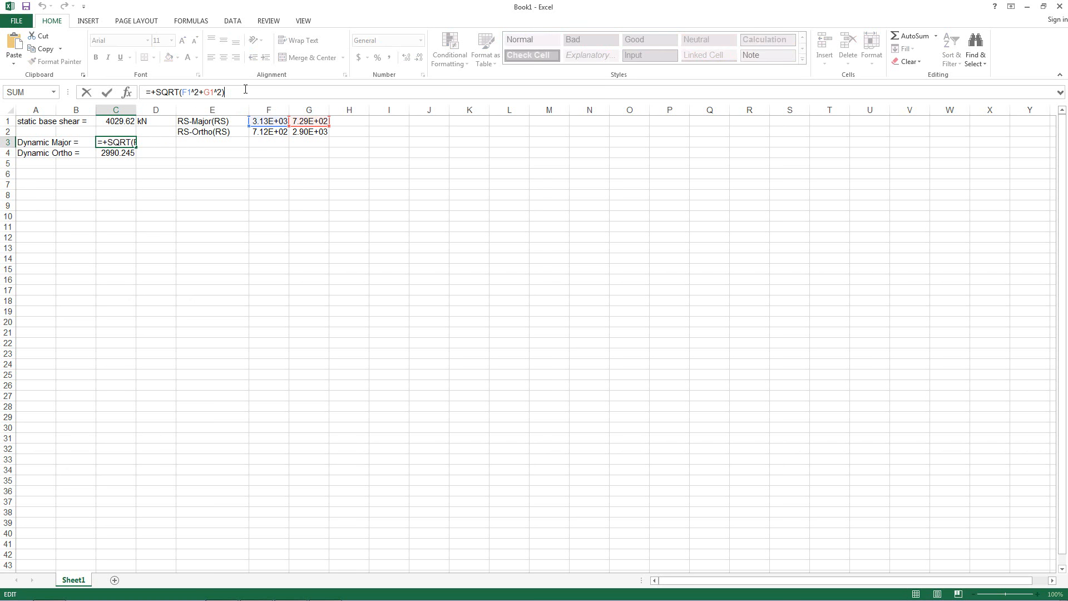
key("Return")
left_click(245, 89)
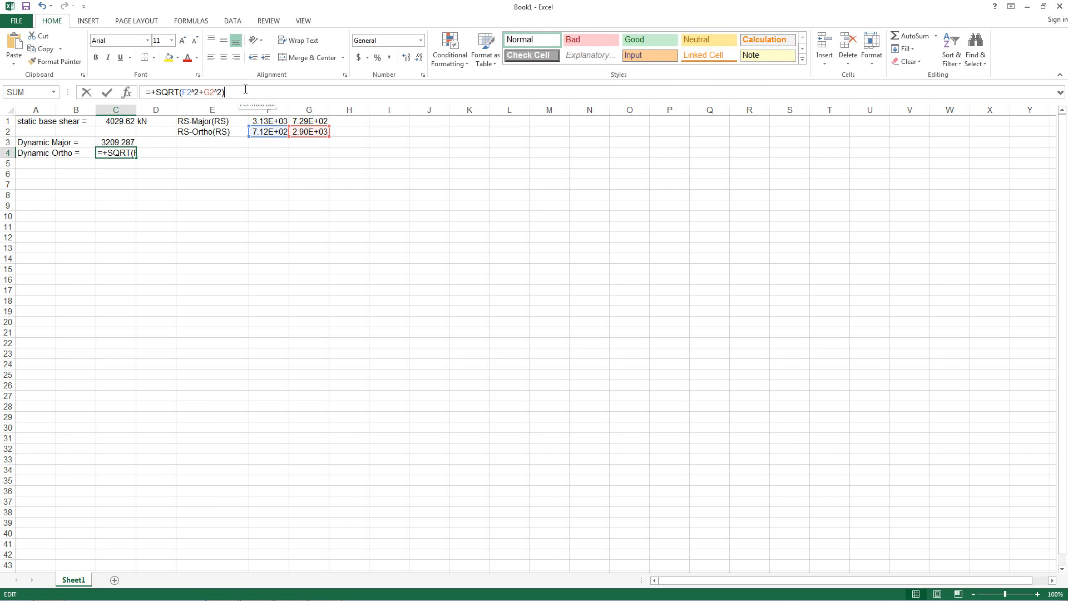
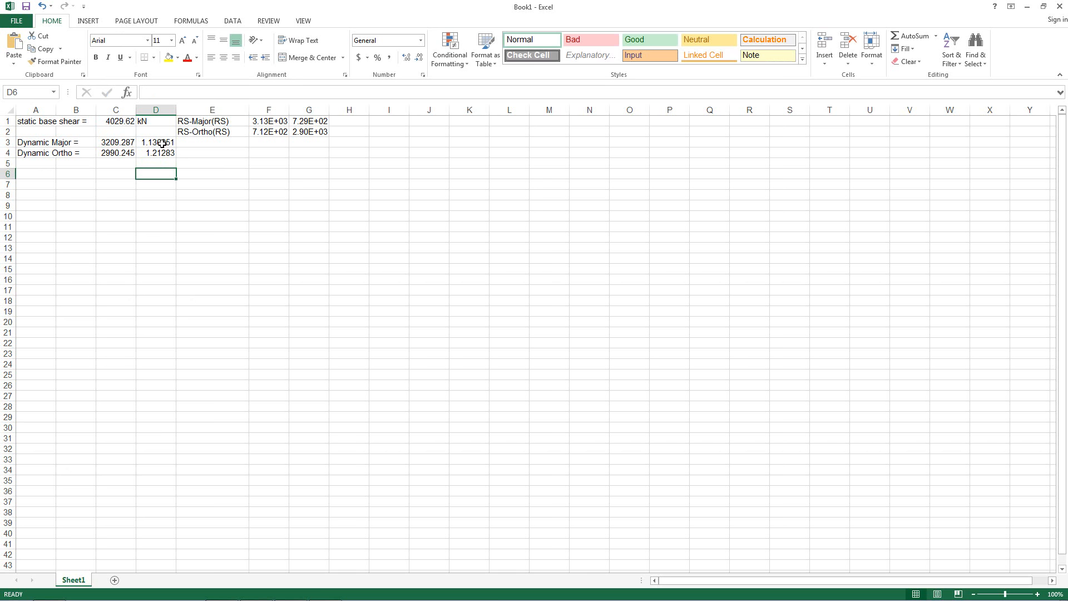
left_click_drag(160, 142, 159, 152)
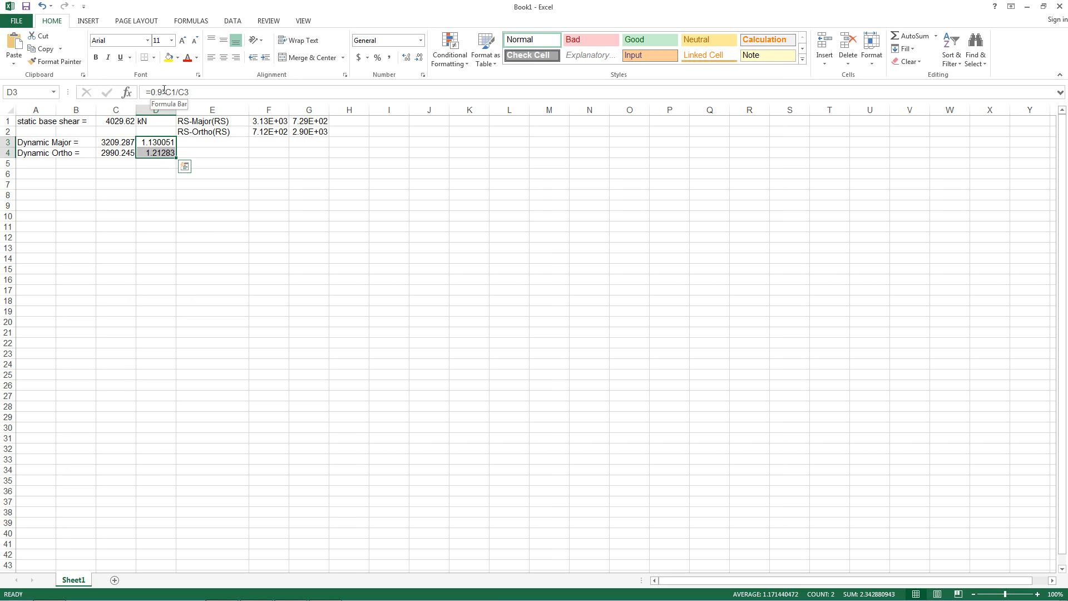
left_click(164, 164)
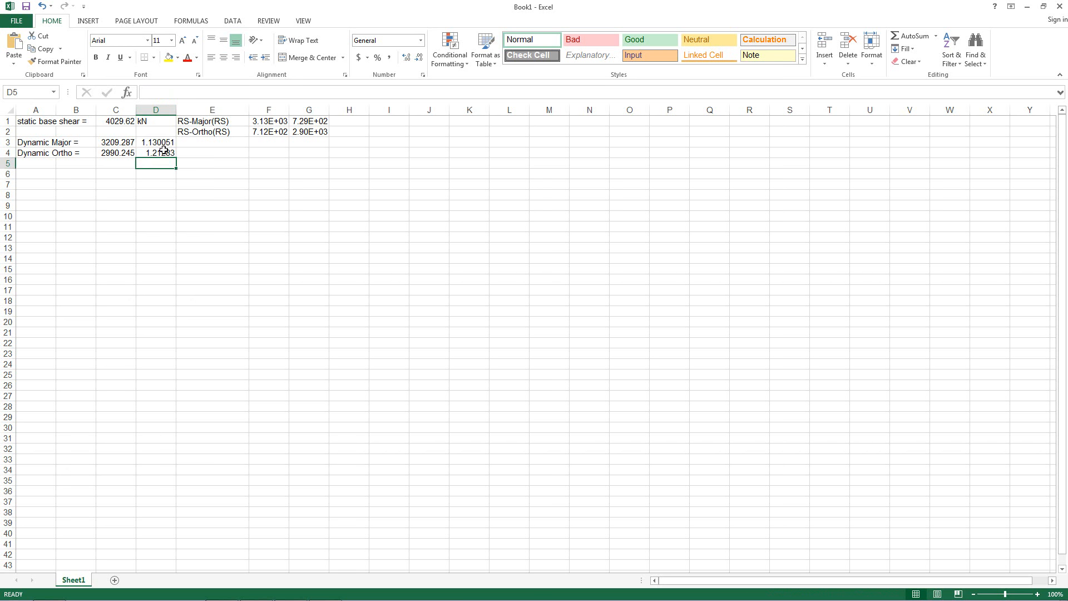
left_click(160, 142)
left_click(160, 153)
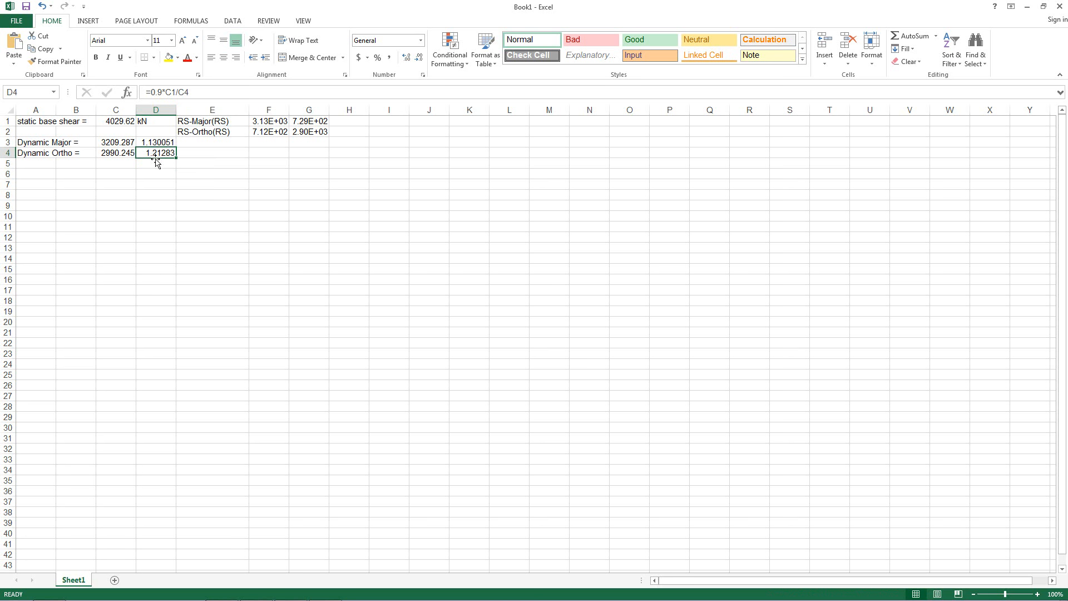
Step: Switch to midas Gen, close the Story Shear table, and open automatic generation of the Concrete Design load combinations
mouse_move(298, 596)
left_click(222, 590)
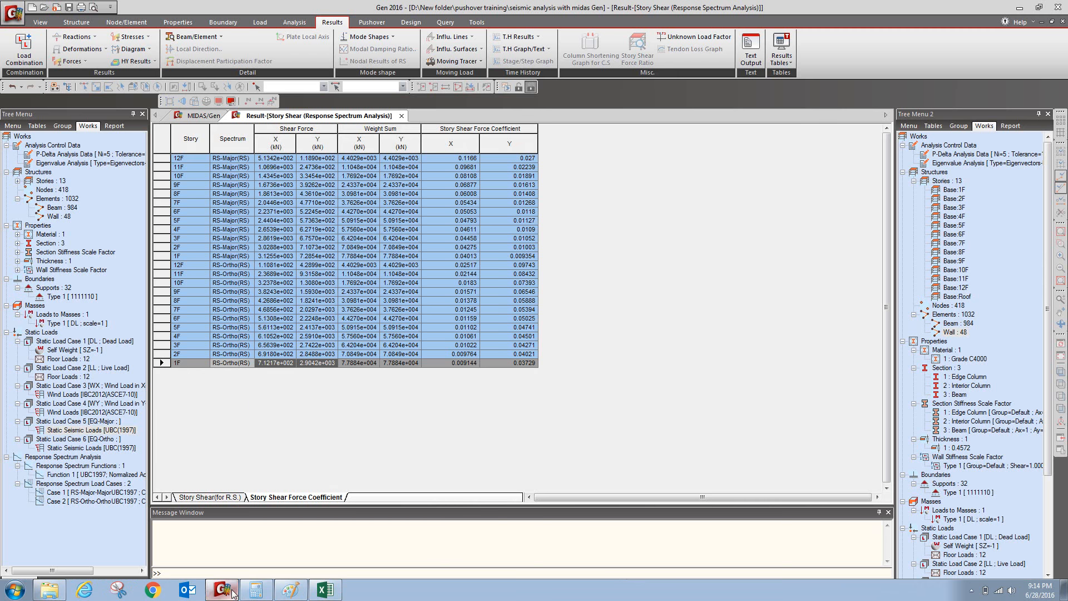
left_click(401, 116)
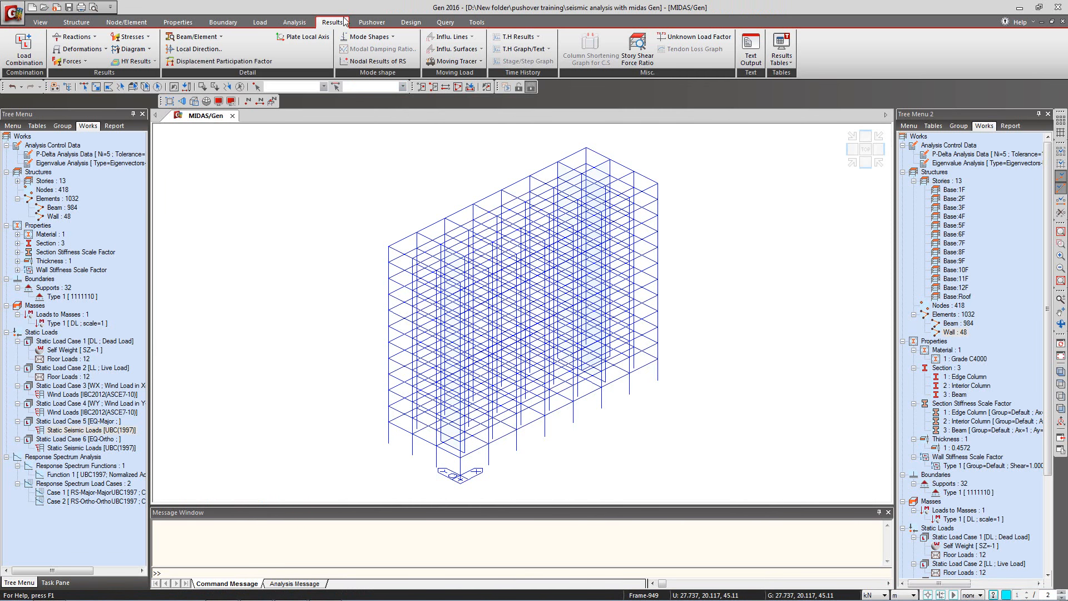
left_click(23, 50)
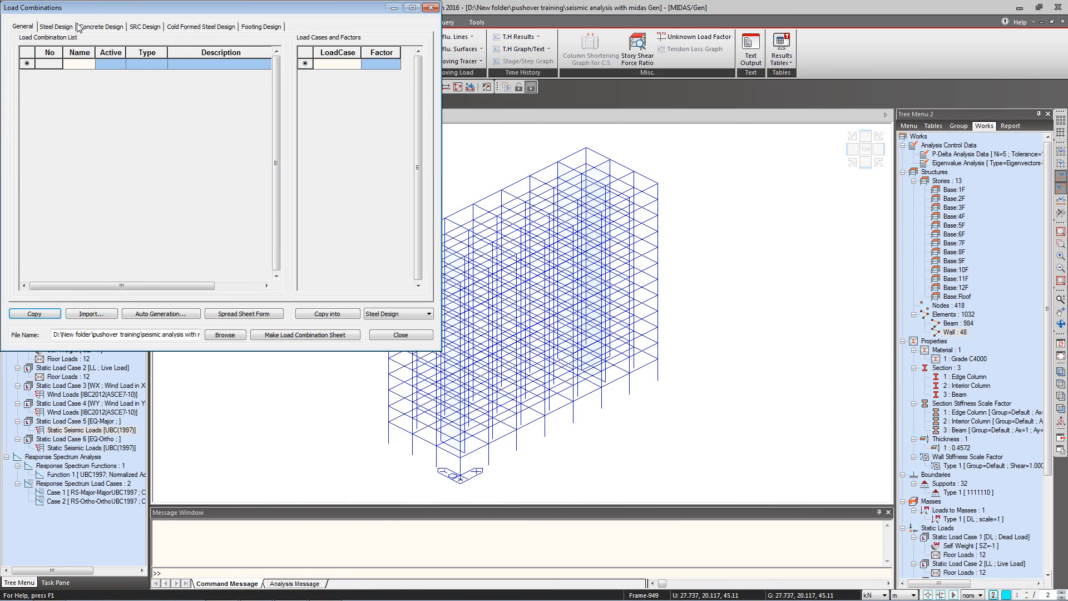
left_click(98, 26)
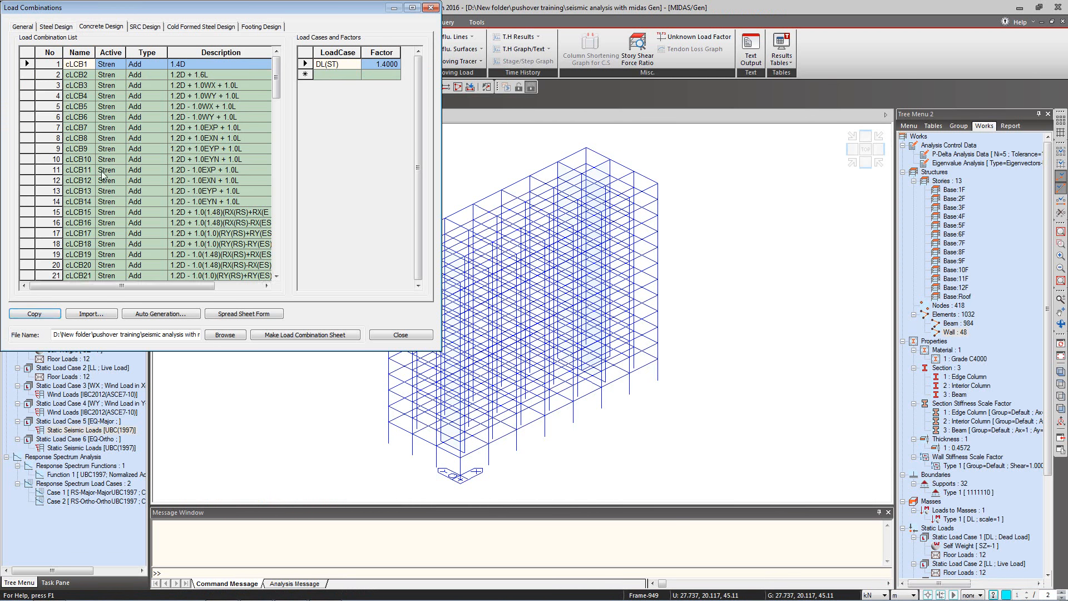
left_click(142, 314)
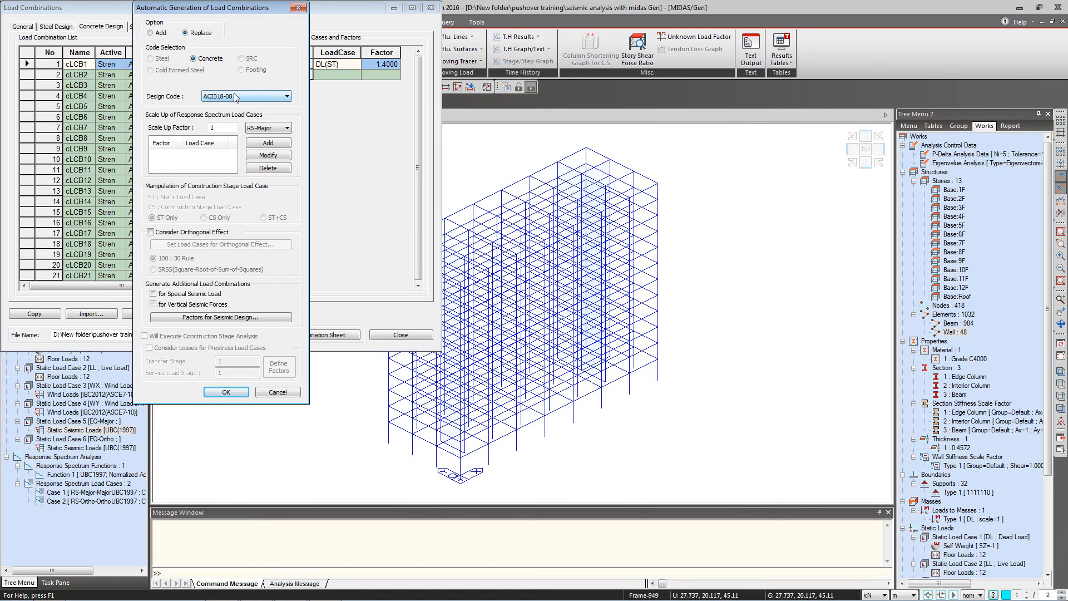
Step: Check the Dynamic Major factor in Excel, and add a scale up factor of 1.130 for RS-Major in midas Gen
key("alt+Tab")
key("alt+Tab")
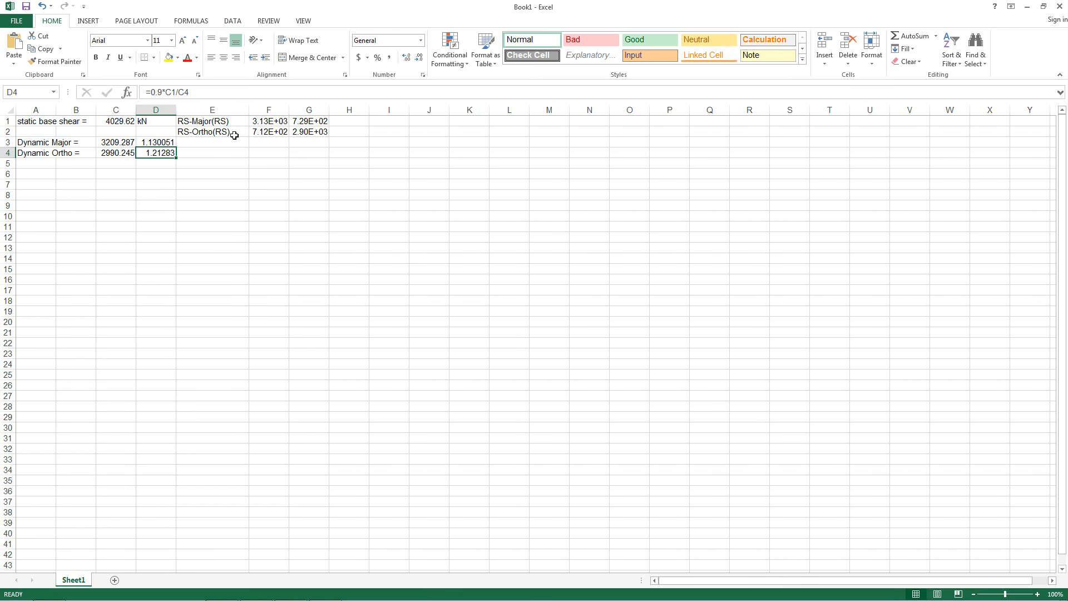
key("alt+Tab")
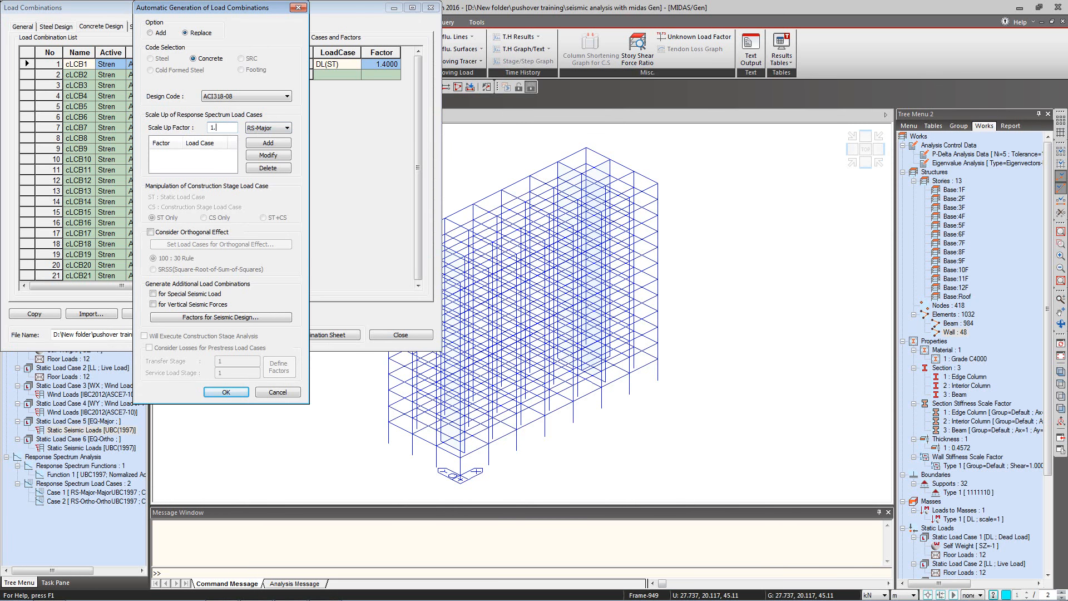
left_click(277, 146)
left_click(275, 142)
Step: Check the Dynamic Ortho factor in Excel, and add a scale up factor of 1.213 for RS-Ortho in midas Gen
key("alt+Tab")
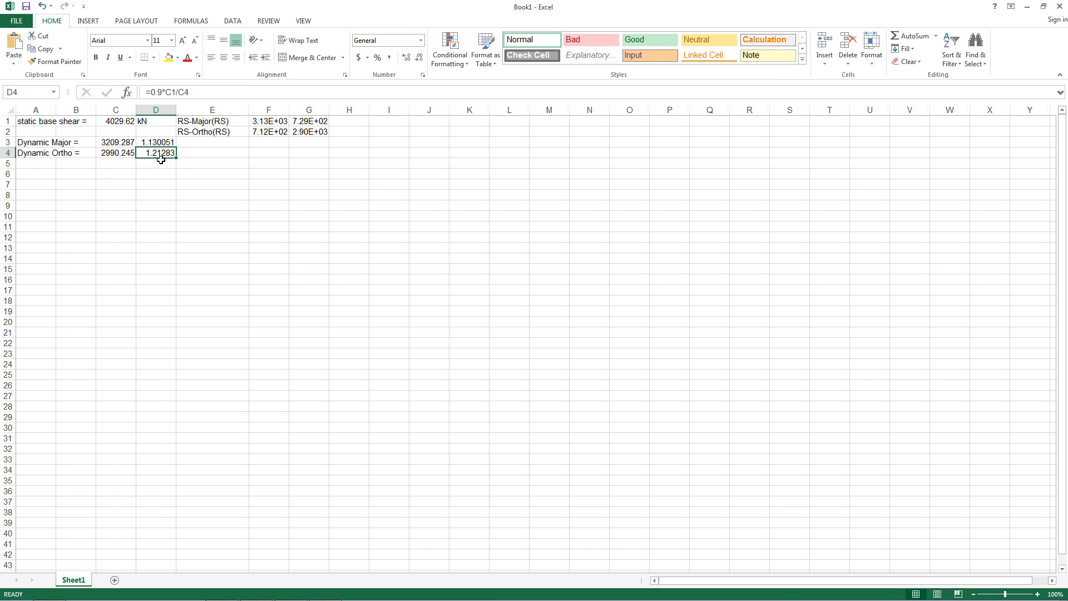
key("alt+Tab")
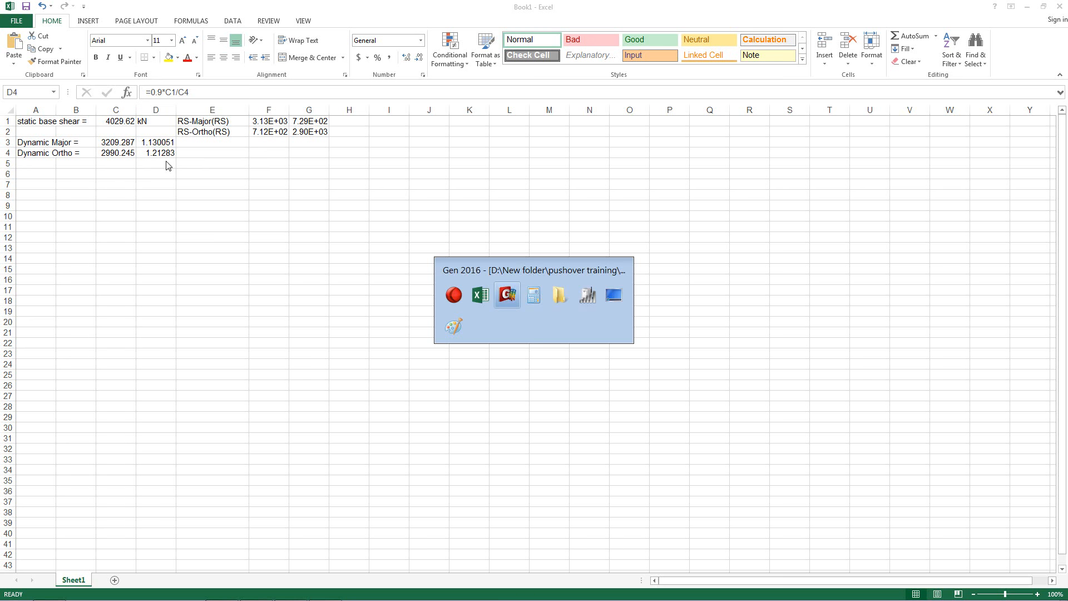
left_click_drag(225, 128, 217, 128)
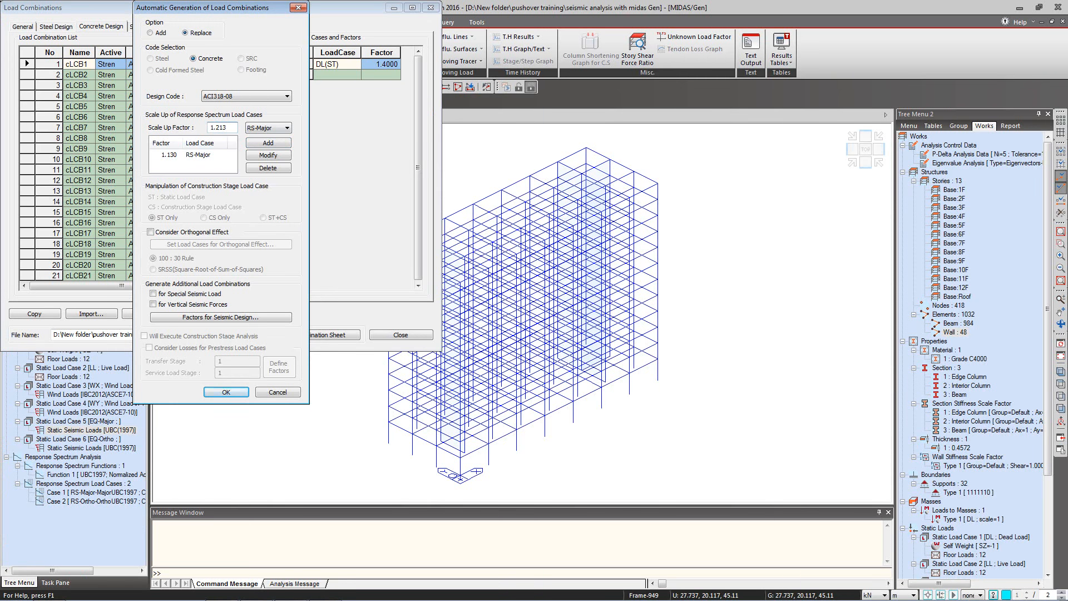
left_click(267, 128)
left_click(265, 145)
left_click(268, 143)
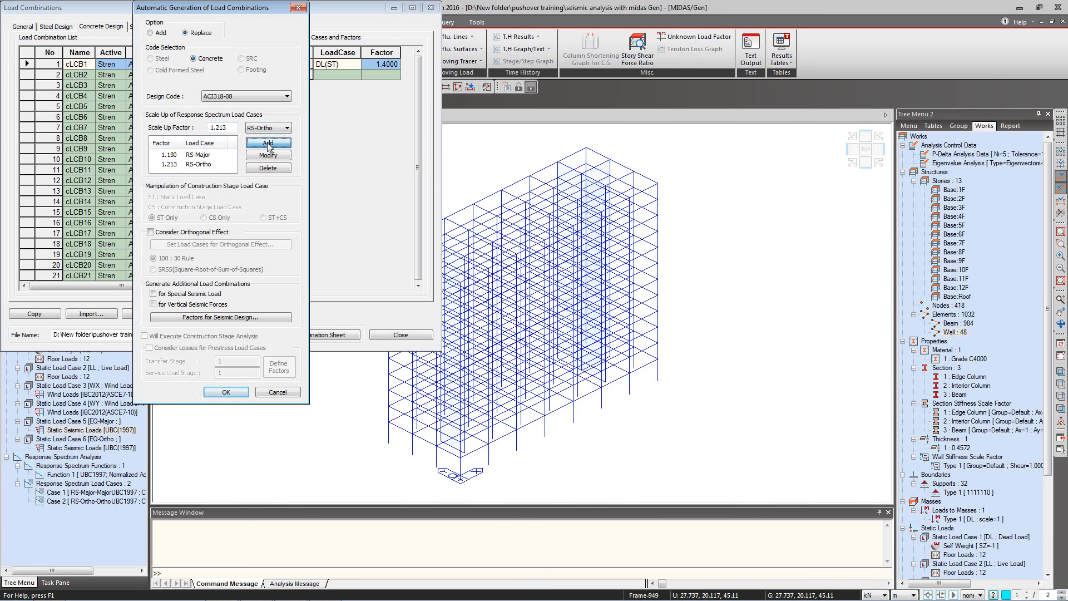
Step: Consider the orthogonal effect with RS-Major as load case 1 and RS-Ortho as load case 2, and generate the concrete load combinations
left_click(151, 232)
left_click(218, 244)
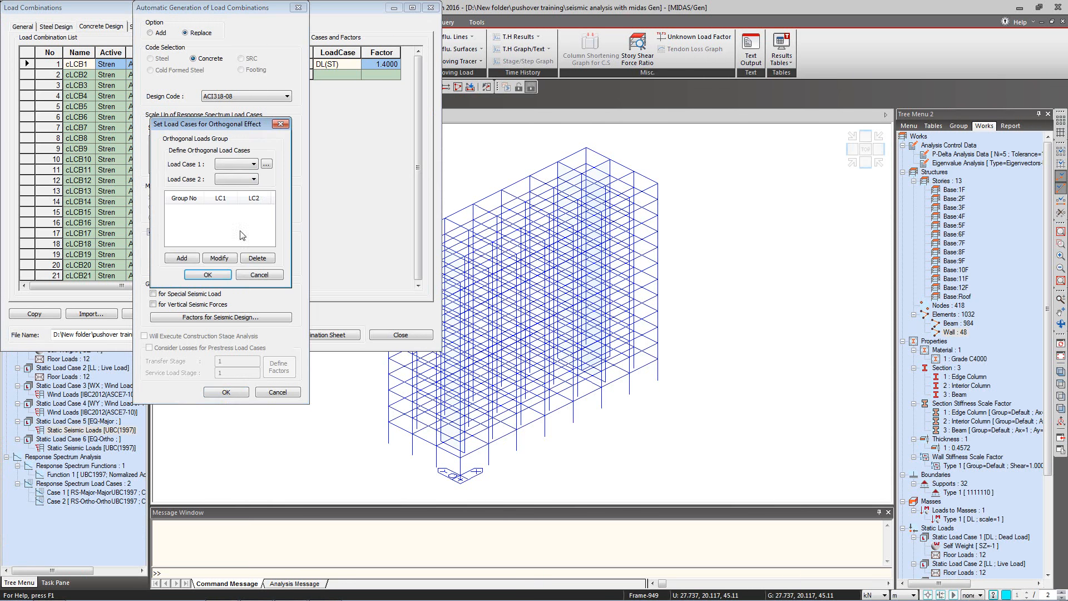
left_click(245, 164)
left_click(235, 189)
left_click(245, 179)
left_click(239, 211)
left_click(182, 258)
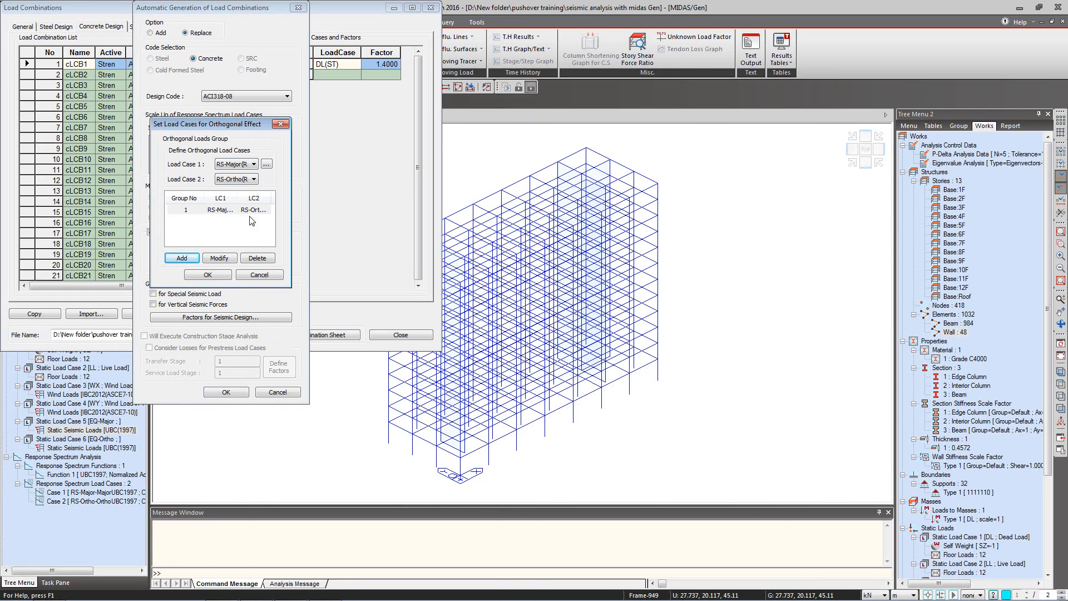
left_click(221, 275)
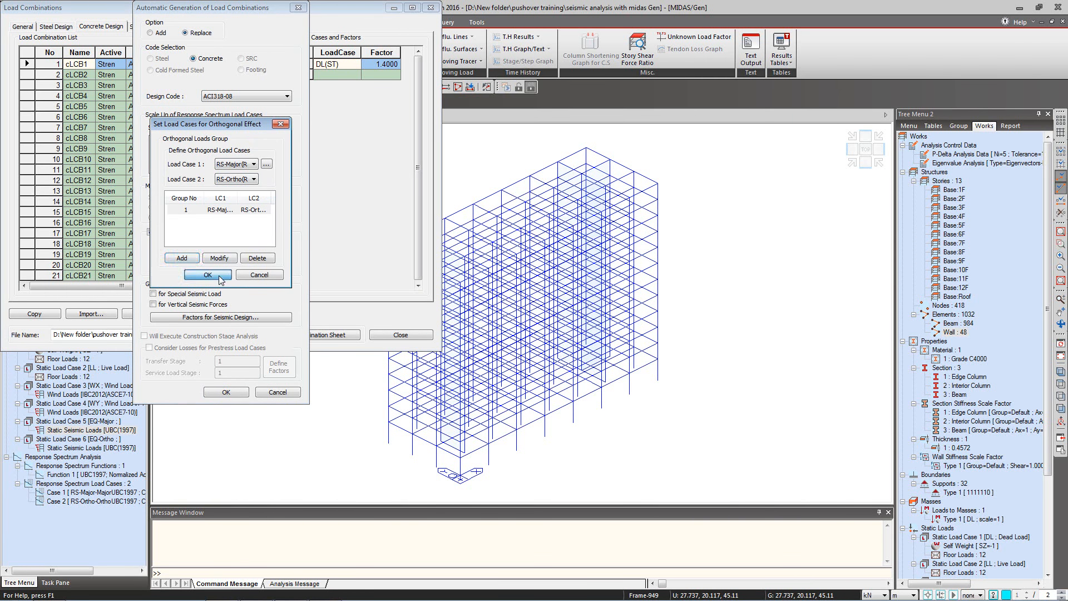
left_click(225, 392)
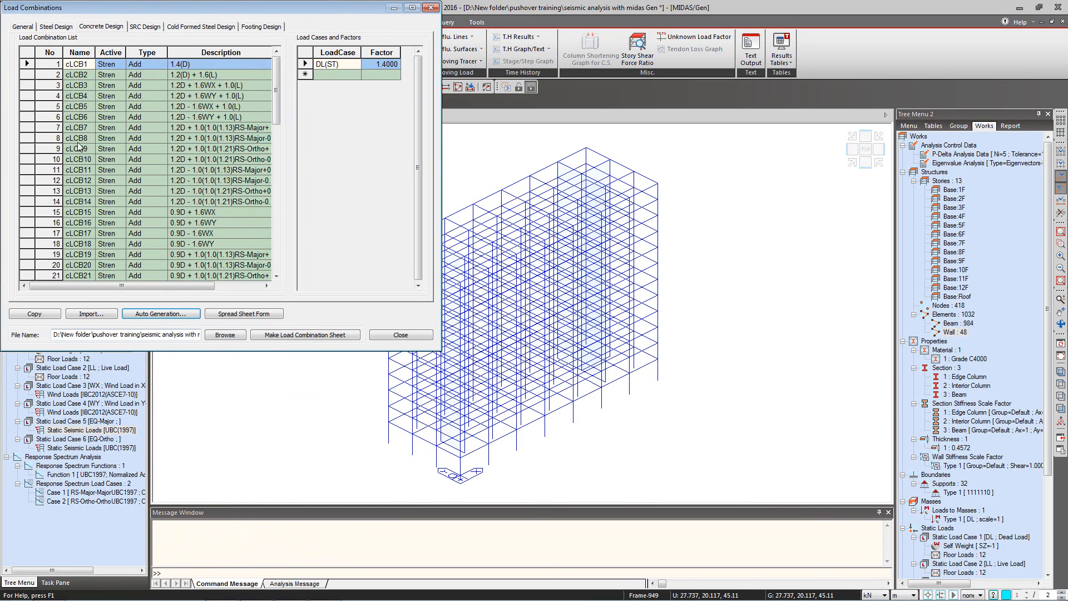
Step: Examine the descriptions, load cases and factors of combinations cLCB4 to cLCB12, and close the load combinations
left_click(78, 139)
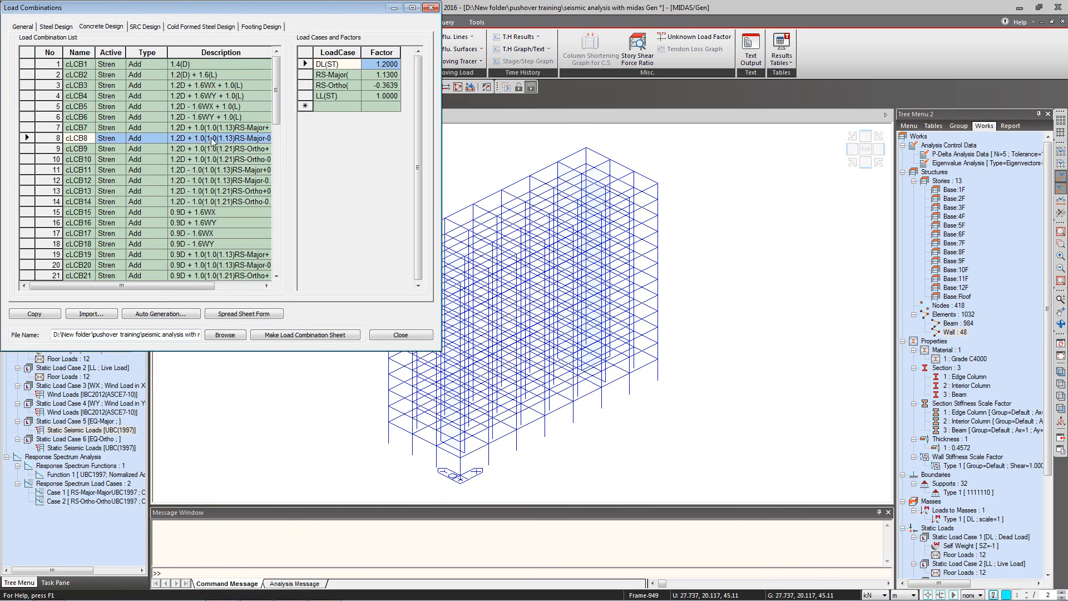
left_click_drag(168, 52, 156, 51)
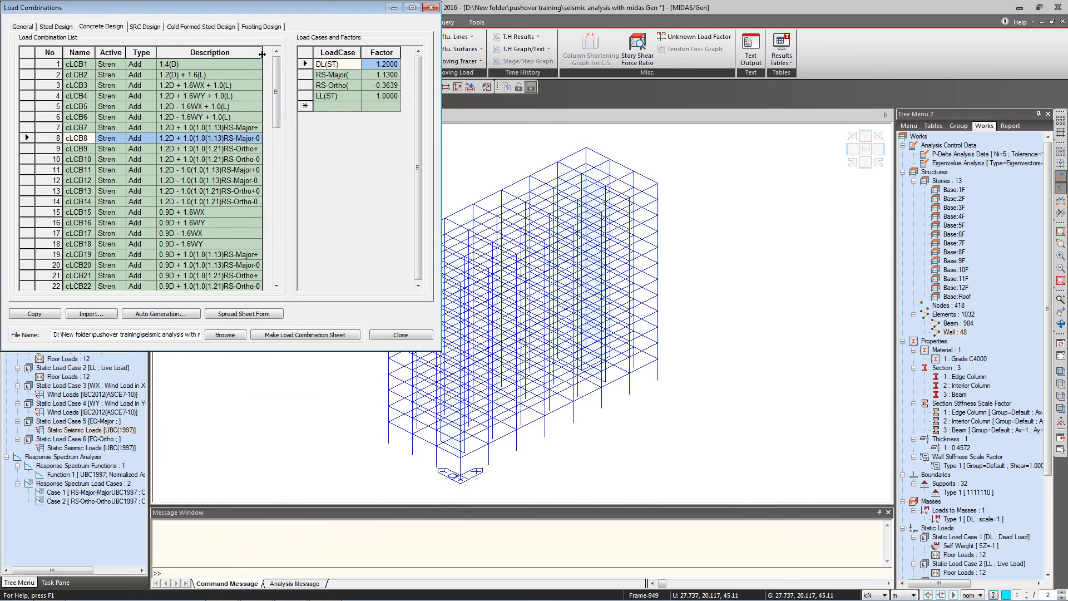
left_click(217, 137)
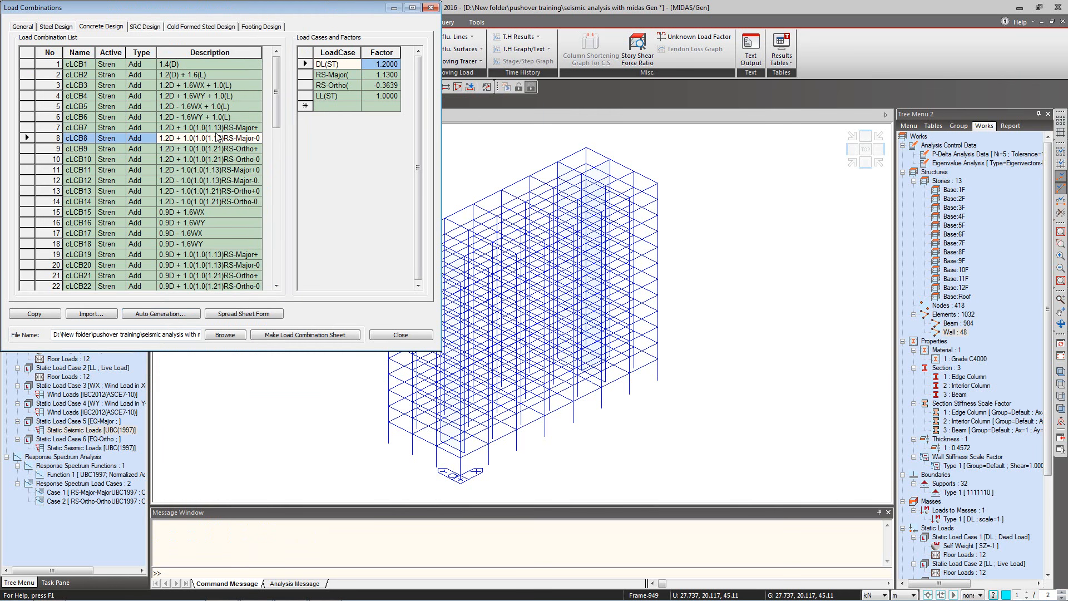
left_click(81, 96)
key("Down")
key("Down")
key("Down")
key("Down")
key("Down")
key("Down")
key("Down")
key("Down")
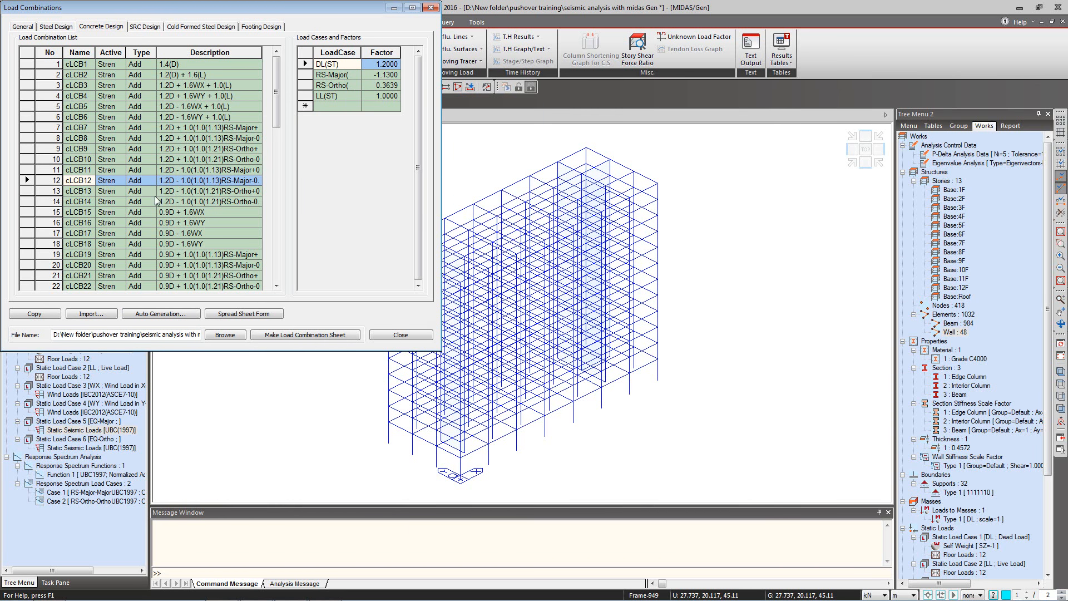
left_click(430, 7)
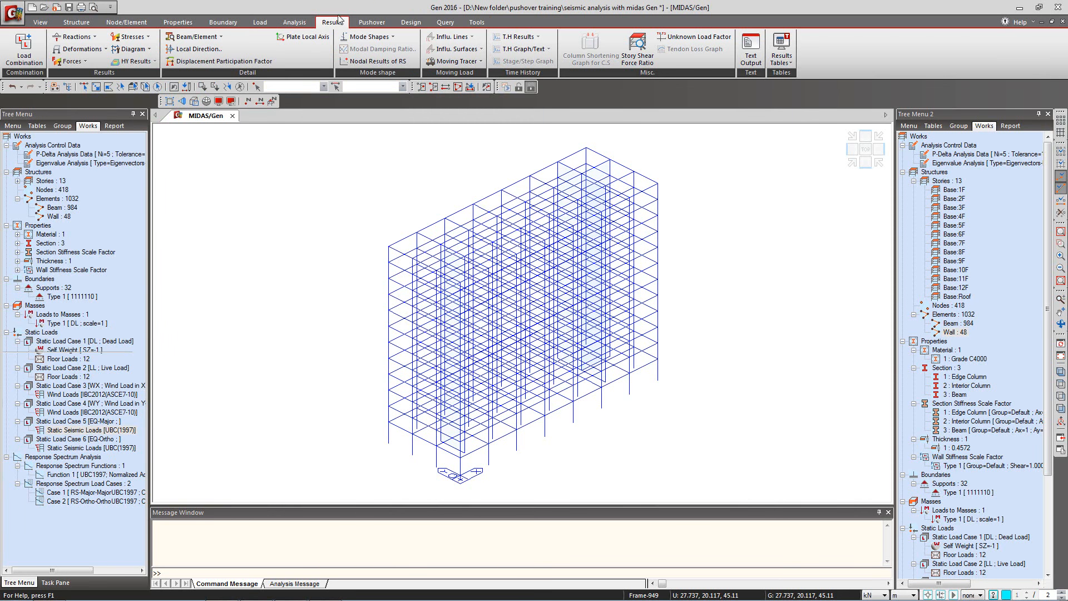
Step: Run the ACI318-08 concrete code design for the beams and columns, and move the column results aside from the beam results
left_click(412, 23)
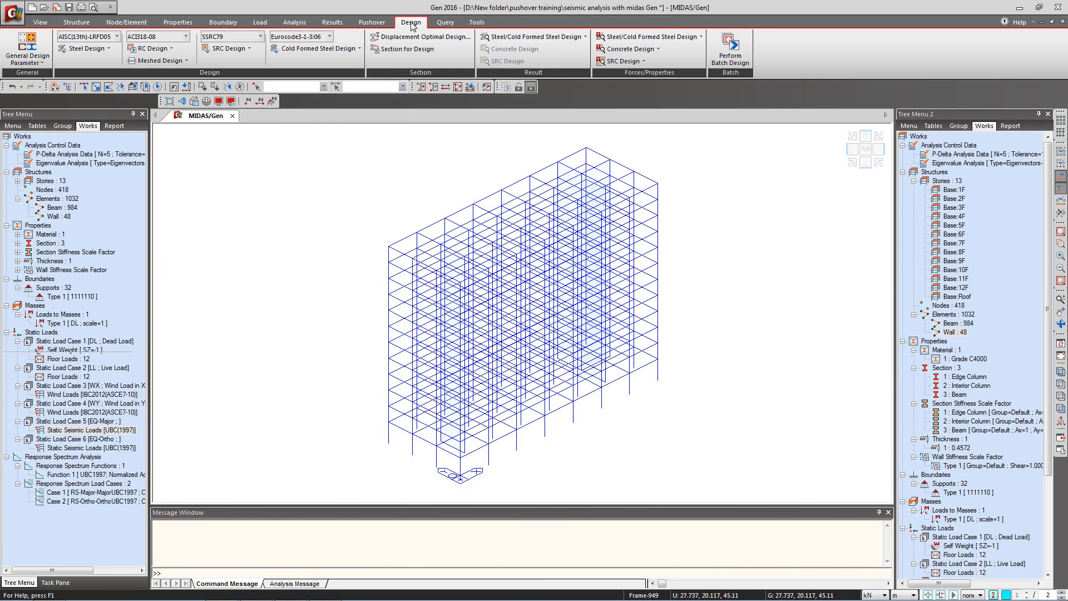
left_click(162, 49)
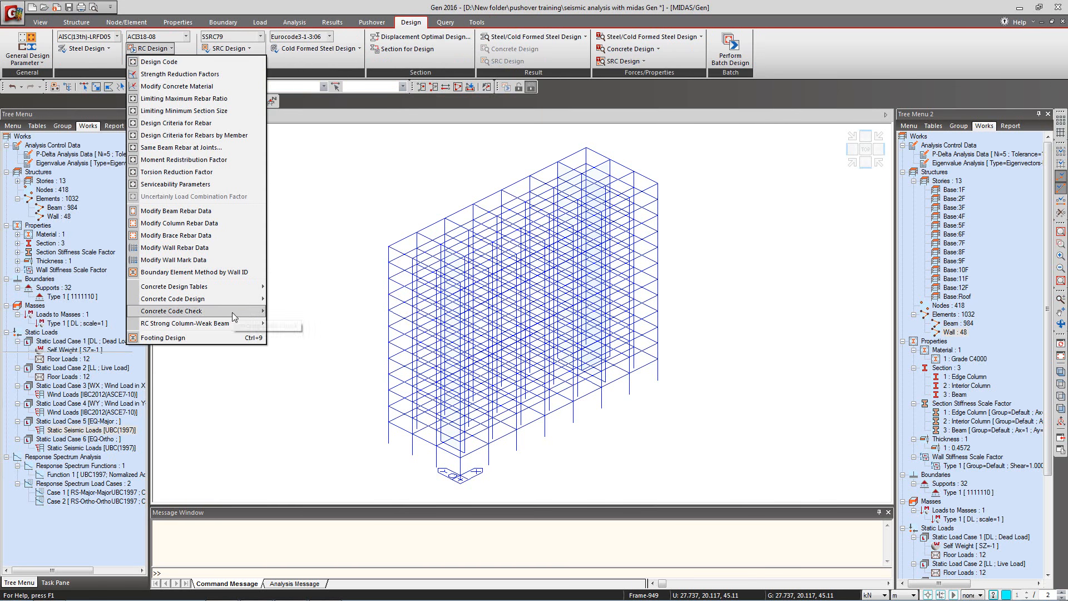
mouse_move(238, 321)
left_click(301, 324)
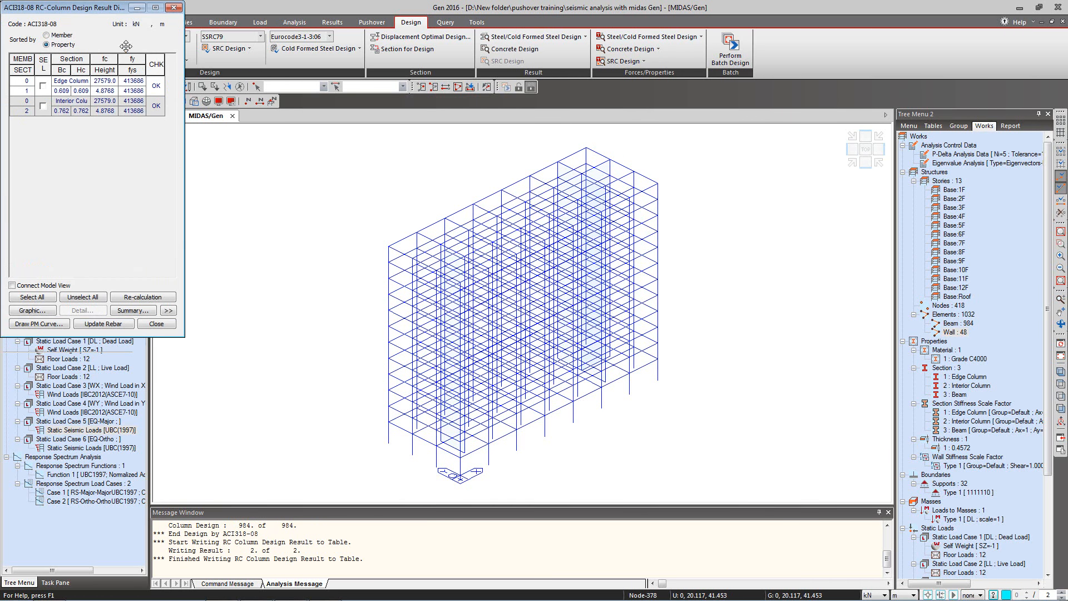
left_click_drag(84, 11, 302, 56)
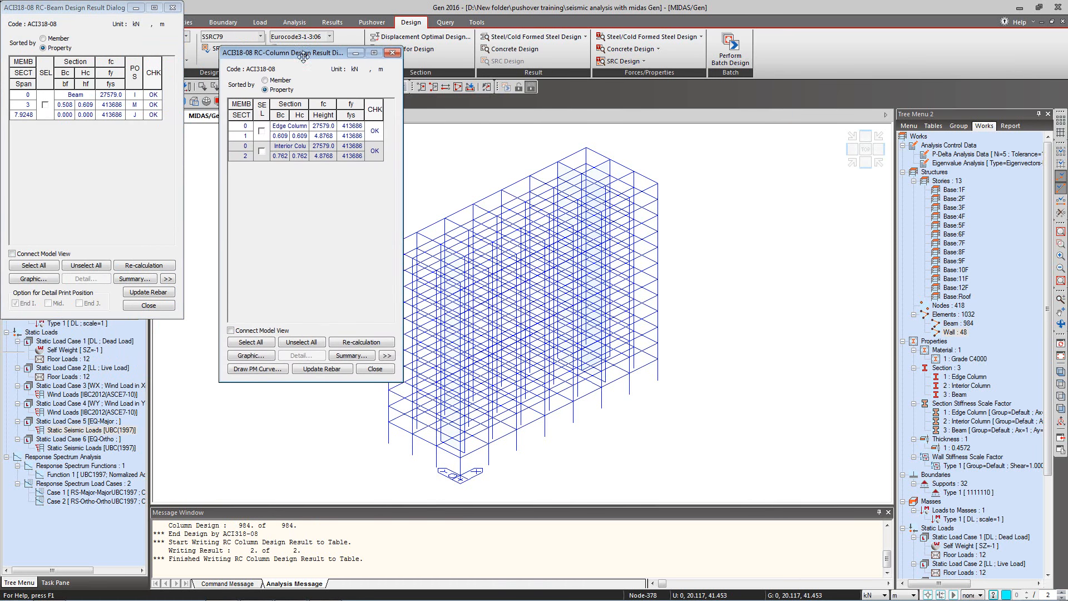
Step: Update the rebar of the edge and interior columns from the design results, and check which members use each column rebar entry
left_click(251, 343)
left_click(322, 369)
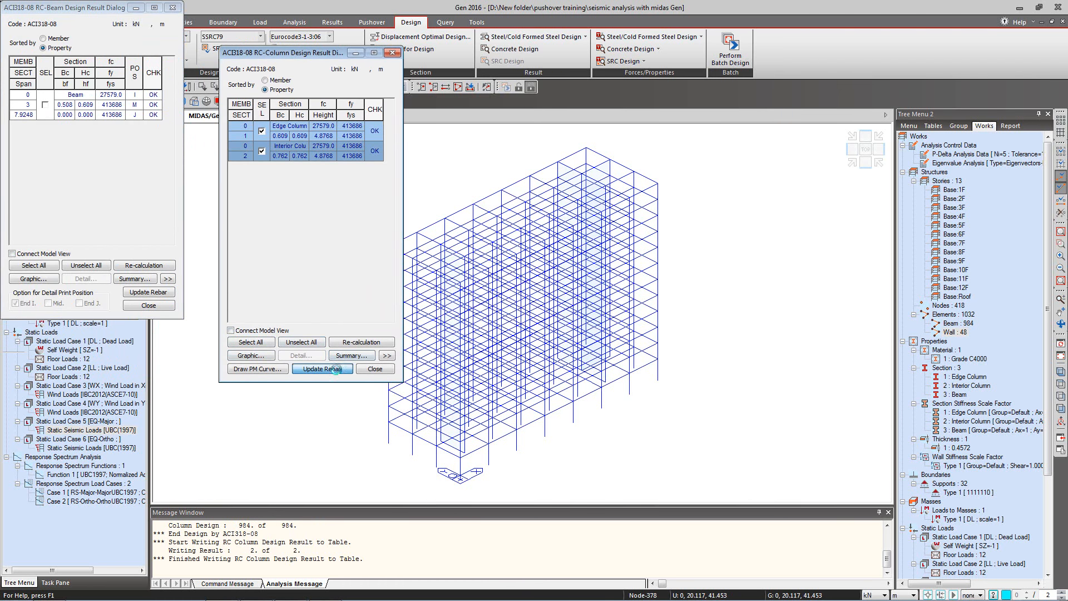
left_click(381, 243)
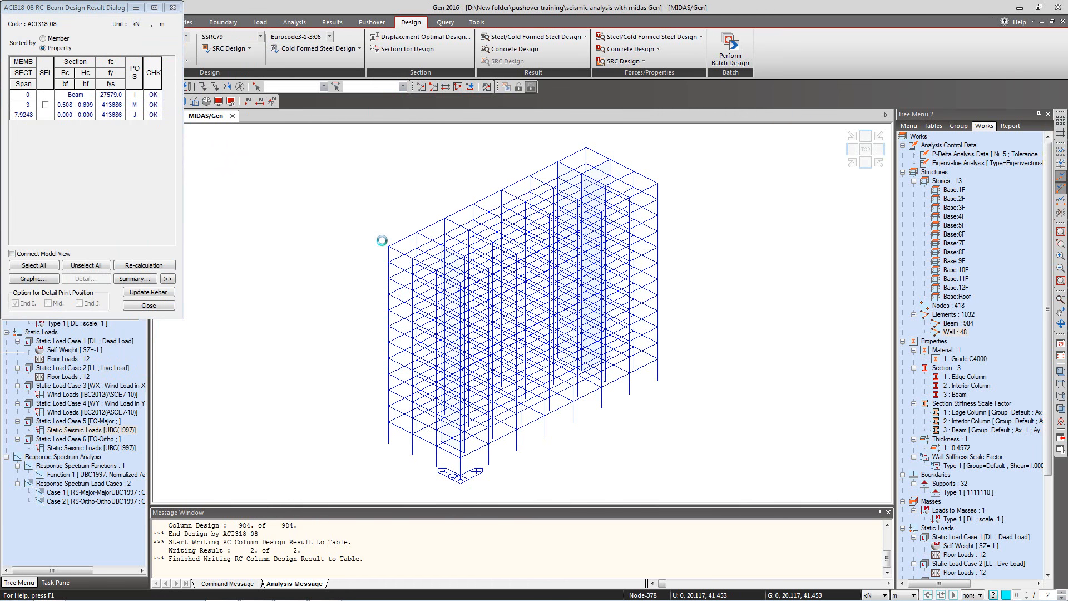
left_click(78, 528)
left_click(81, 535)
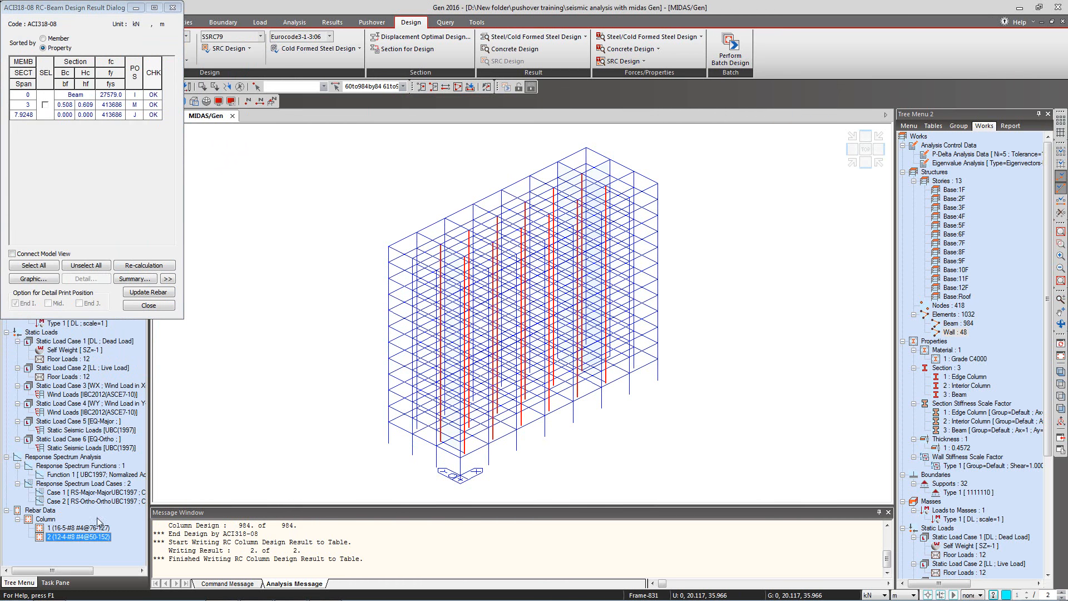
left_click(241, 86)
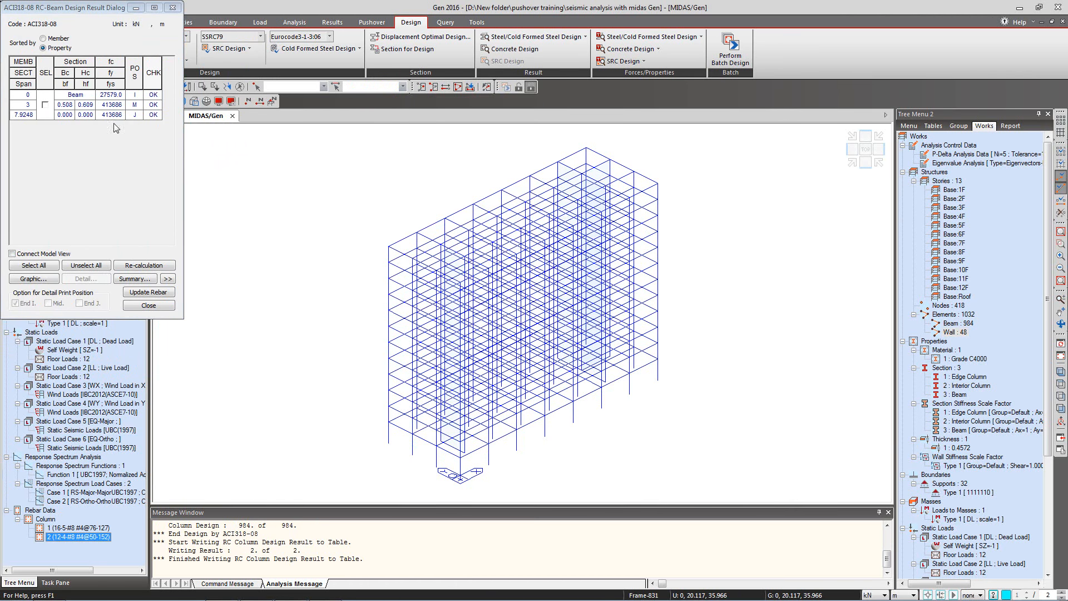
Step: Update the beam section's rebar from the design results, and check which members use the new beam rebar data
left_click(45, 105)
left_click(148, 293)
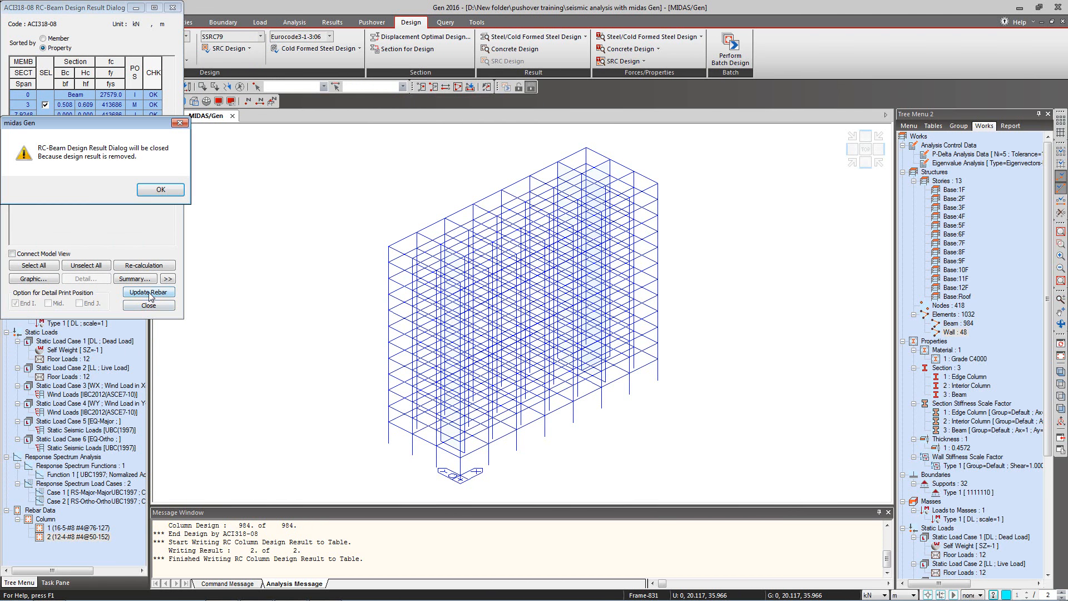
left_click(160, 189)
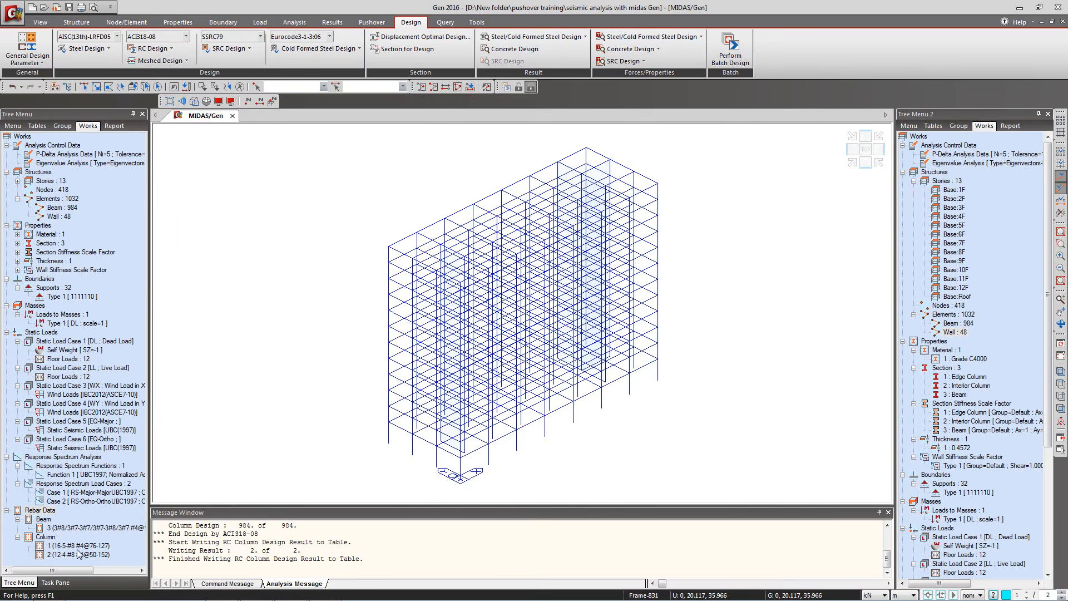
left_click(80, 528)
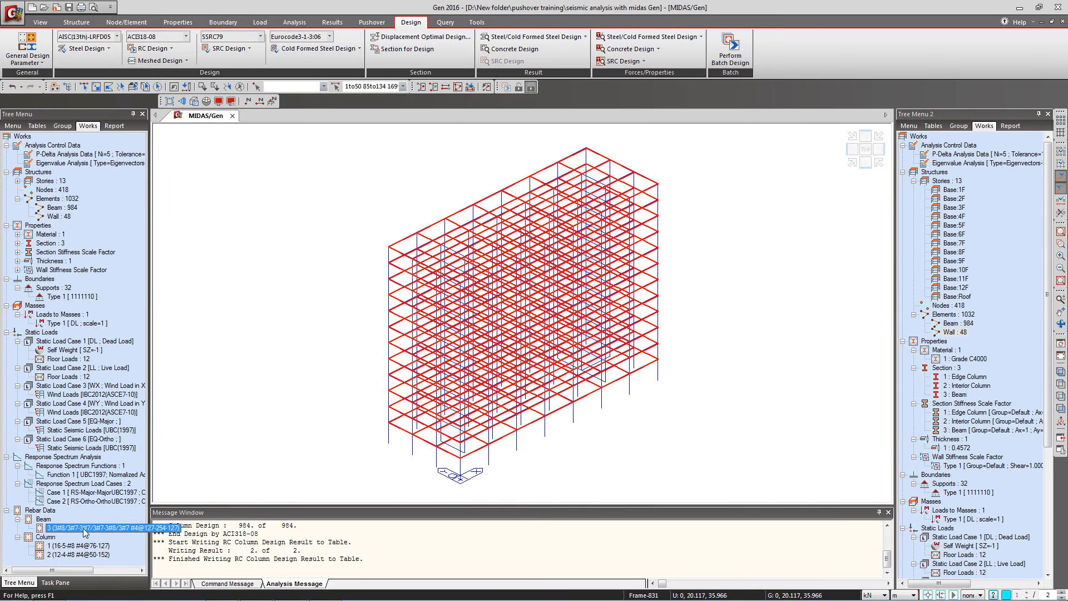
left_click(241, 88)
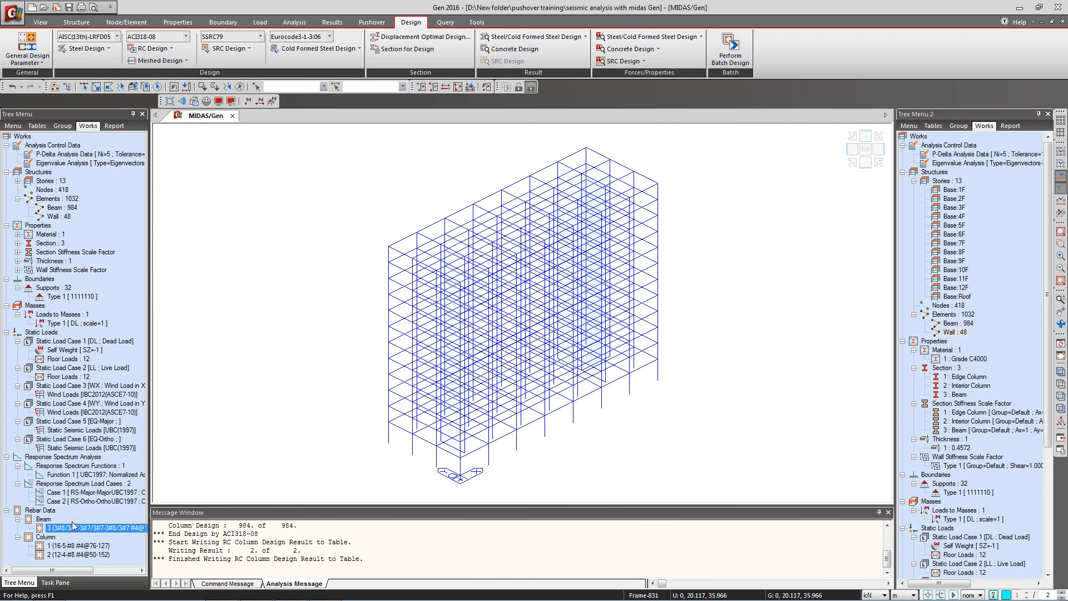
Step: Run the concrete code design for the walls and sort the results by Wall ID + Story
left_click(155, 51)
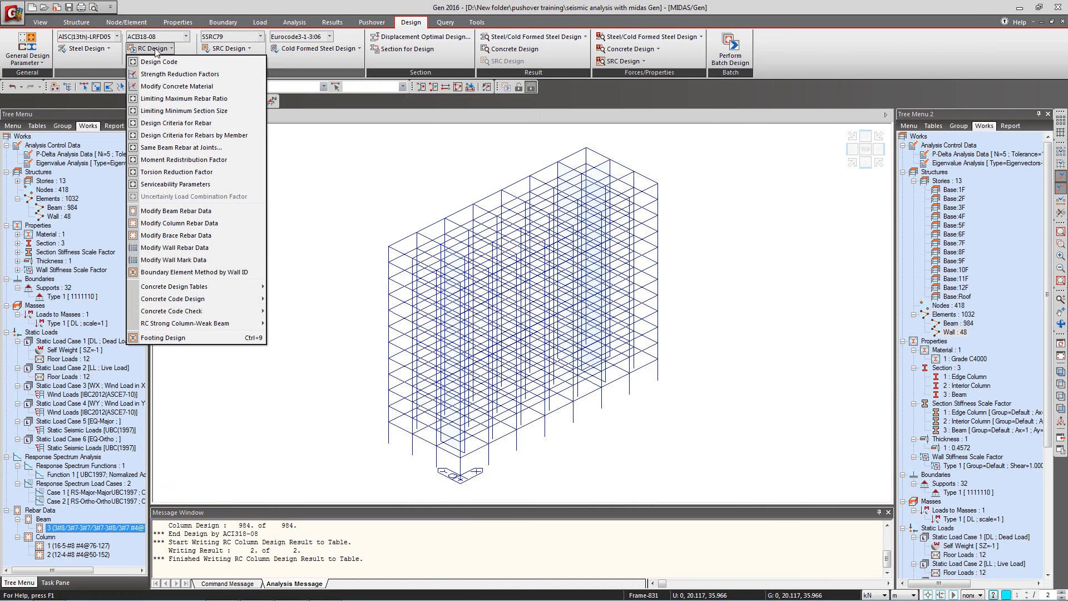
mouse_move(258, 303)
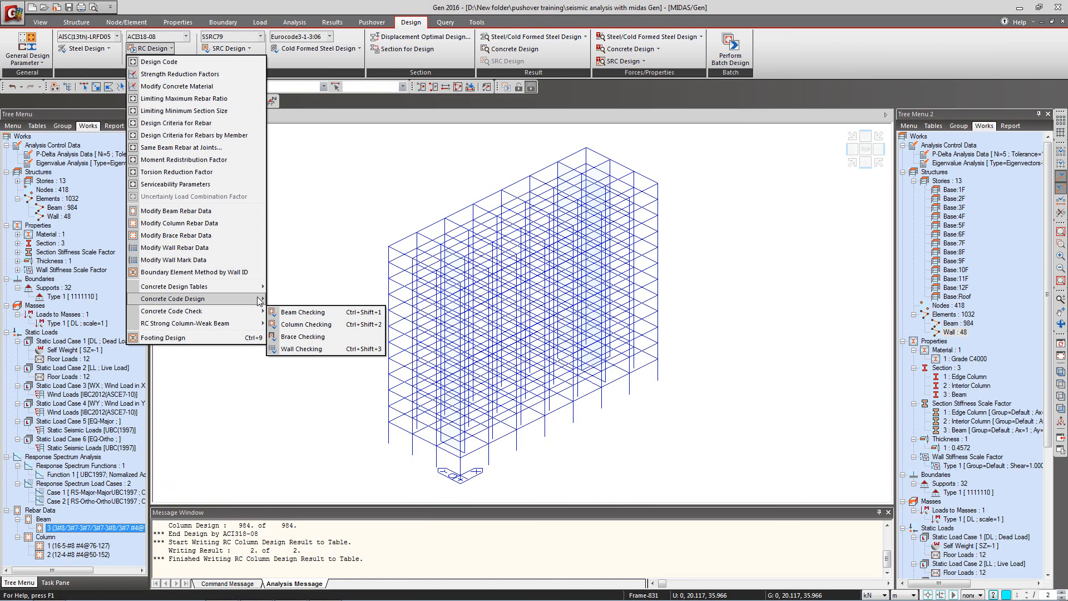
left_click(297, 347)
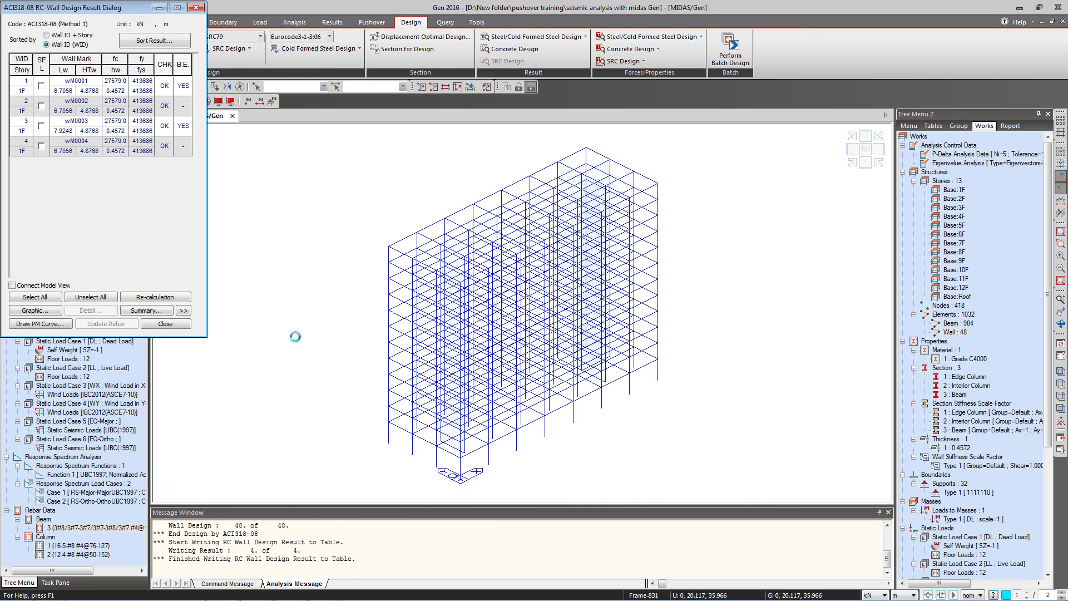
left_click(59, 37)
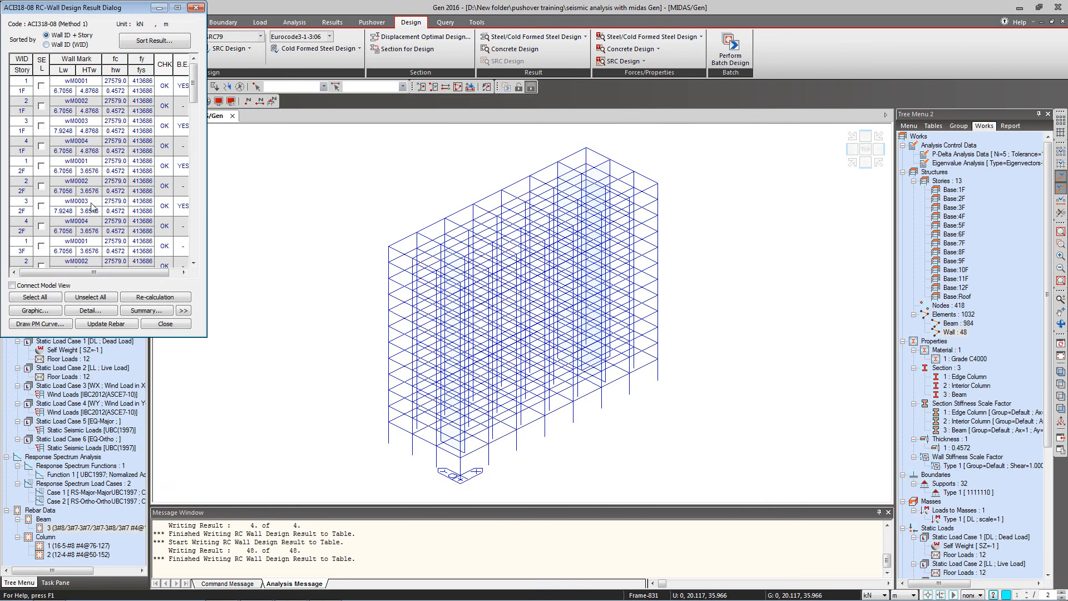
Step: Update the rebar of all walls on every story from the design results, and check the wall entries under Rebar Data
left_click(35, 297)
left_click(106, 323)
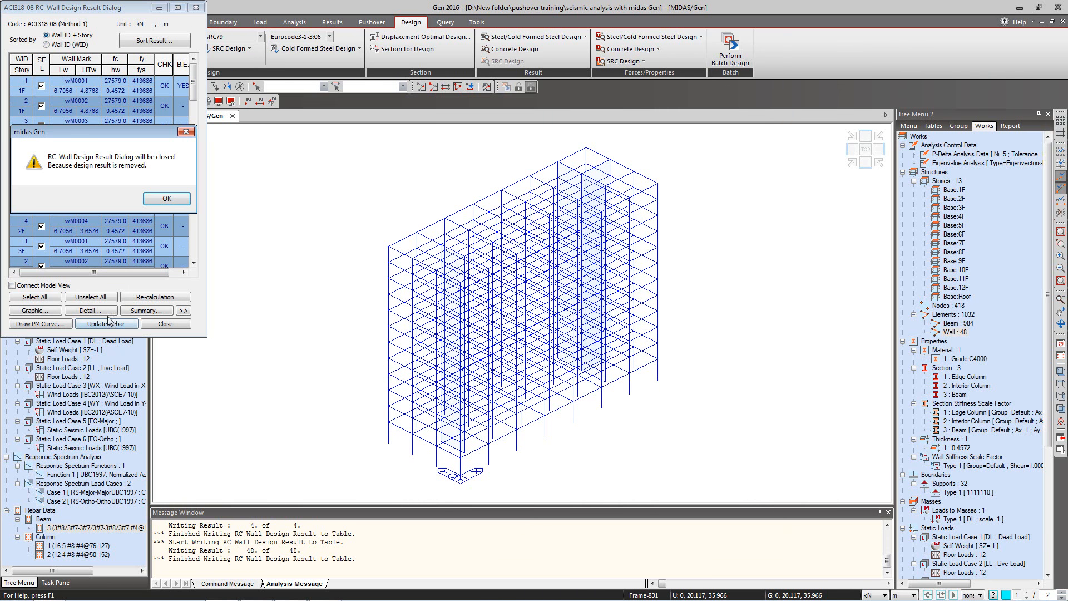
left_click(167, 199)
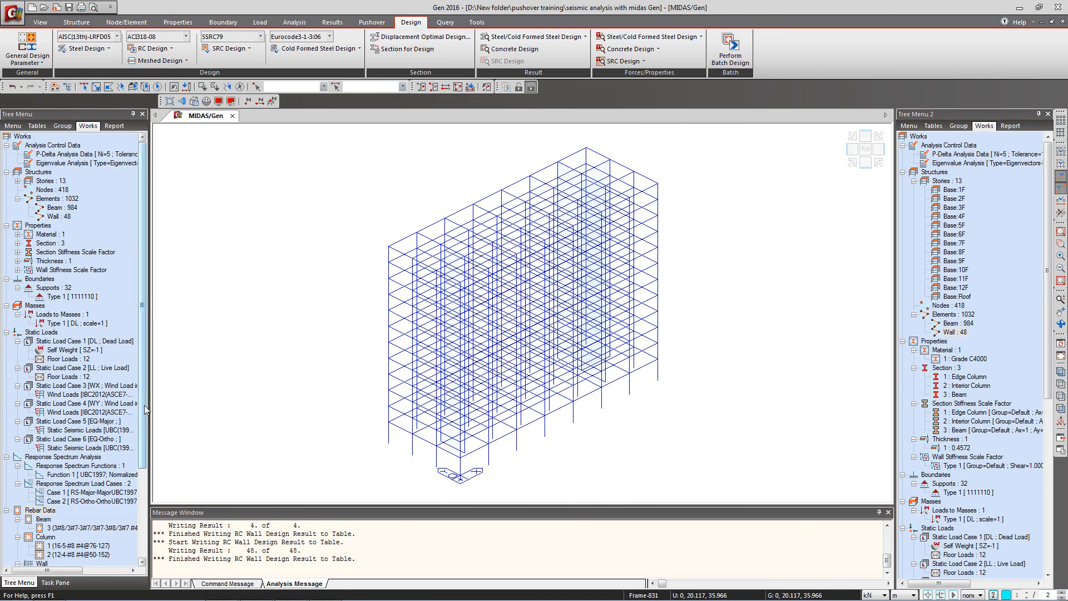
scroll(147, 470, "down", 3)
scroll(146, 470, "down", 2)
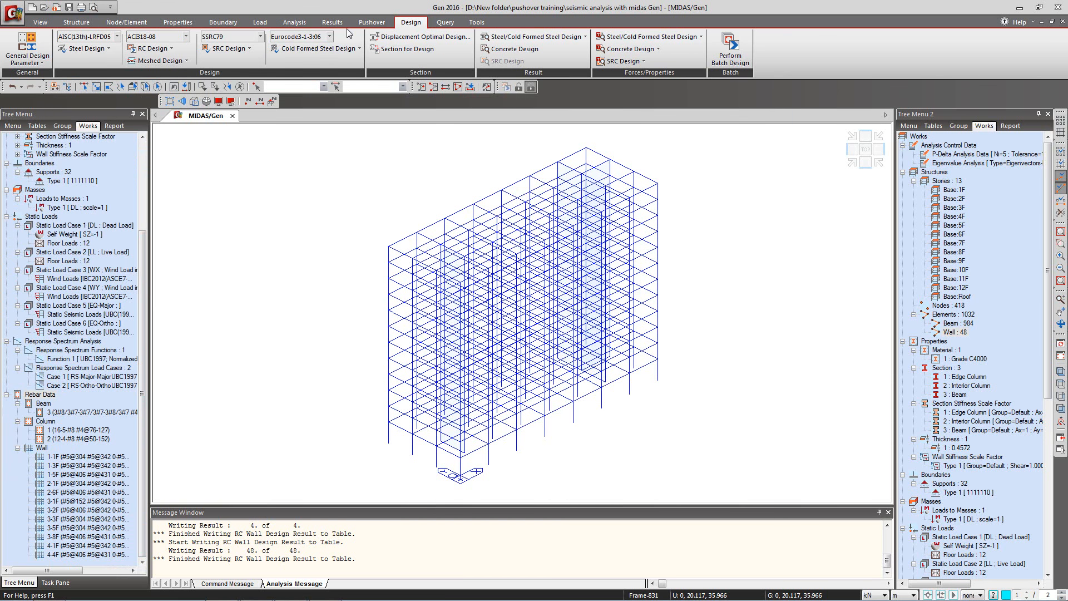
Step: Open Pushover Global Control and add DL to the nonlinear static initial load with a scale factor of 1
left_click(370, 22)
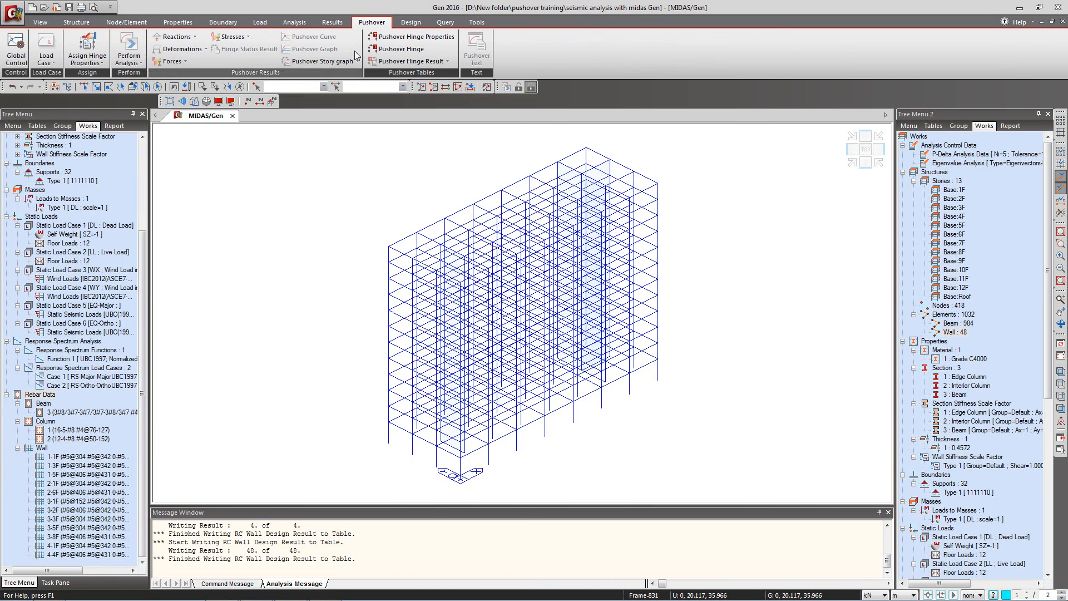
left_click(22, 61)
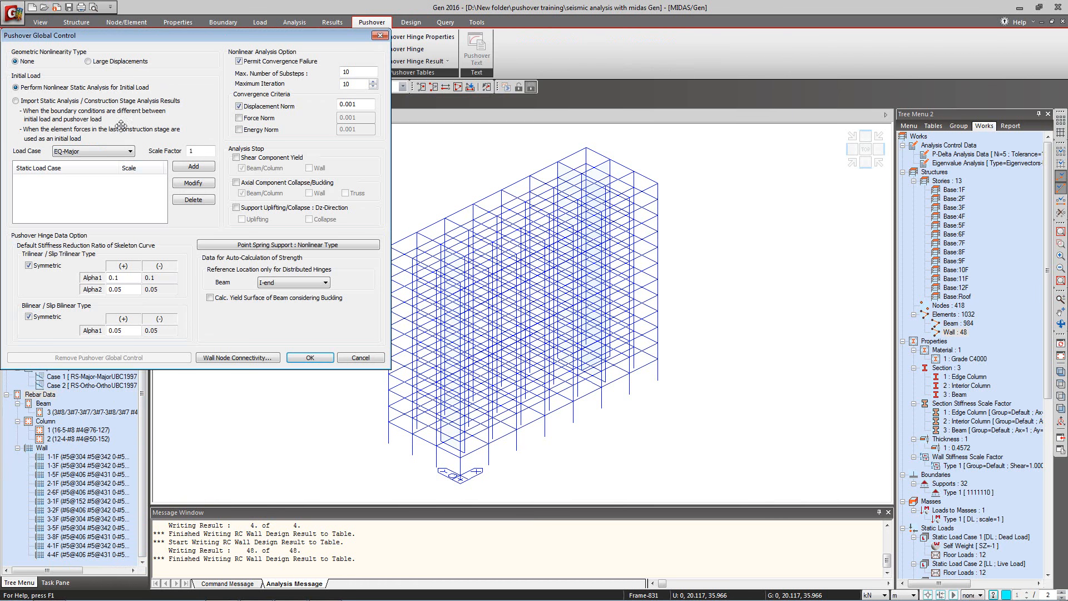
left_click(118, 155)
left_click(114, 161)
left_click(193, 166)
Step: Add LL to the pushover initial load with a scale factor of 0.5, and apply the global control settings
left_click(121, 151)
left_click(104, 168)
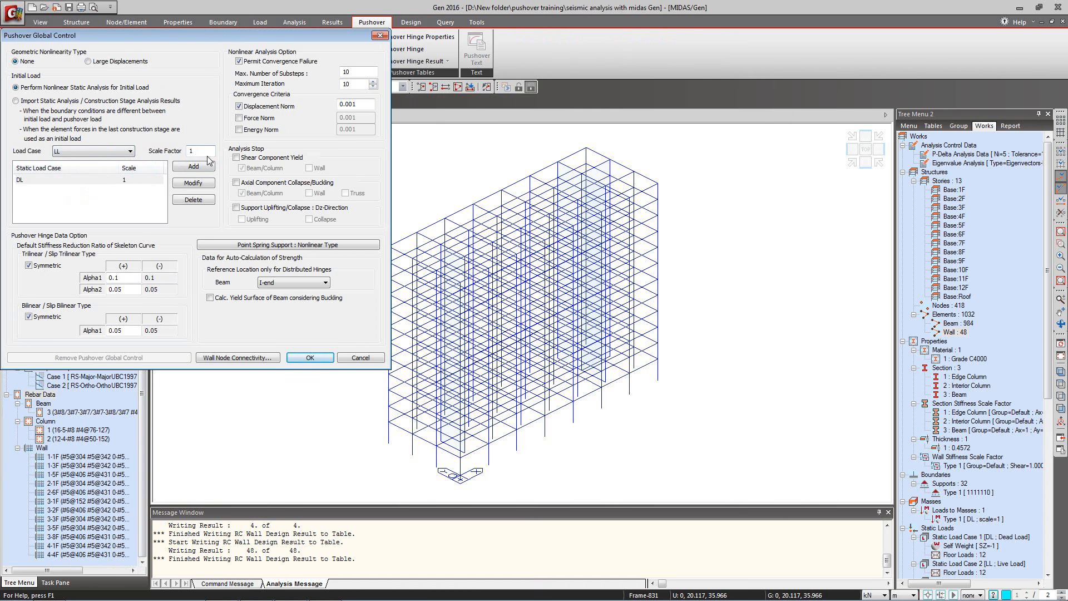
left_click_drag(210, 152, 164, 145)
type("0.5")
left_click(193, 166)
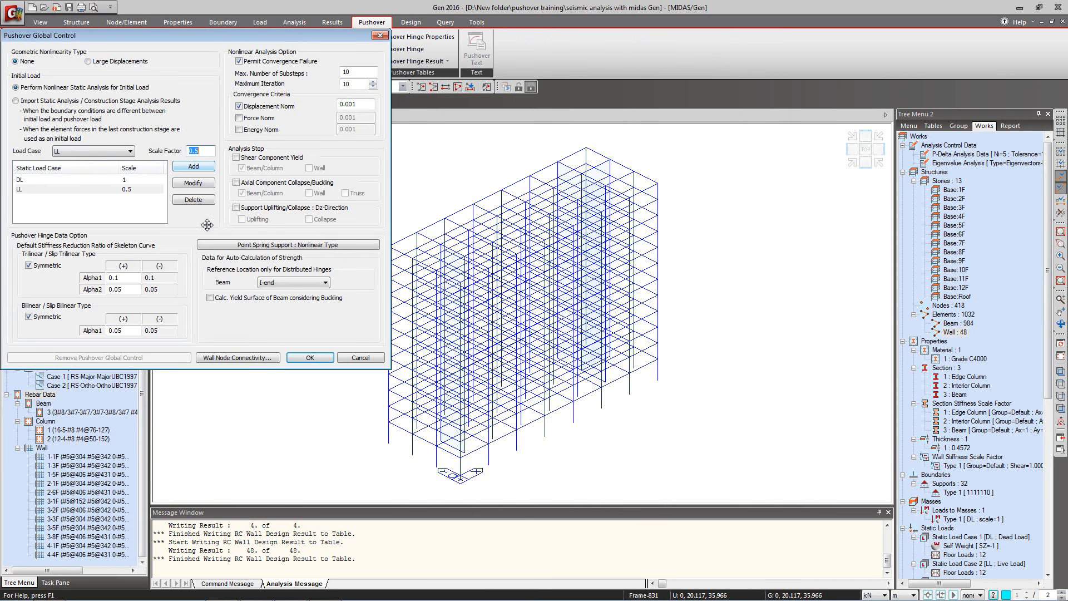
left_click(309, 358)
Step: Start a pushover load case named LC-X that considers P-Delta effect and initial load, with cumulative reaction/story shear and displacement
left_click(47, 56)
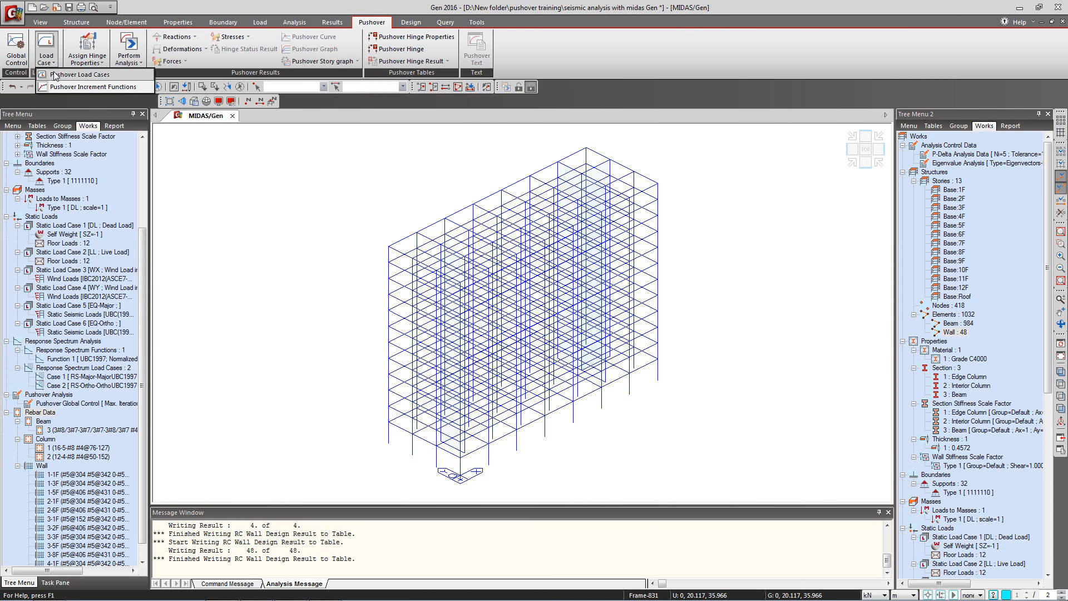
left_click(56, 76)
left_click(171, 26)
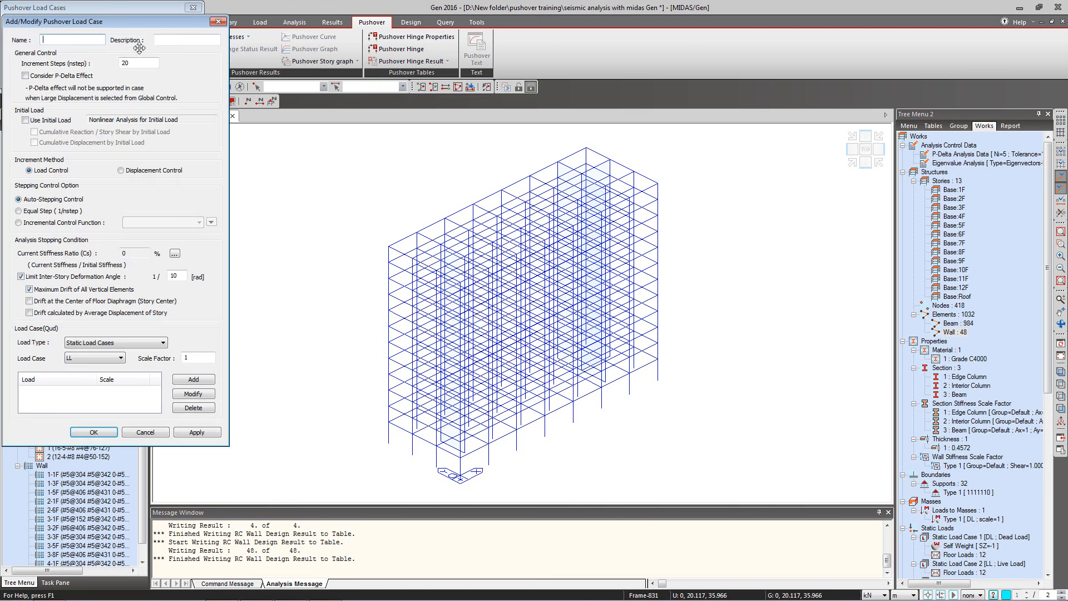
type("LC-X")
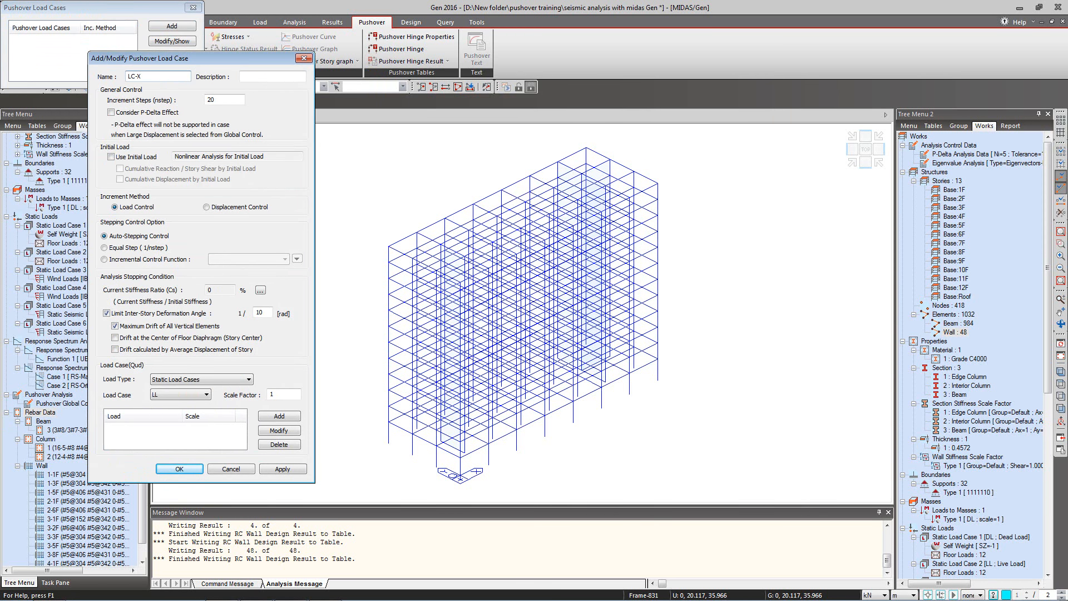
left_click(111, 113)
left_click(119, 157)
left_click(119, 168)
left_click(120, 179)
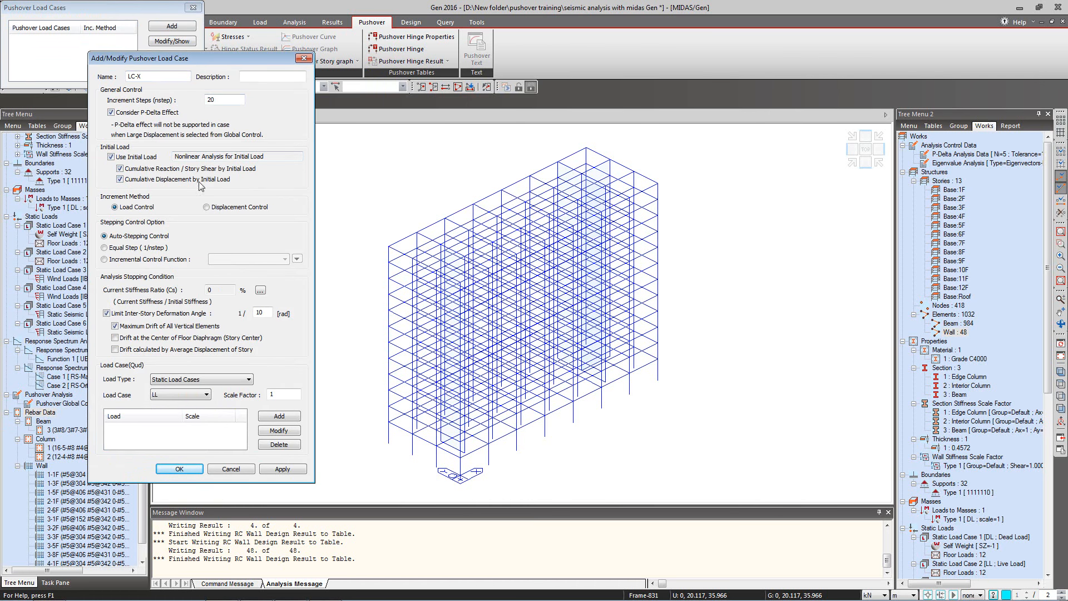
Step: Set the LC-X increment method to Displacement Control with the Master Node option and make its node field active
left_click(216, 211)
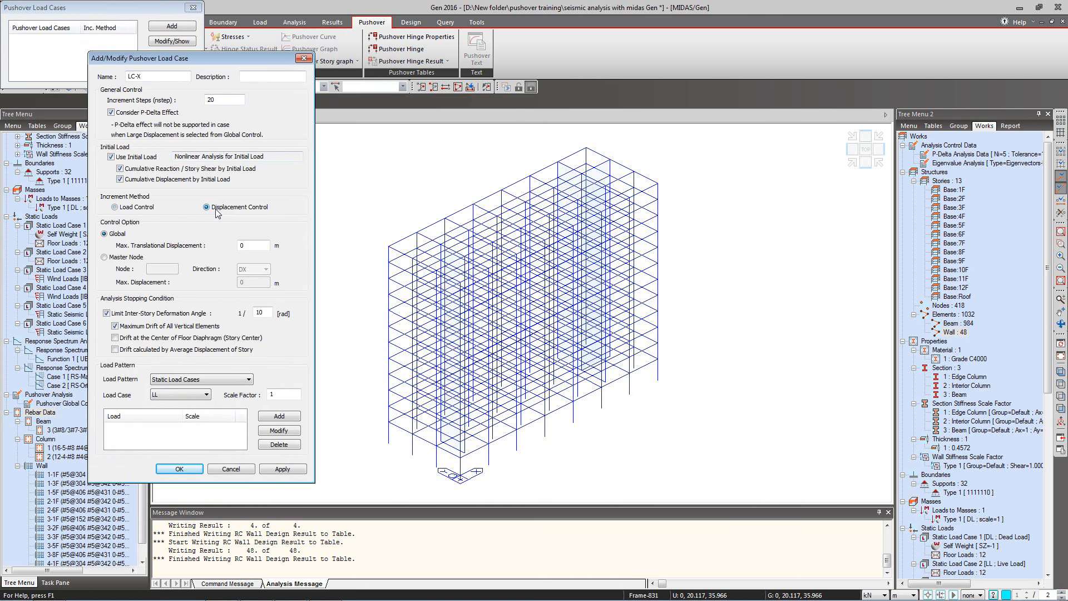
left_click(115, 259)
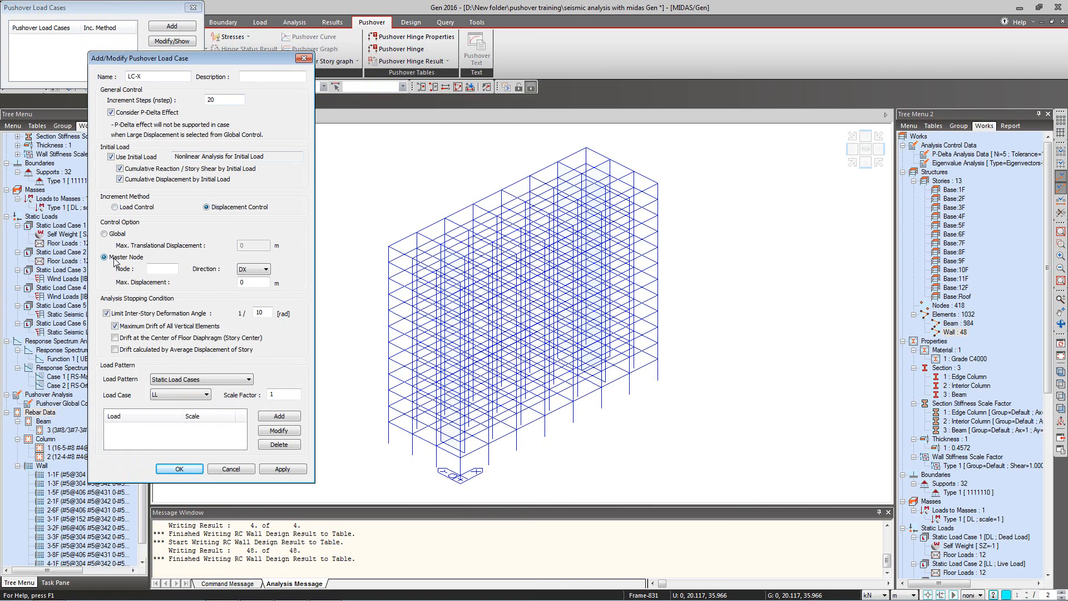
left_click(162, 269)
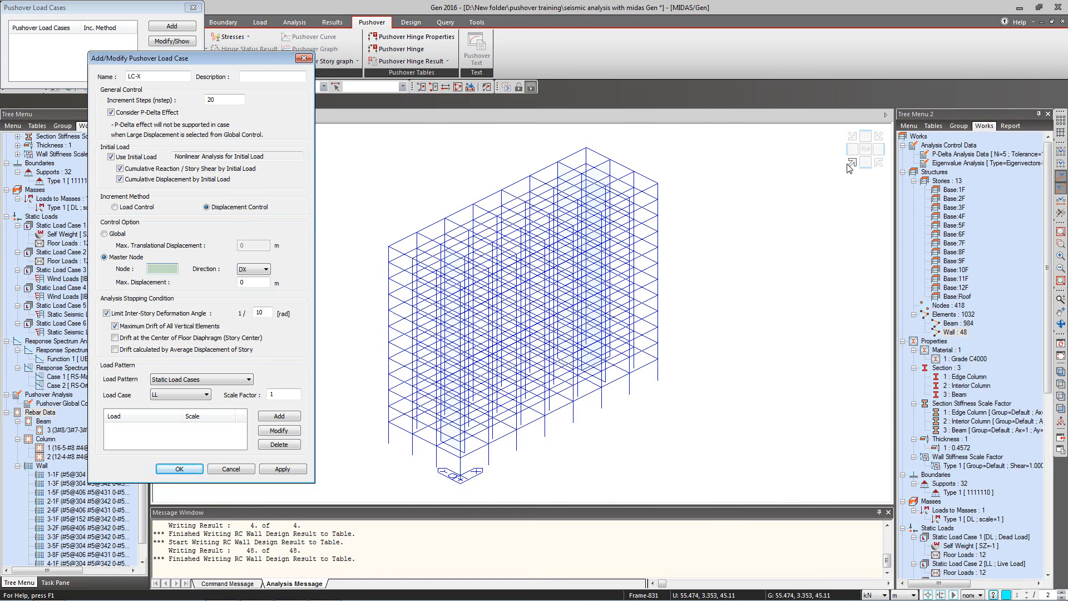
left_click_drag(260, 58, 166, 141)
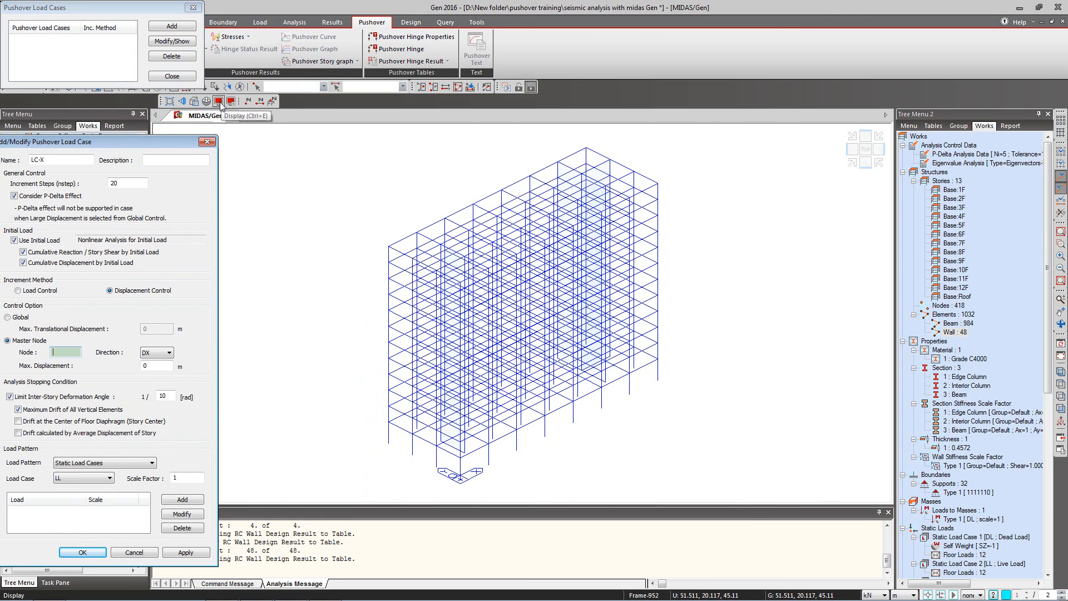
Step: Activate only the floor of the Roof story in the model view
left_click(470, 86)
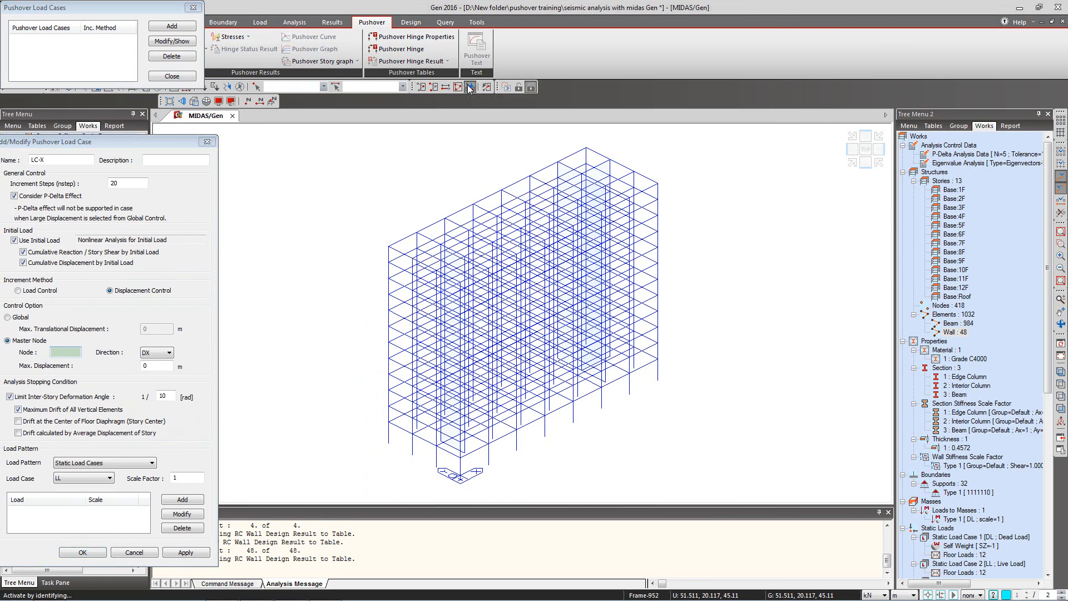
left_click(250, 150)
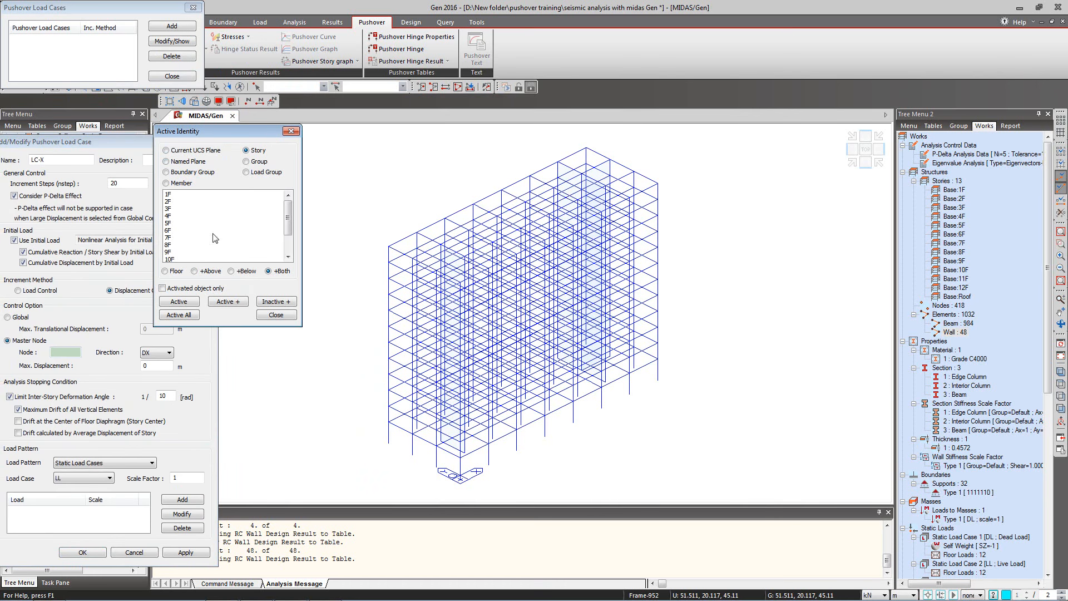
left_click(171, 245)
scroll(172, 247, "down", 1)
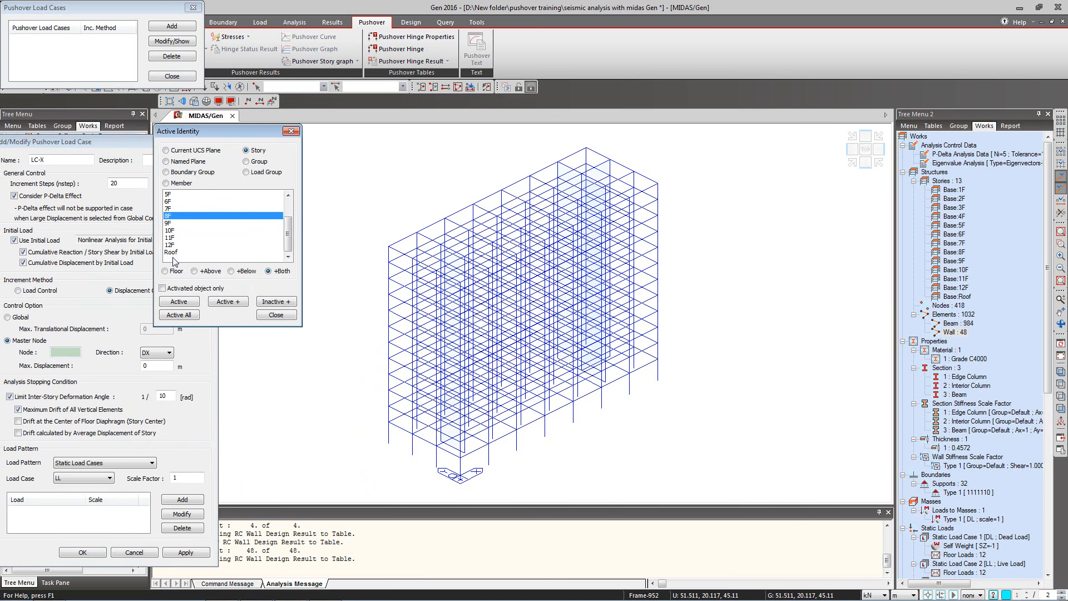
left_click(171, 252)
left_click(164, 270)
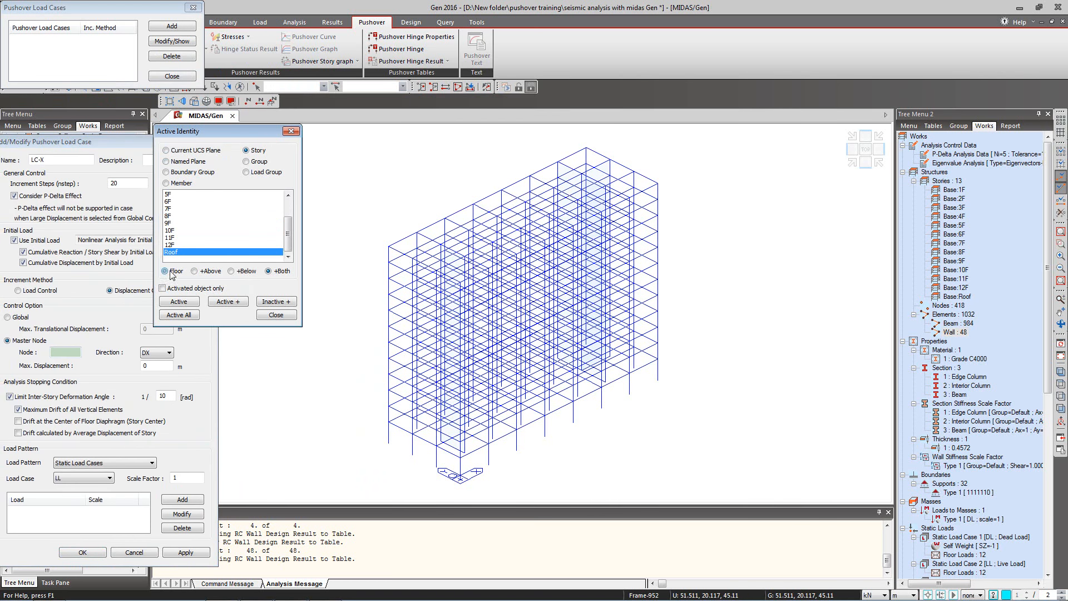
left_click(179, 302)
left_click(292, 131)
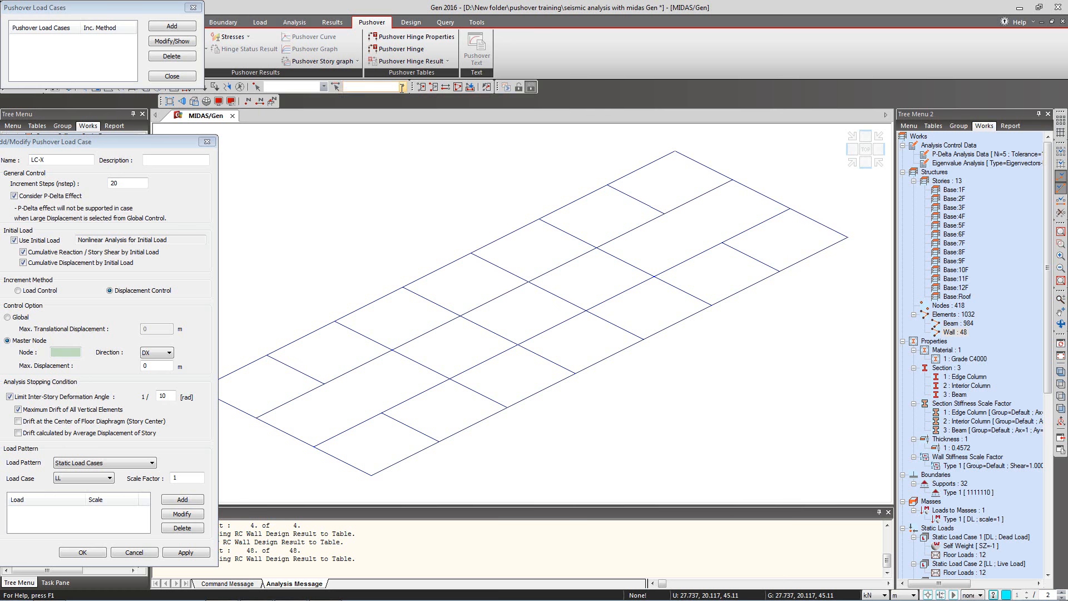
Step: Display the story diaphragm on the roof floor and examine its master point in plan and isometric view
left_click(218, 101)
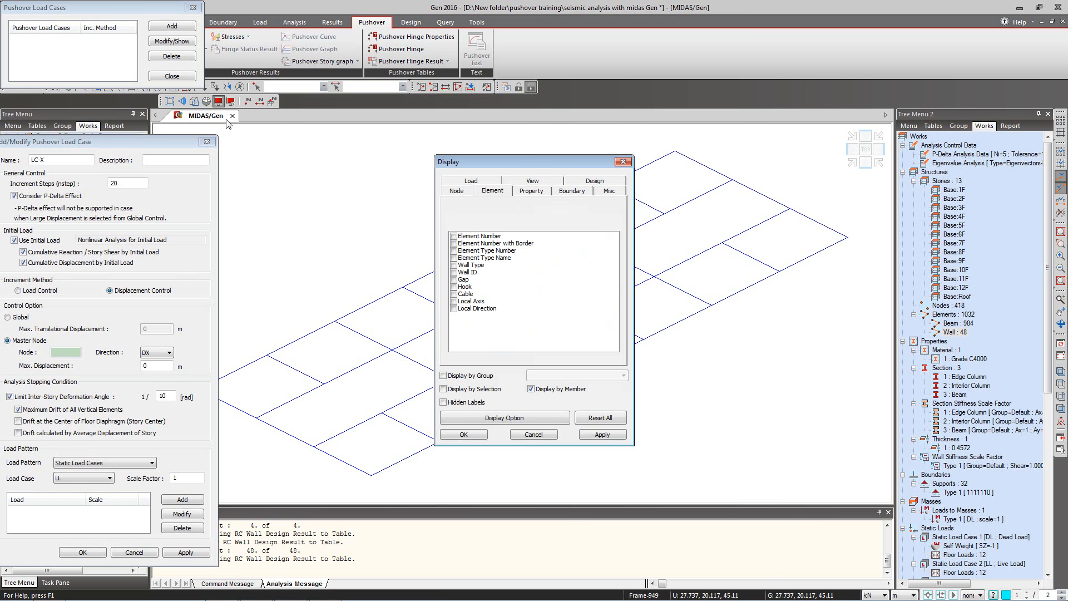
left_click(571, 191)
left_click_drag(614, 267, 616, 325)
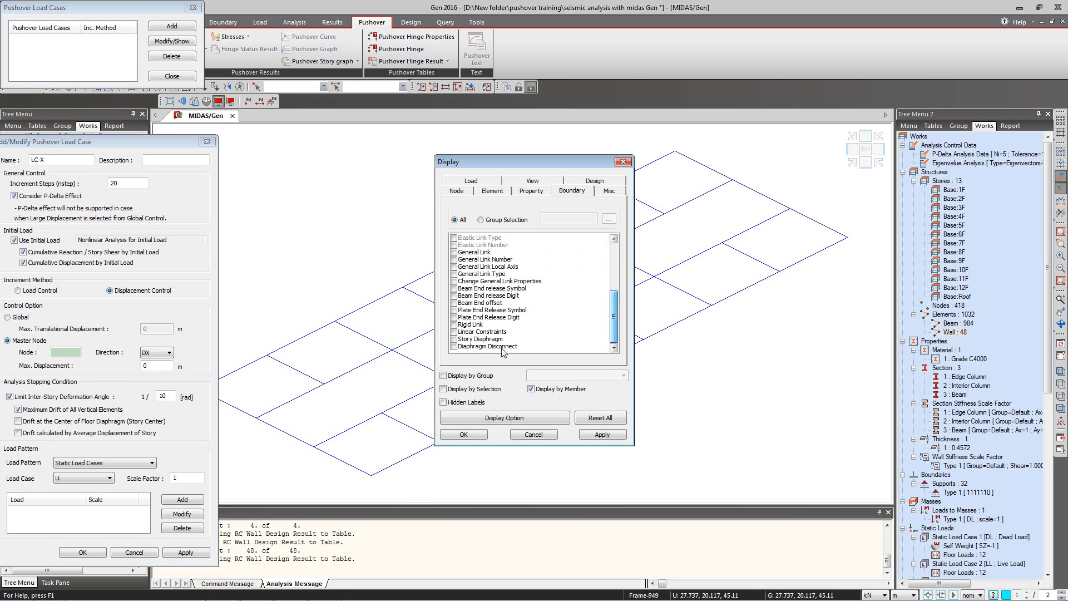
left_click(453, 339)
left_click(465, 434)
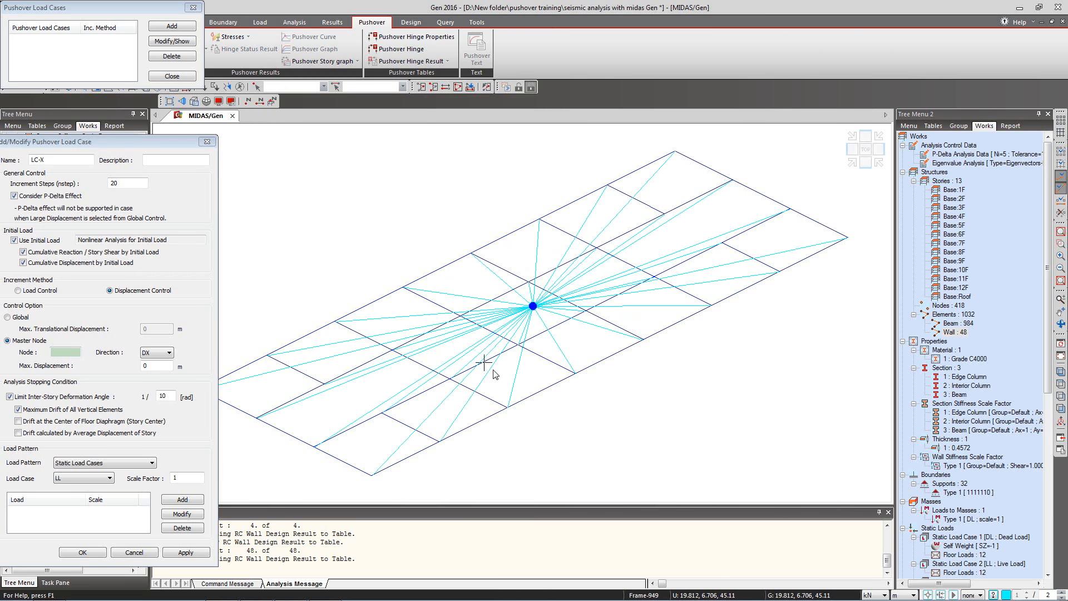
left_click(865, 149)
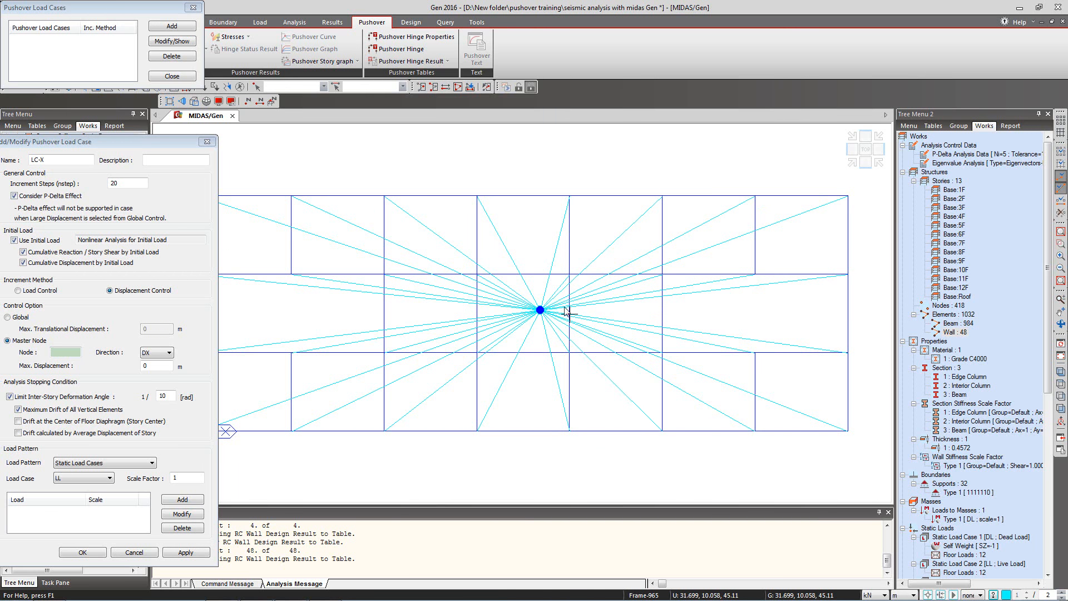
left_click(852, 163)
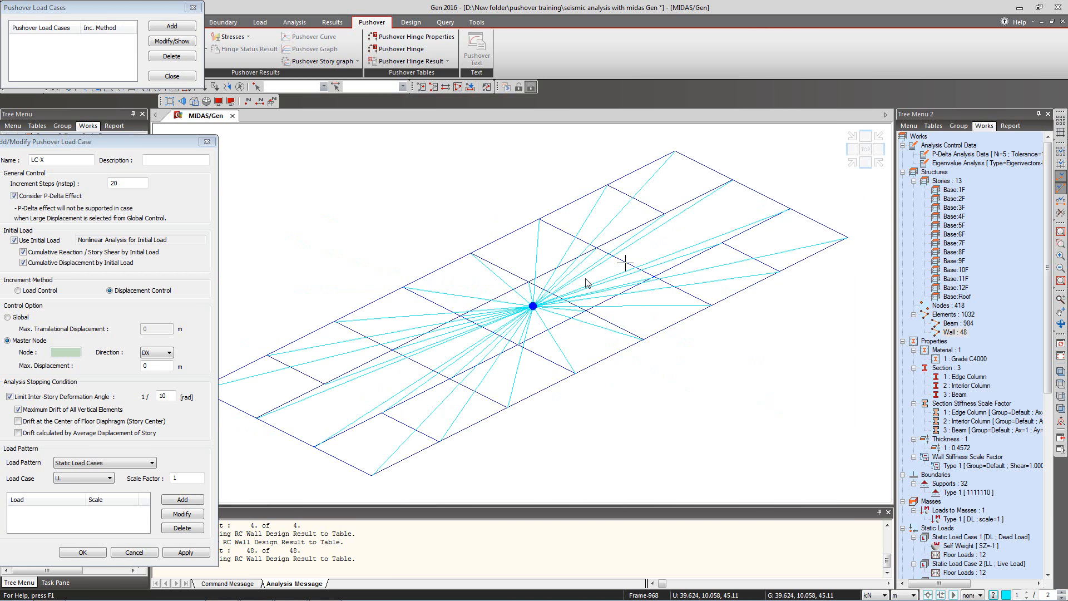
Step: Discard the unfinished pushover load case and look at the Story Eccentricity result table
left_click(207, 141)
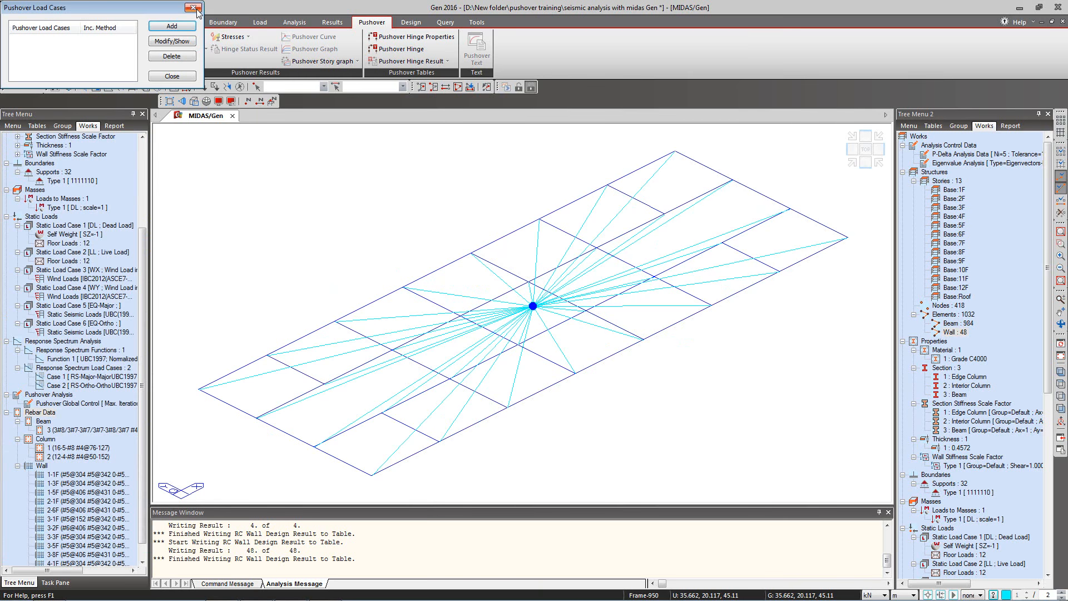
left_click(193, 7)
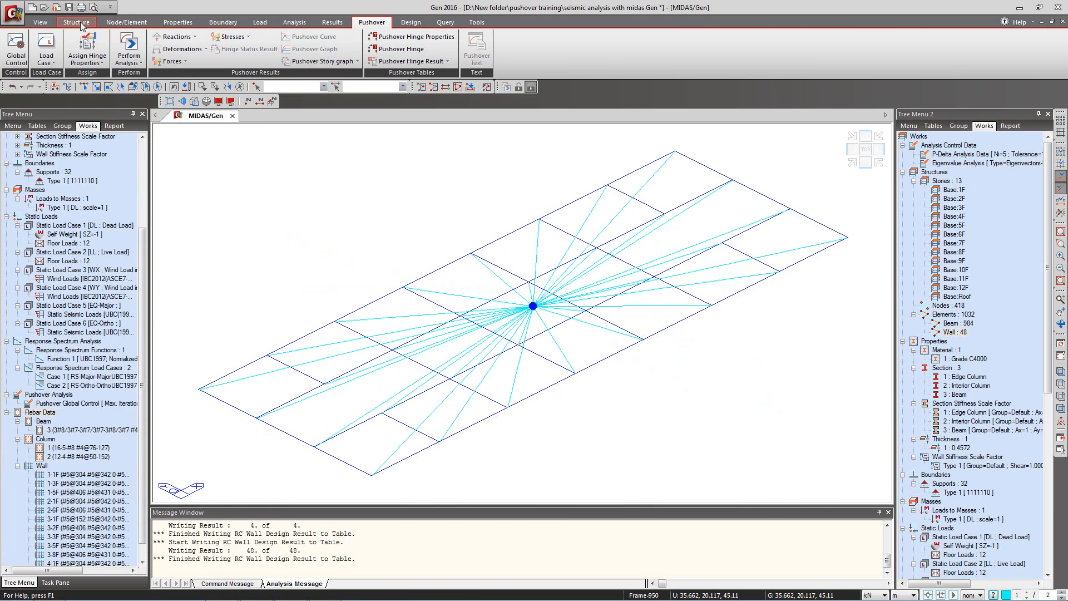
left_click(332, 22)
left_click(781, 51)
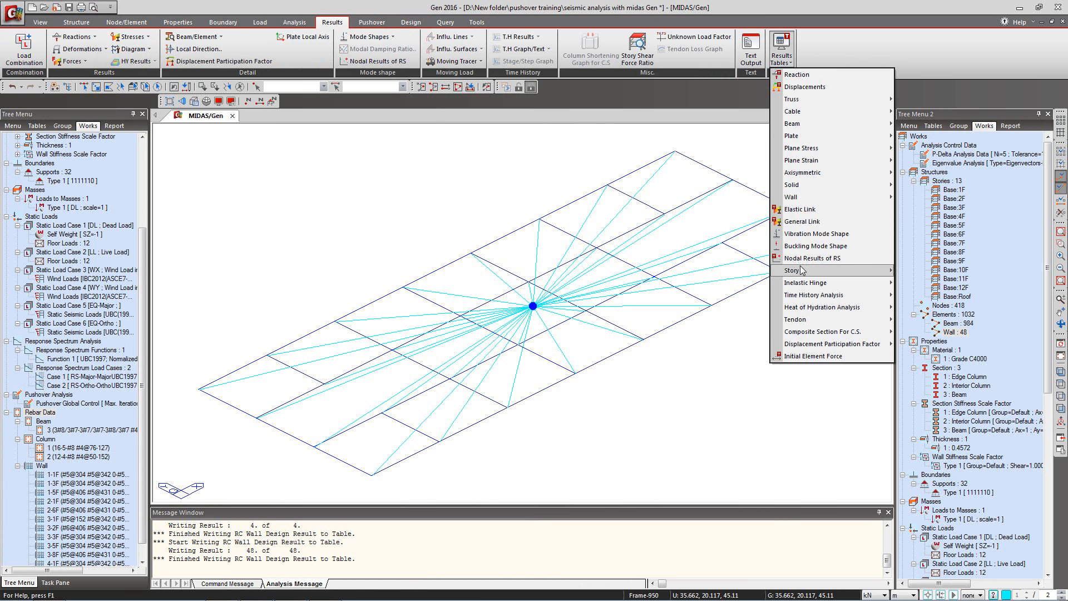
mouse_move(803, 271)
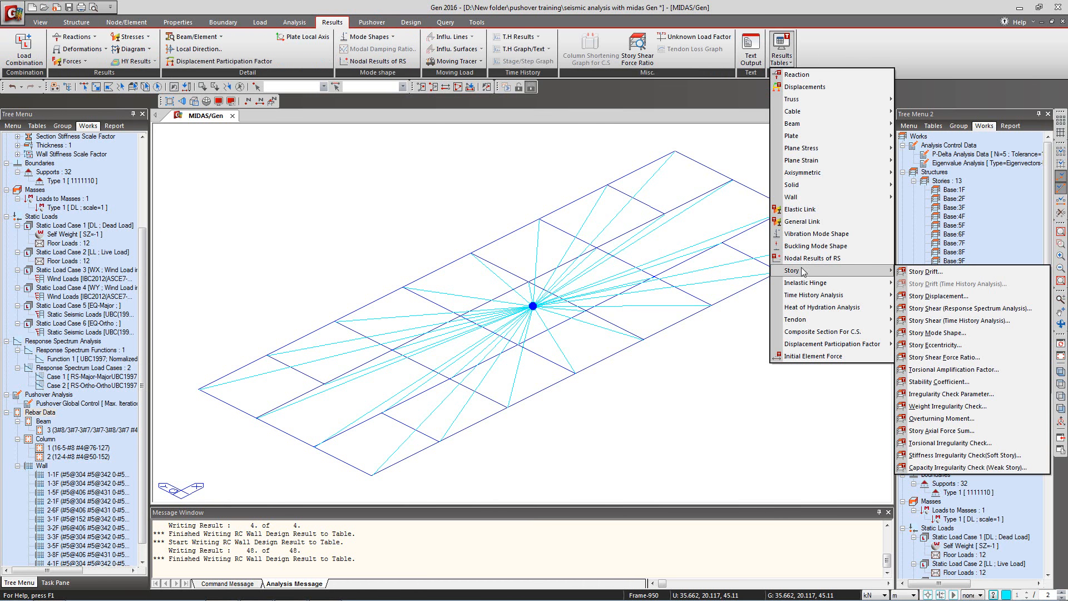
left_click(930, 345)
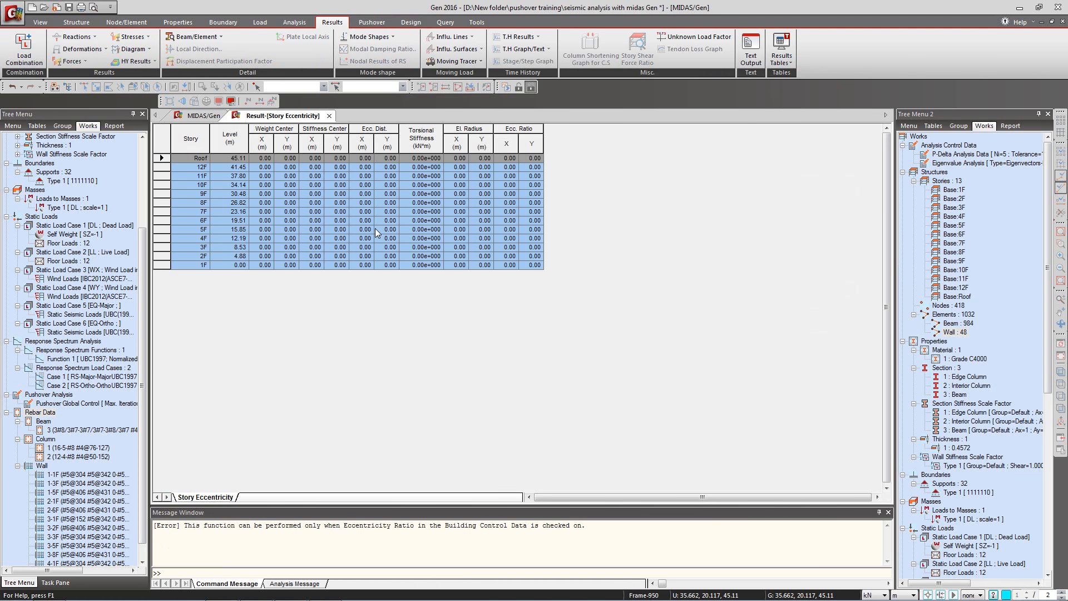
left_click(330, 116)
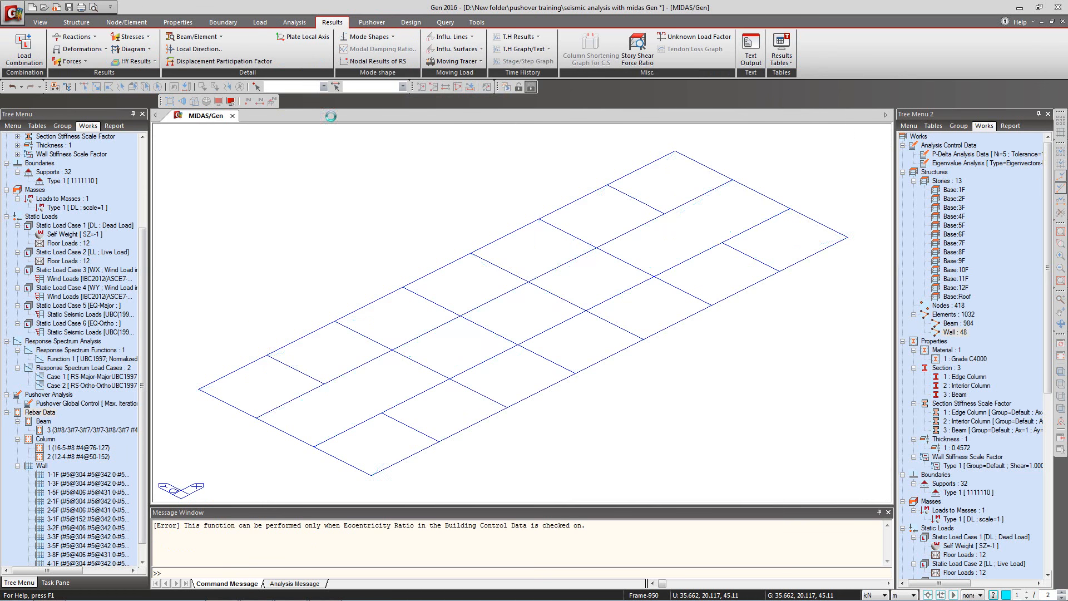
Step: Check the Eccentricity Ratio option in the Building Control data without changing it
left_click(76, 23)
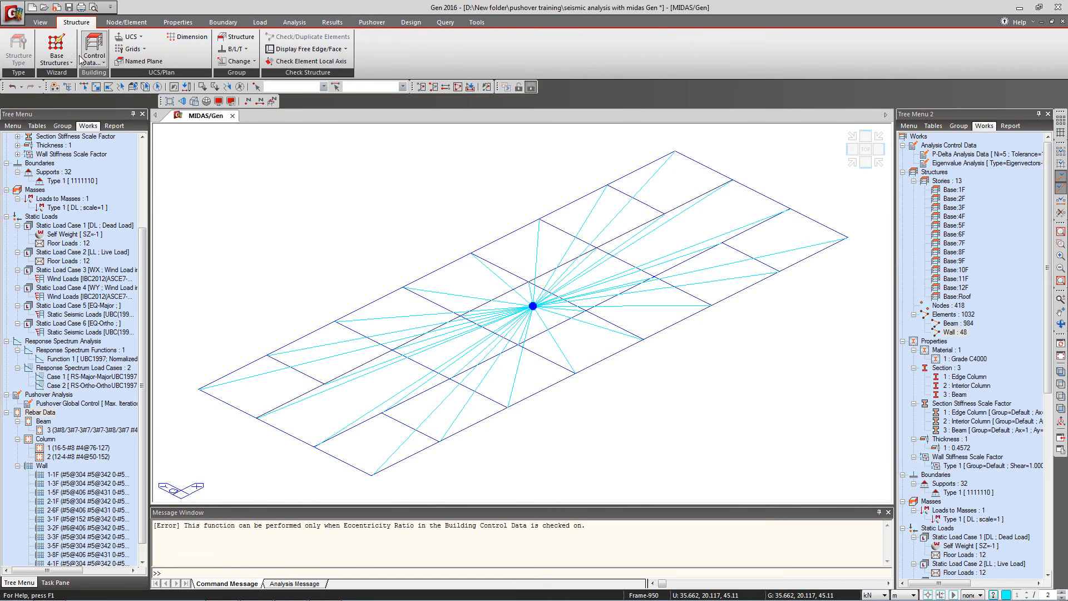
left_click(95, 58)
left_click(107, 74)
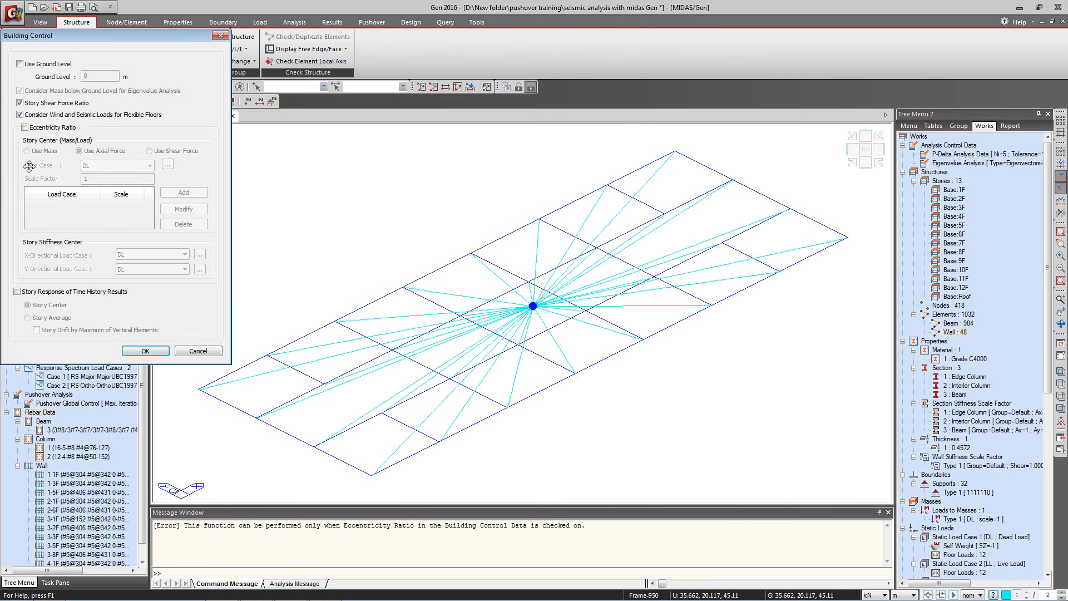
left_click(220, 35)
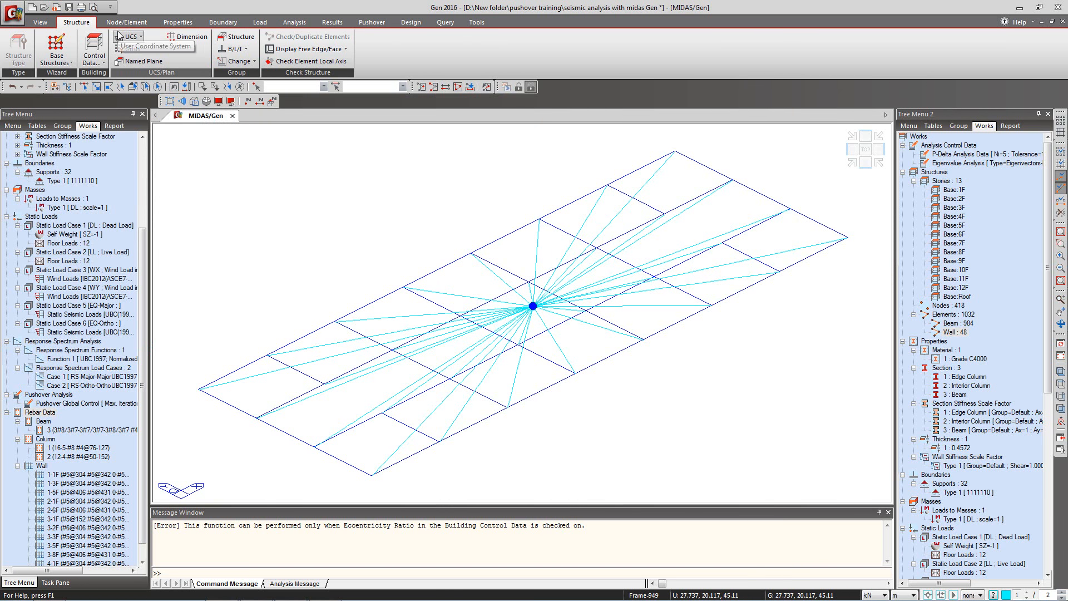
Step: Open the Story Mass Table and read the X and Y center-of-mass coordinates of the Roof story
left_click(448, 25)
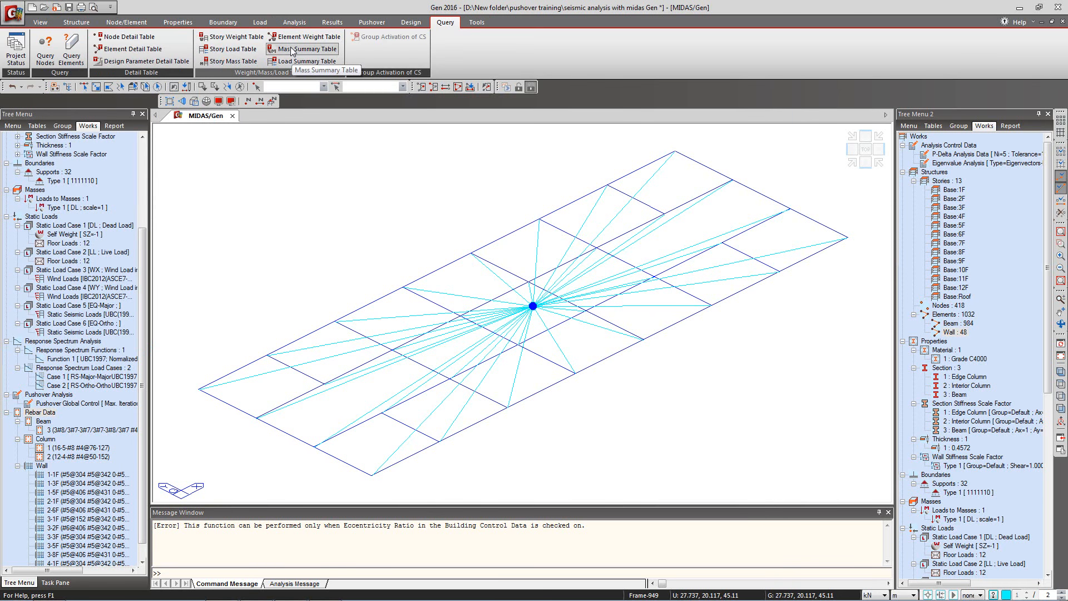
left_click(243, 61)
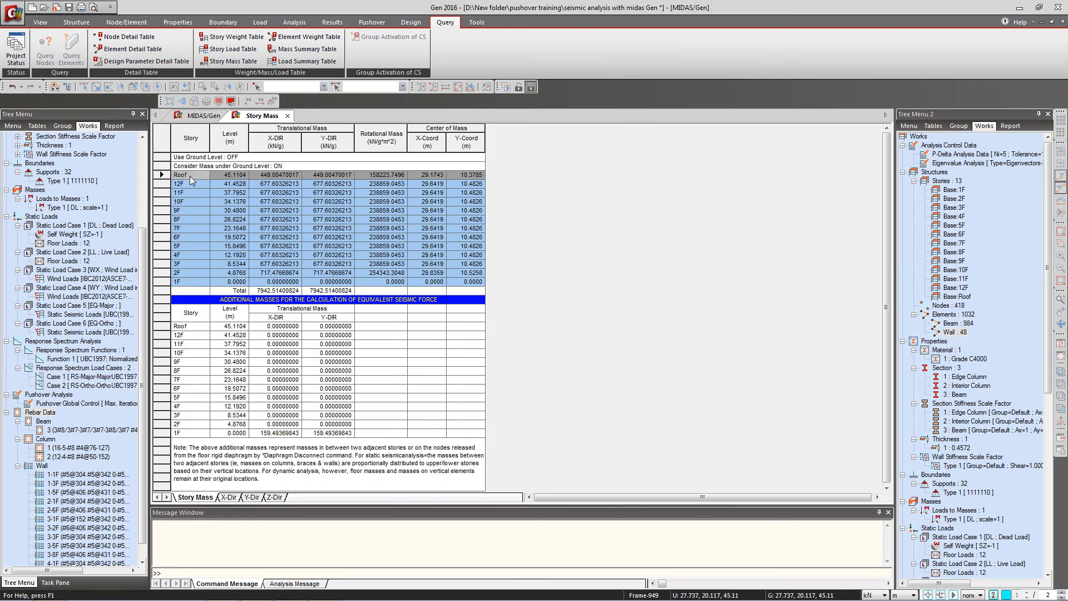
left_click(425, 176)
left_click(472, 177)
Step: Try showing the story mass table in feet, and switch the length unit back to metres
left_click(907, 594)
left_click(900, 585)
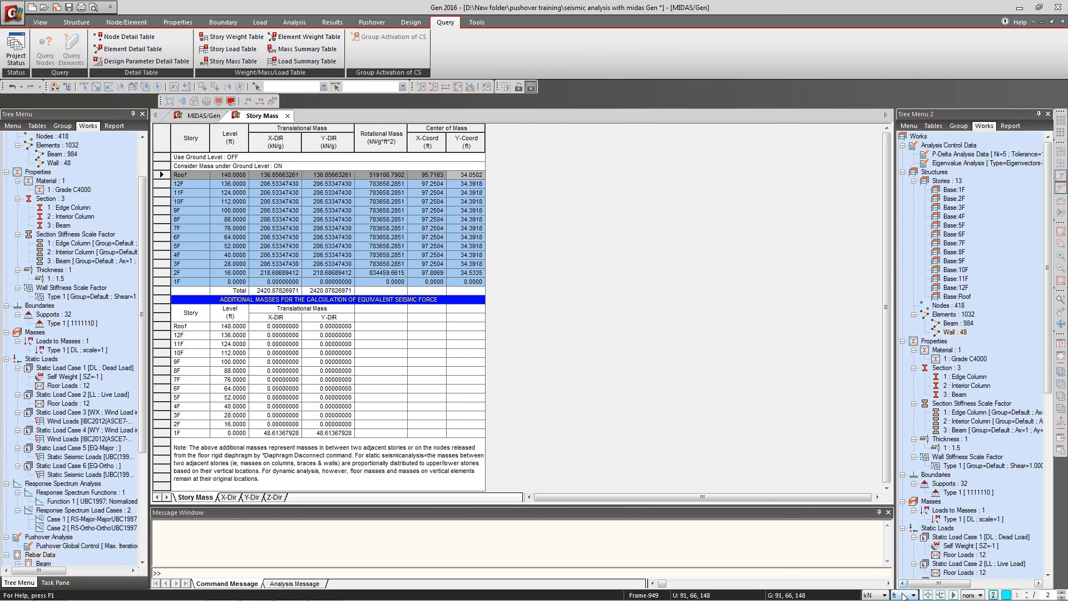
left_click(898, 595)
left_click(911, 571)
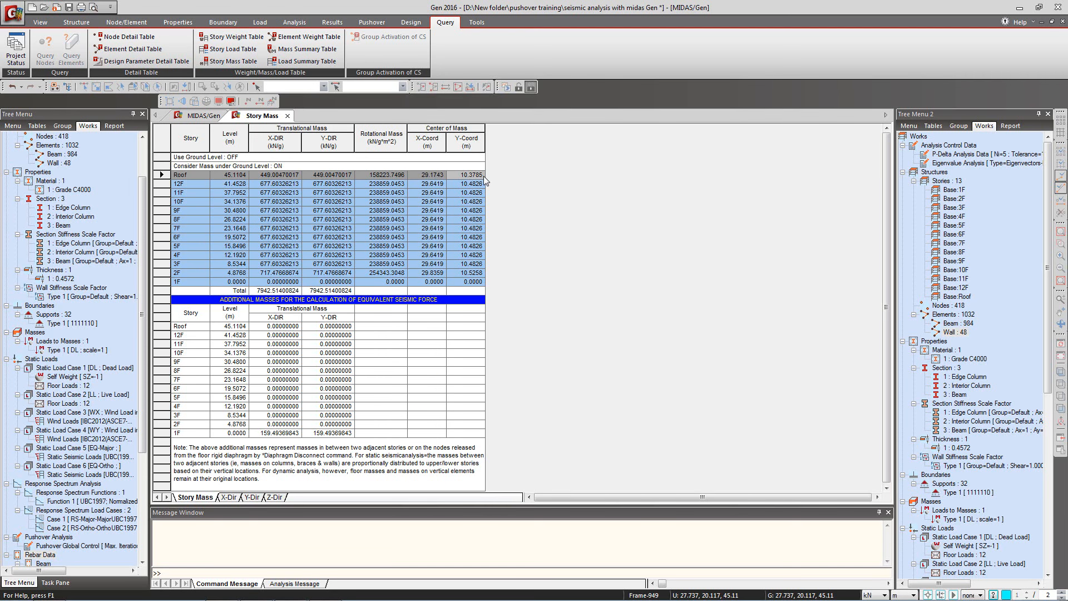
Step: Start Create Nodes in the model view and pick a roof point for coordinates 27.7368, 0, 45.1104
left_click(222, 118)
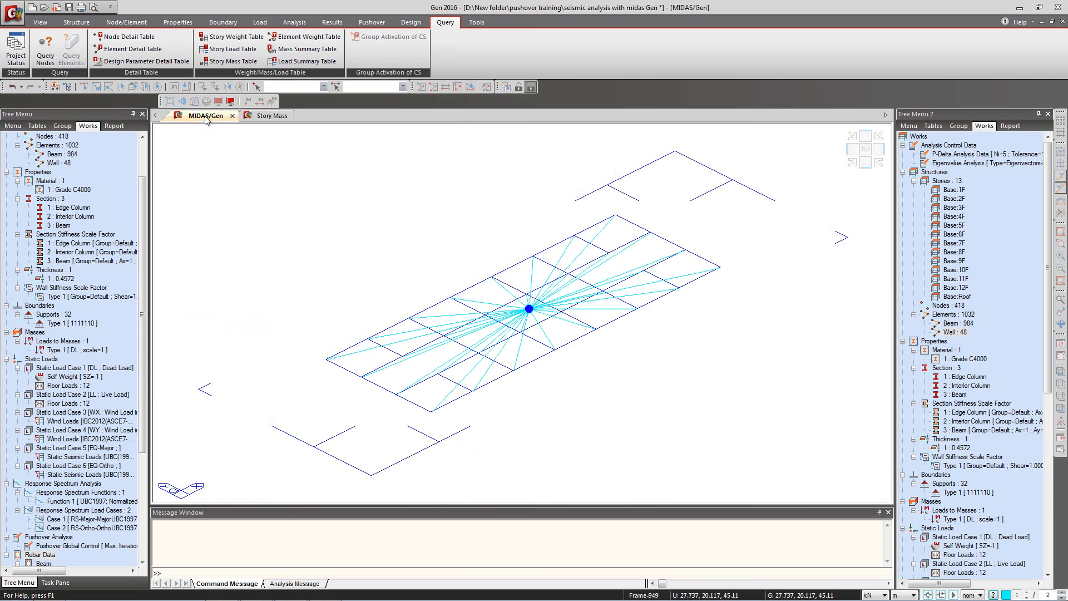
scroll(585, 293, "up", 2)
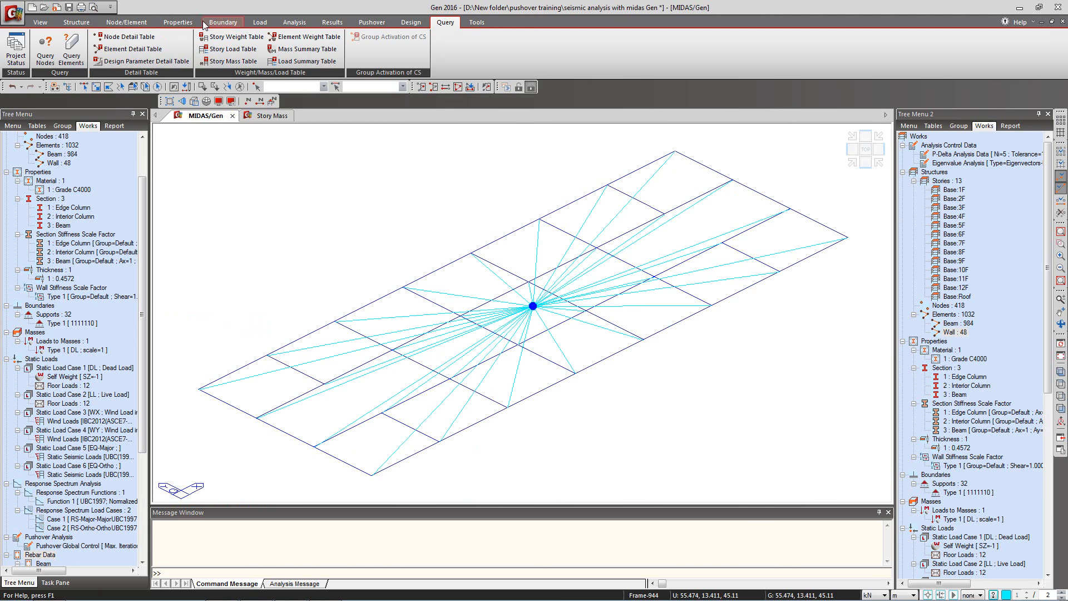
left_click(120, 22)
left_click(15, 49)
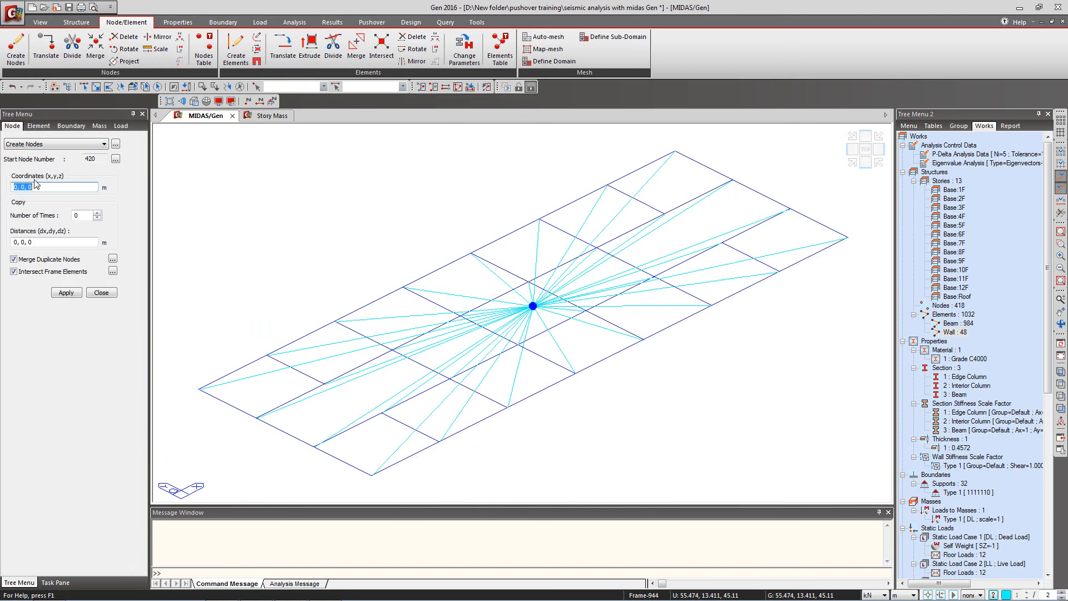
left_click(47, 189)
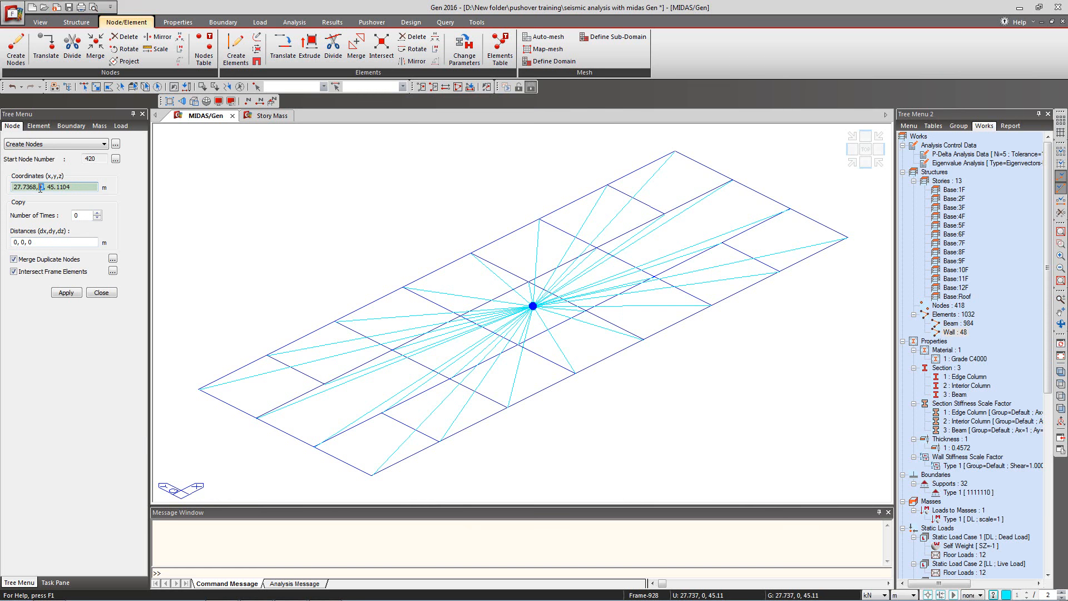
key("alt+Tab")
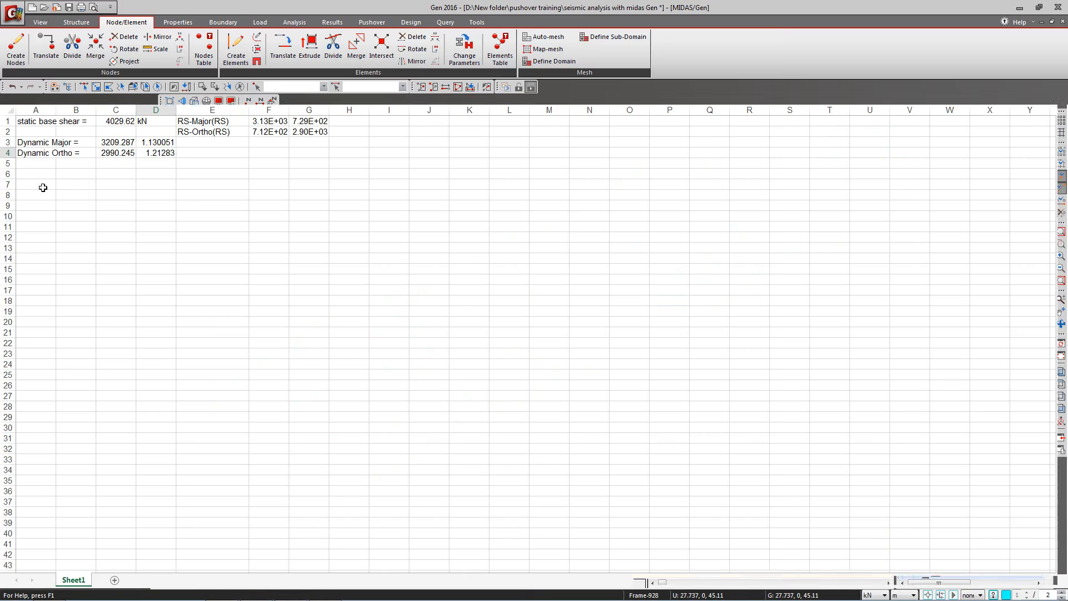
key("alt+Tab")
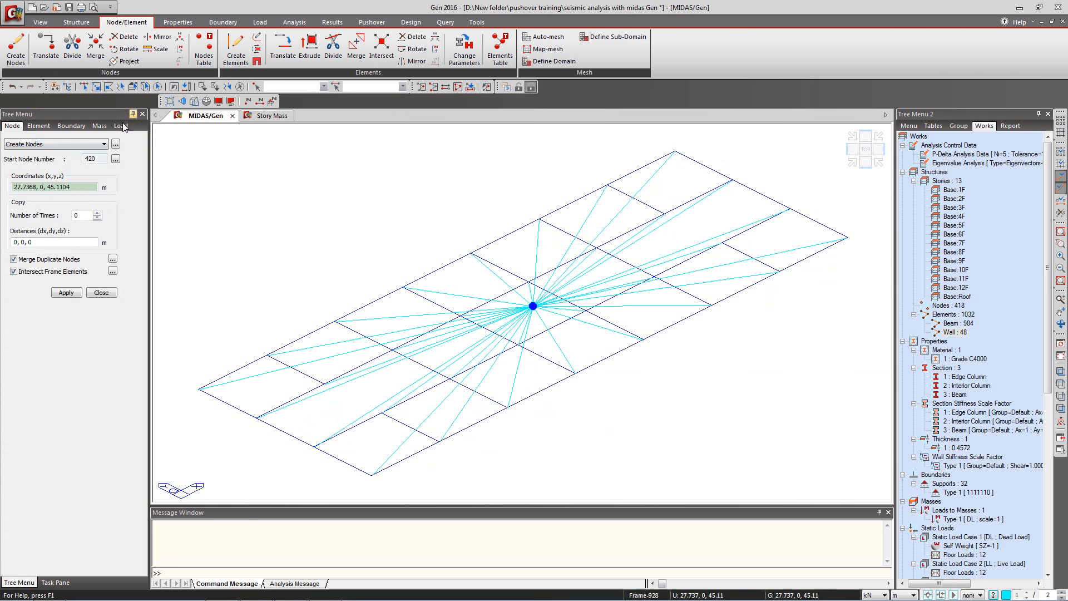
Step: Copy the Roof story's X and Y center-of-mass coordinates from the Story Mass table into Excel cells G9 and H9
left_click(260, 115)
left_click(462, 177)
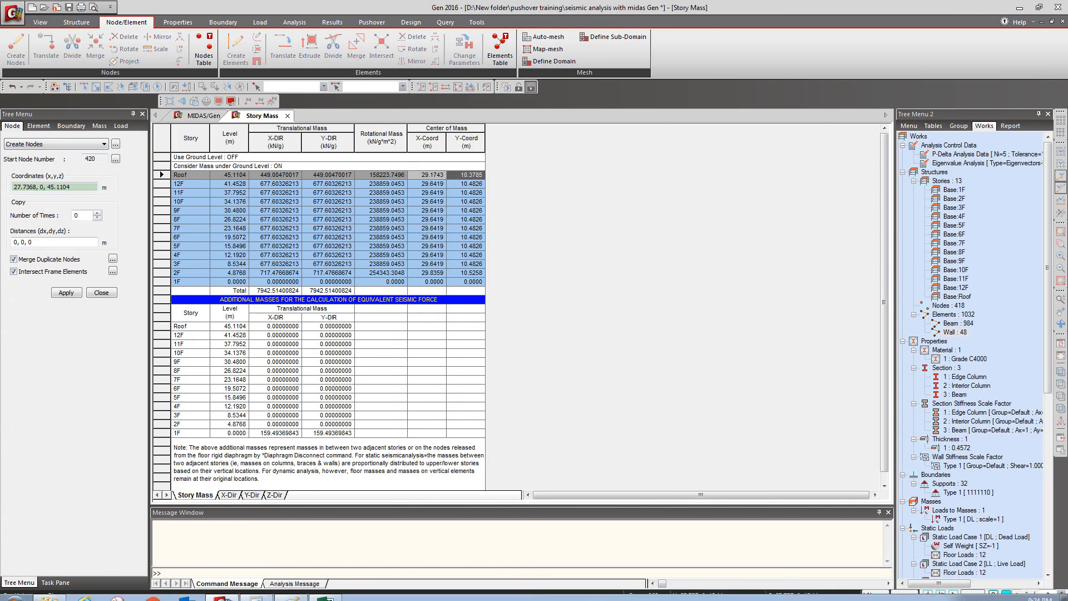
left_click(326, 590)
left_click(327, 203)
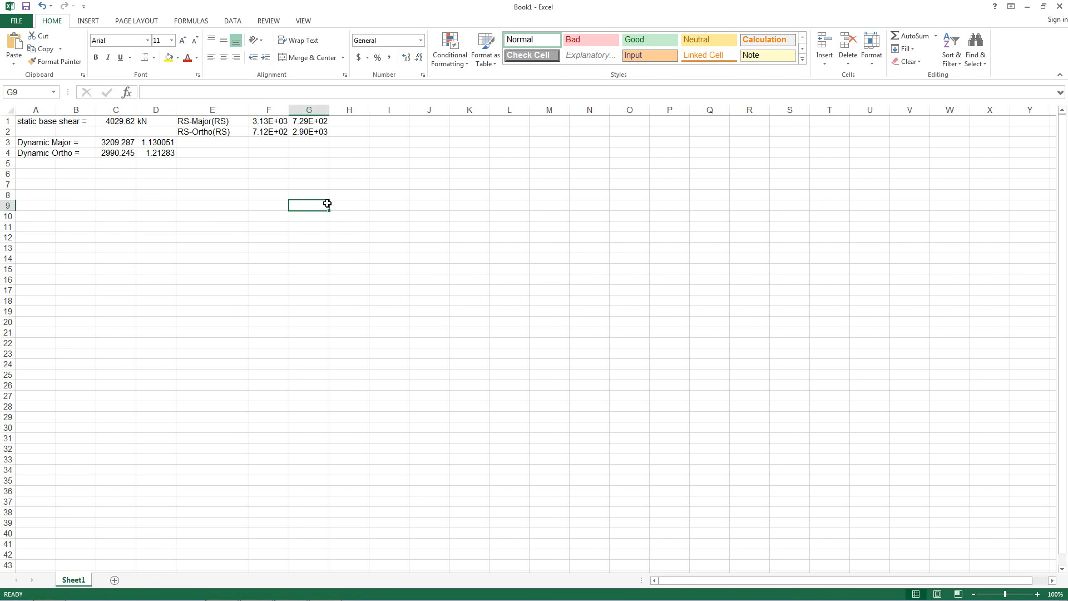
type("29.1743\t10.3785")
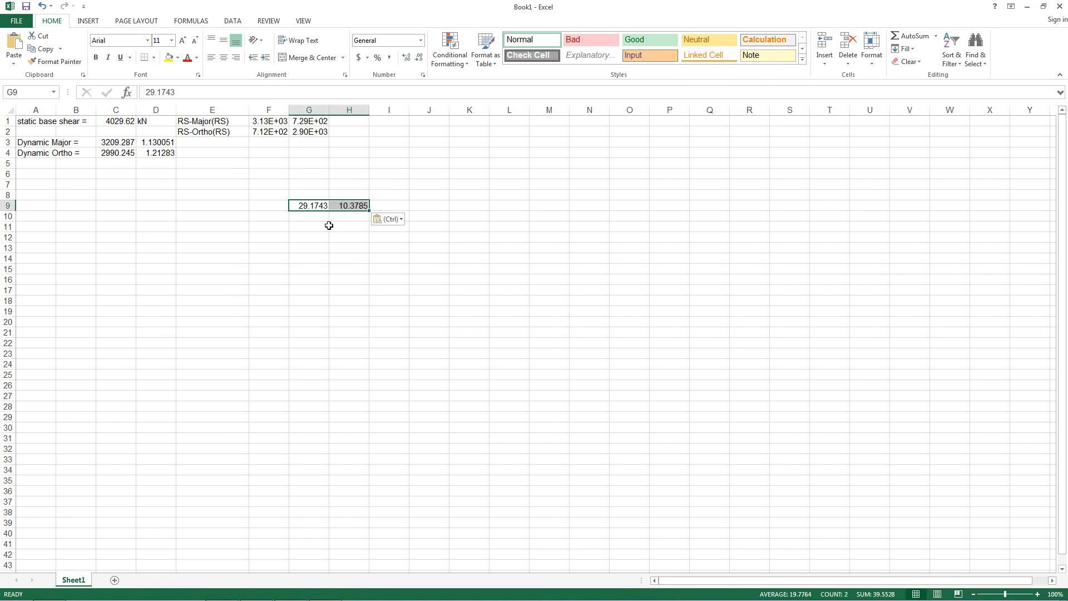
Step: Switch back to midas Gen, try creating a node at 27.7368, 103785, 45.1104, and undo it
key("alt+Tab")
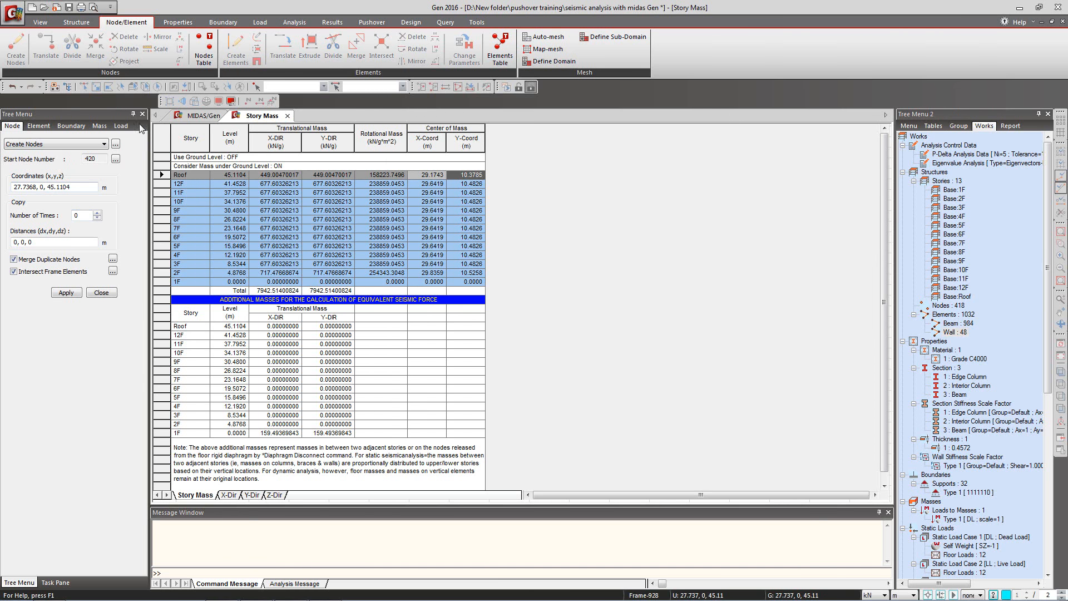
left_click(203, 116)
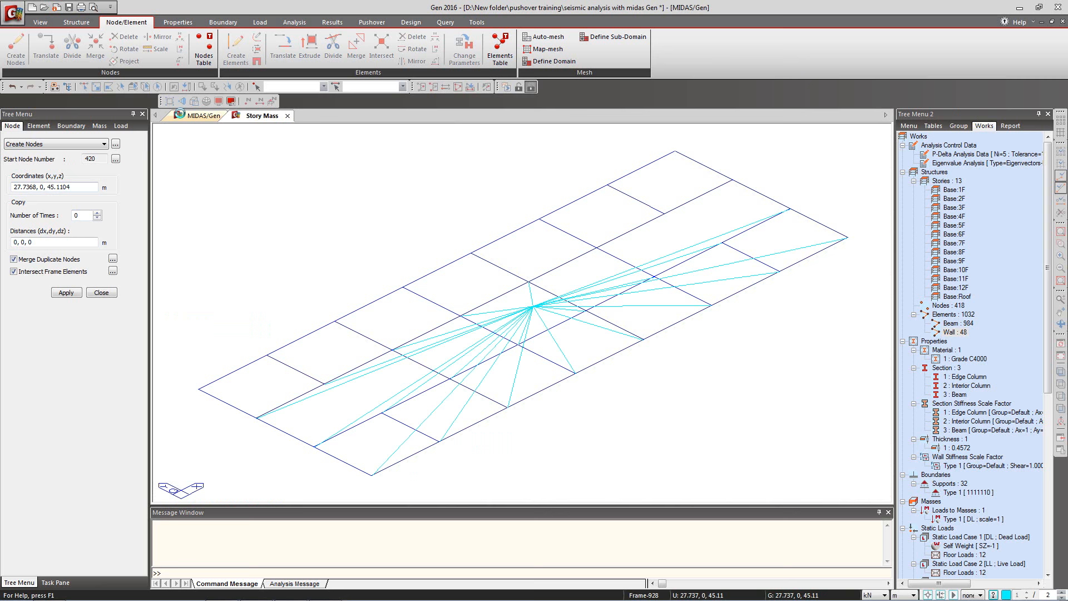
double_click(41, 188)
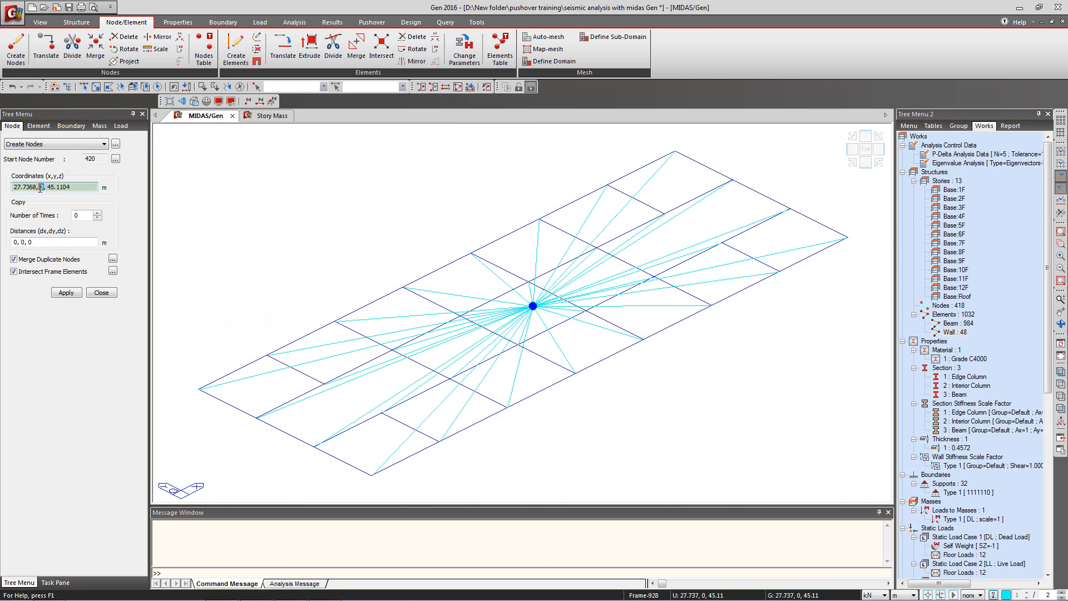
type("103785")
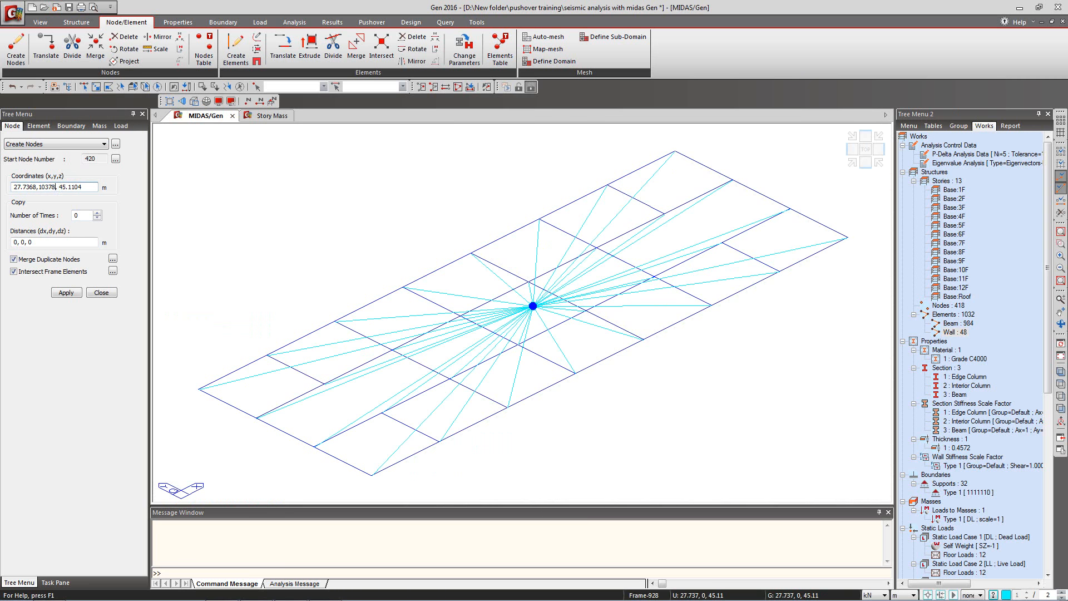
left_click(47, 242)
left_click(65, 293)
left_click(535, 331)
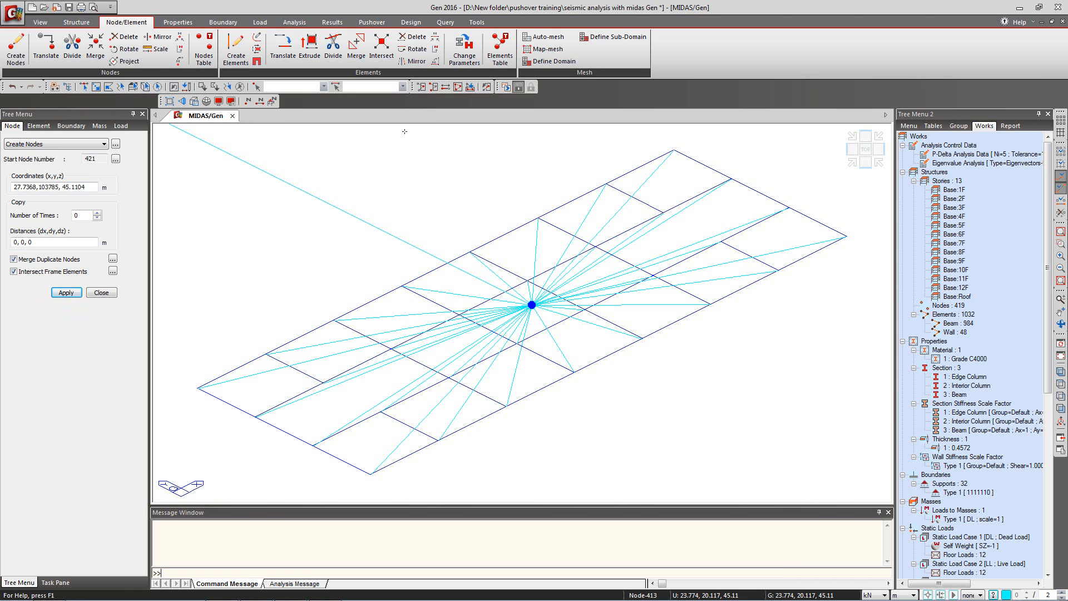
key("ctrl+z")
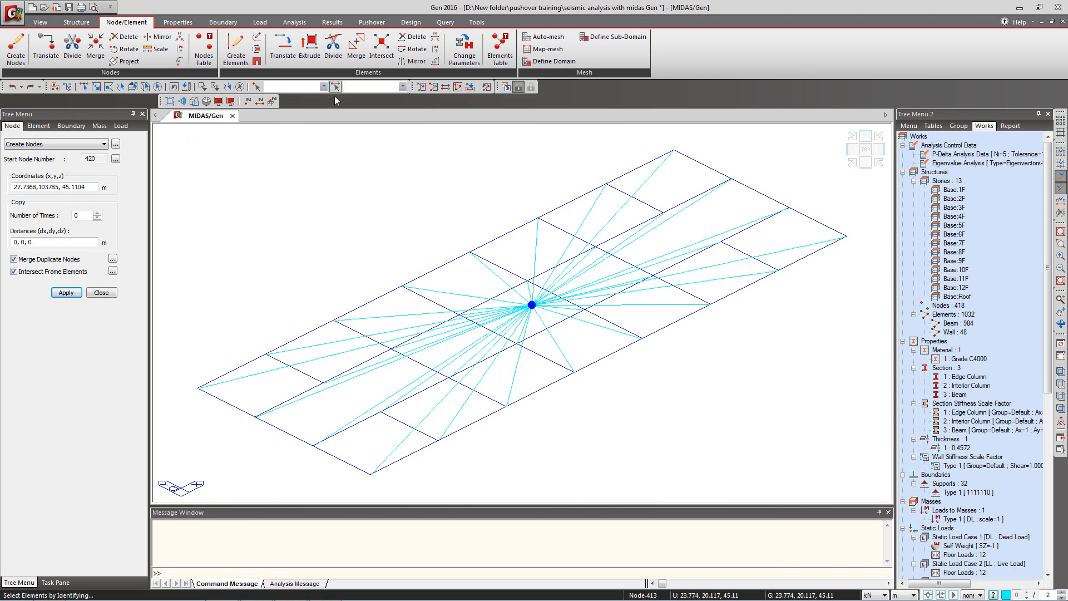
Step: Turn on the display of node symbols in the model view
left_click(219, 100)
left_click(457, 190)
left_click(453, 238)
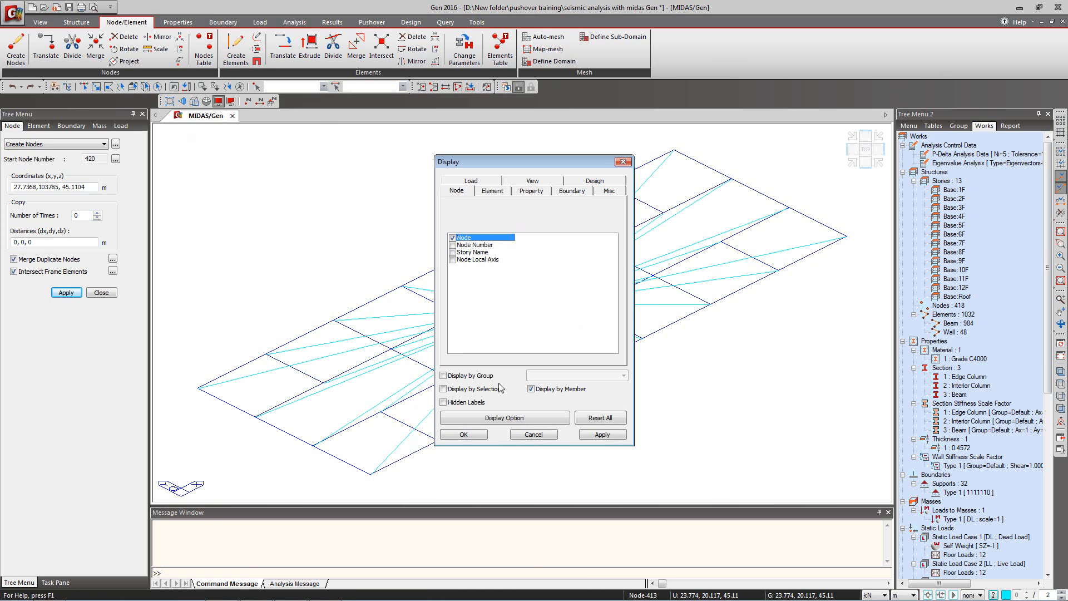
left_click(476, 434)
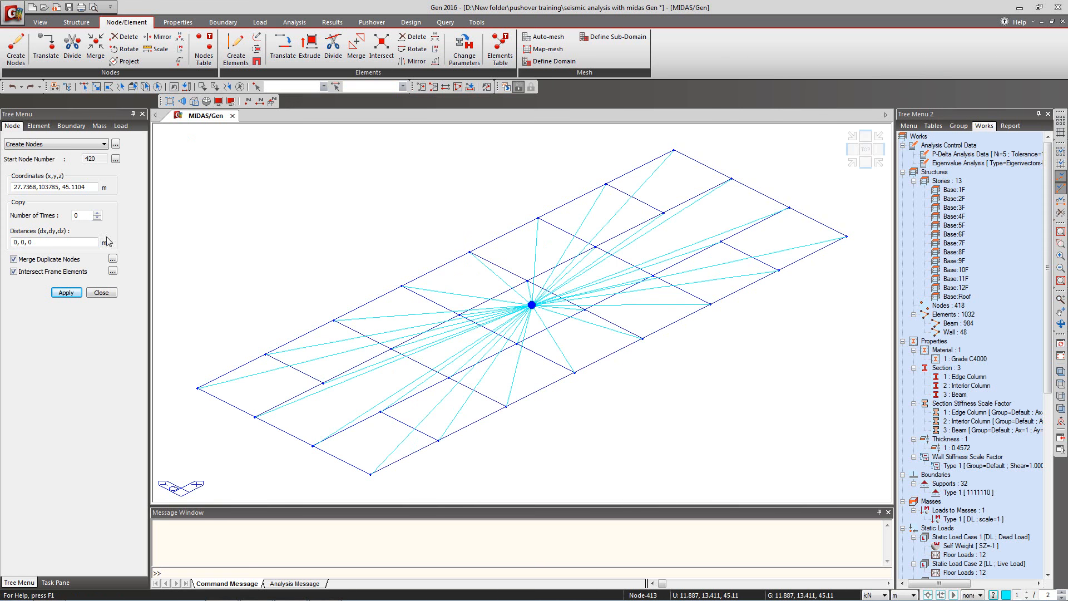
Step: Try creating a node at 27.7368, 10.3785, 45.1104, and undo it
left_click(46, 187)
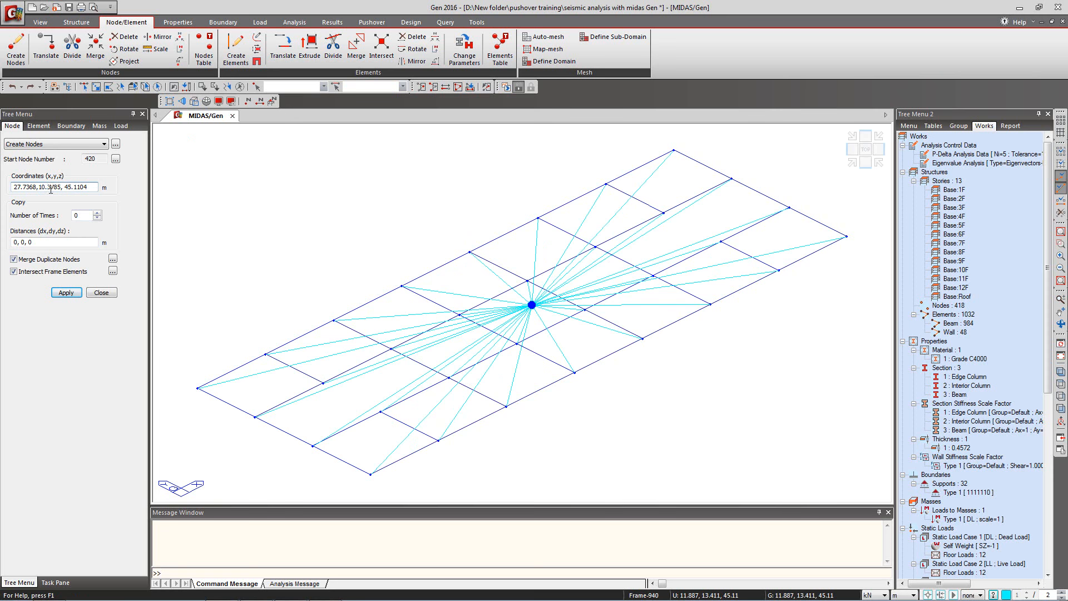
left_click(73, 292)
left_click(13, 90)
Step: Create a node at 31.6992, 10.3785, 45.1104 using the Y center-of-mass coordinate noted in Excel
left_click(93, 189)
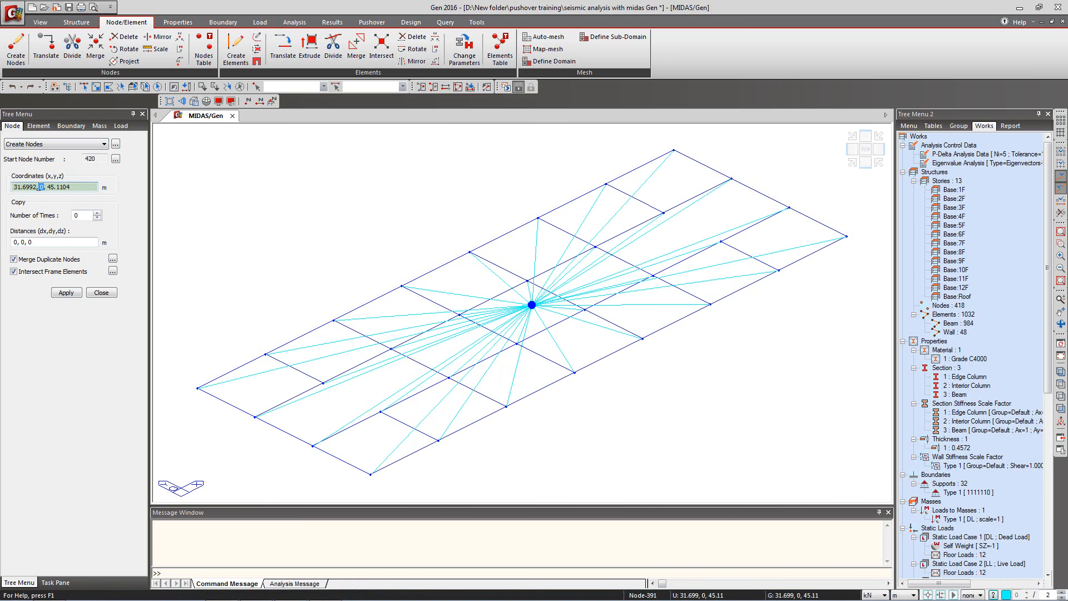
key("alt+Tab")
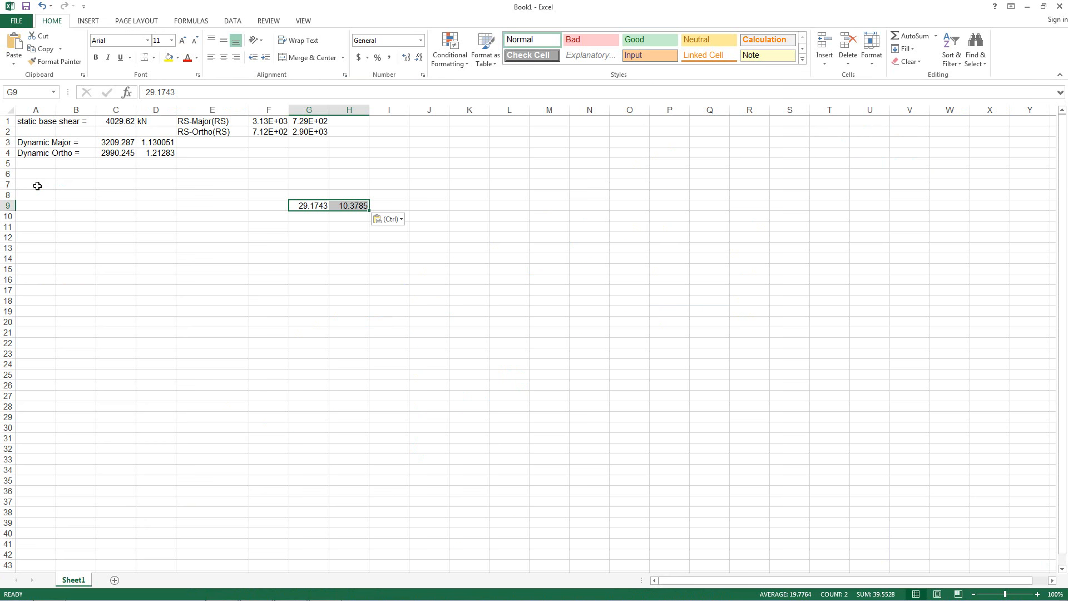
key("alt+Tab")
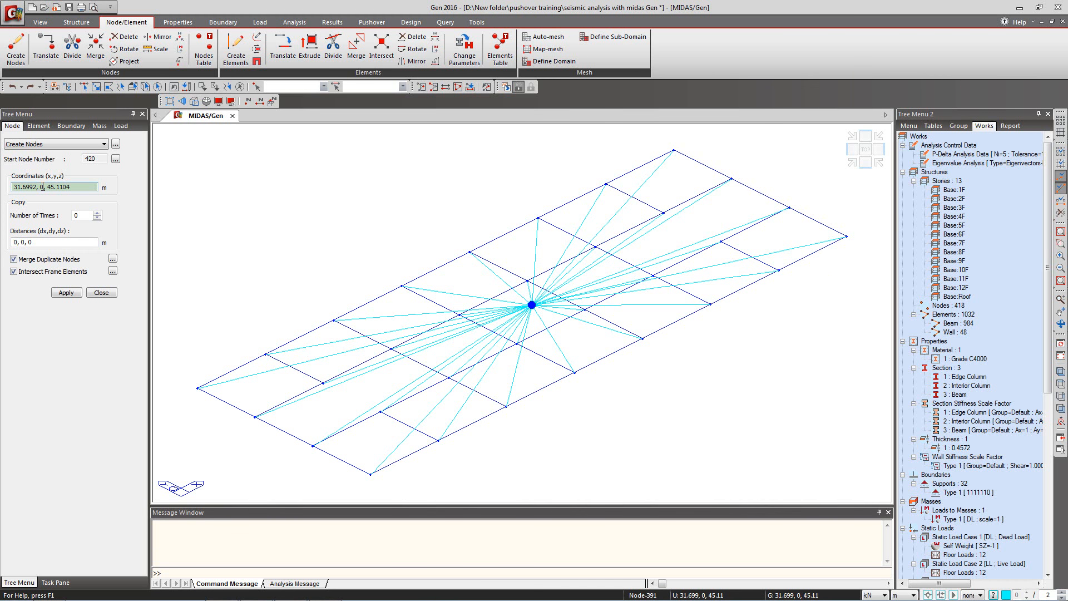
double_click(42, 187)
type("10.378")
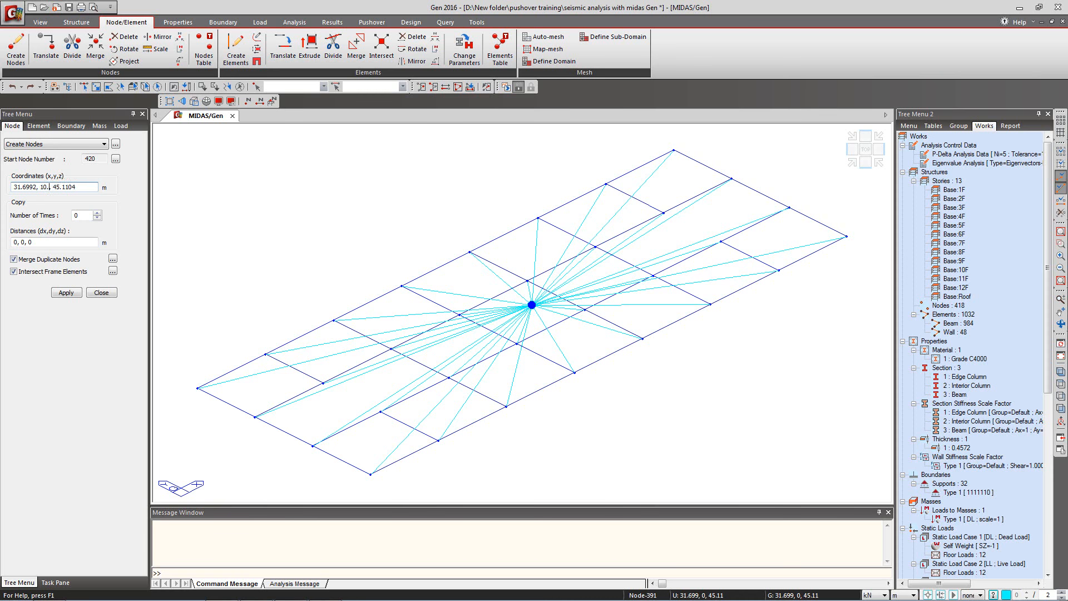
type("5")
left_click(66, 293)
Step: Pick the roof edge point 27.7368, 20.1168, 45.1104 for the next node and check the center-of-mass coordinates in Excel
triple_click(93, 187)
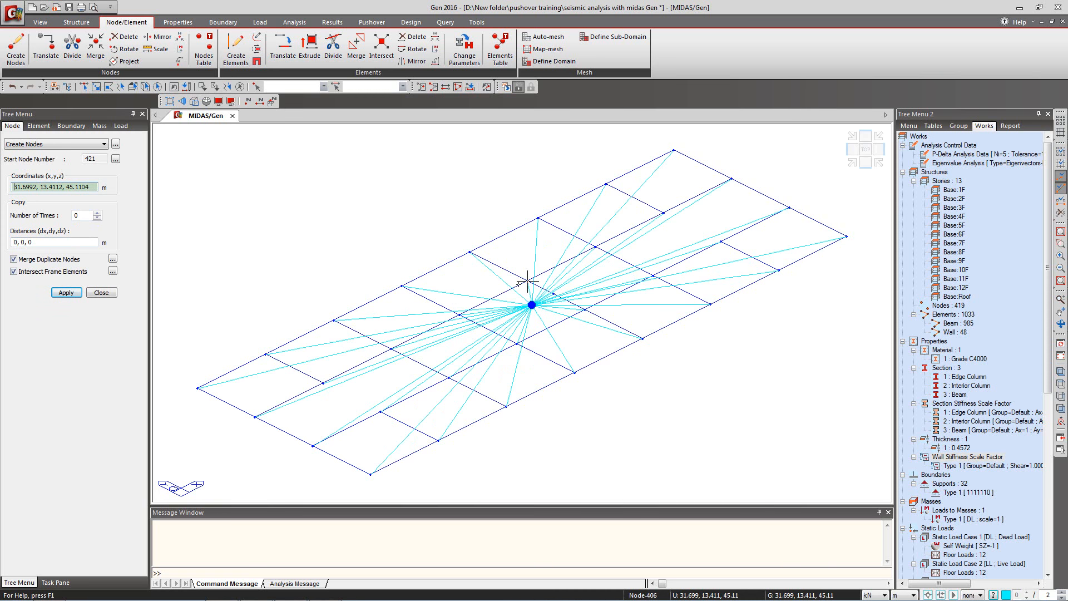
mouse_move(527, 281)
mouse_move(493, 299)
mouse_move(435, 269)
mouse_move(223, 592)
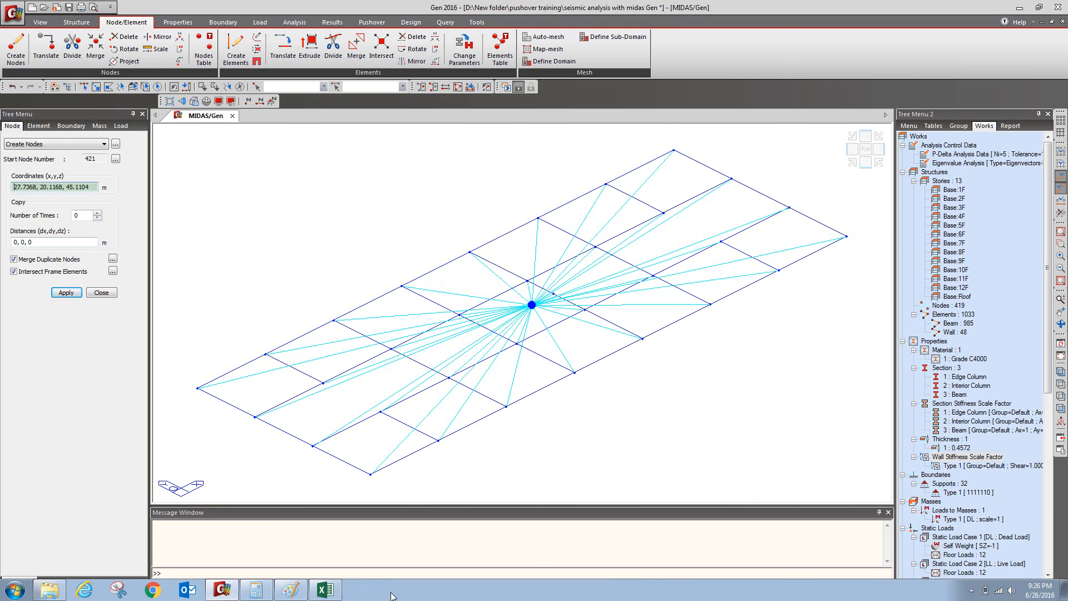
left_click(326, 591)
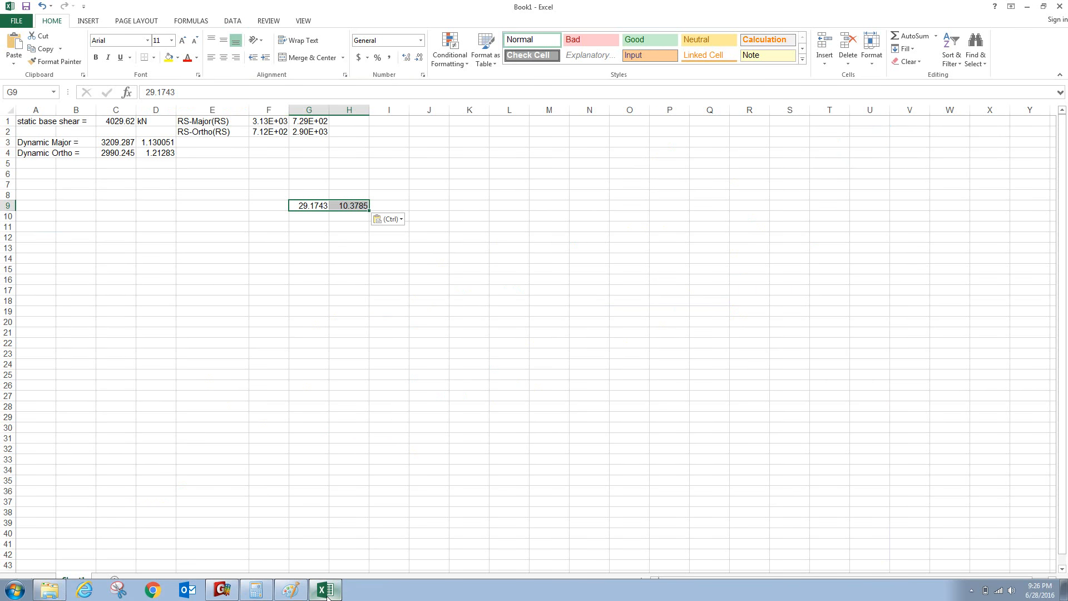
left_click(326, 591)
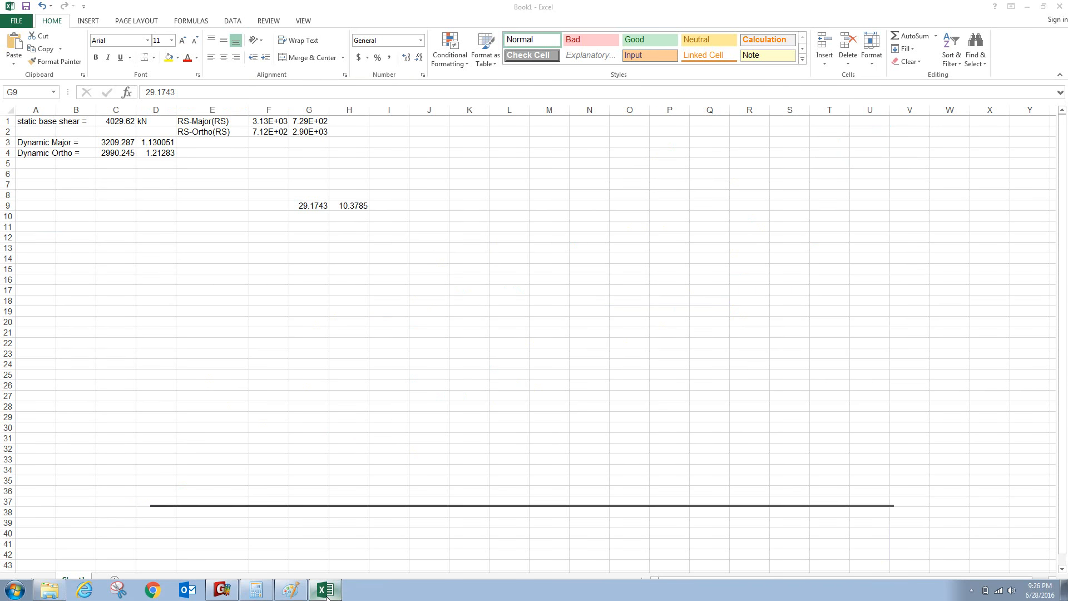
Step: Replace the X coordinate with the noted center-of-mass value and create a node at 29.1743, 20.1168, 45.1104
left_click(37, 184)
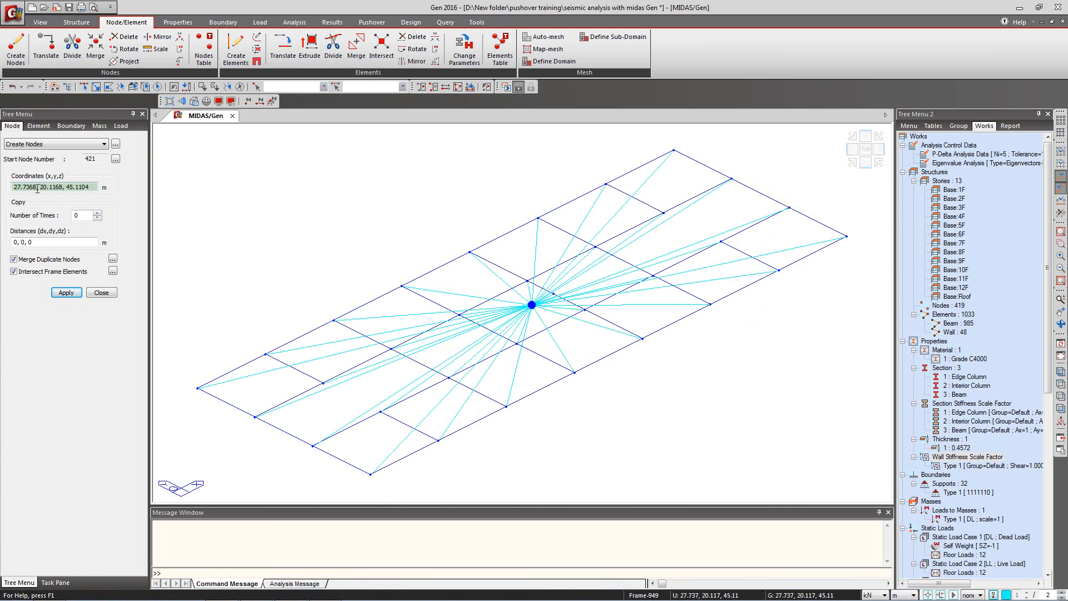
left_click_drag(37, 189, 2, 186)
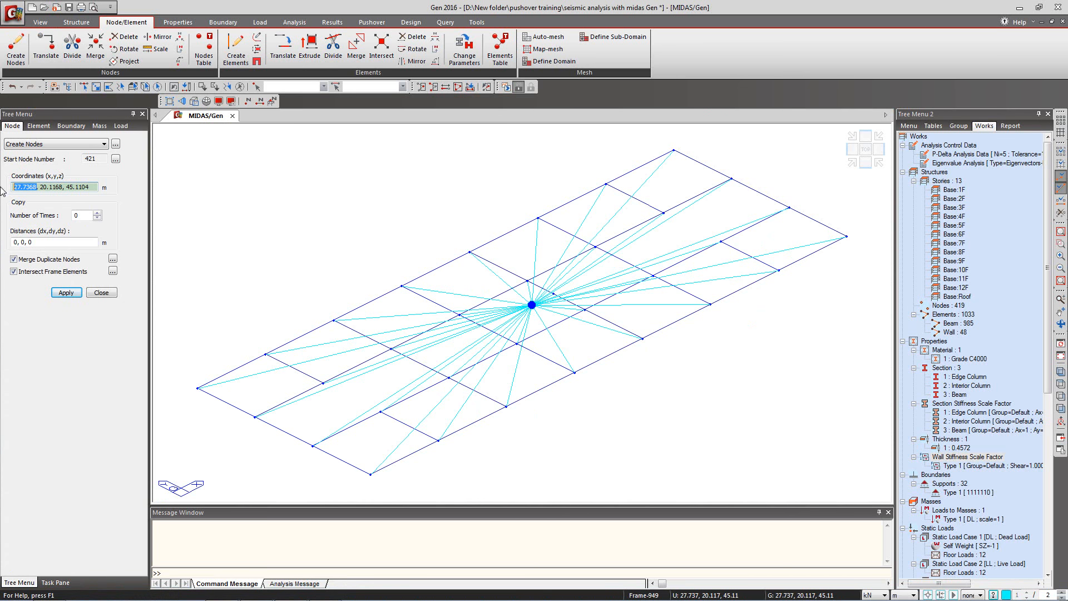
key("alt+Tab")
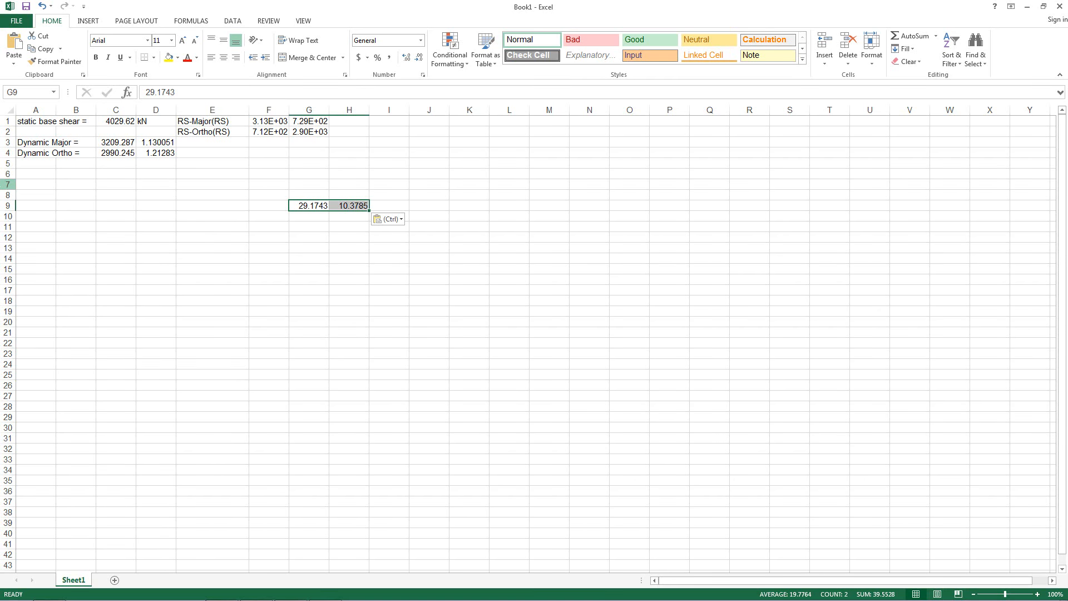
key("alt+Tab")
type("29.")
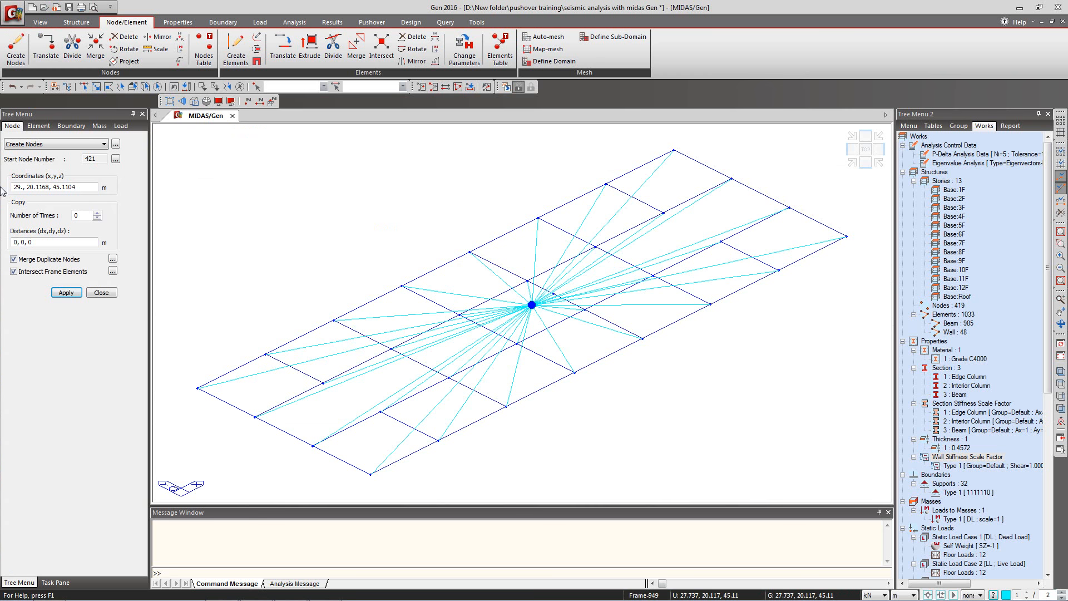
left_click(23, 187)
left_click(21, 186)
type("1743")
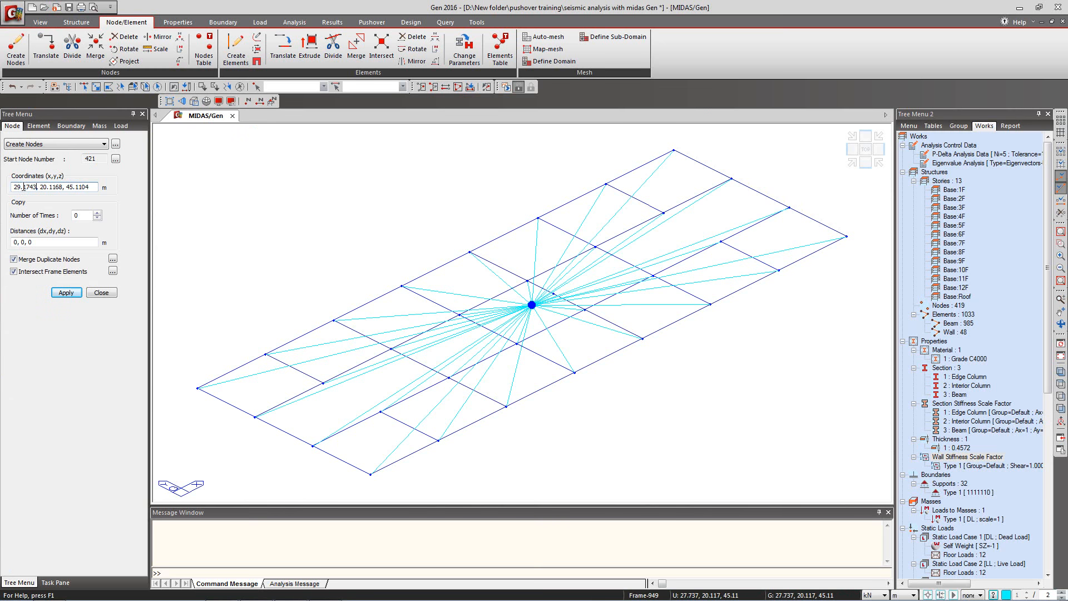
left_click(66, 292)
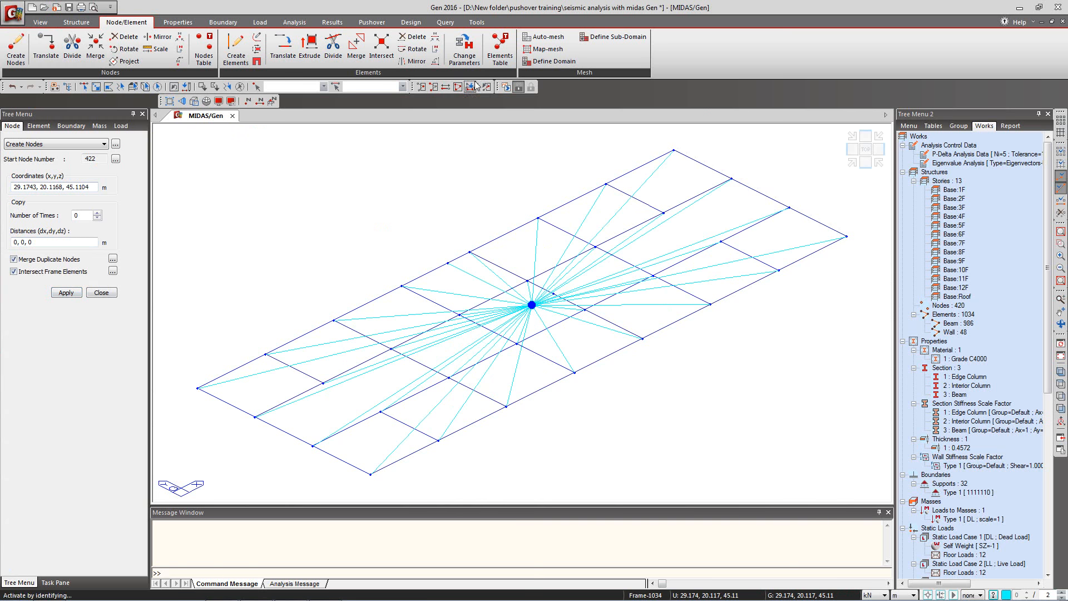
Step: Check the new roof nodes with element numbers in top view, and return to the isometric view with node numbers shown
left_click(260, 101)
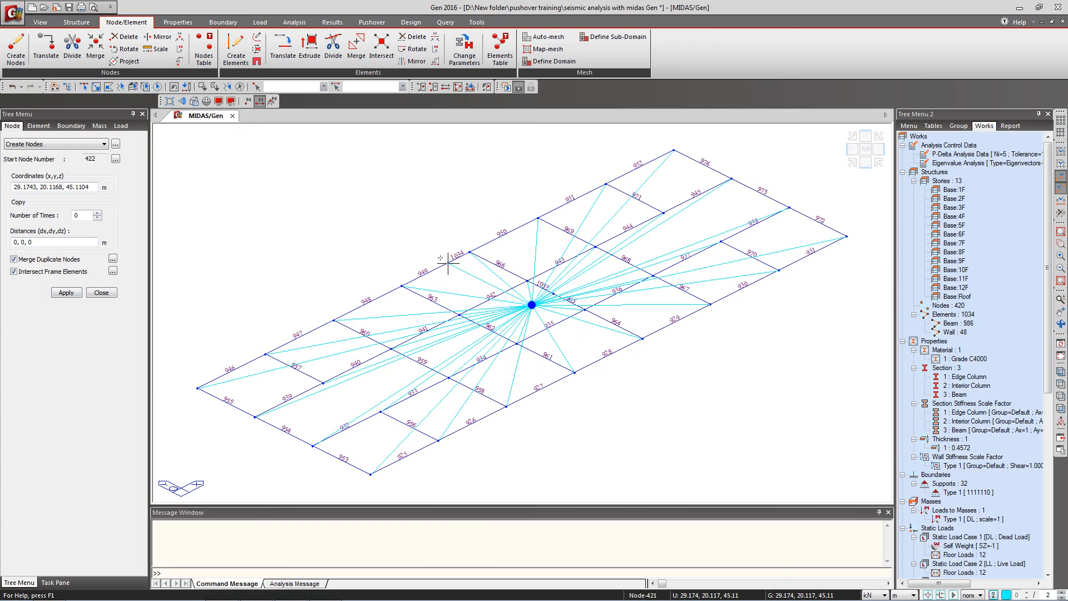
left_click(869, 149)
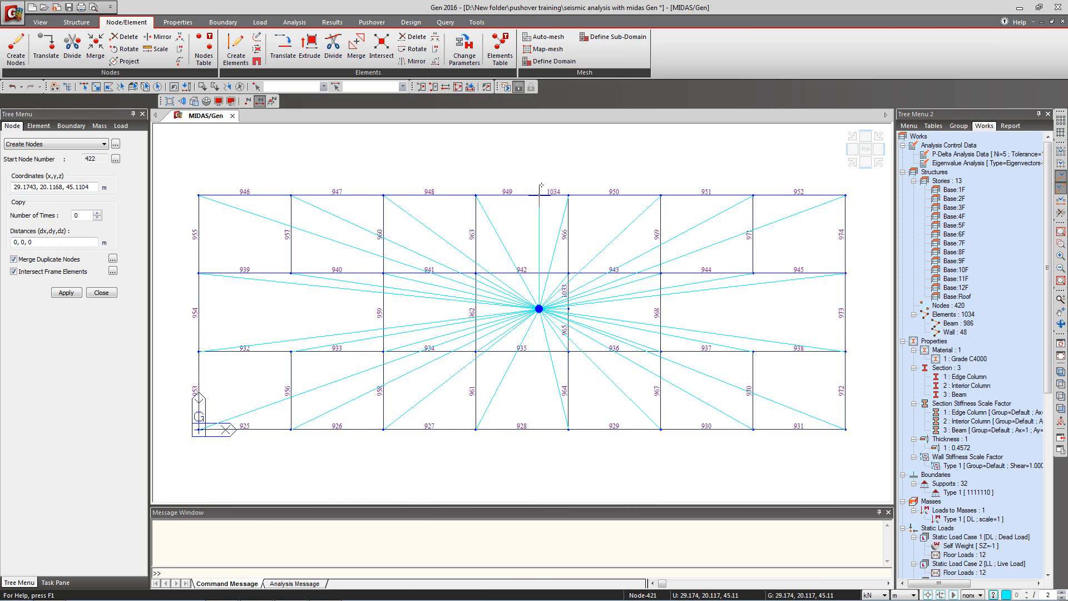
left_click(851, 163)
left_click(259, 101)
left_click(247, 100)
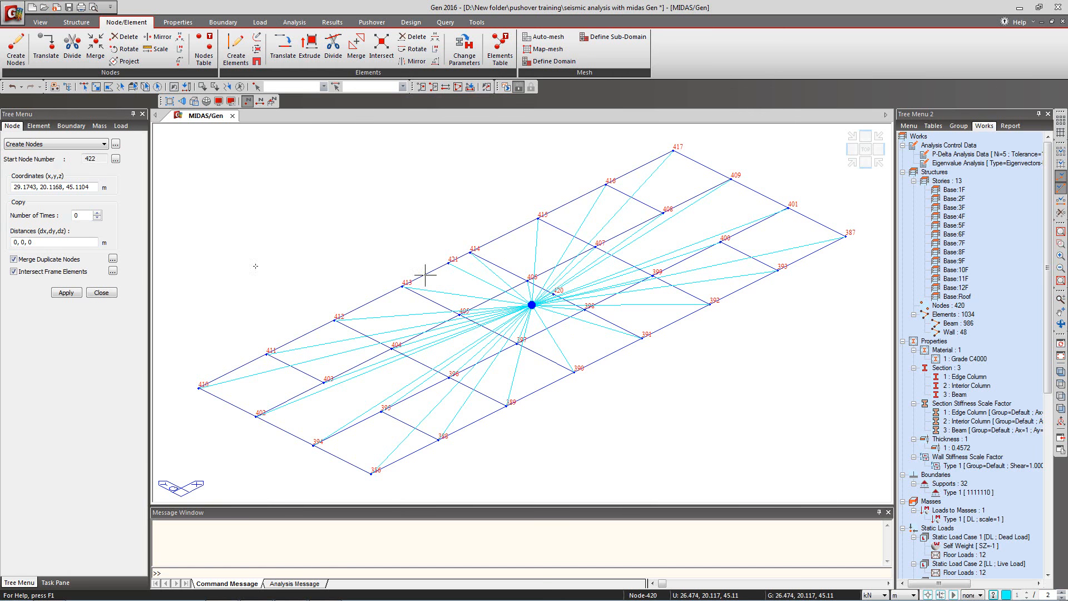
Step: Finish node creation, reactivate the whole model and run the analysis, continuing without updating the story data
left_click(108, 292)
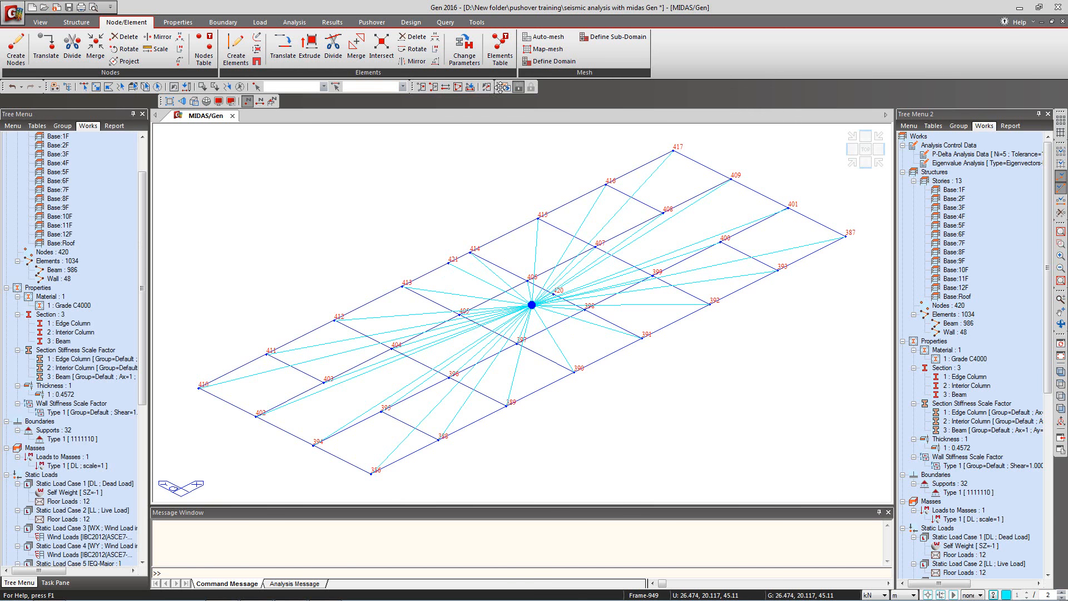
left_click(458, 87)
left_click(505, 87)
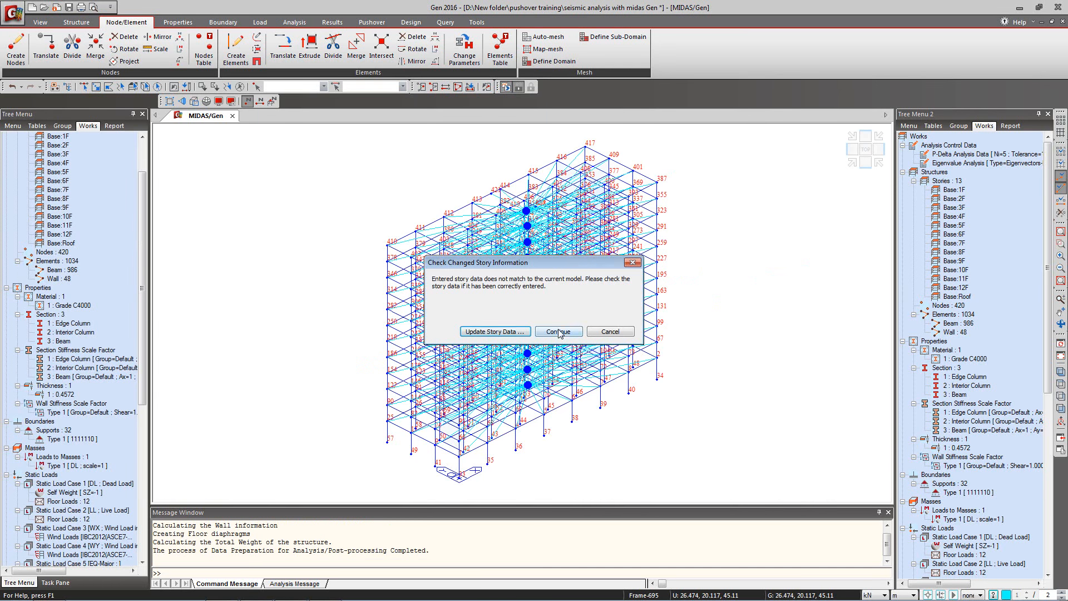
left_click(558, 330)
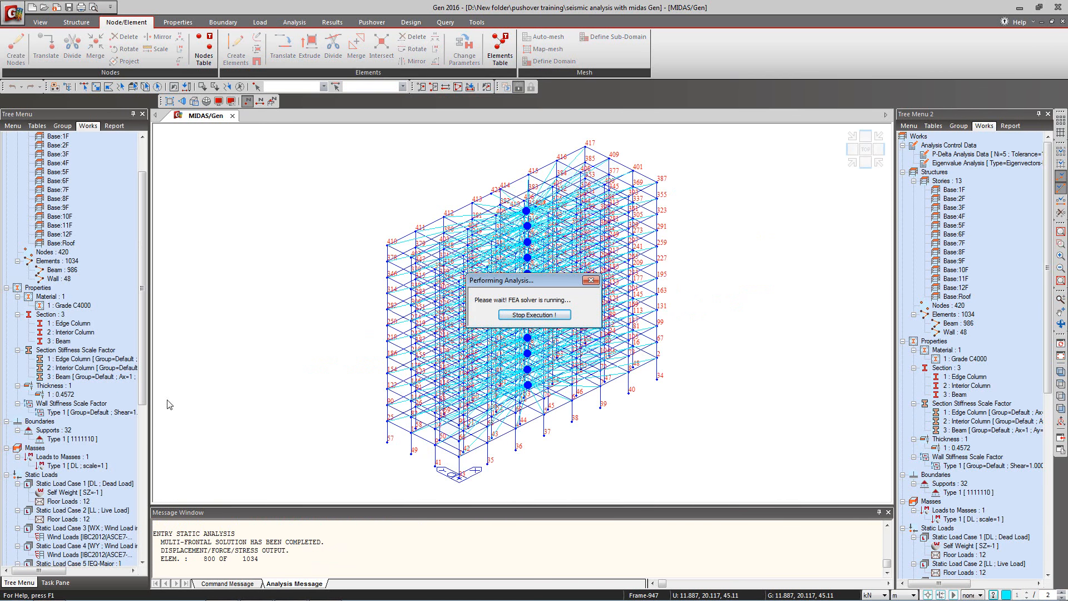
Step: Check which beams use the section 3 beam rebar data by selecting them in the model, and clear the selection
left_click_drag(143, 364, 143, 508)
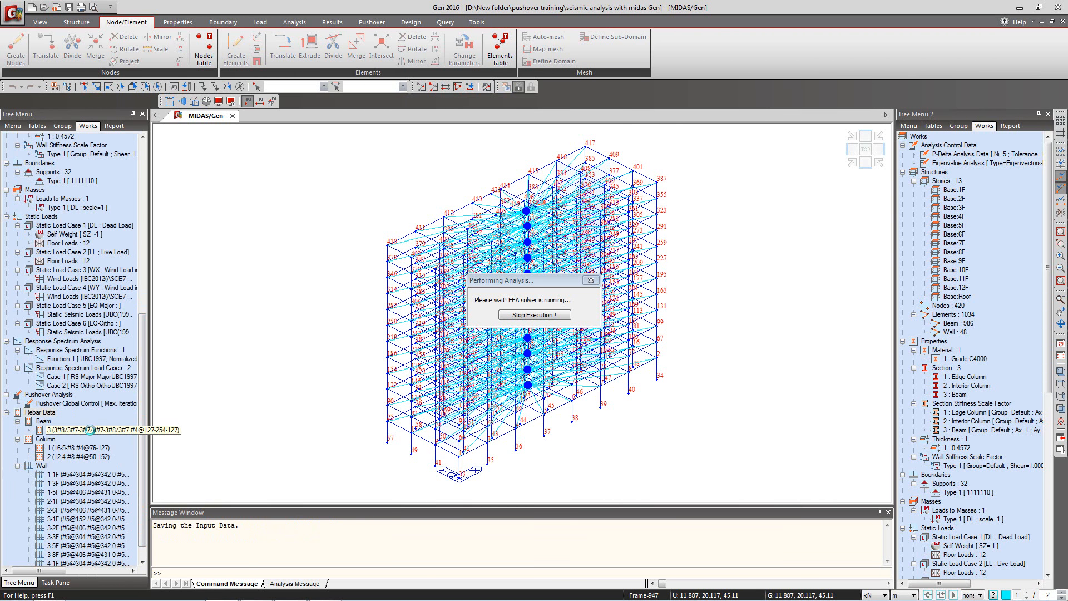
left_click(91, 430)
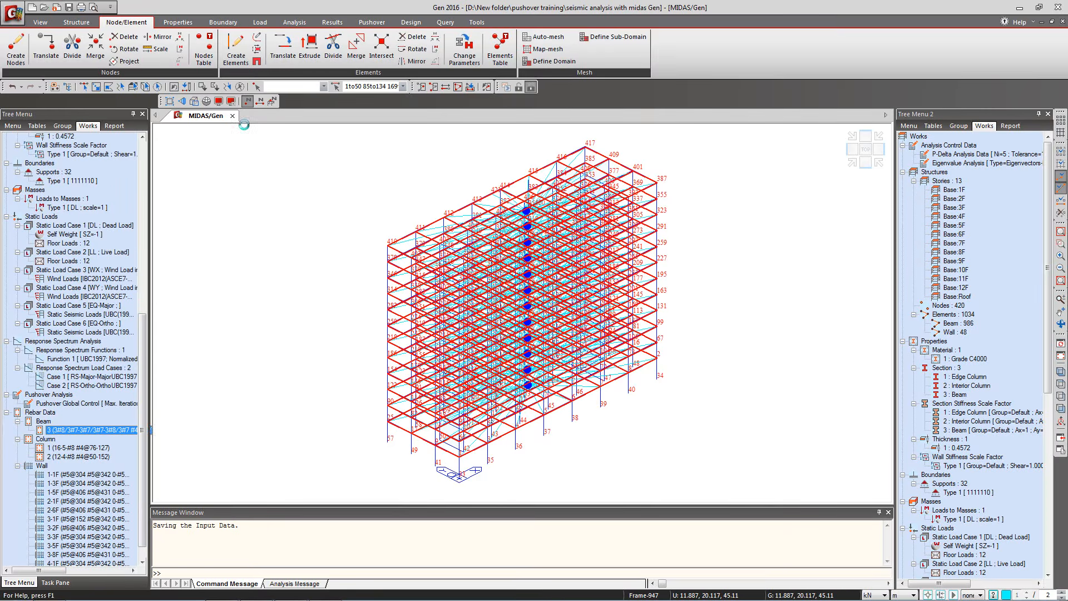
left_click(256, 86)
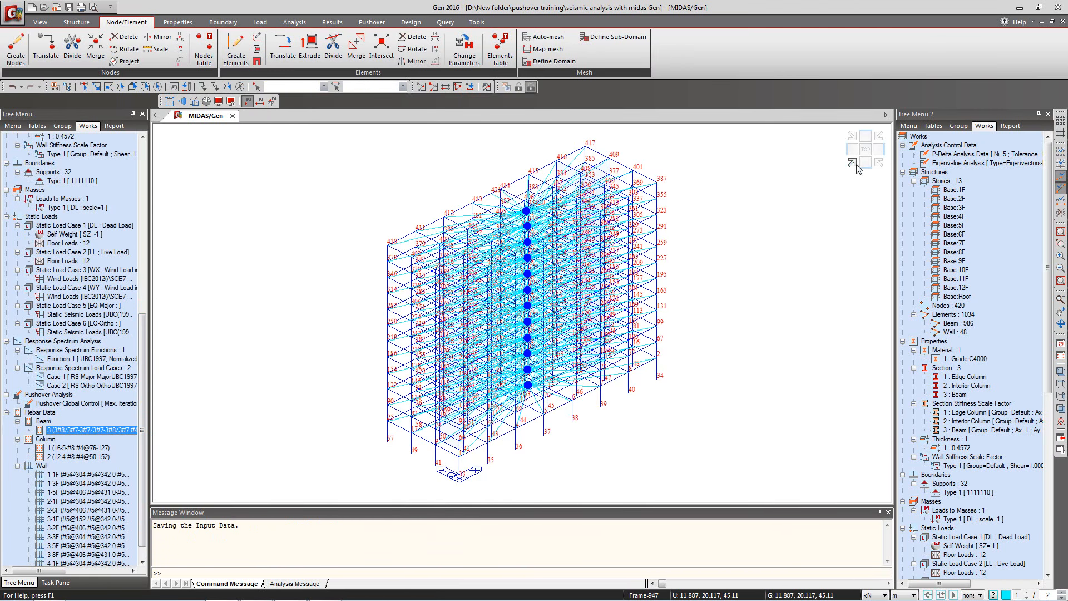
Step: Hide the node numbers and turn off the Story Diaphragm boundary display in the model view
left_click(249, 101)
left_click(219, 100)
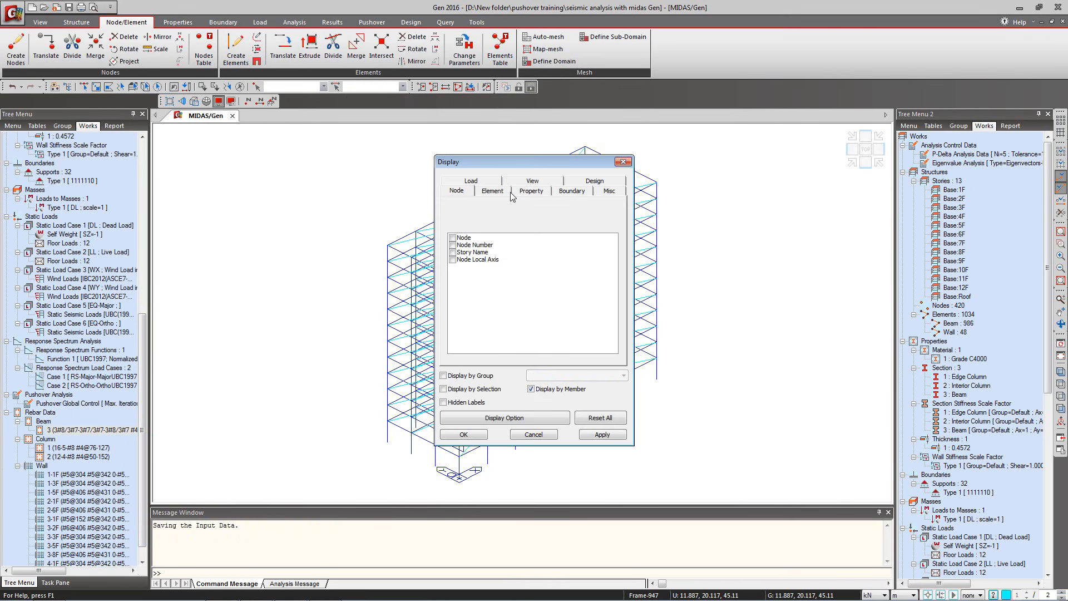
left_click(573, 191)
left_click_drag(614, 264, 617, 331)
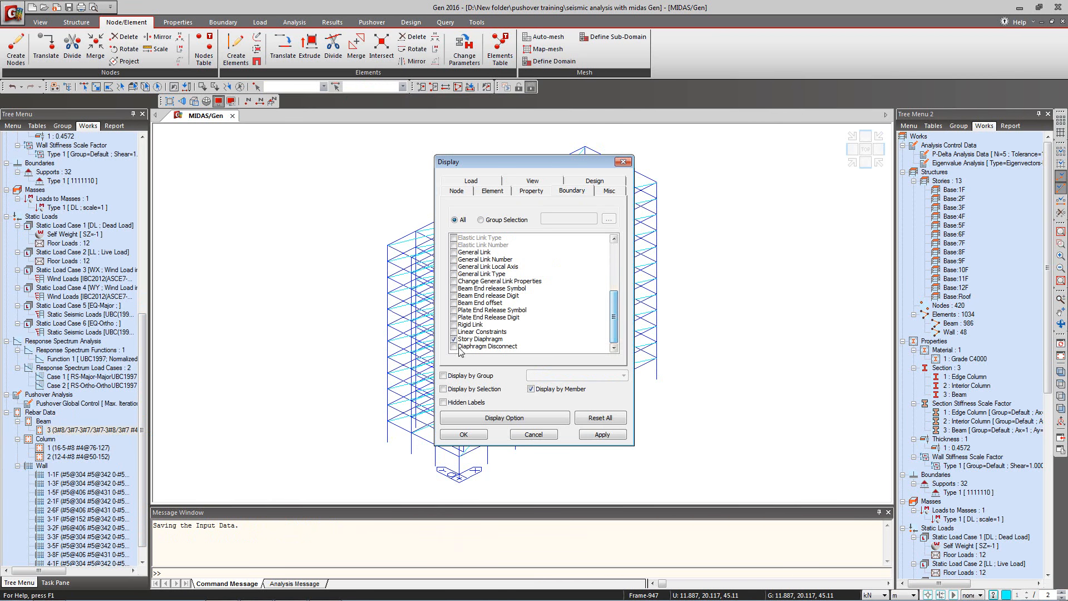
left_click(454, 338)
left_click(464, 434)
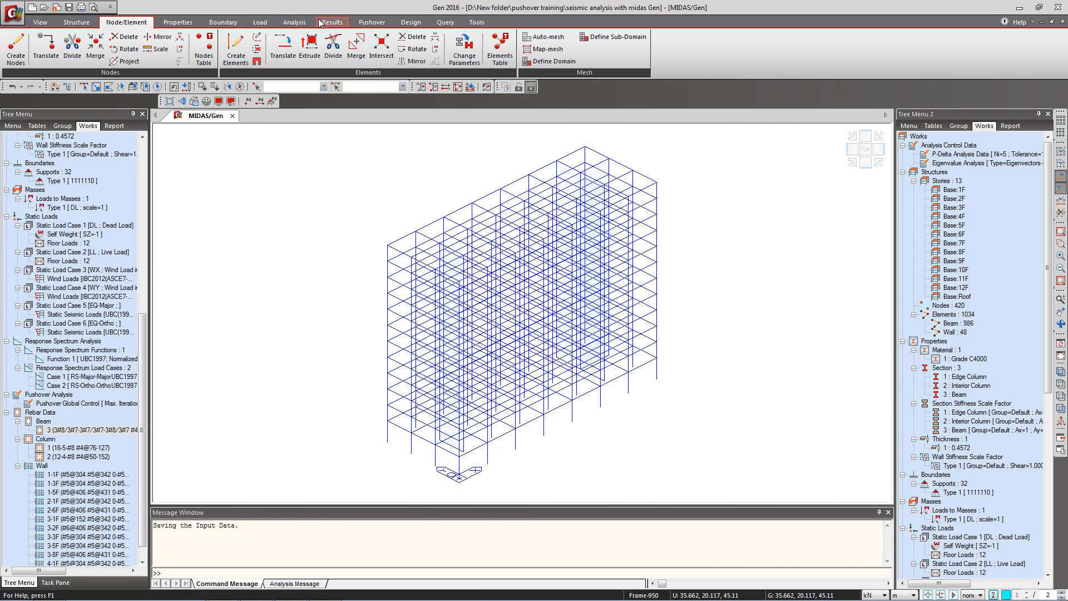
Step: Start a new pushover load case named LC-X with P-Delta effect, initial load, cumulative reaction/story shear and cumulative displacement enabled
left_click(372, 22)
left_click(43, 62)
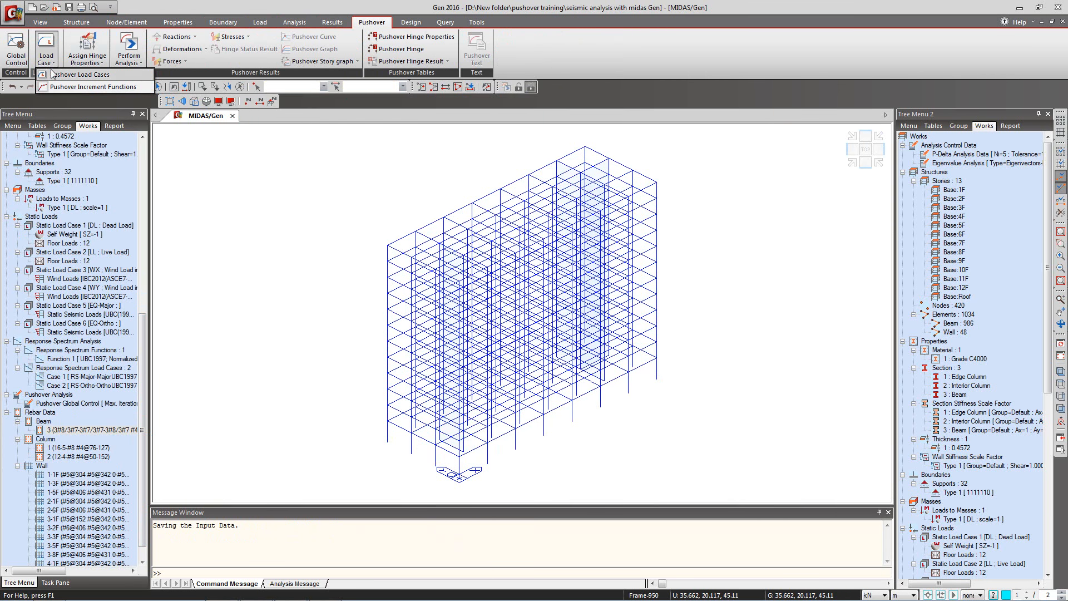
left_click(73, 74)
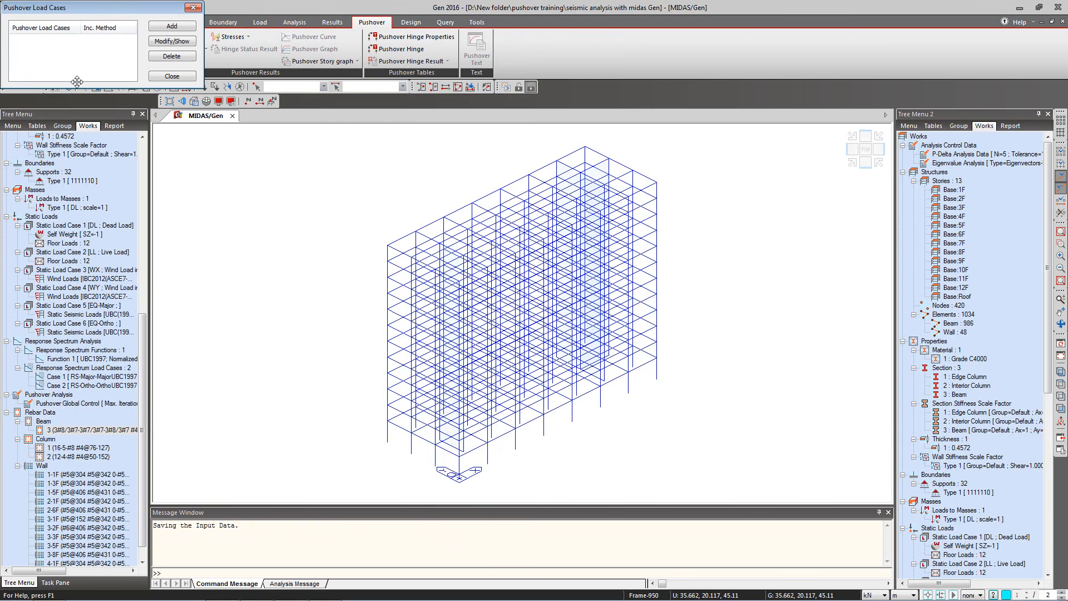
left_click(171, 27)
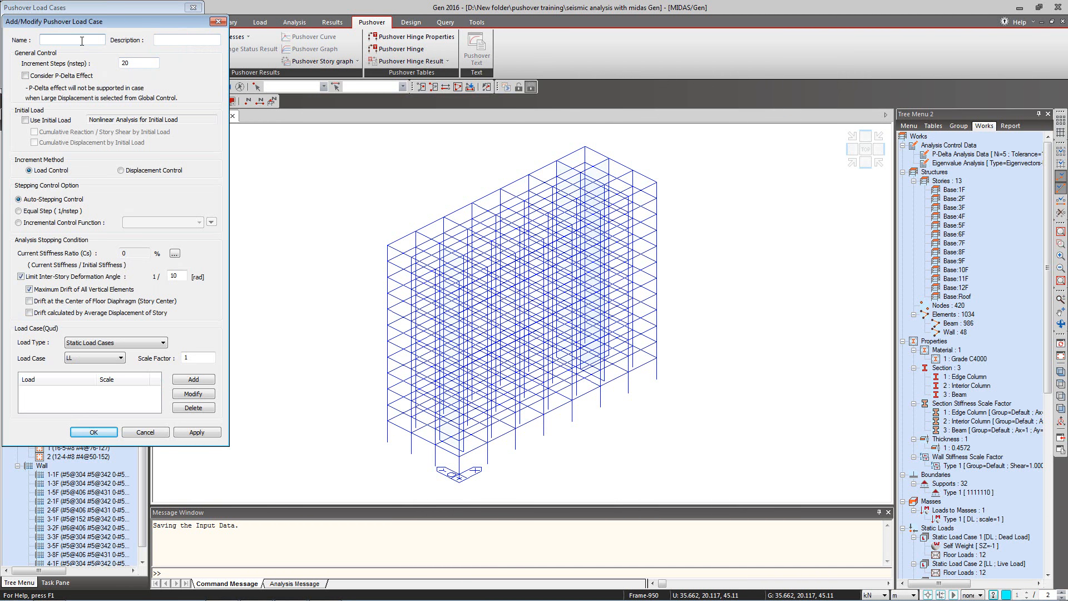
type("LC-X")
left_click(35, 77)
left_click(25, 120)
left_click(34, 132)
left_click(35, 144)
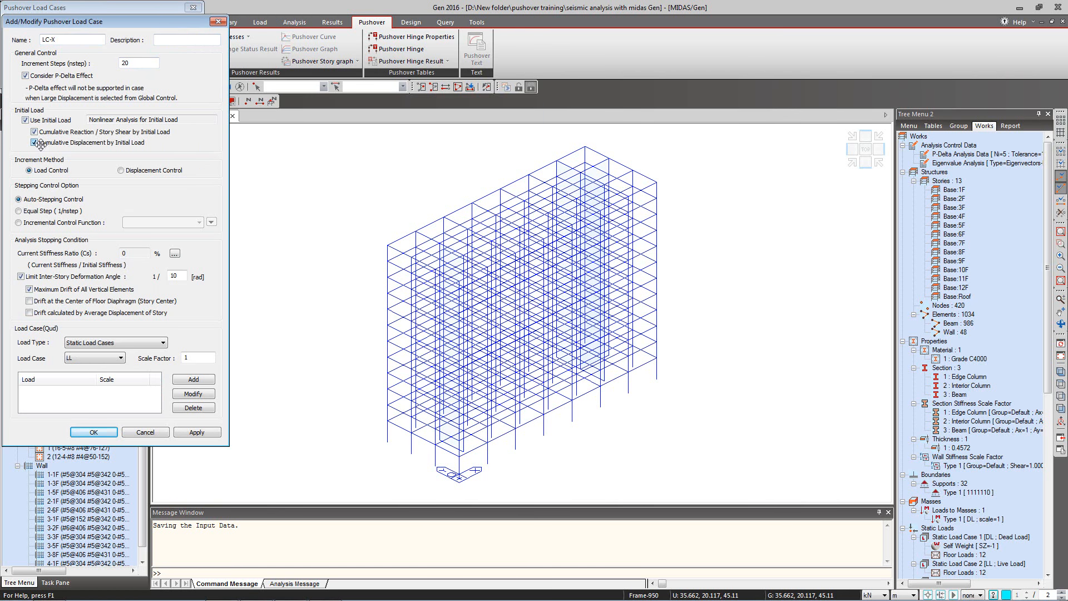
Step: Set LC-X to displacement control at master node 420 with 0.6 m maximum displacement, and disable the inter-story deformation angle limit
left_click(128, 173)
left_click(36, 221)
left_click(73, 234)
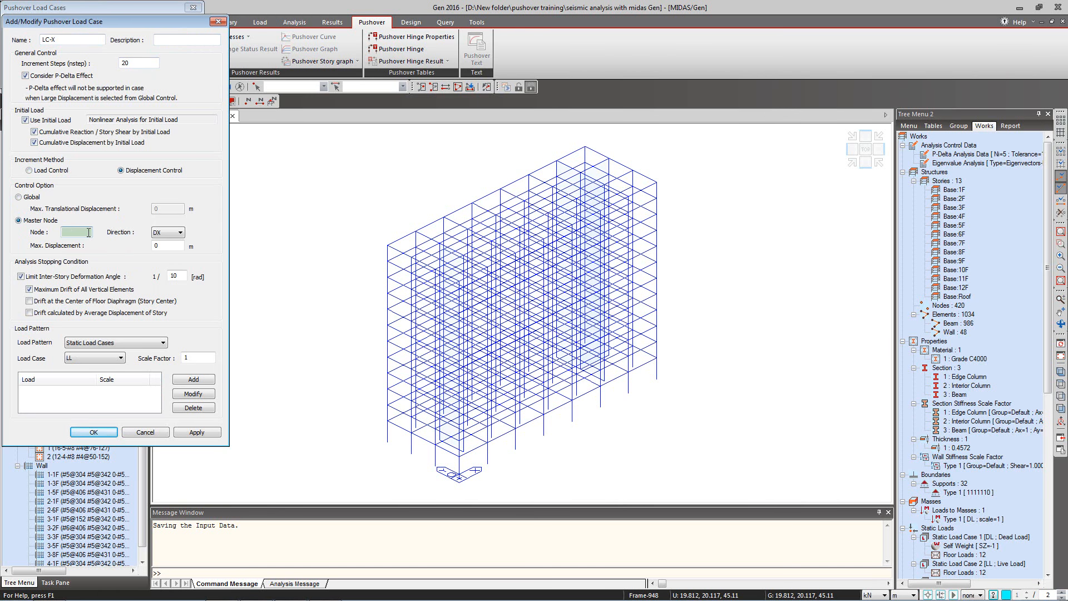
type("420")
left_click(156, 246)
type("0.6")
left_click(20, 277)
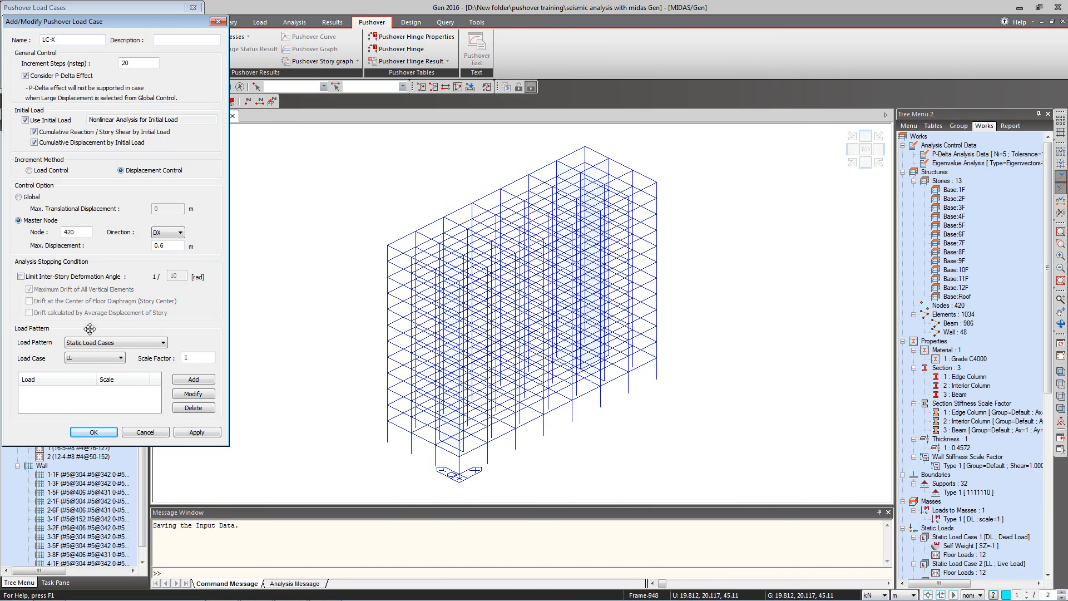
Step: Set LC-X's load pattern to Mode Shape and move the load case dialog clear of the model view
left_click(135, 343)
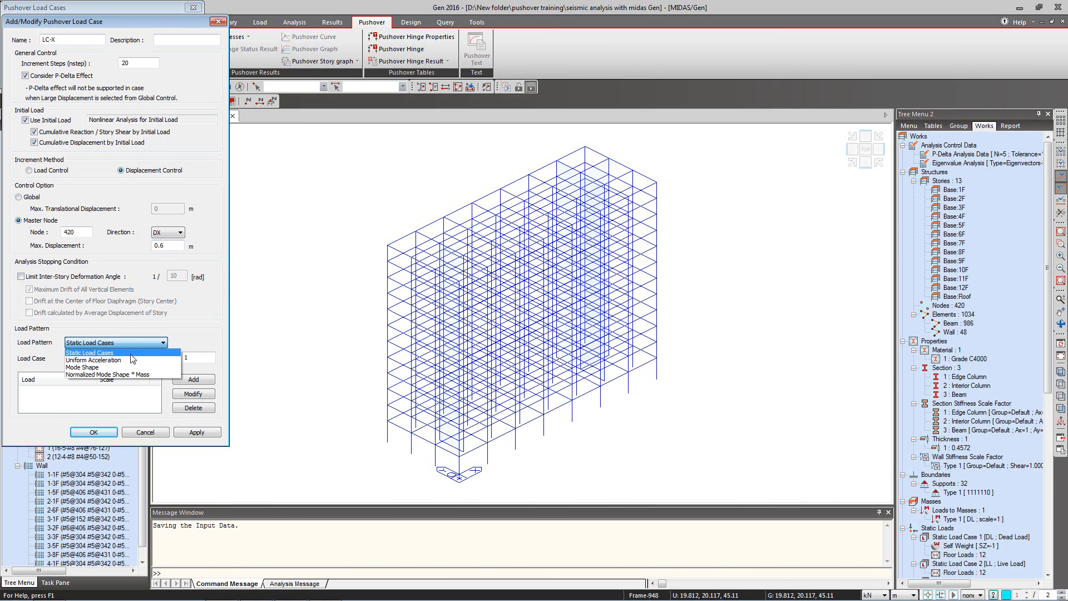
left_click(122, 367)
left_click_drag(110, 22, 874, 129)
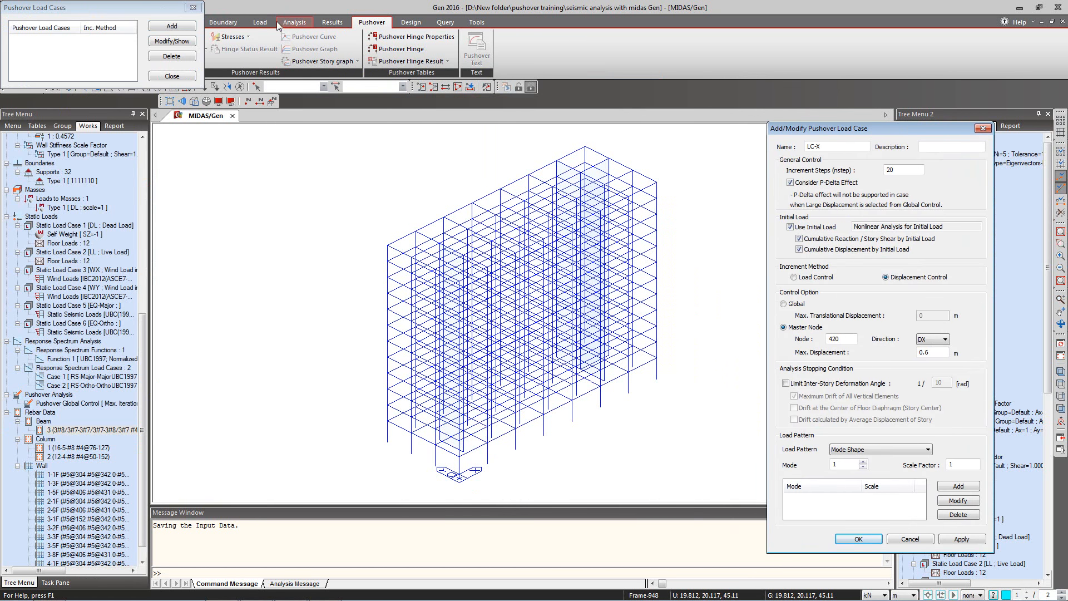
Step: Examine the eigenvalue results table for the modal participation masses of the first modes in X and Y translation
left_click(329, 23)
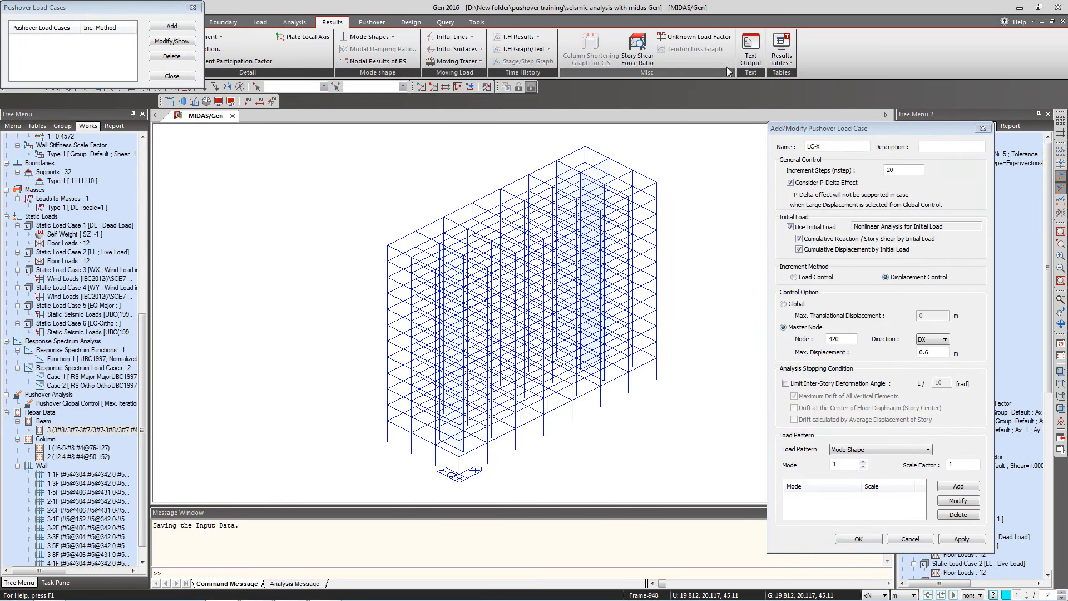
left_click(781, 56)
left_click(815, 233)
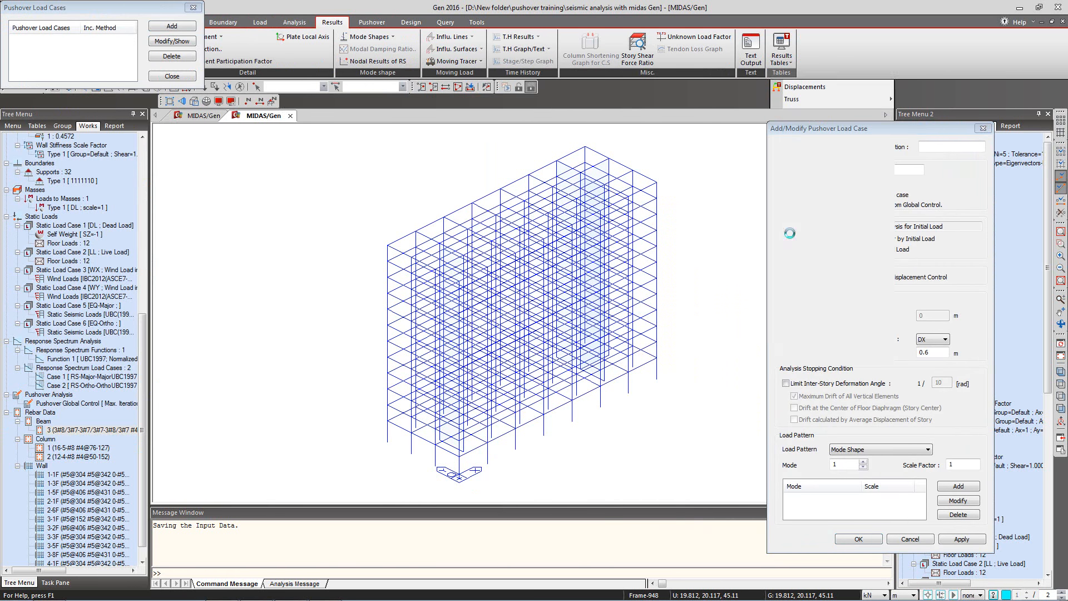
left_click(651, 224)
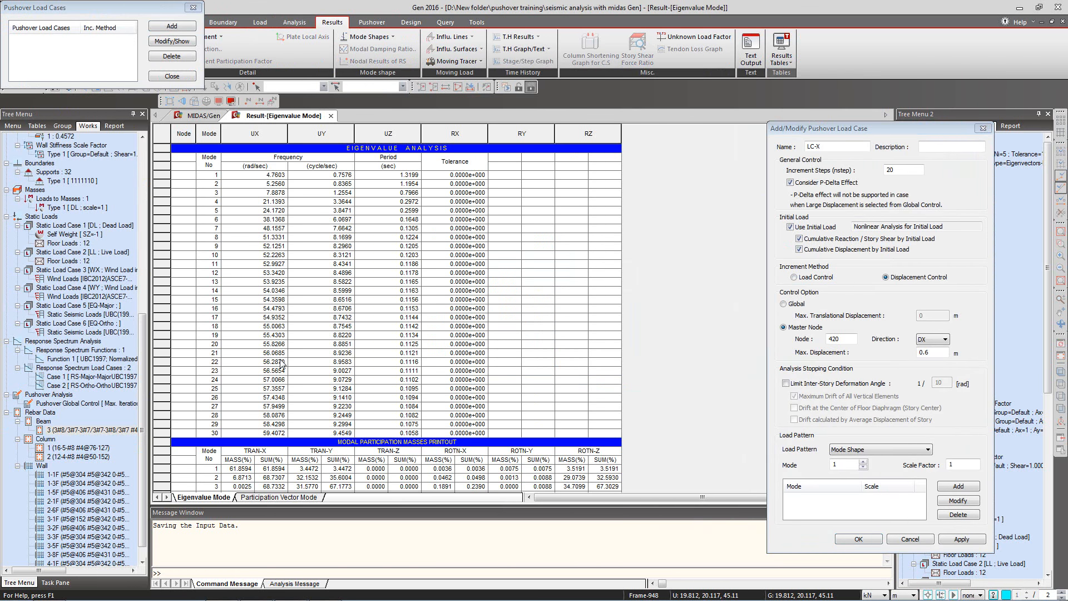
scroll(284, 361, "down", 6)
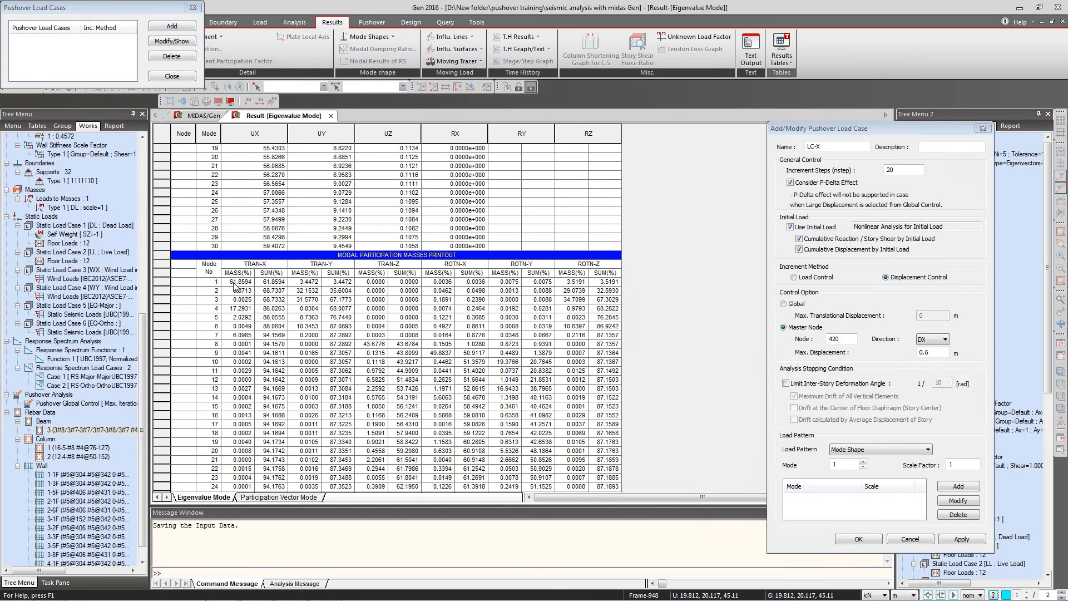
left_click_drag(236, 286, 267, 285)
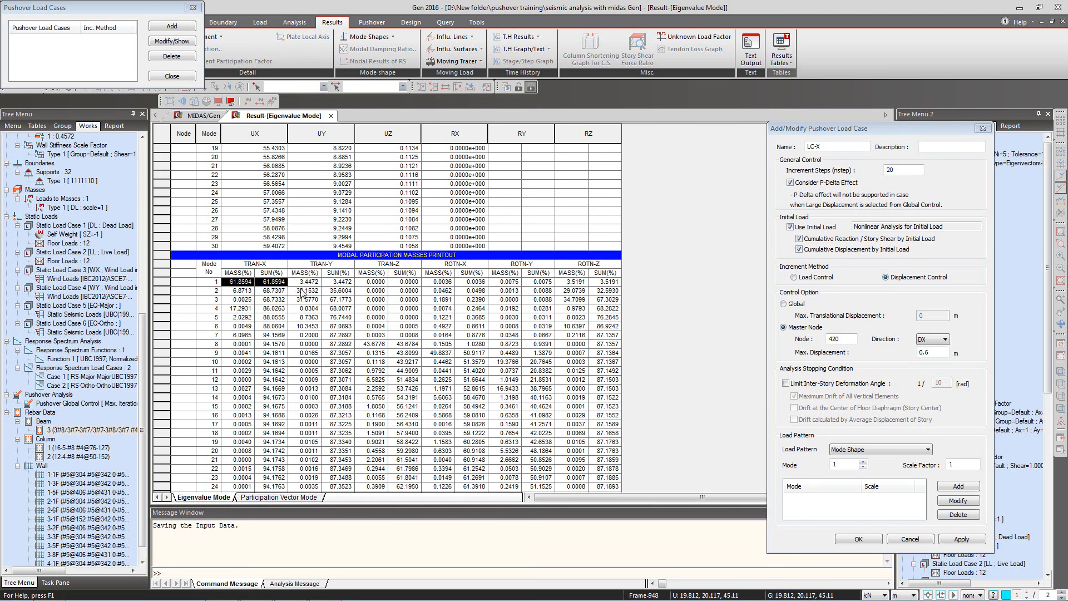
left_click_drag(307, 291, 345, 294)
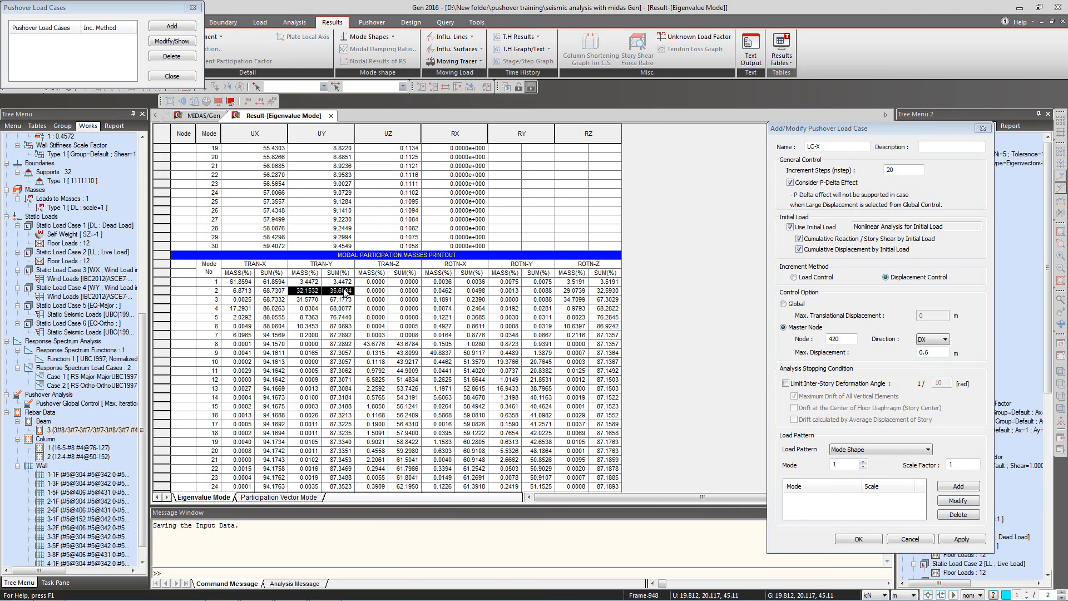
left_click(330, 116)
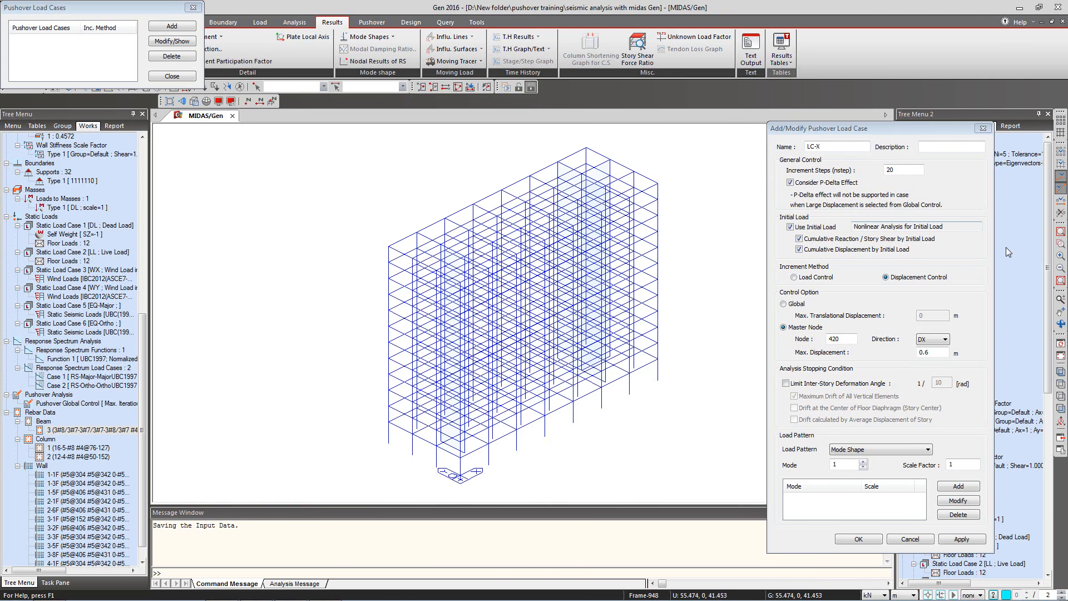
Step: Add mode 1 with scale factor 1 to the load pattern and apply the LC-X load case
left_click(847, 465)
left_click(958, 486)
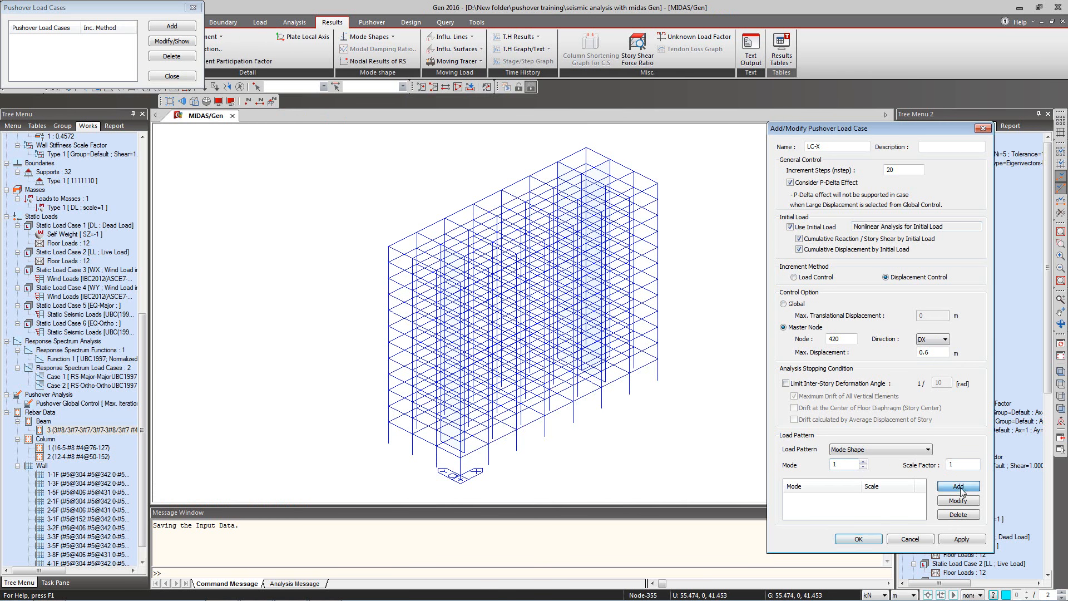
left_click(946, 538)
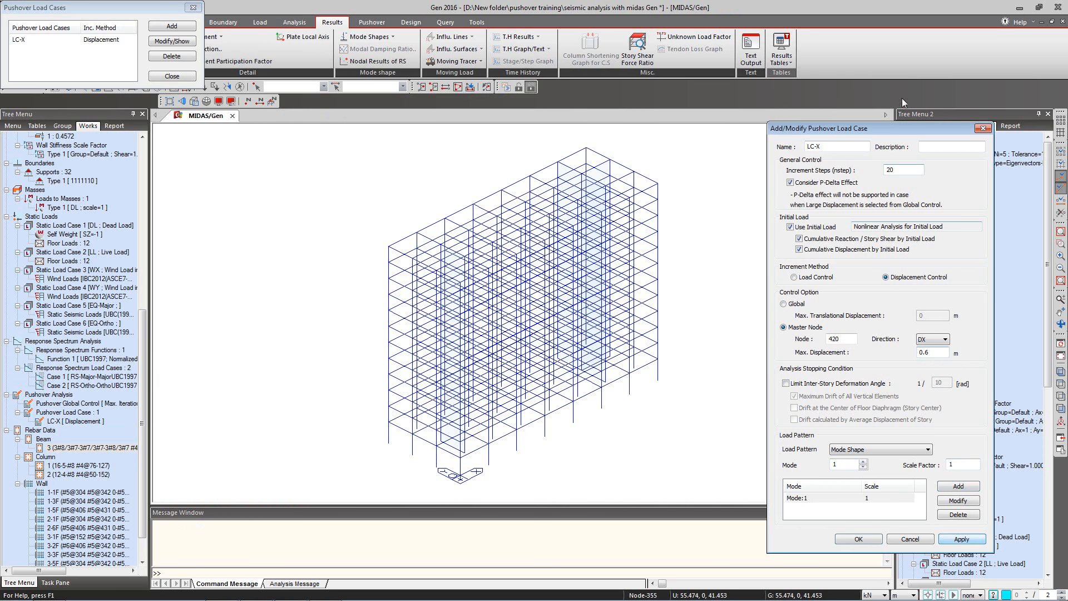
Step: Rename the load case definition as LC-Y and set its master node to 421 with direction DY
left_click_drag(816, 146, 860, 144)
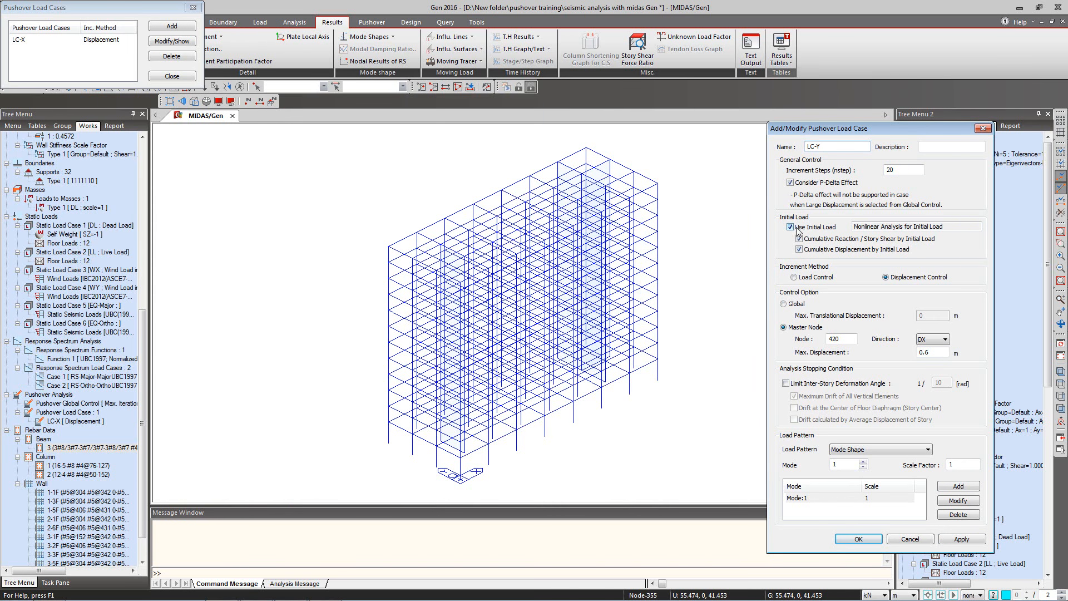
left_click(845, 340)
key("BackSpace")
left_click(929, 344)
left_click(934, 354)
Step: Change LC-Y's load pattern to mode 2 with scale factor 1, save the load case and close the load case list
left_click(964, 500)
left_click(853, 498)
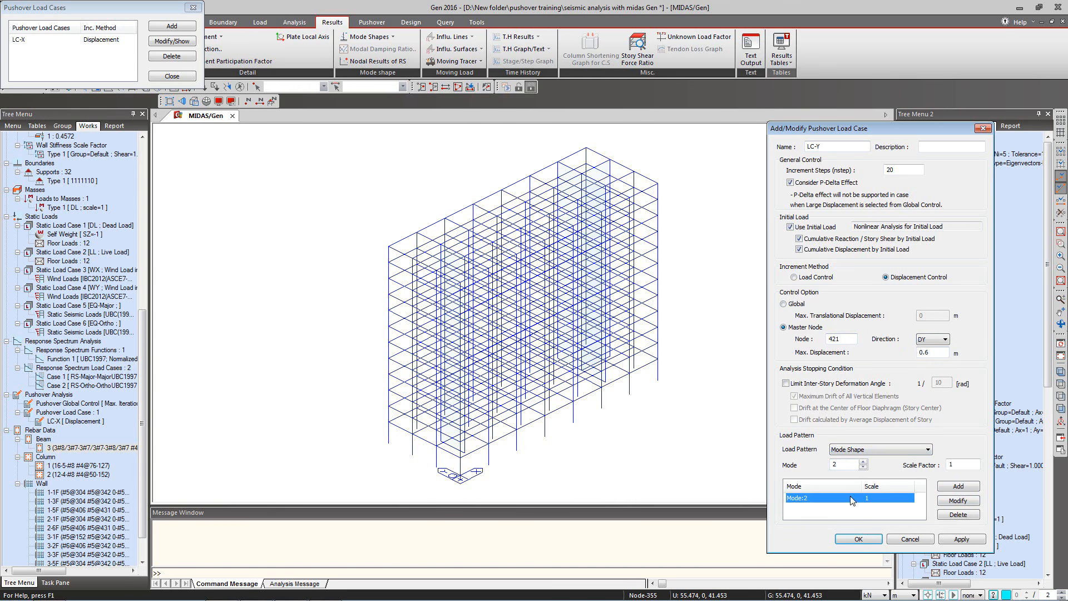
left_click(869, 539)
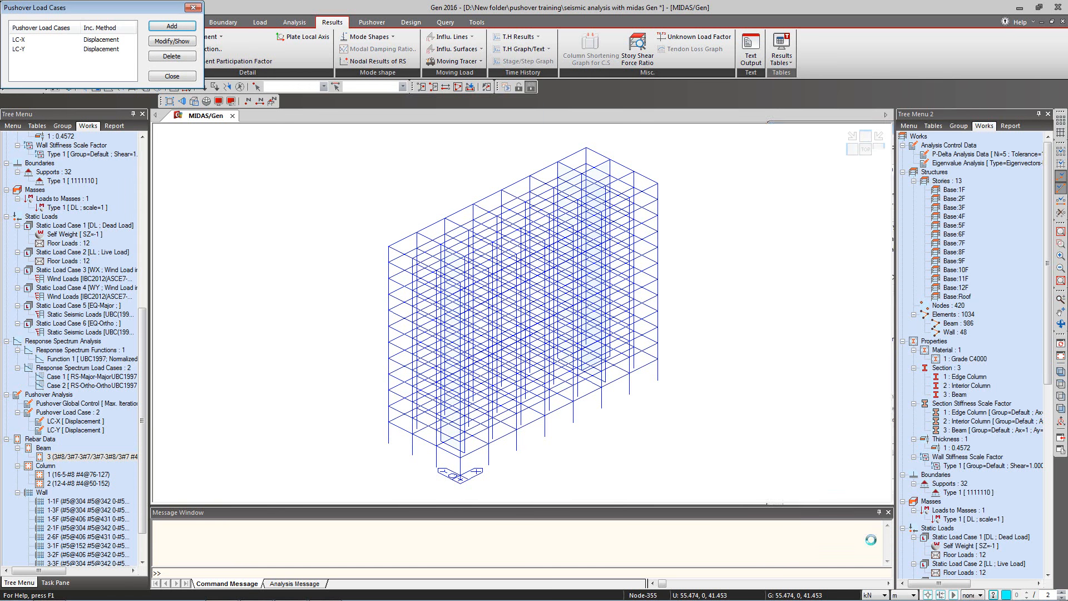
left_click(172, 76)
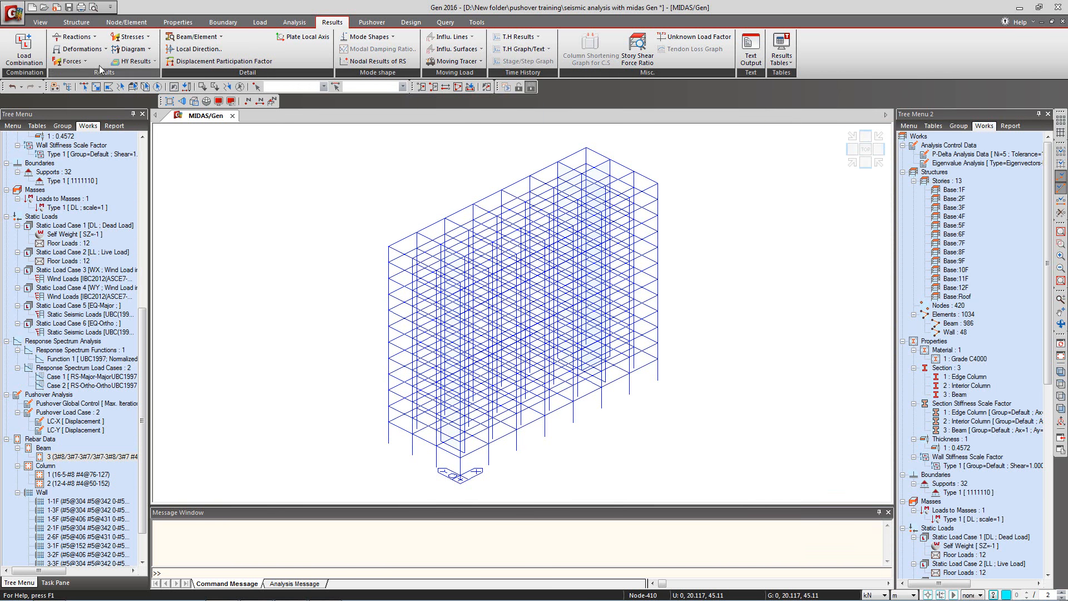
Step: Define a beam/column pushover hinge named Column with P-M-M in Status Determination and a FEMA skeleton curve for My
left_click(372, 22)
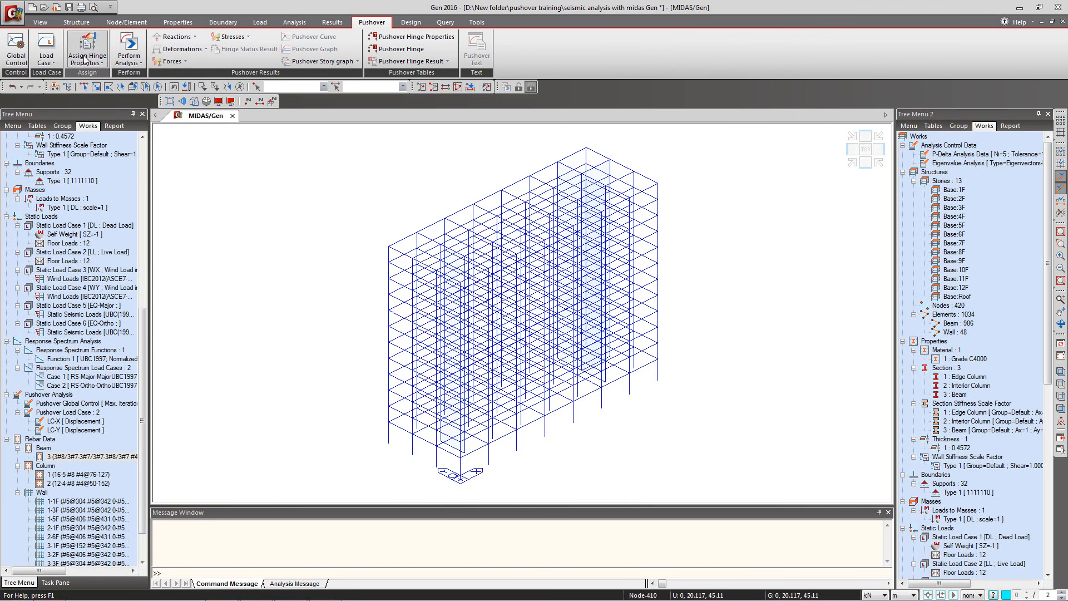
left_click(227, 68)
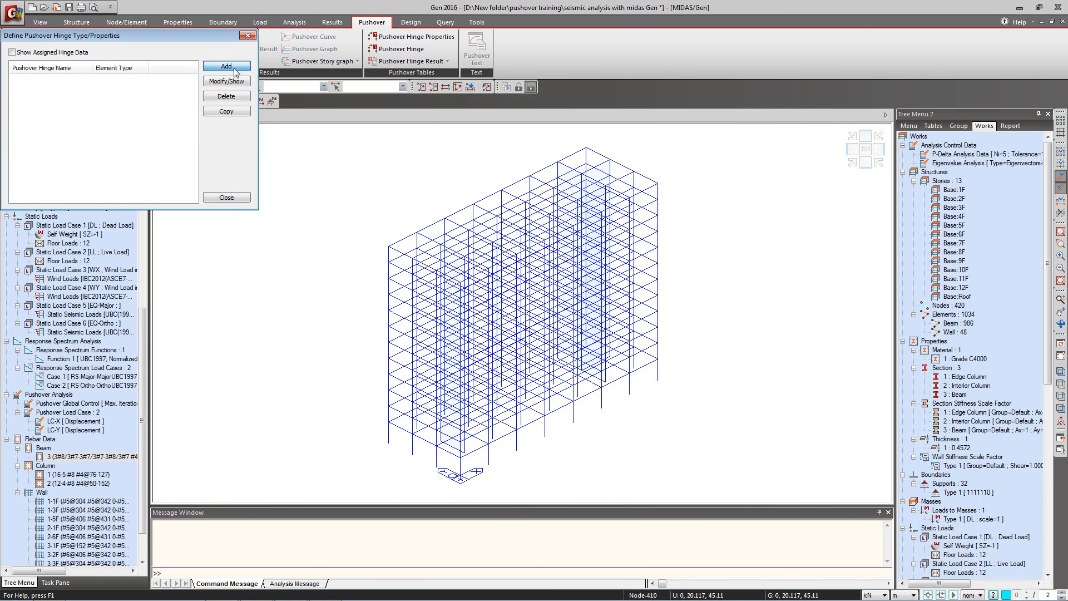
type("Co")
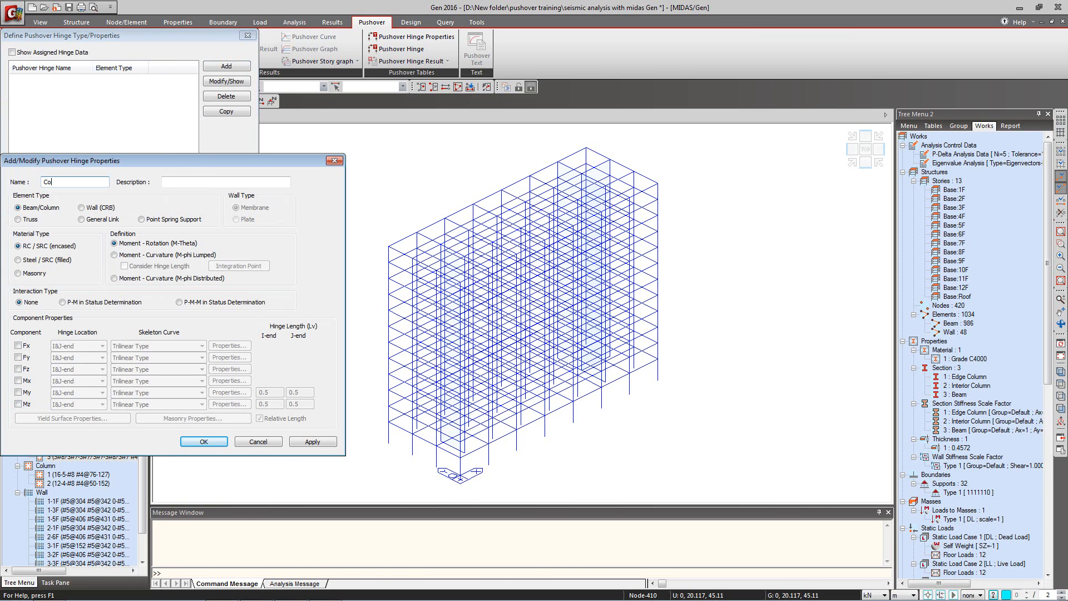
type("lumn")
left_click(177, 302)
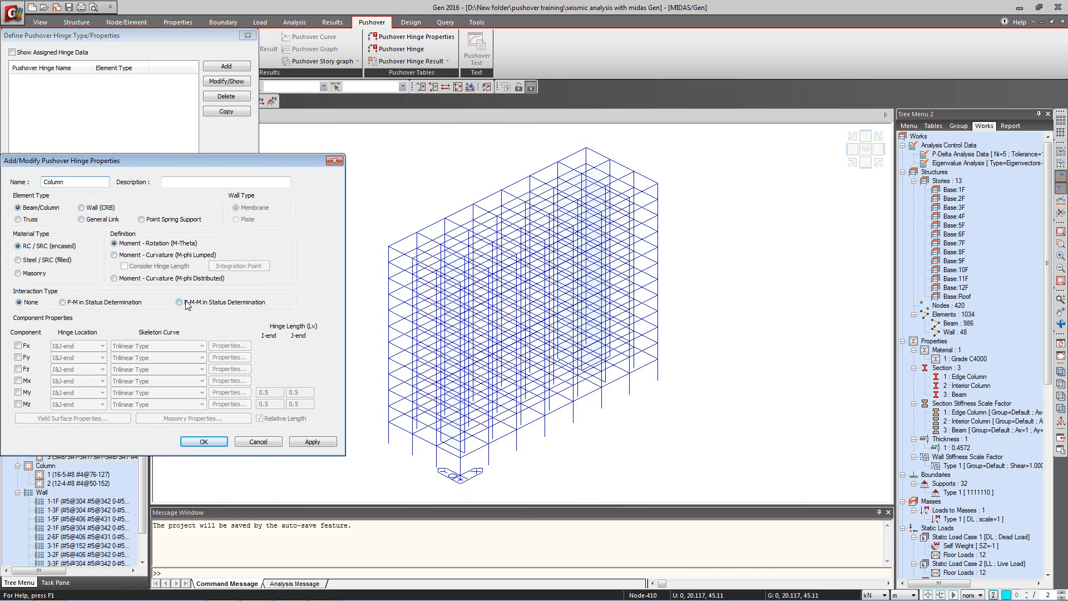
left_click(127, 396)
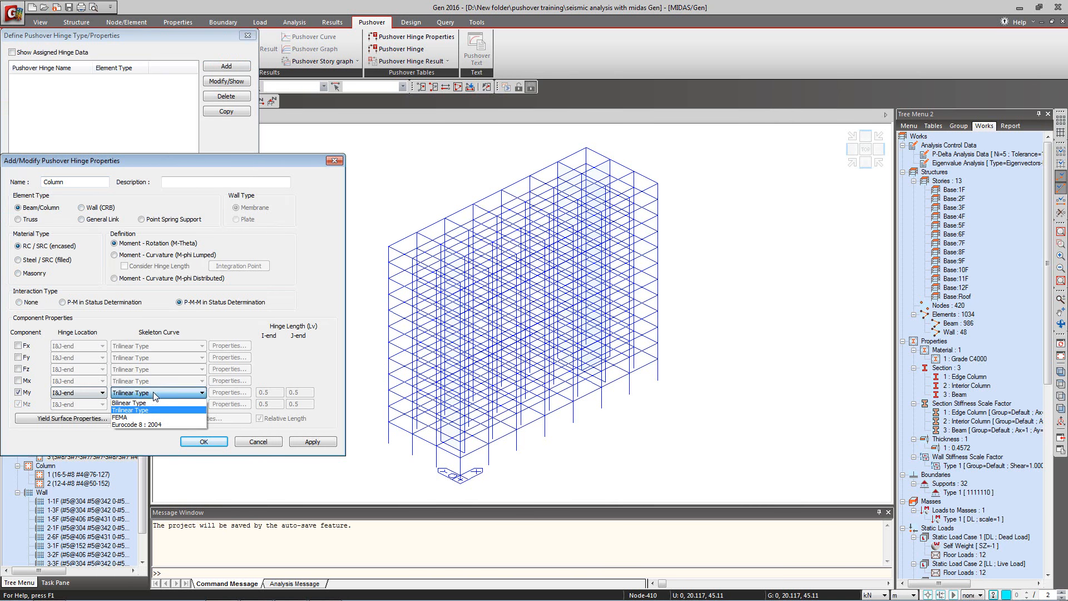
left_click(162, 419)
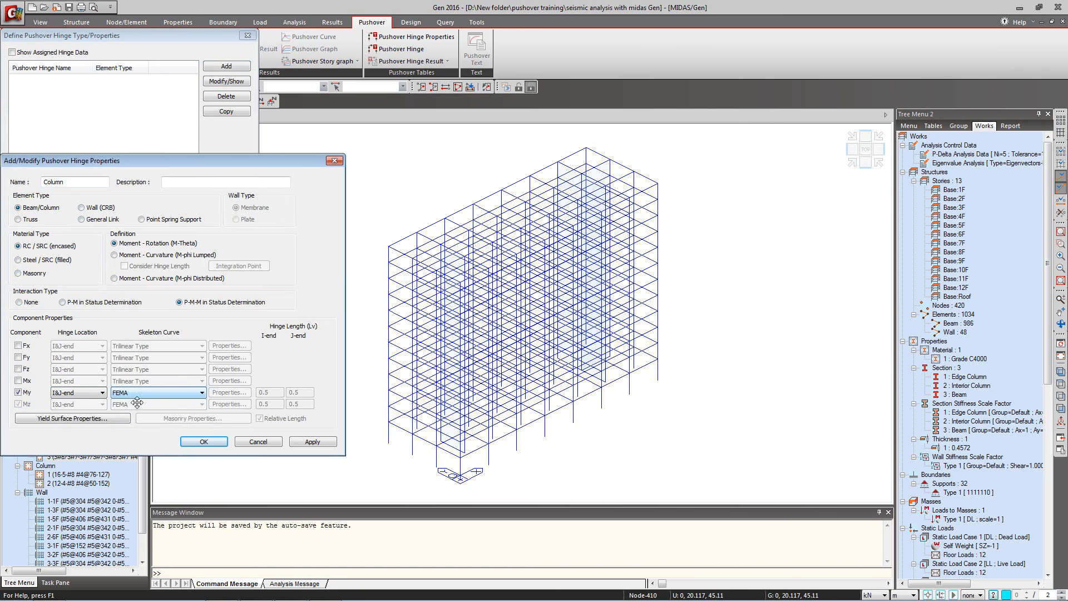
Step: Review the column hinge's yield surface and its Y-axis and Z-axis FEMA properties, and apply the hinge definition
left_click(104, 417)
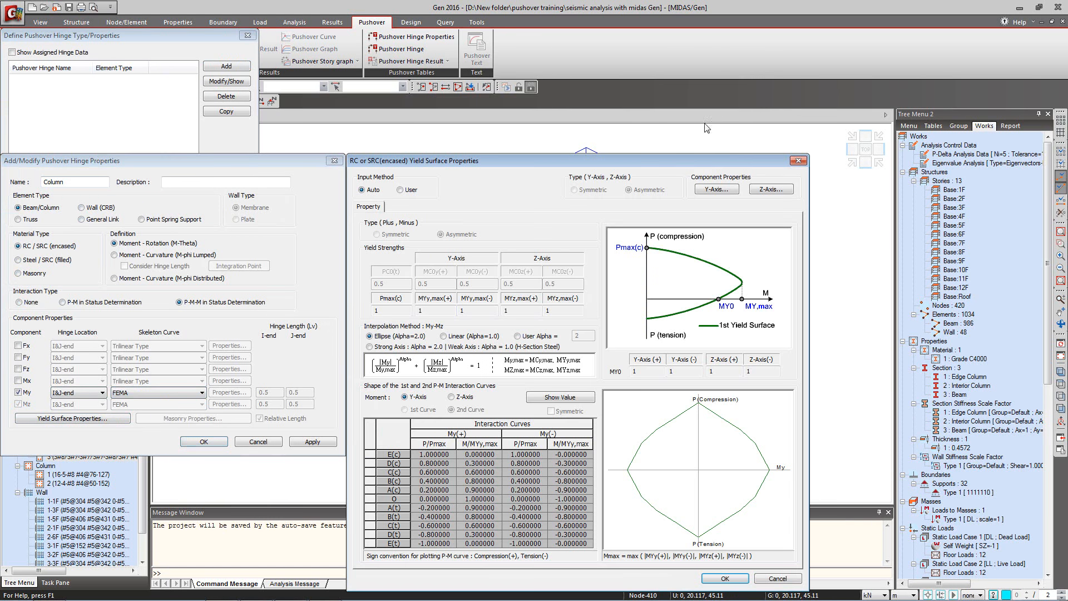
left_click(721, 189)
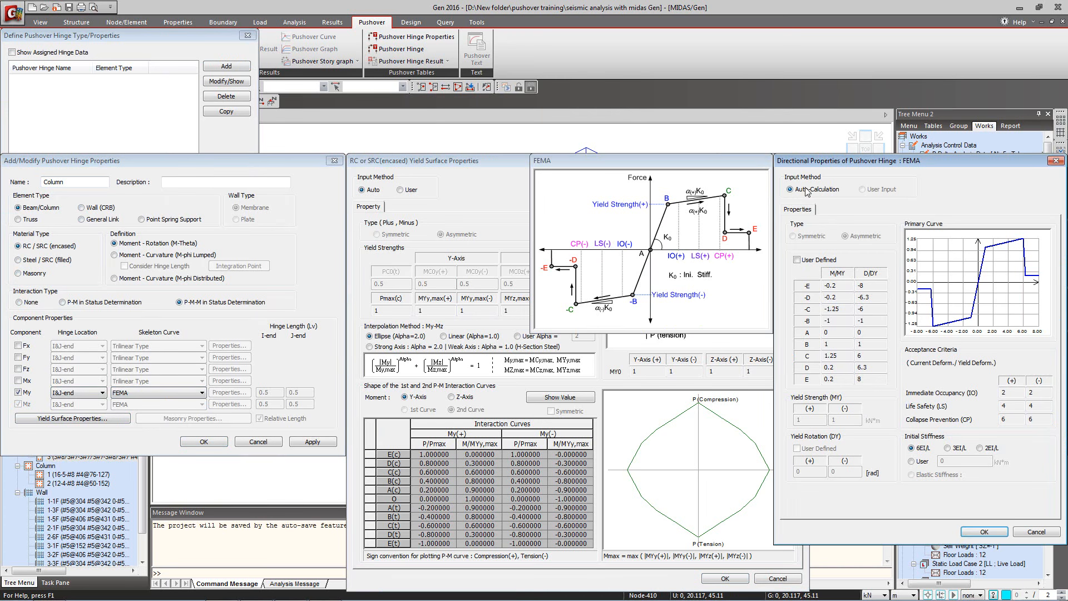
left_click(1055, 160)
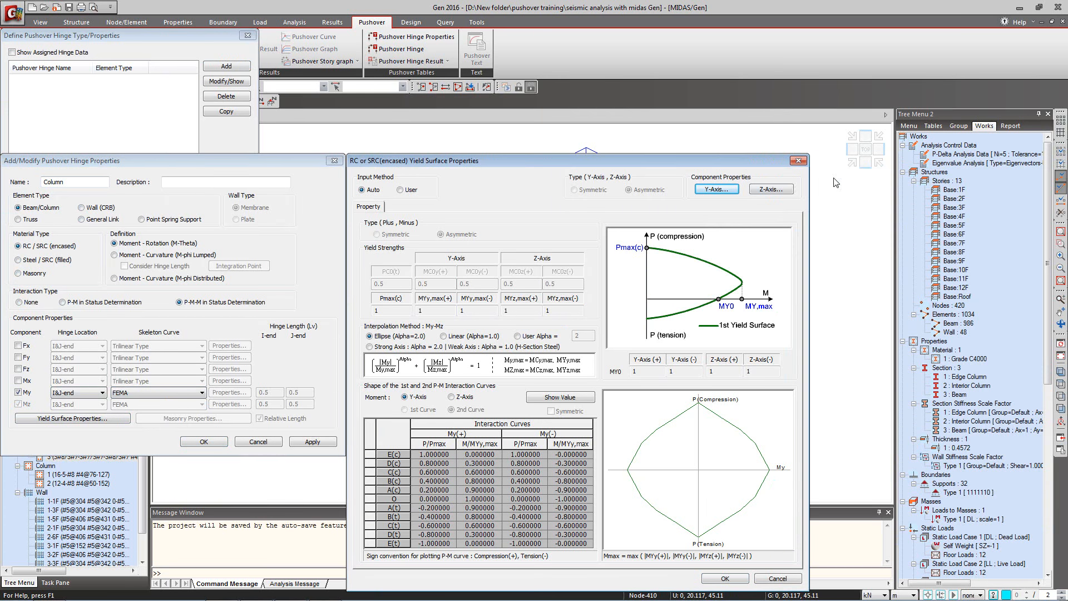
left_click(784, 190)
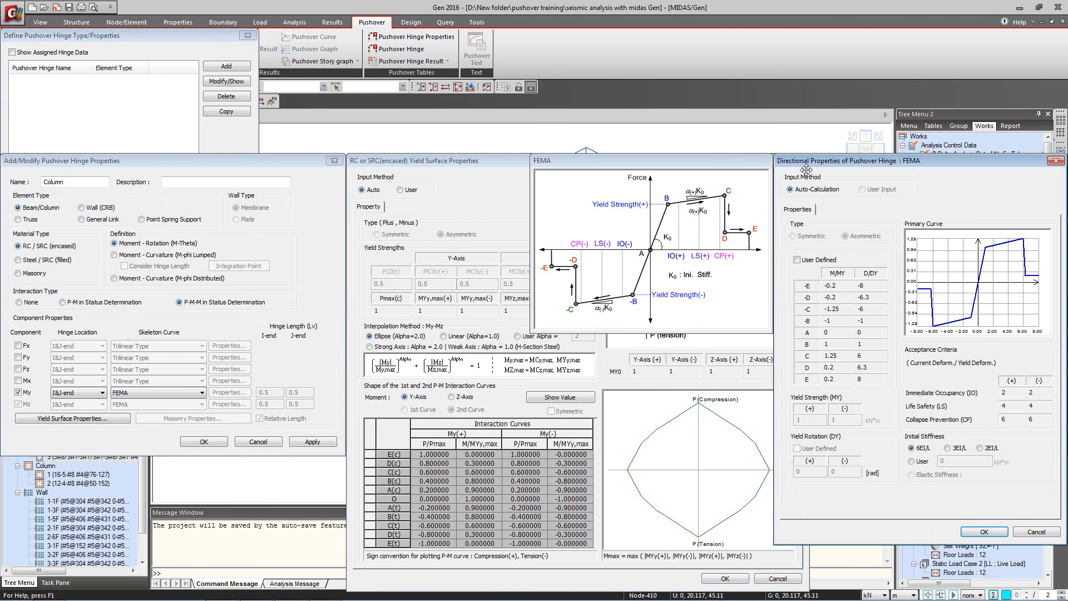
left_click(1056, 161)
left_click(725, 580)
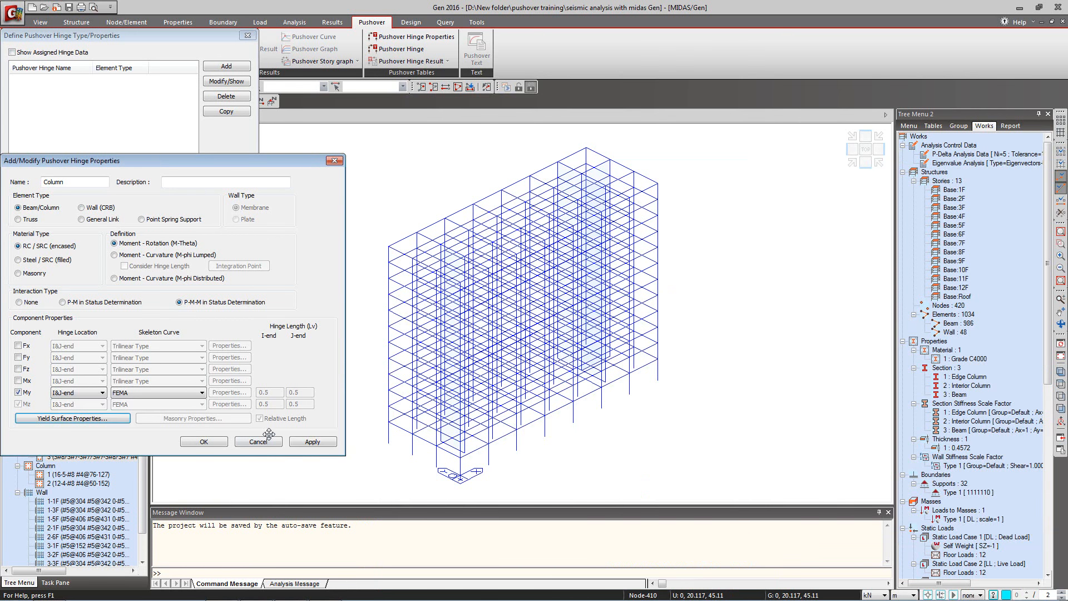
left_click(312, 441)
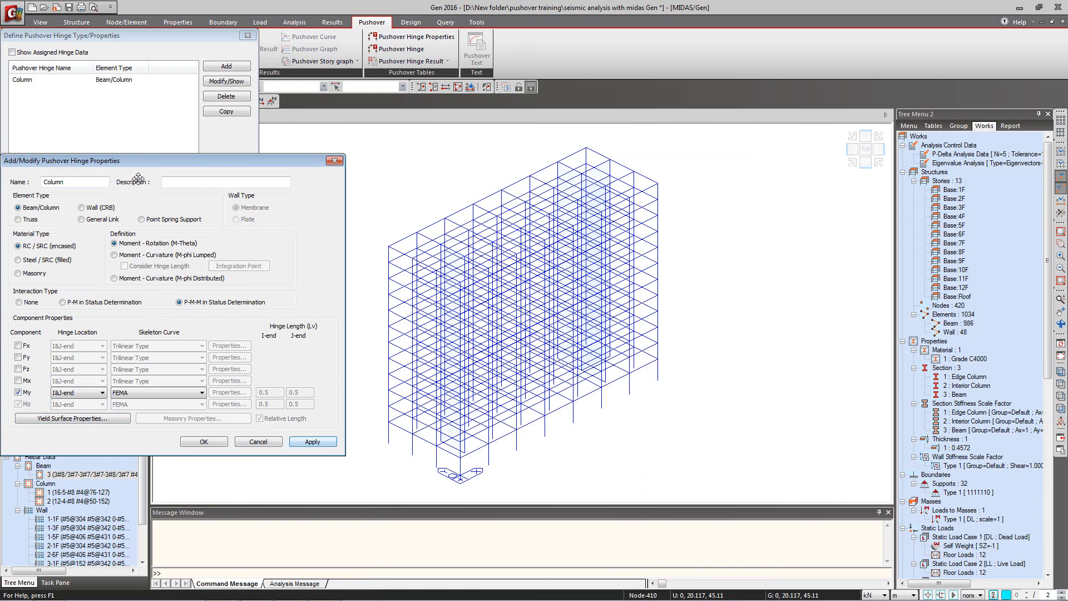
Step: Define a beam/column pushover hinge named Beam with interaction type None and only the My component active
left_click_drag(67, 182, 37, 180)
key("Caps_Lock")
key("Caps_Lock")
type("Beam")
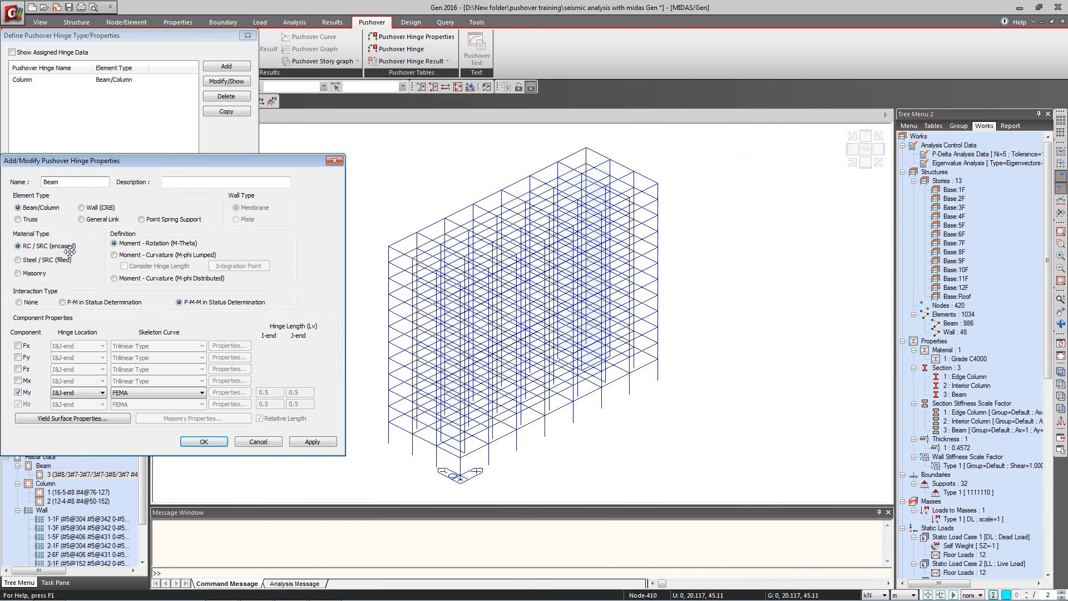
left_click(26, 301)
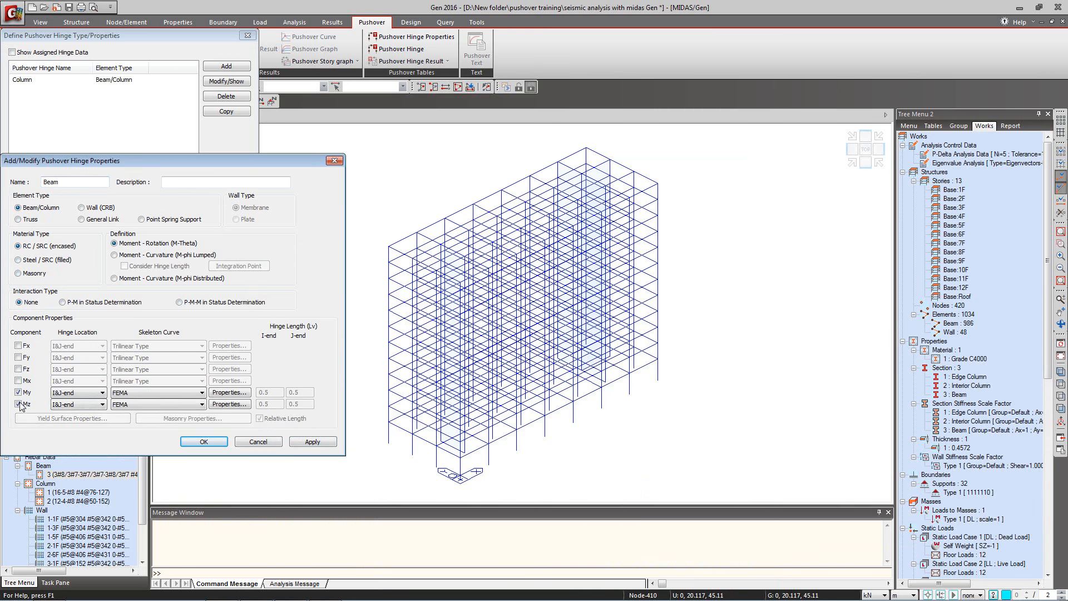
left_click(18, 404)
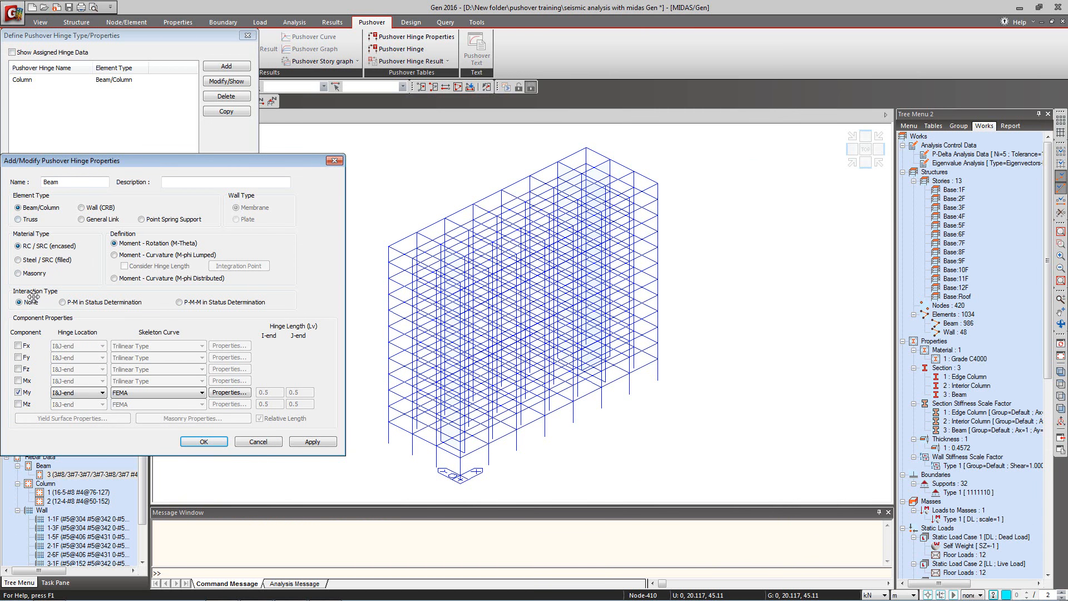
Step: Review the beam hinge's FEMA properties for My and apply the hinge definition
left_click(228, 392)
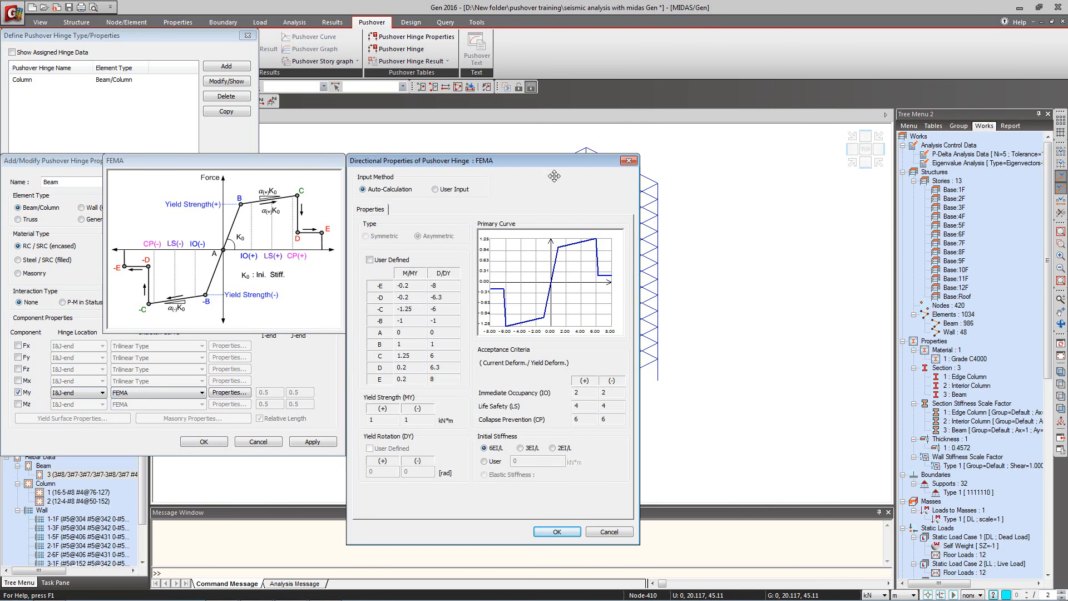
left_click(628, 161)
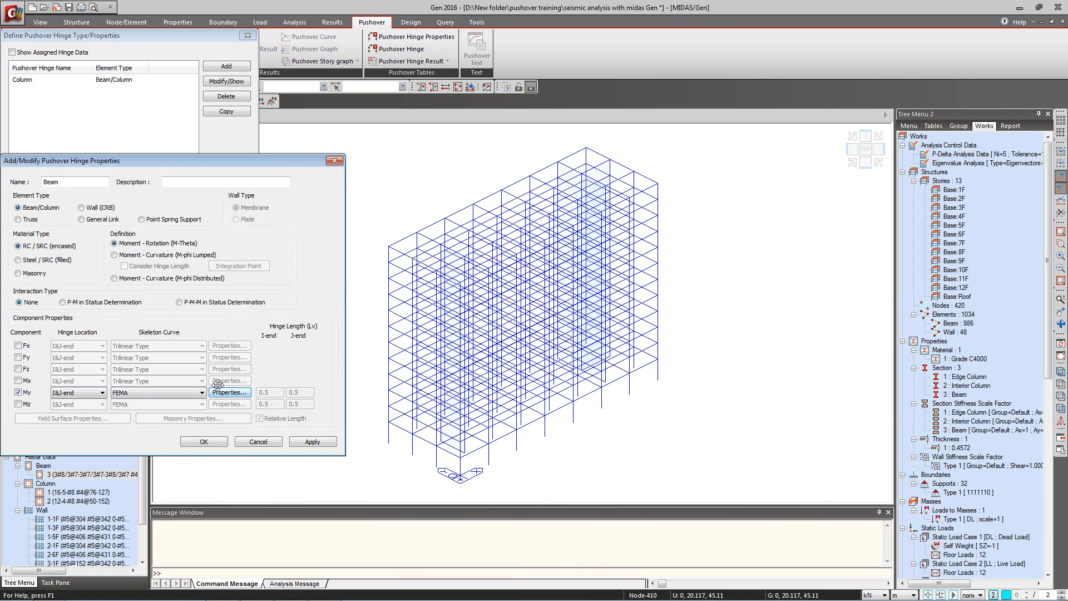
left_click(312, 442)
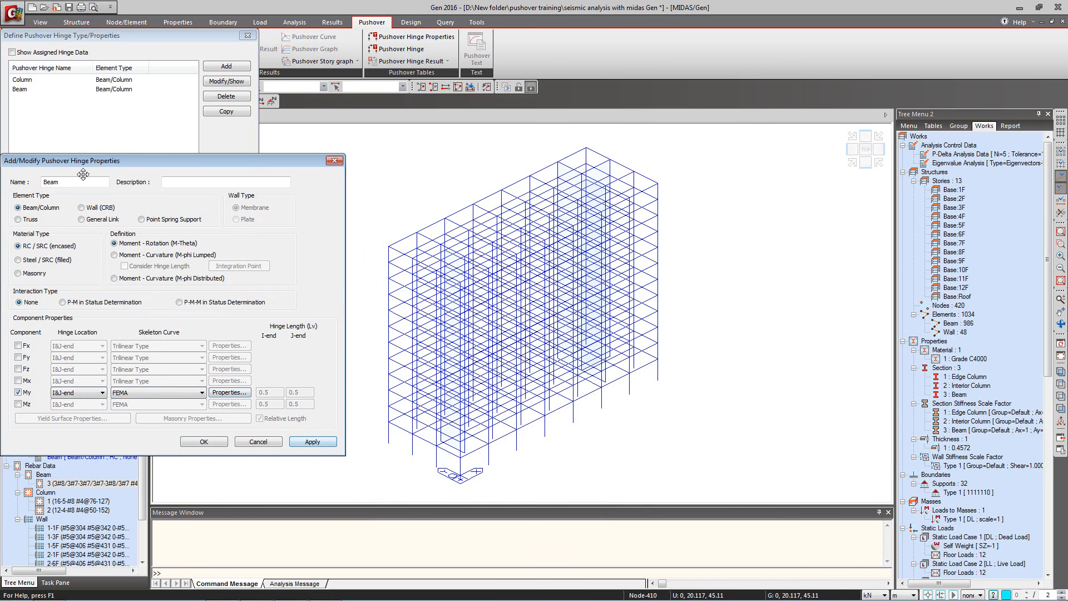
Step: Define a Wall (CRB) membrane hinge named Wall with P-M in Status Determination interaction
type("Wall")
left_click(87, 207)
left_click(62, 303)
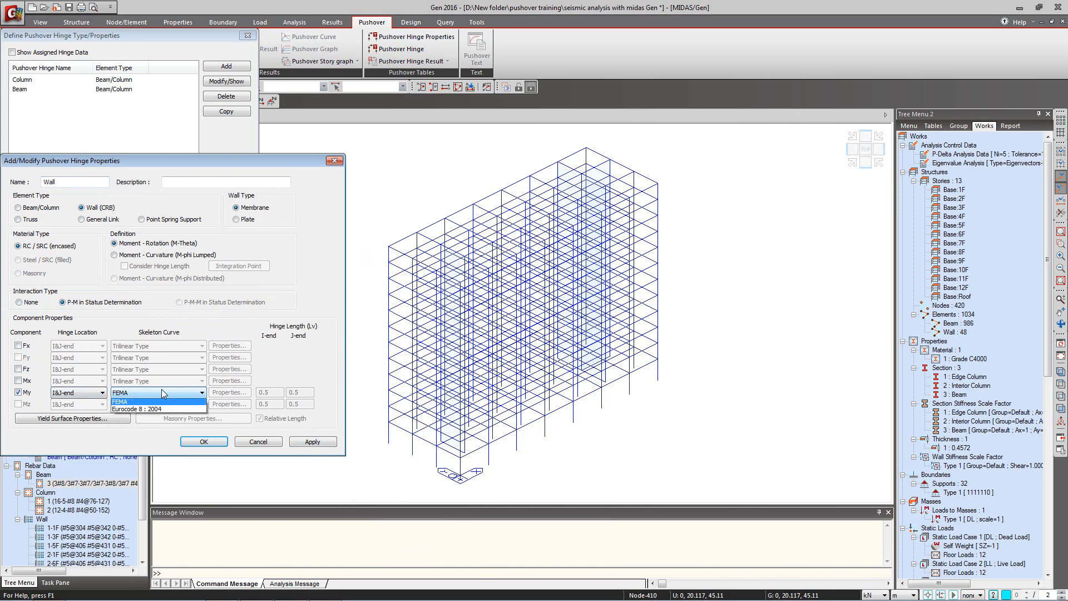
Step: Review the wall hinge's yield surface and Y-axis properties, then save the hinge and close the hinge list
left_click(72, 418)
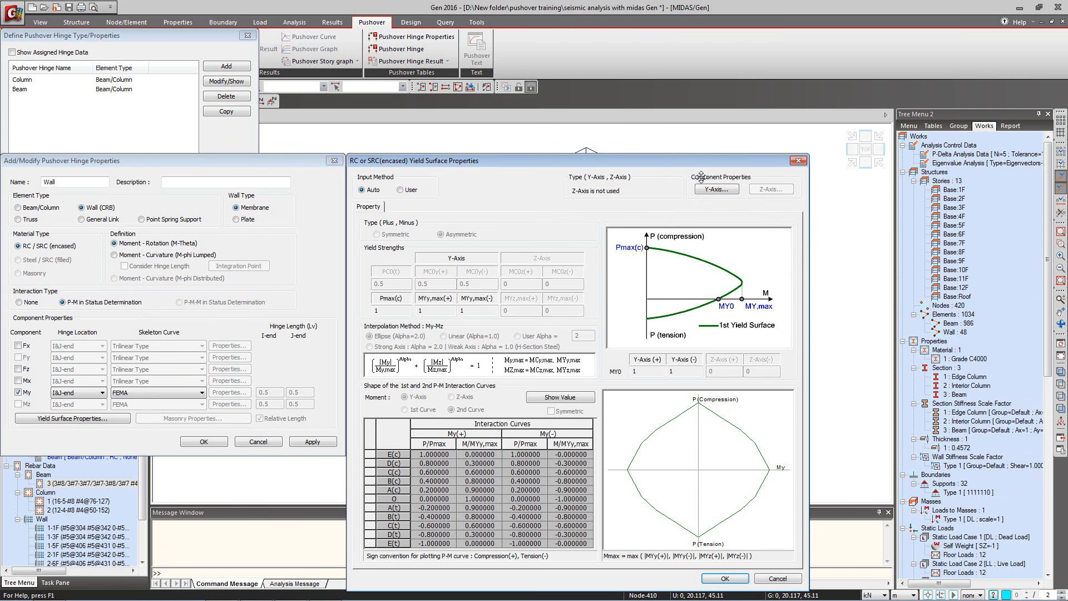
left_click(716, 188)
left_click(1055, 143)
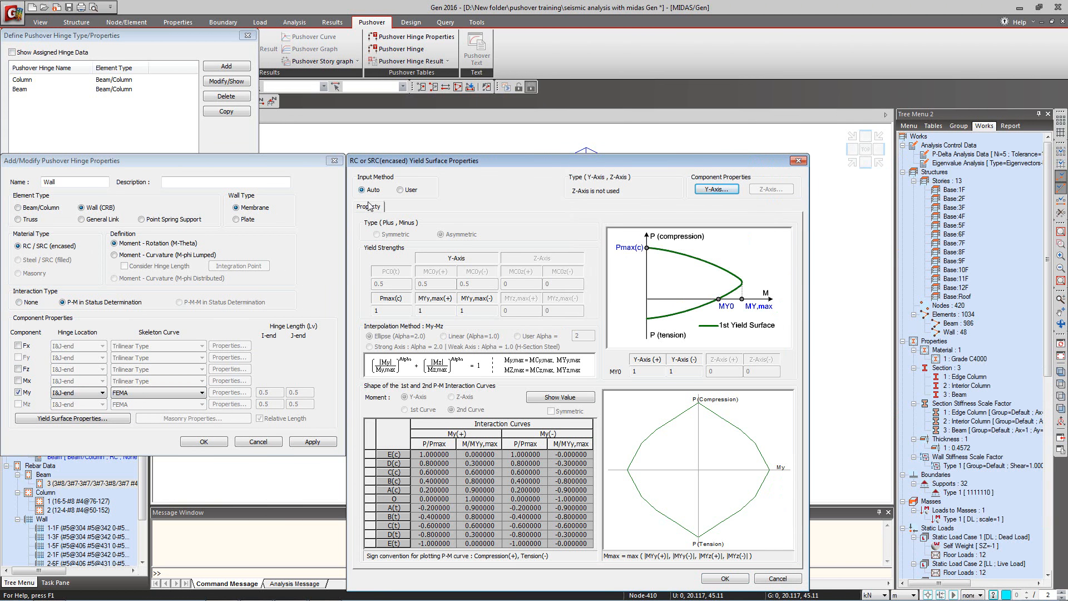
left_click(798, 161)
left_click(203, 442)
left_click(34, 99)
left_click(35, 89)
left_click(55, 84)
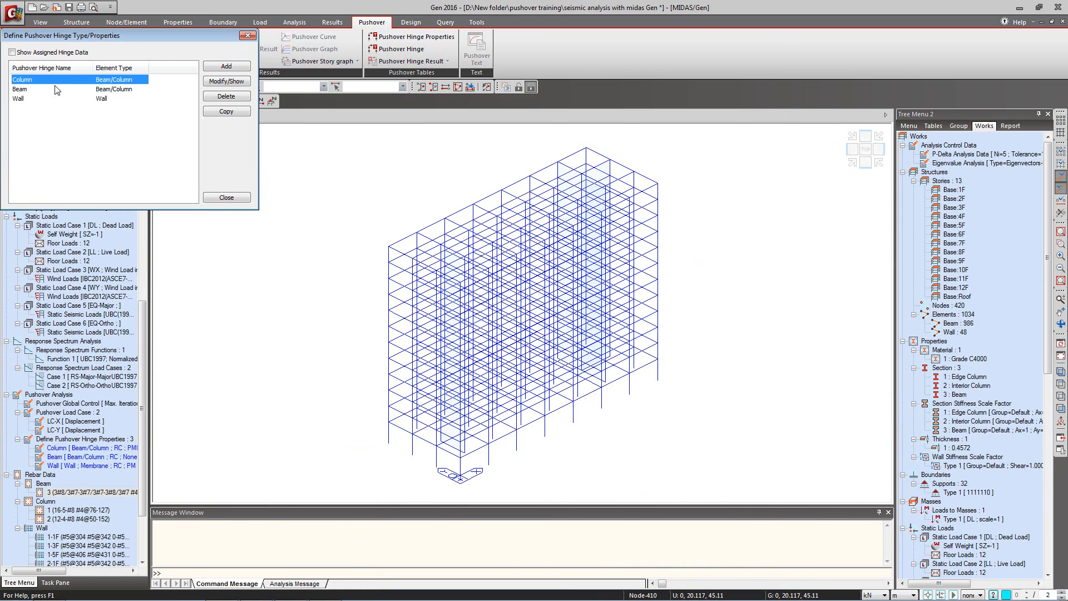
left_click(237, 198)
Step: Select all beam elements through the beam rebar data and assign the Beam hinge to them
scroll(111, 489, "down", 3)
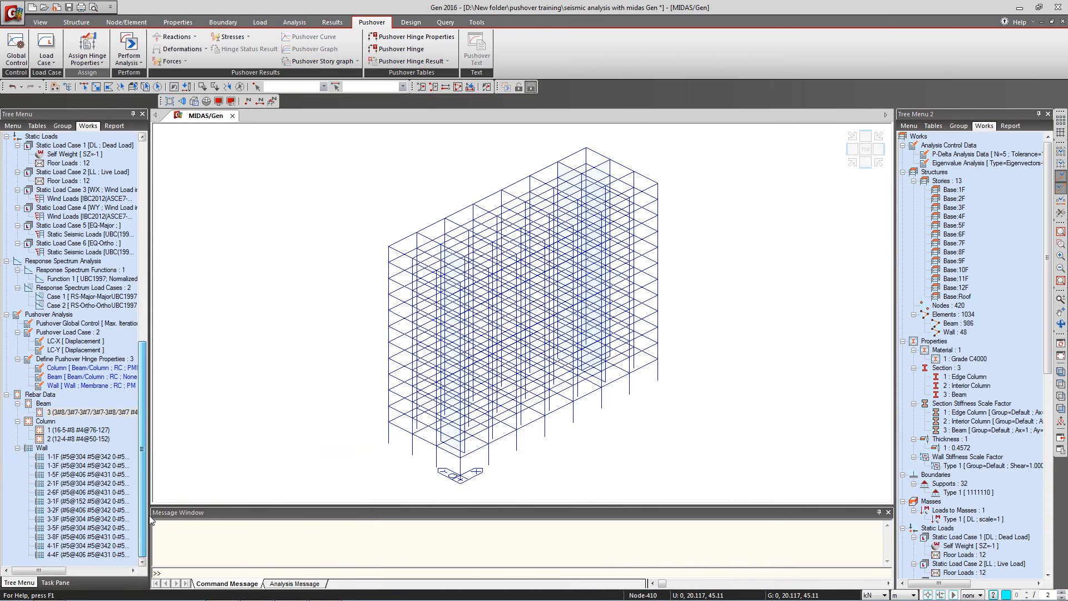
left_click(78, 412)
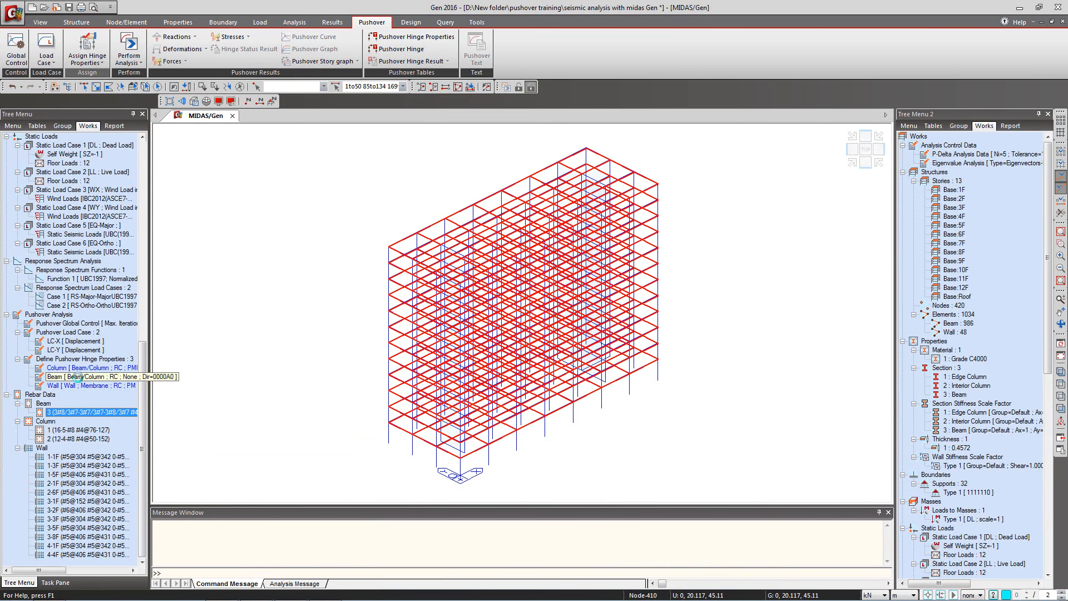
left_click(76, 377)
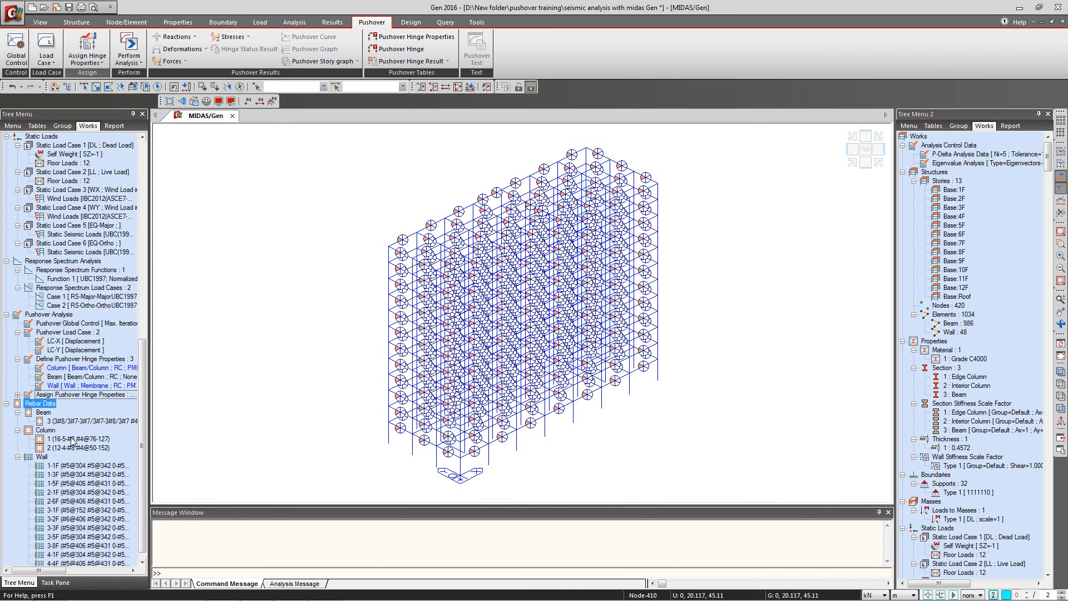
Step: Select the elements of both column rebar entries and assign the Column hinge to them
left_click(72, 440)
left_click(76, 447, "ctrl")
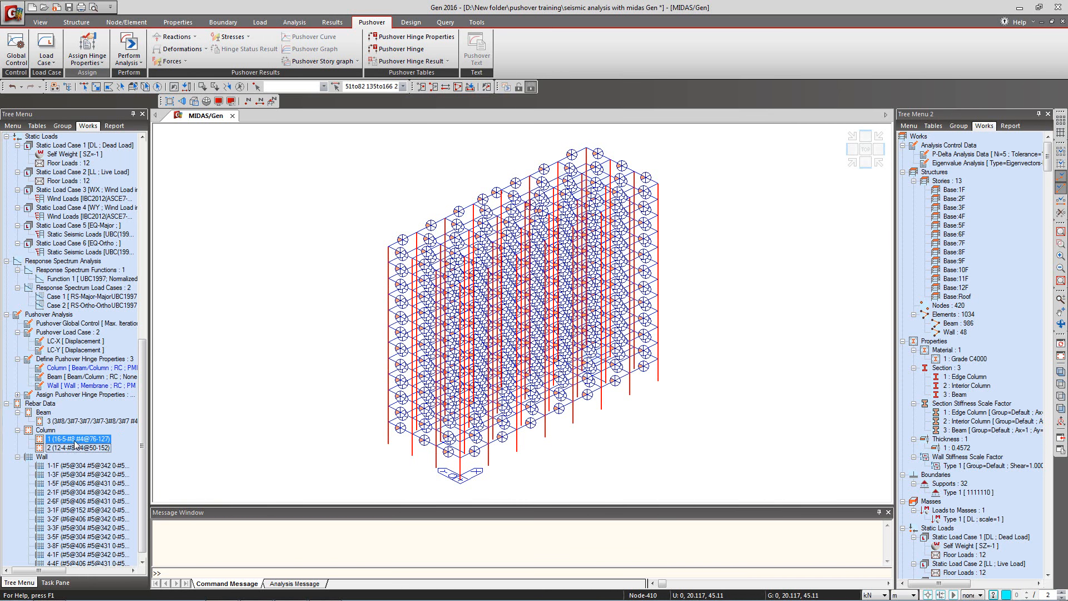
left_click(72, 368)
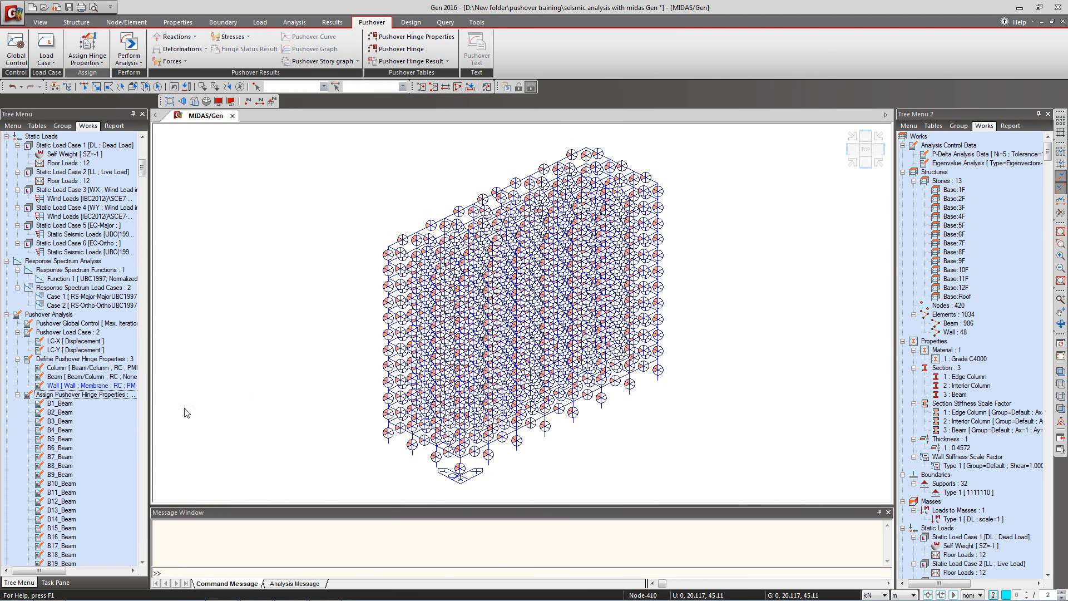
Step: Select the elements of all wall rebar entries, 1-1F through 4-4F, and assign the Wall hinge to them
left_click(17, 395)
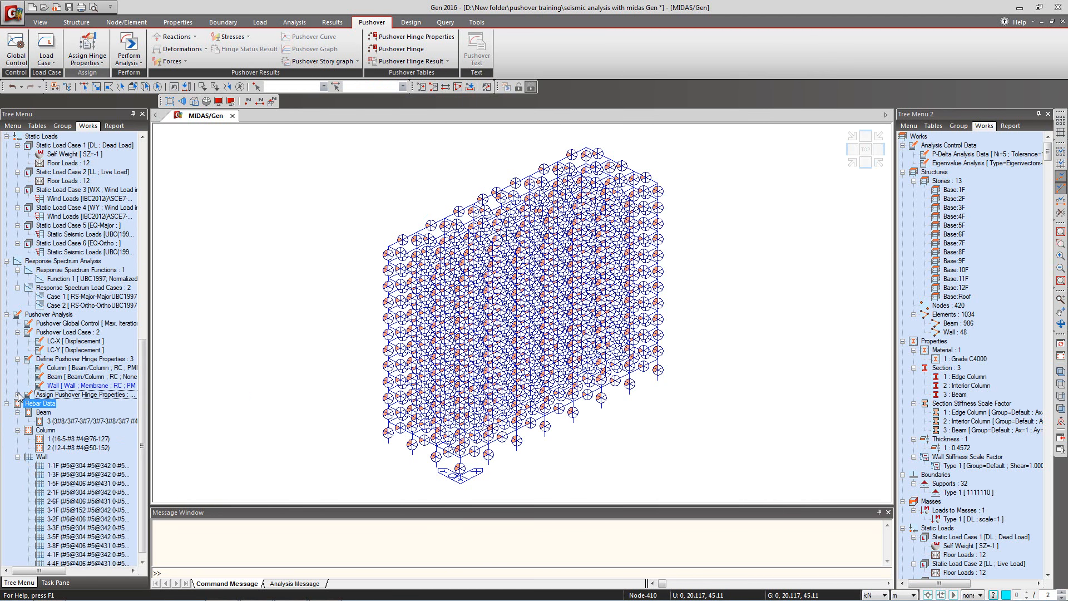
left_click(81, 457)
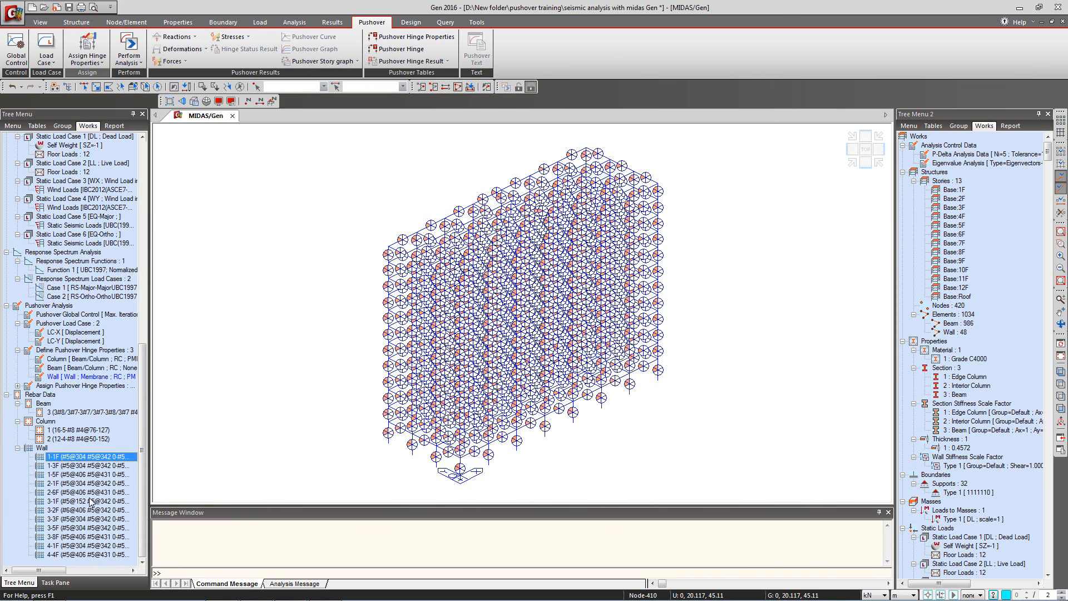
left_click(89, 550, "shift")
right_click(89, 551)
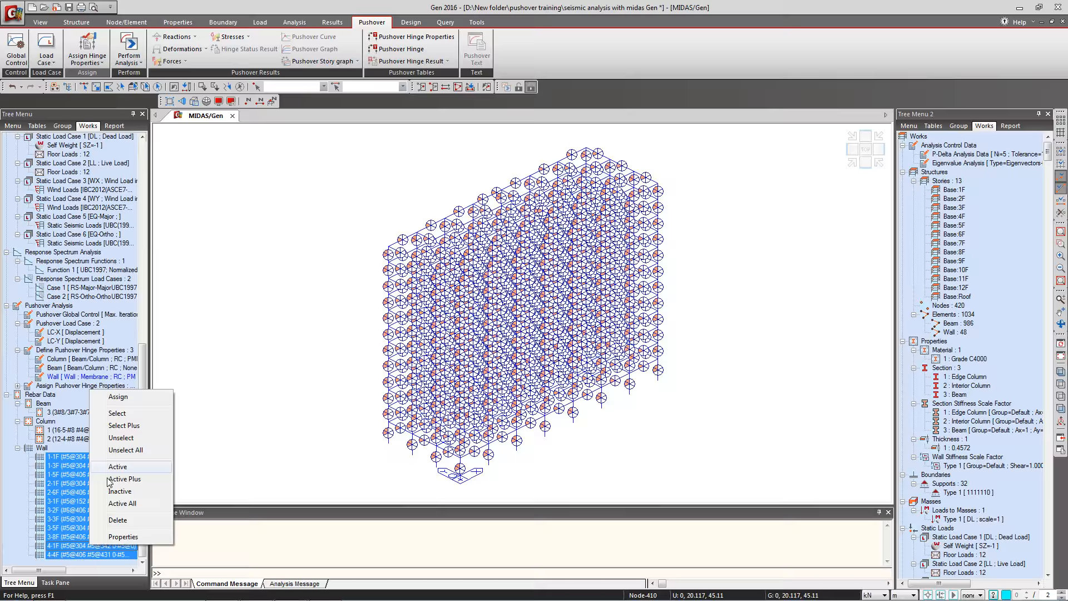
left_click(124, 416)
left_click_drag(120, 375, 264, 395)
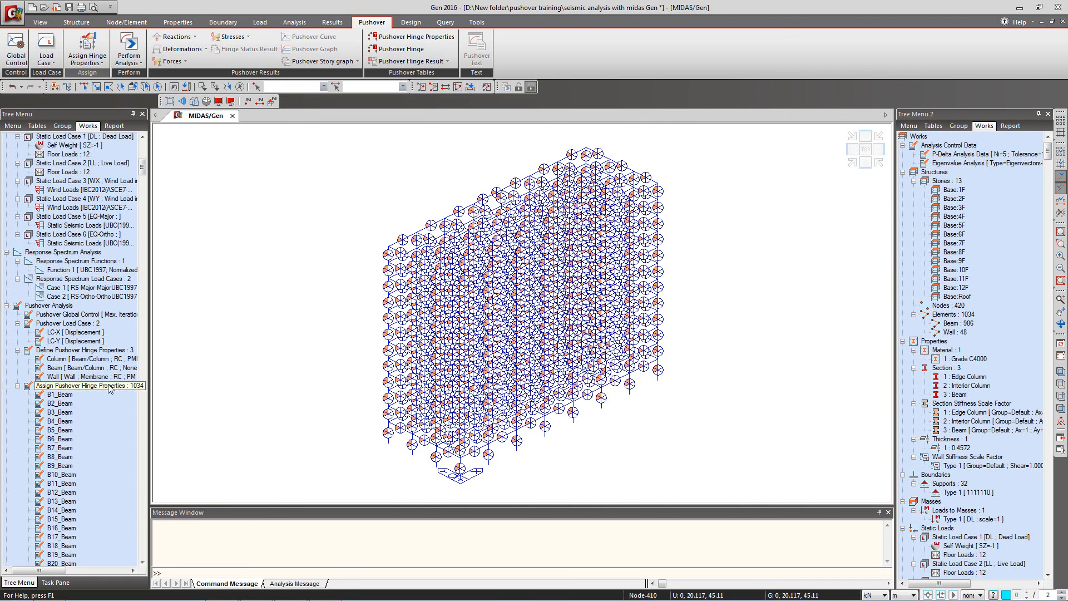
Step: Inspect the assigned hinge B1_Beam and its auto-calculated FEMA properties for My, then collapse the assigned hinge list
right_click(61, 395)
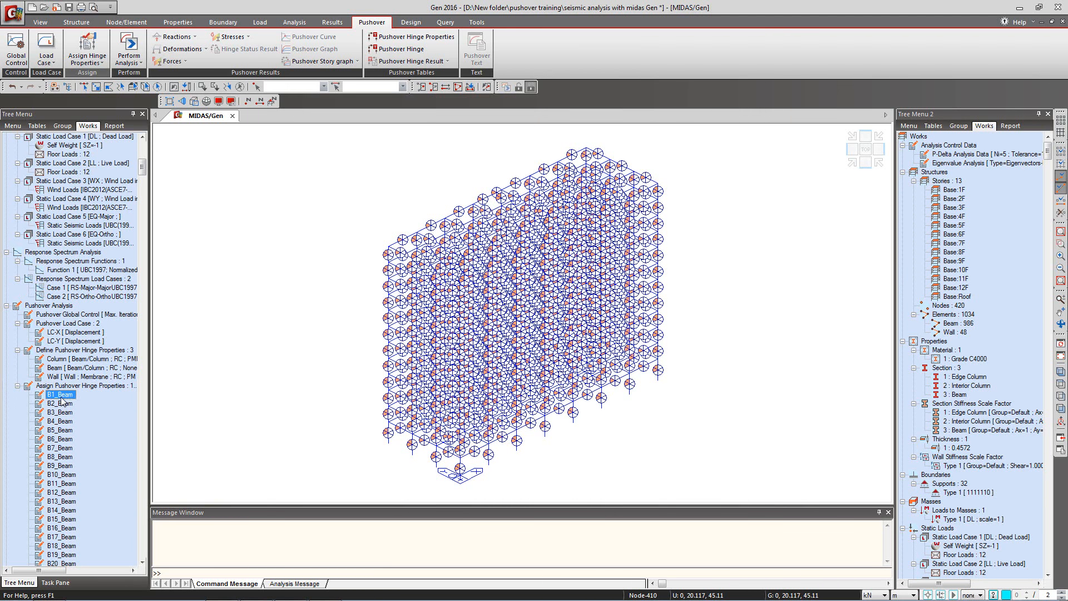
left_click(134, 552)
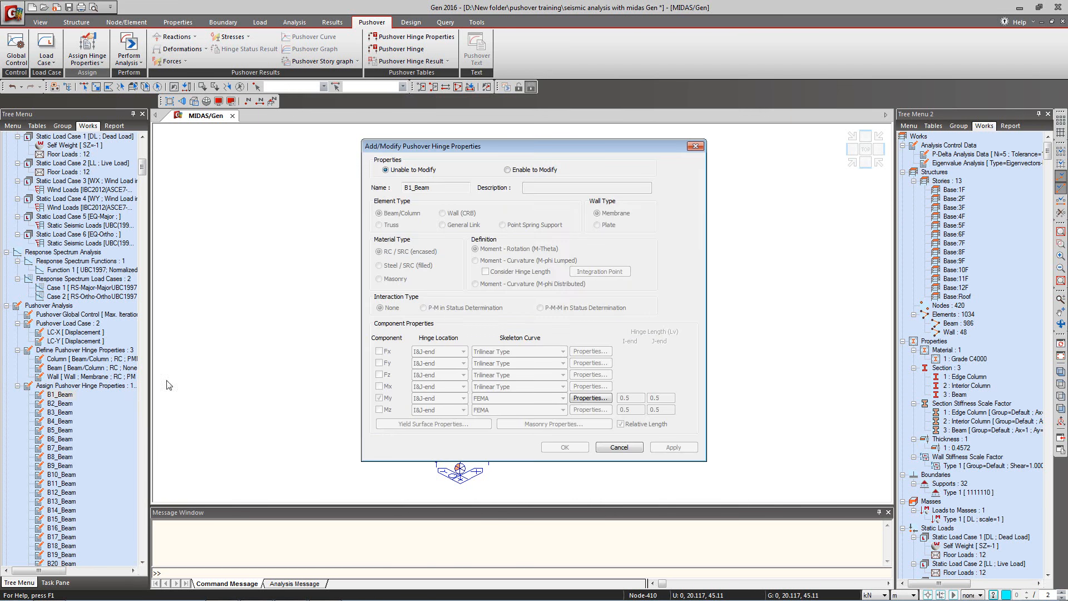
left_click(585, 397)
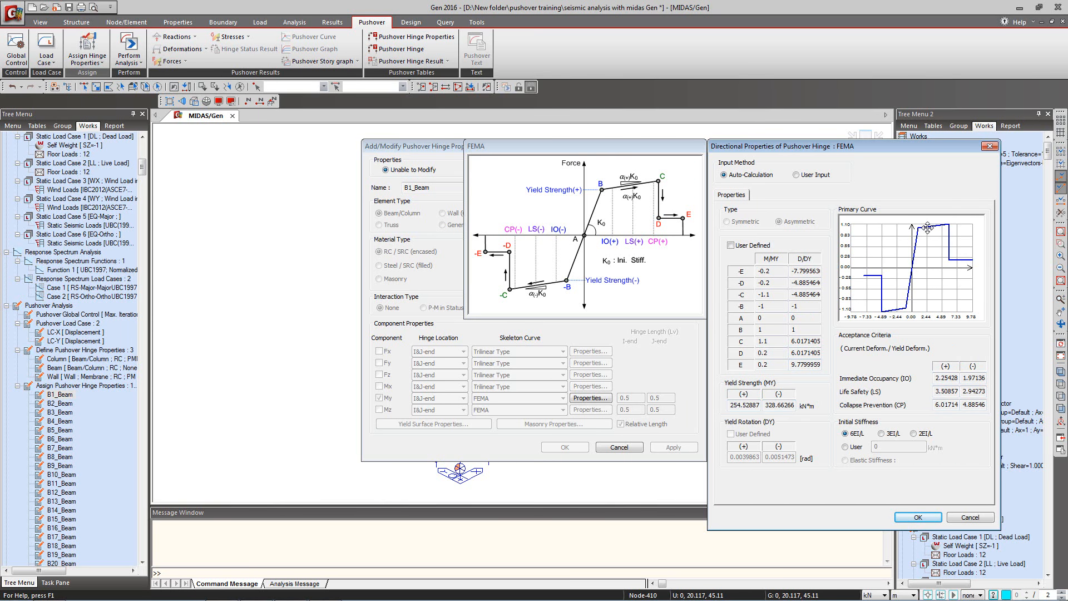
left_click(989, 146)
left_click(695, 145)
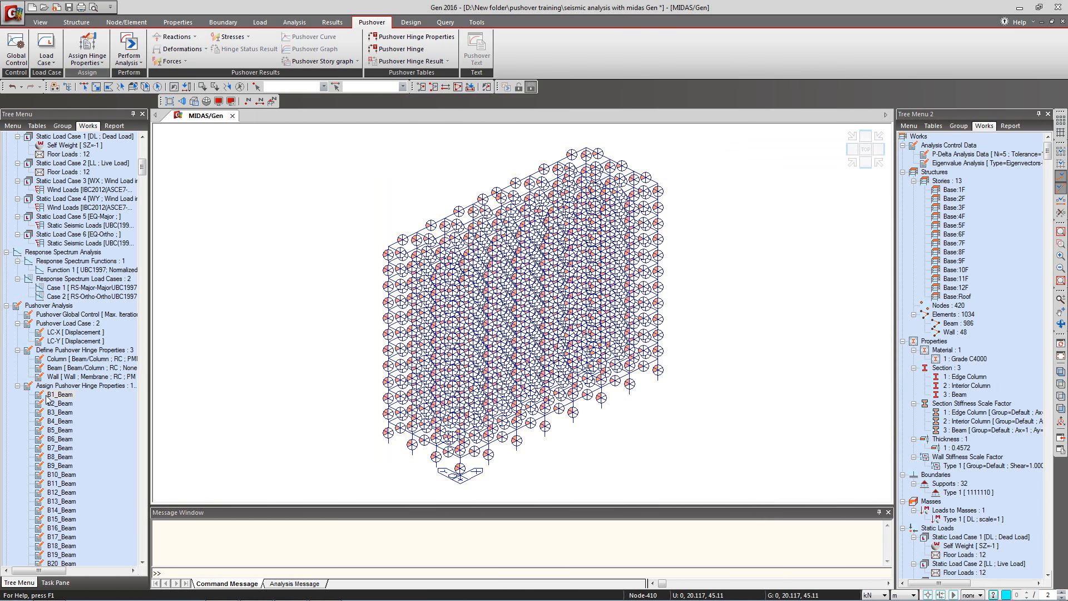
left_click(18, 386)
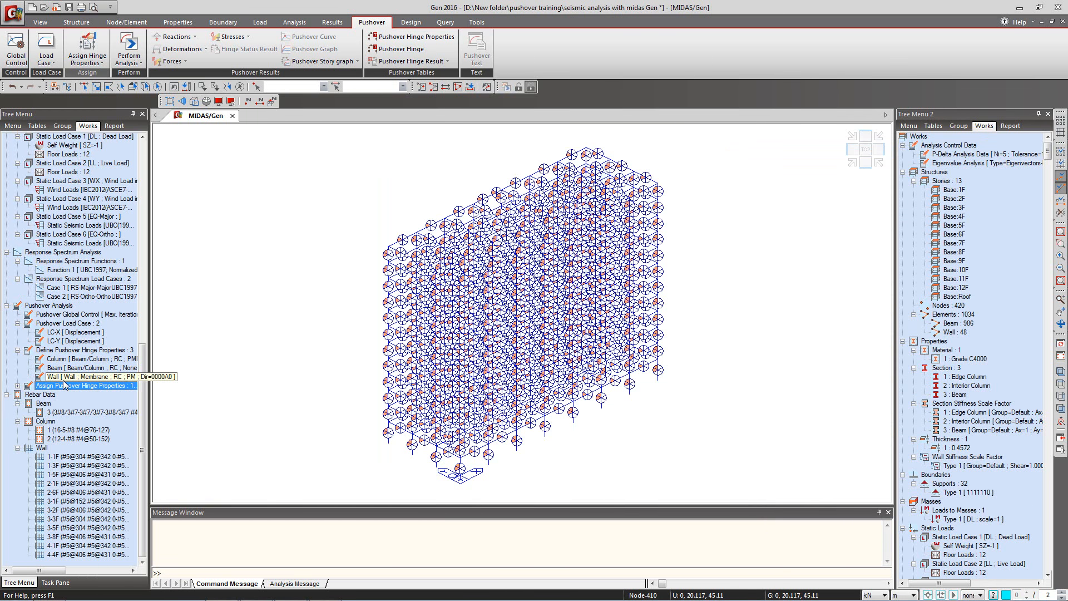
Step: Perform the pushover analysis and open the pushover curve for load case LC-X
left_click(134, 61)
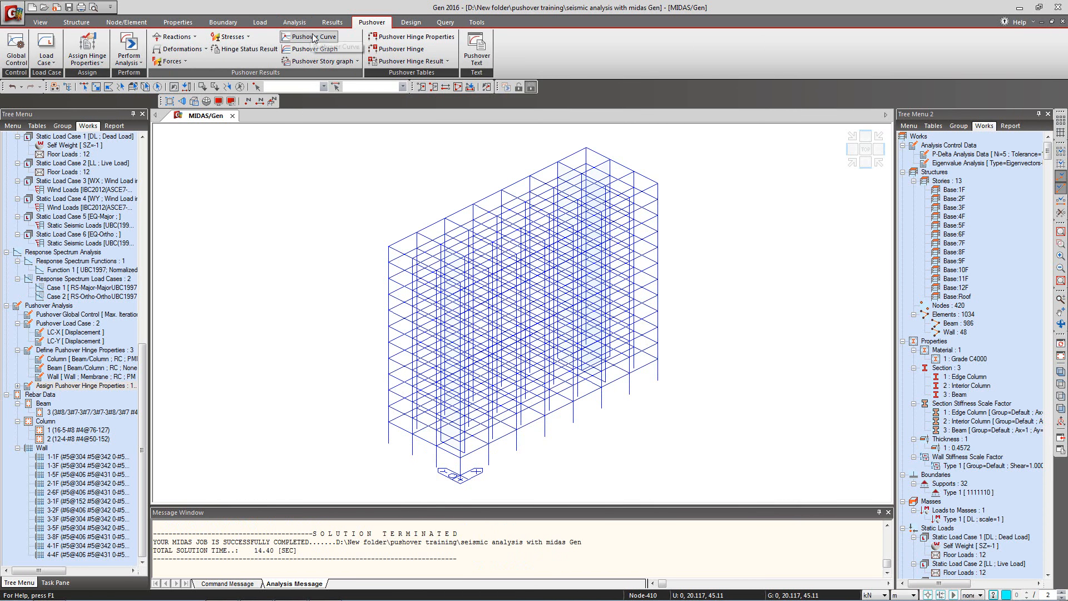
left_click(313, 37)
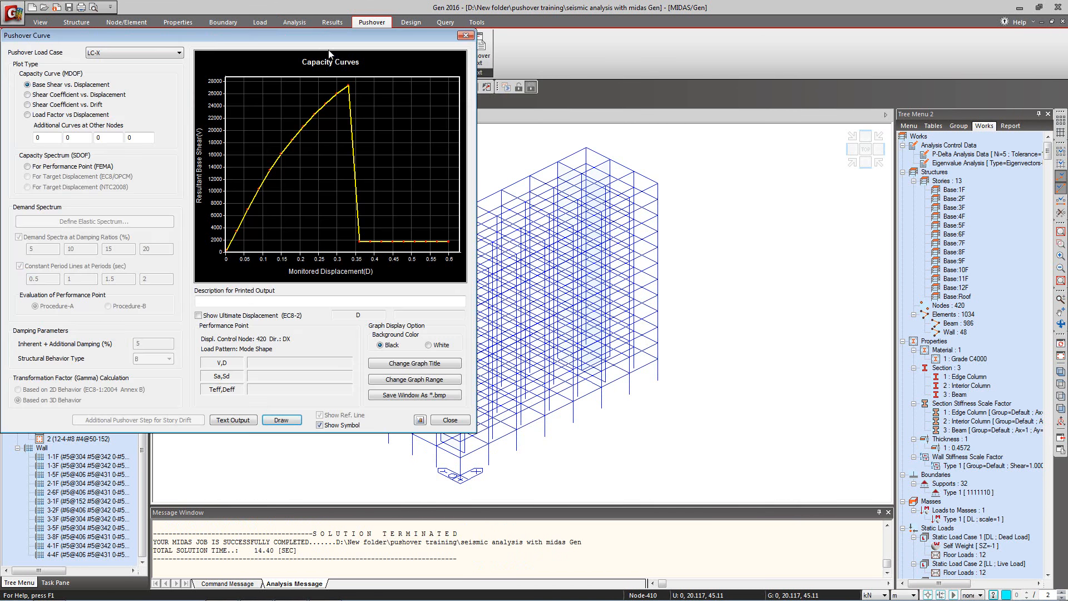
left_click_drag(362, 42, 545, 87)
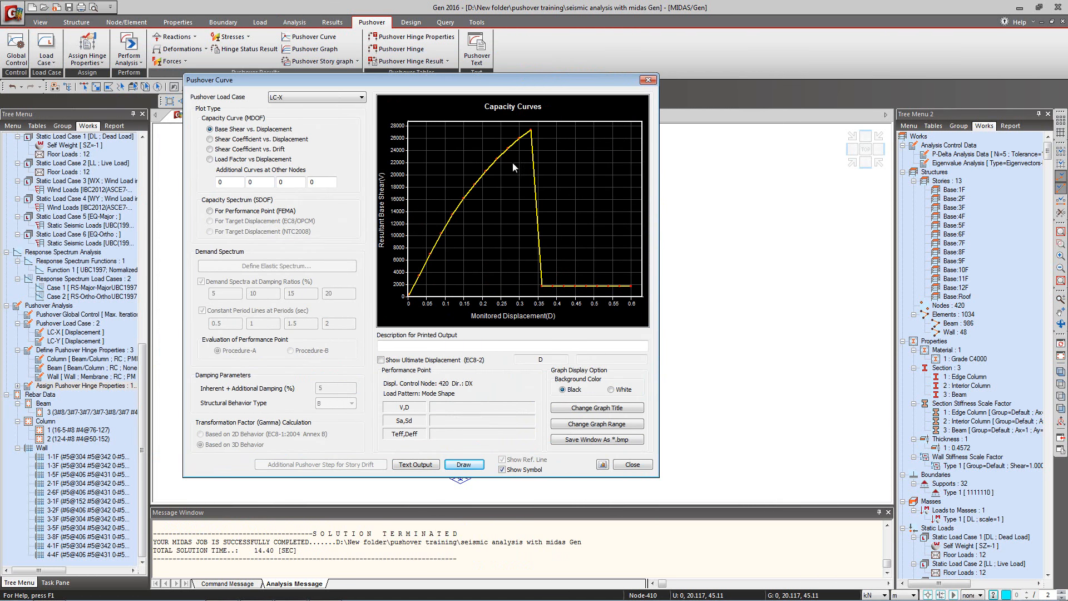
Step: View the capacity curve of load case LC-Y and return to the LC-X curve
left_click(311, 96)
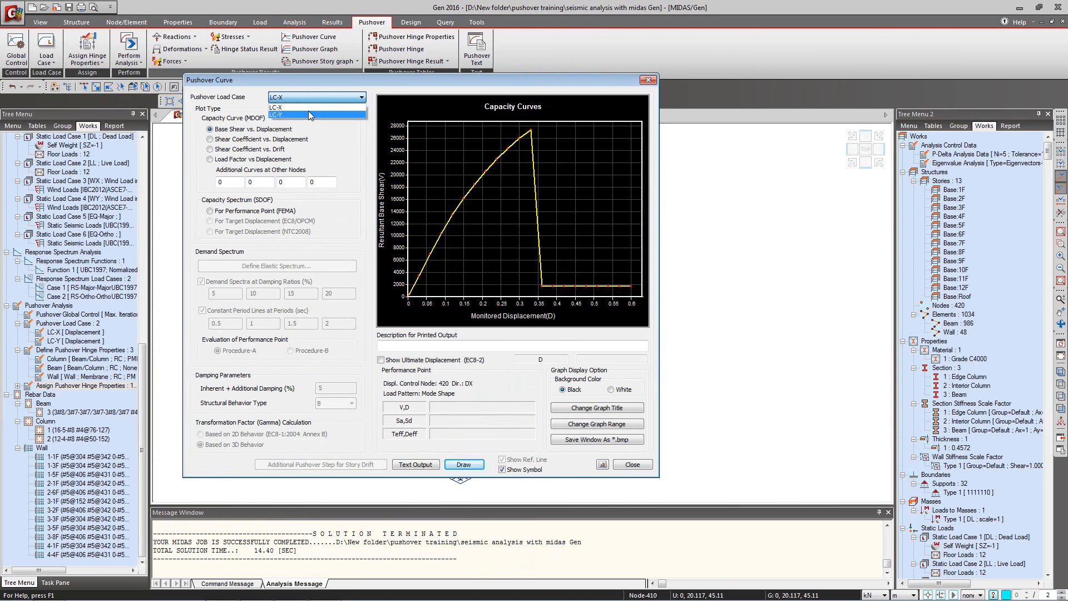
left_click(309, 111)
left_click(312, 97)
left_click(309, 106)
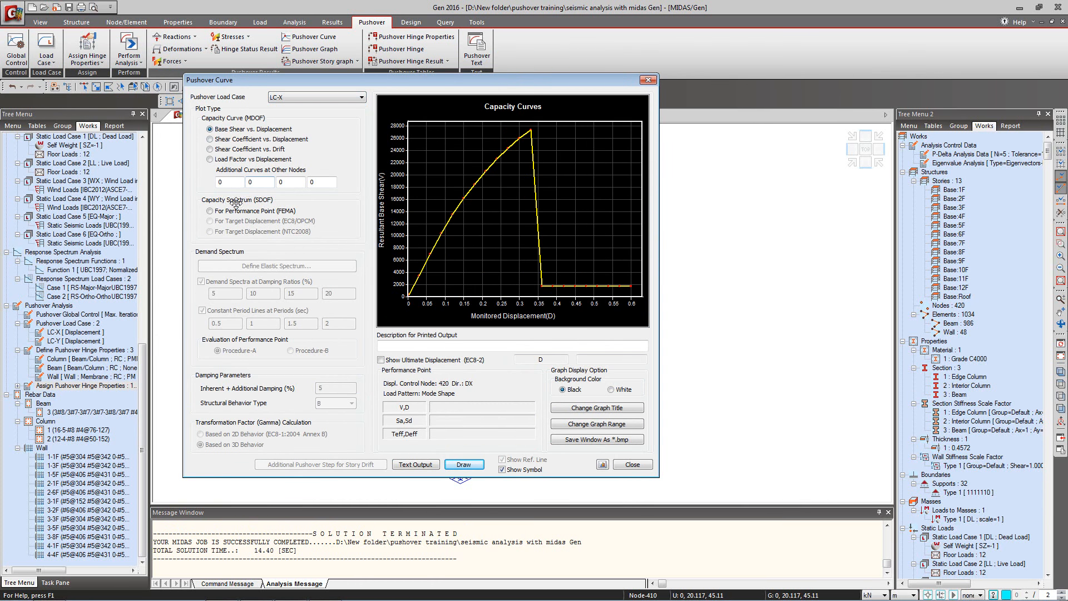
Step: Plot the FEMA performance-point capacity spectrum and set the UBC(1997) elastic spectrum's soil profile type to Sc
left_click(220, 215)
left_click(254, 268)
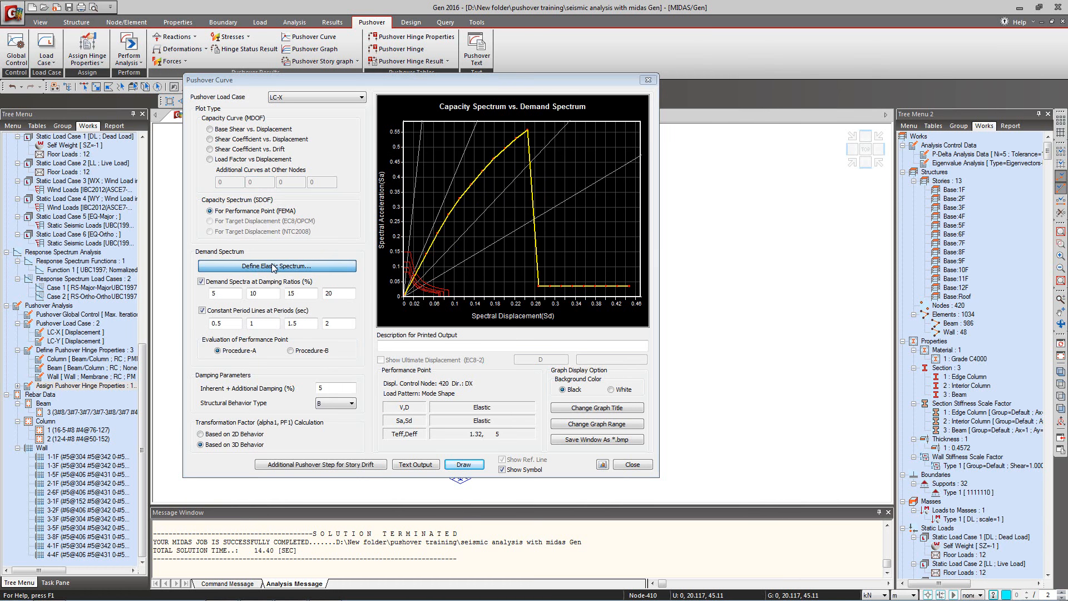
left_click(459, 246)
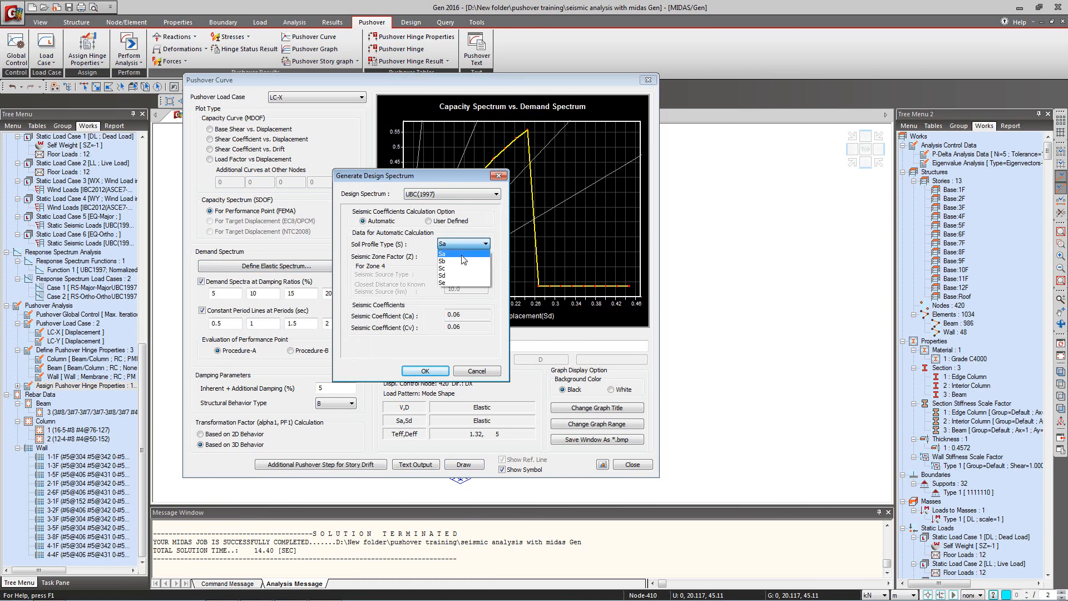
left_click(463, 271)
left_click_drag(463, 181, 357, 182)
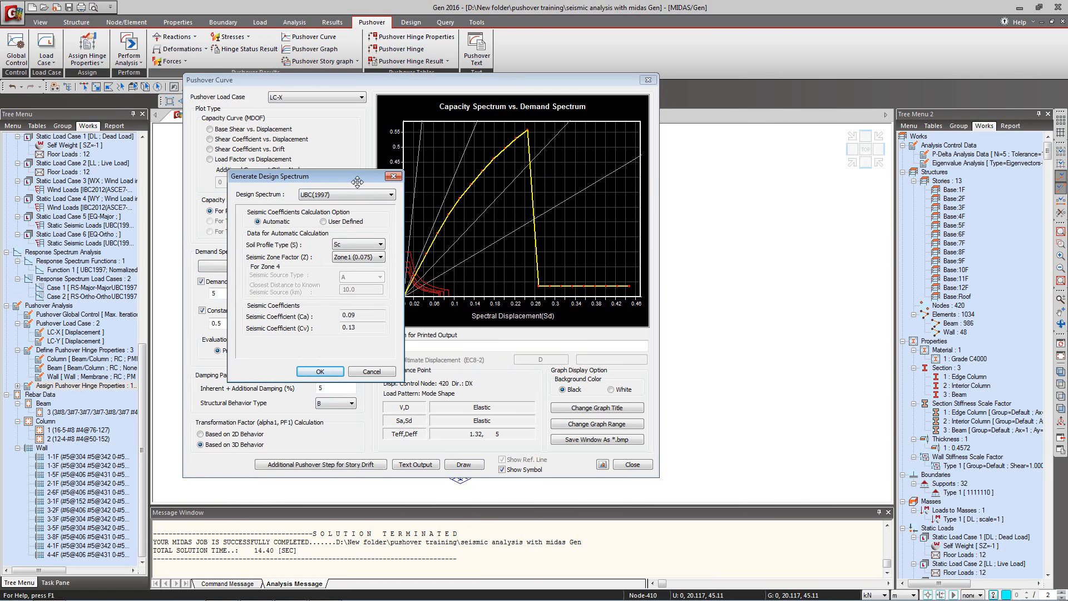
Step: Set the seismic zone factor to Zone4 (0.40), apply the elastic spectrum and hide the demand spectra at damping ratios
left_click(360, 258)
left_click(356, 296)
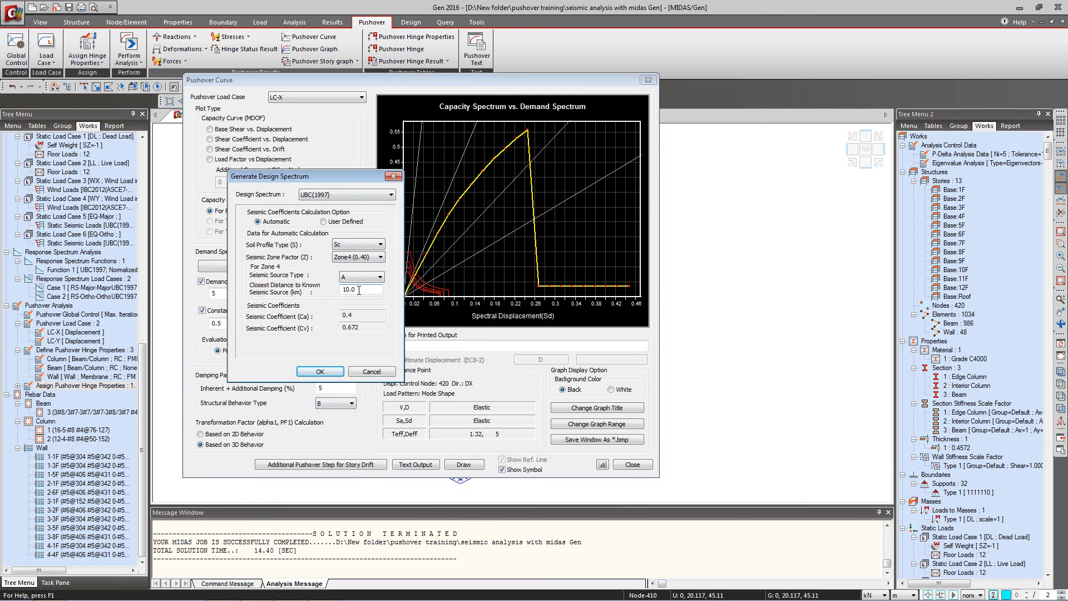
left_click(367, 280)
left_click(361, 290)
left_click(331, 371)
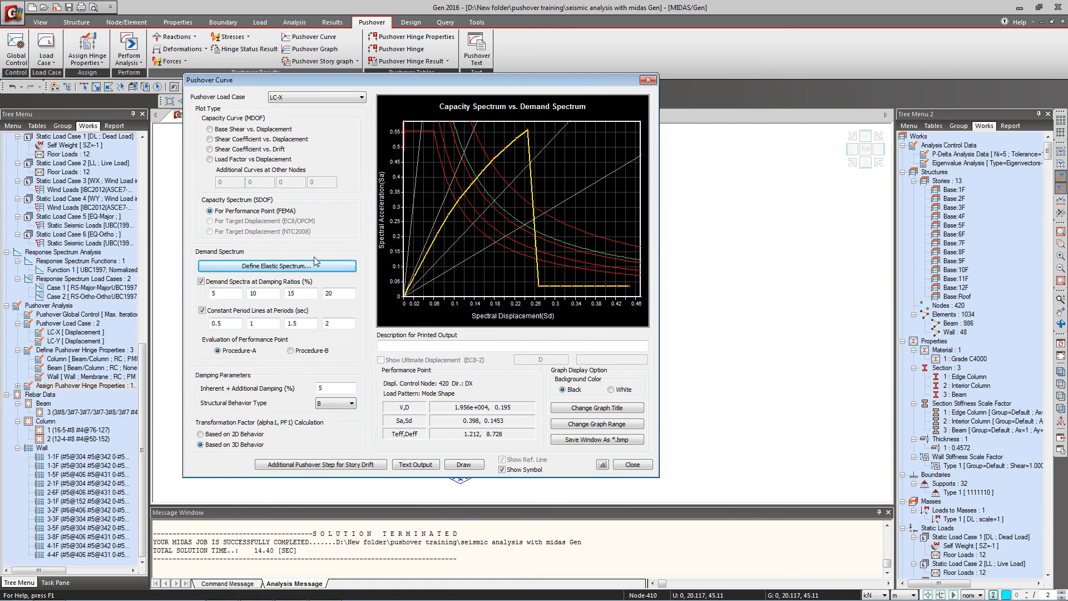
left_click(201, 282)
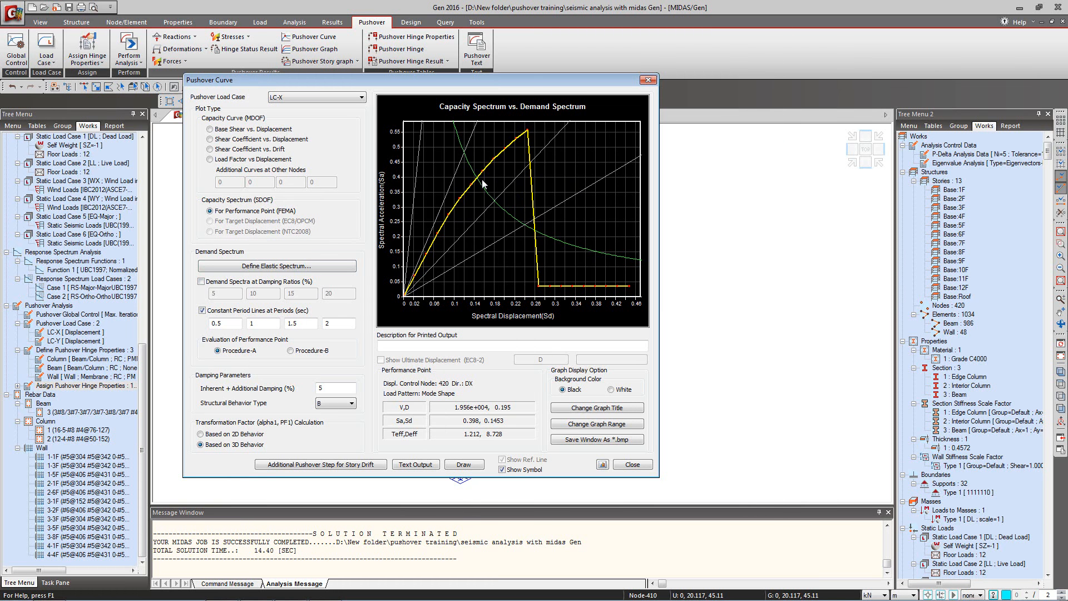
Step: Switch to Excel and calculate 1.5*0.195 in cell H12 from the LC-X performance-point displacement
mouse_move(477, 182)
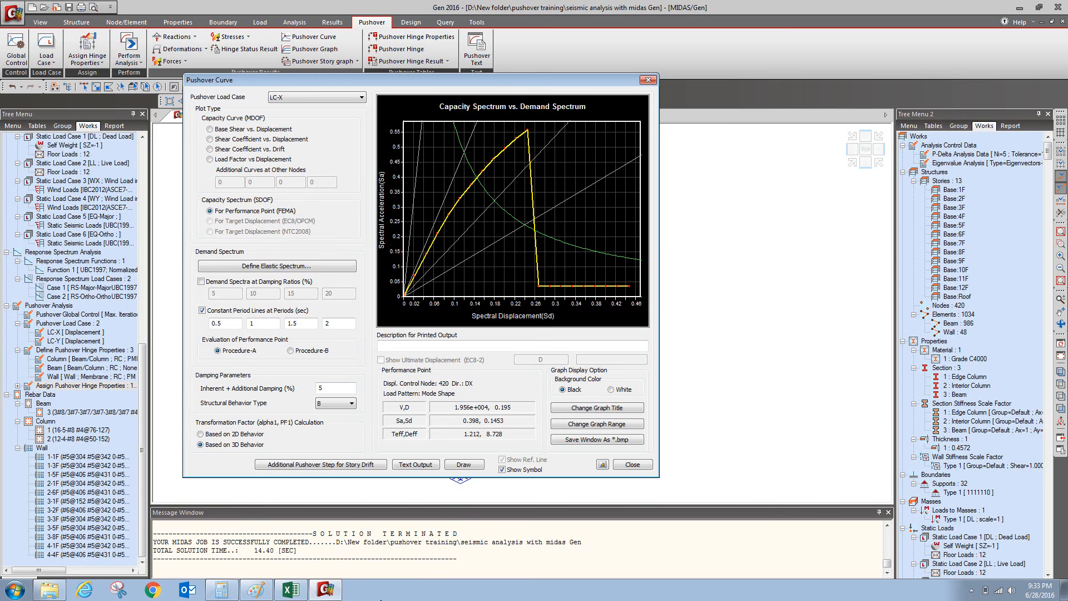
left_click(297, 593)
left_click(357, 238)
type("+1.5*")
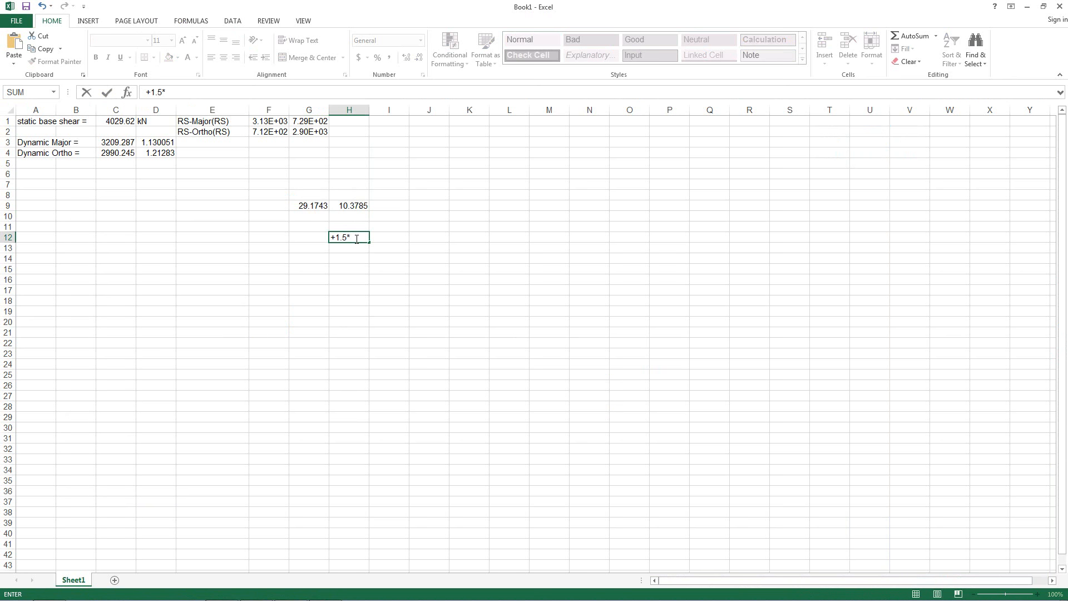
key("alt+Tab")
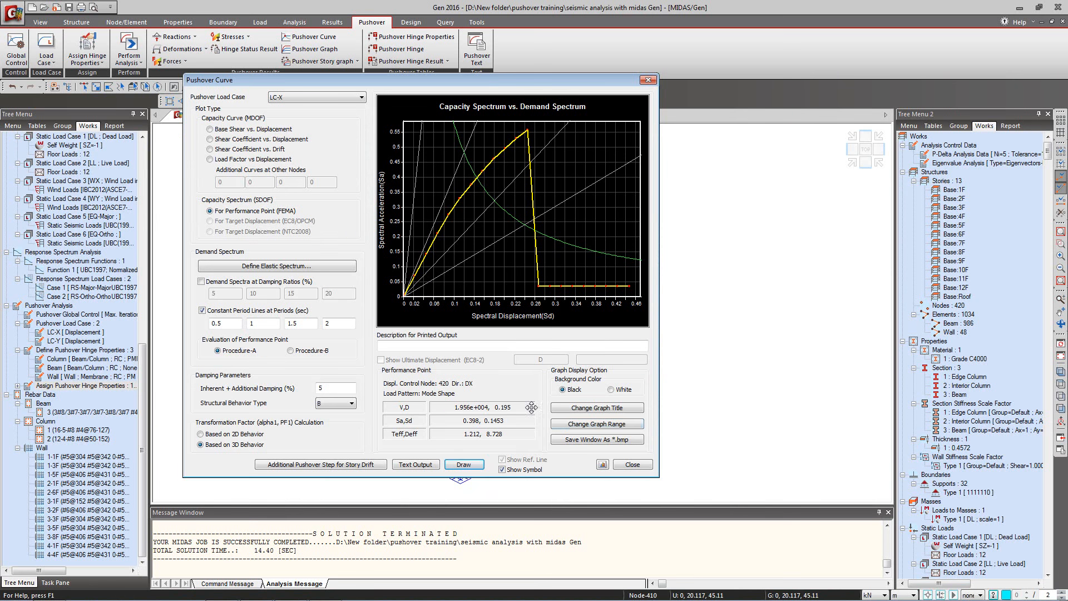
key("alt+Tab")
key("alt+Tab")
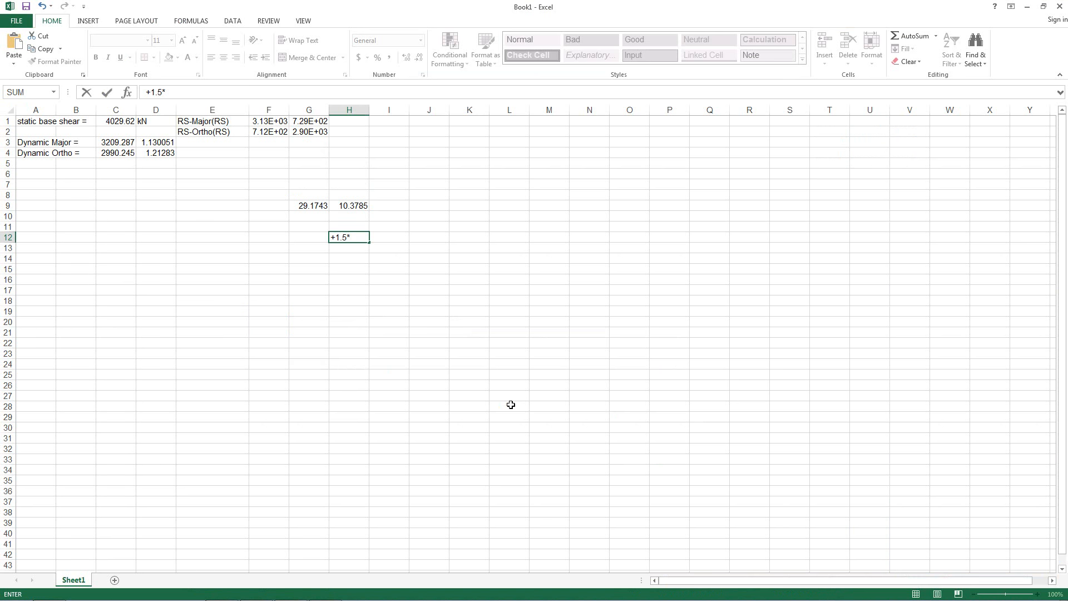
key("Return")
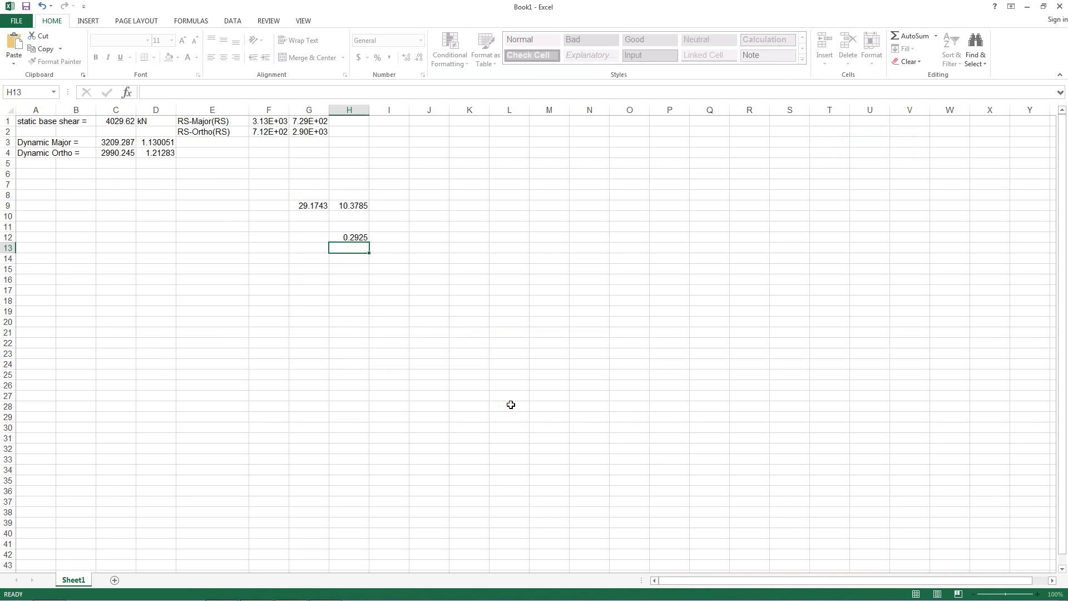
left_click(354, 238)
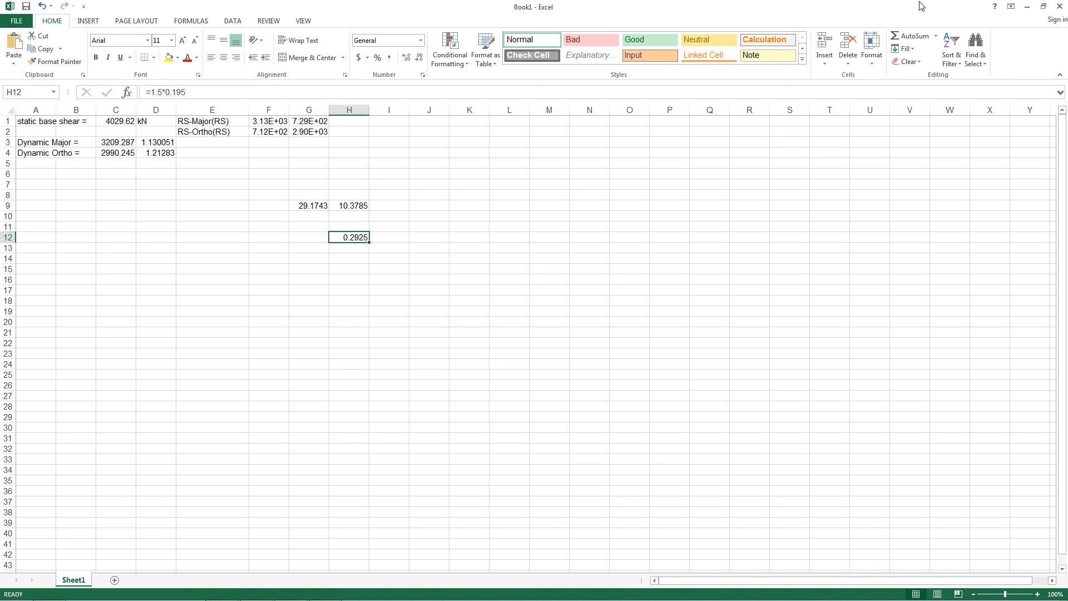
Step: Return to midas Gen and display the capacity spectrum of load case LC-Y
left_click(1026, 7)
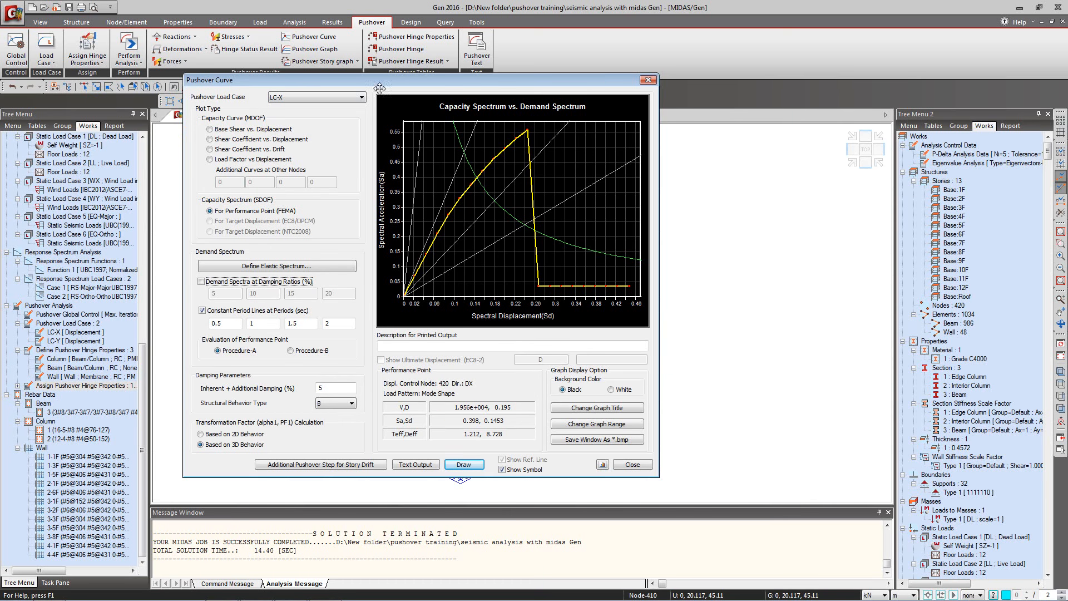
left_click(334, 98)
left_click(328, 115)
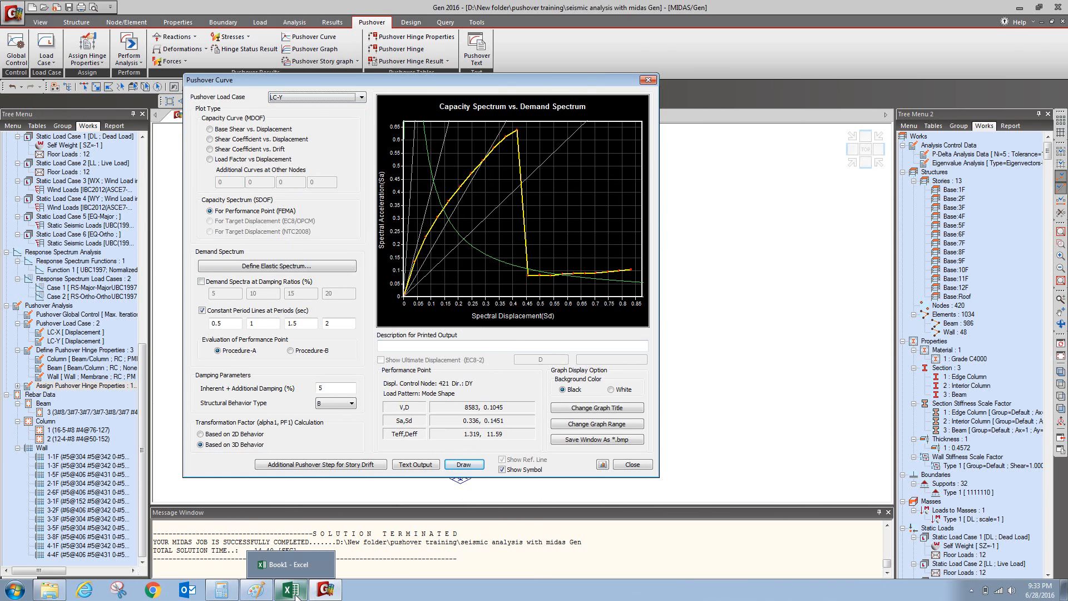
Step: Switch to Excel and calculate 1.5*0.1045 in cell H13 from the LC-Y performance-point displacement
left_click(294, 590)
left_click(357, 247)
type("+1.5")
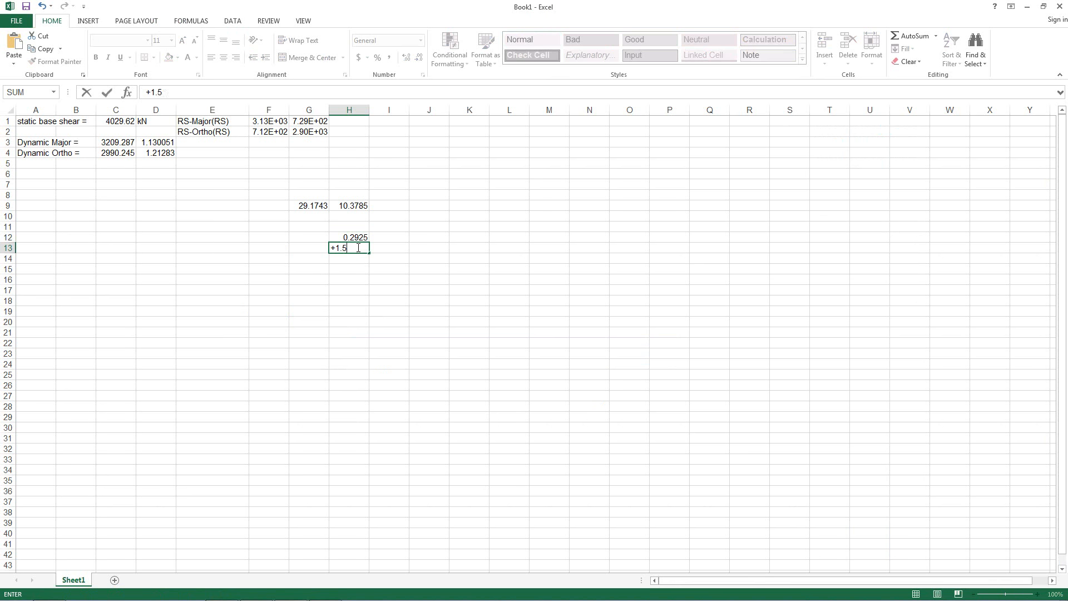
type("*0.1045")
key("Return")
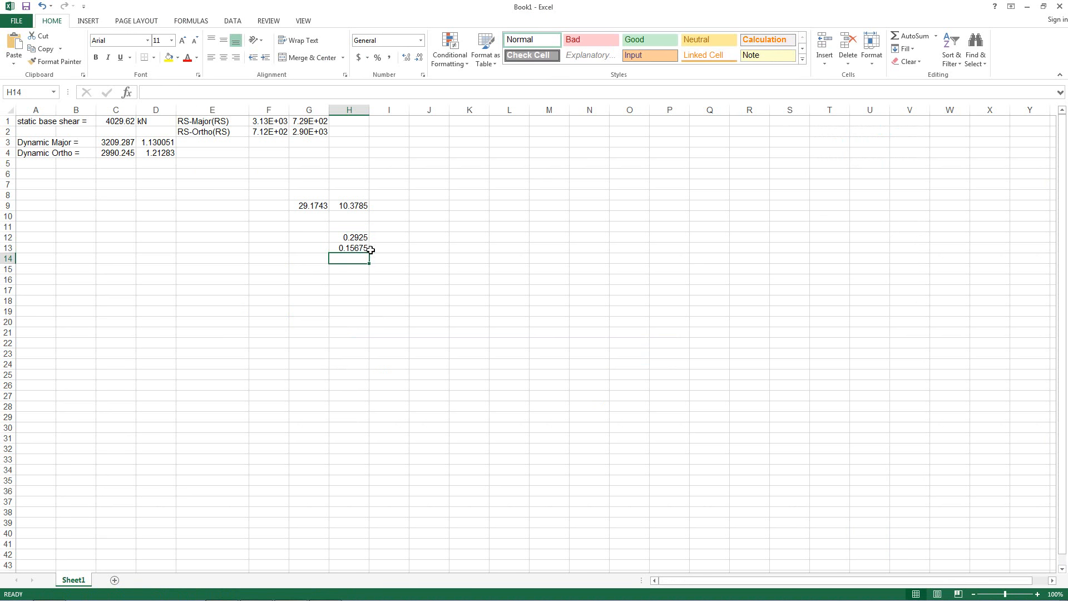
Step: Show the two target displacements in cells H12 and H13 with three decimal places
left_click(358, 239)
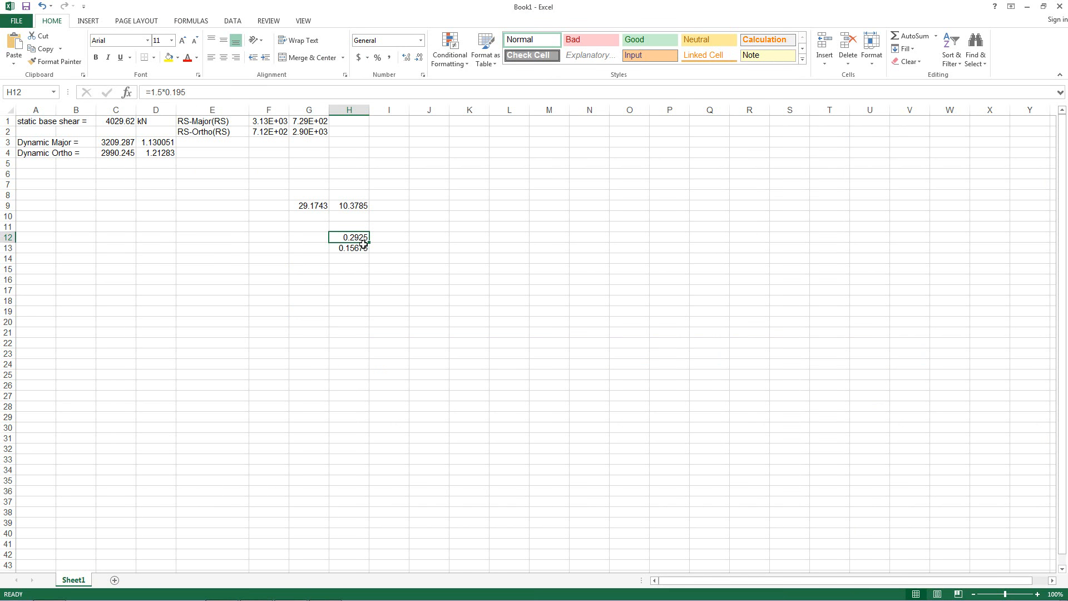
left_click_drag(357, 236, 358, 248)
left_click(419, 58)
left_click(446, 271)
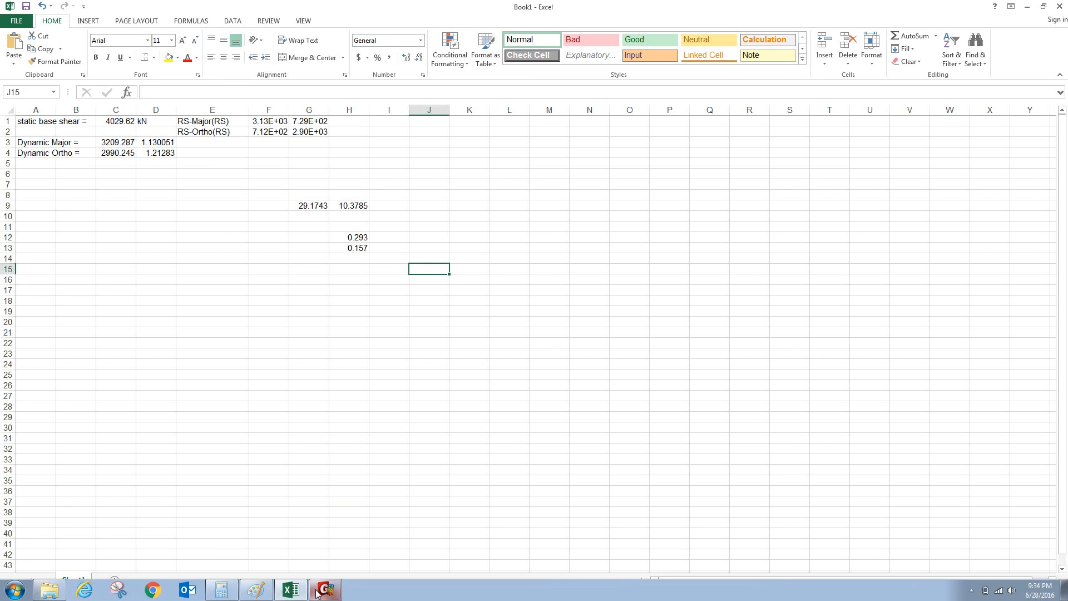
Step: Switch to midas Gen and reopen the LC-X pushover curve as the FEMA performance-point capacity spectrum
left_click(326, 589)
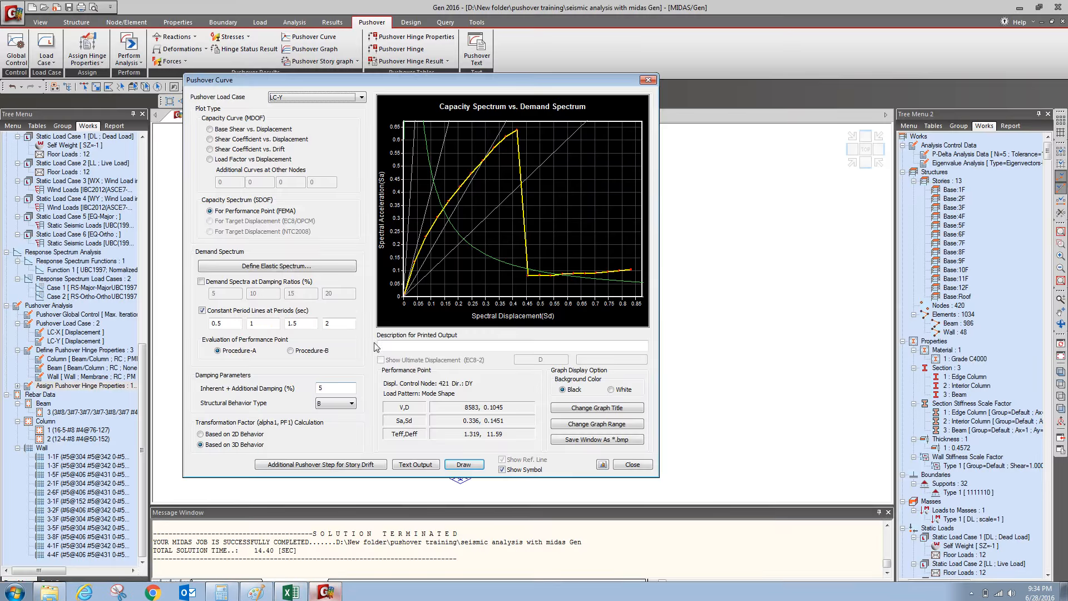
left_click(648, 80)
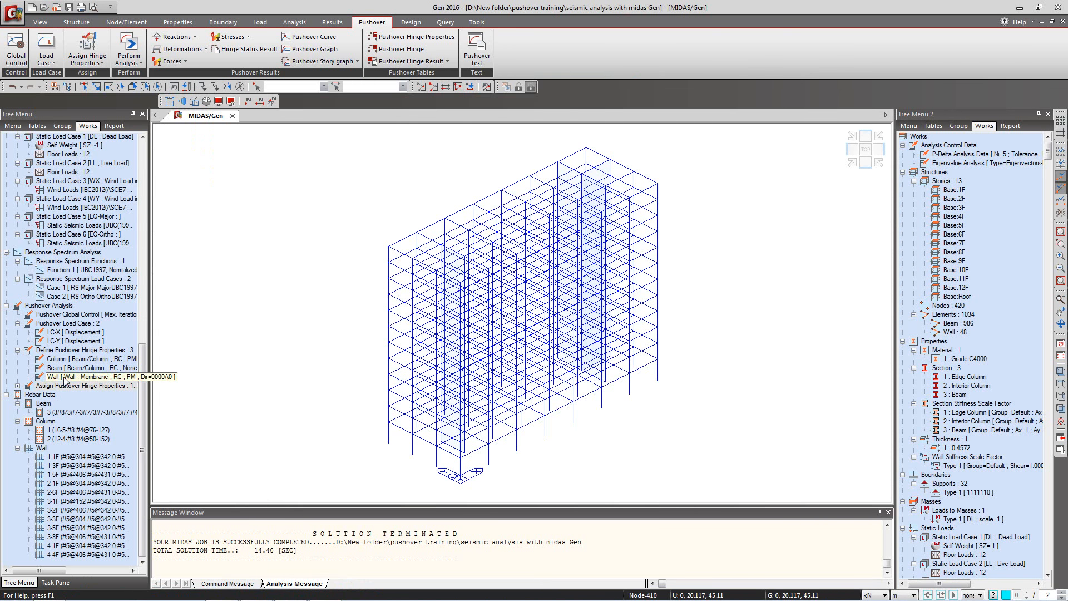
right_click(77, 333)
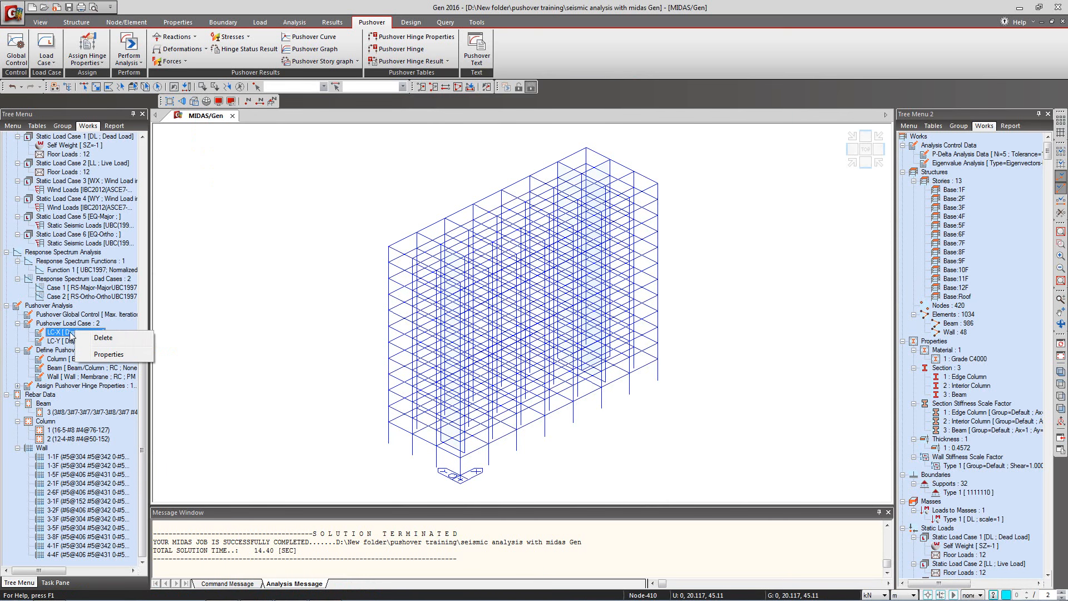
left_click(71, 328)
left_click(314, 39)
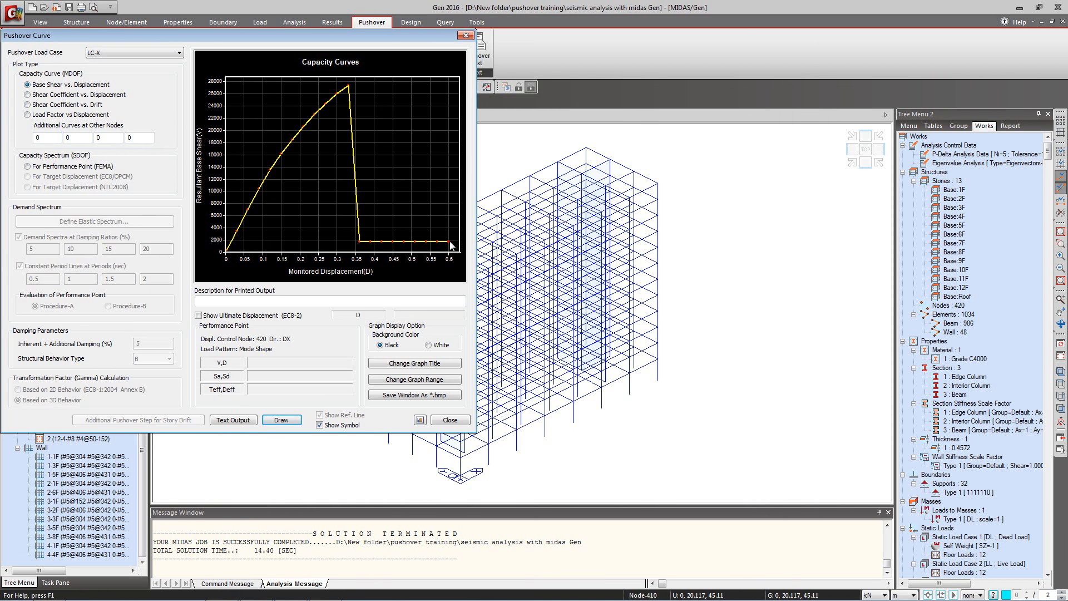
left_click(52, 166)
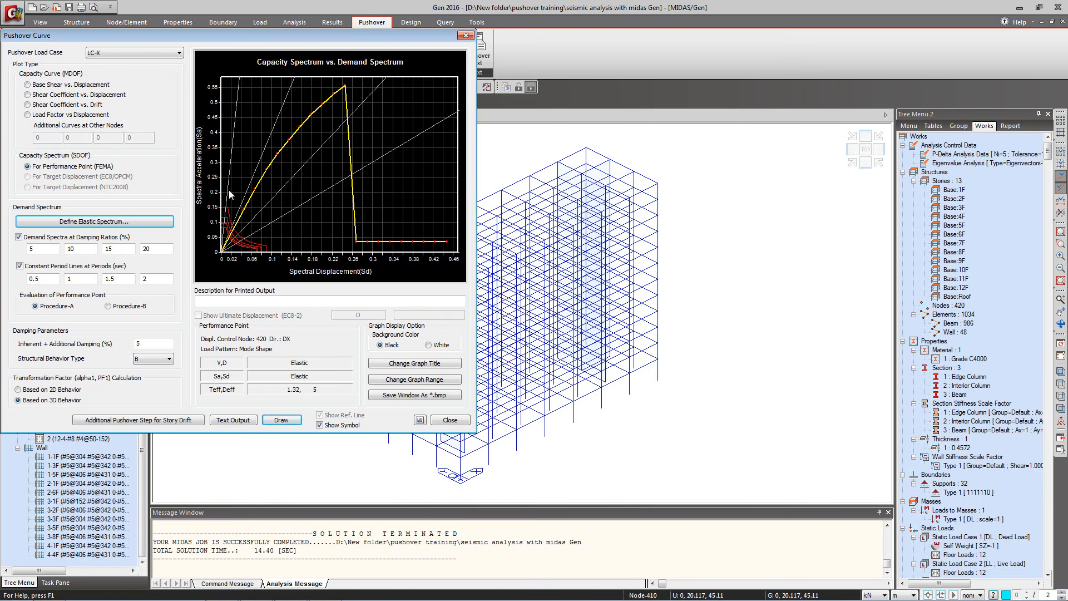
Step: Define the UBC(1997) elastic spectrum with soil profile type Sc and seismic zone factor Zone4 (0.40), review the performance point and close the curve
left_click(117, 221)
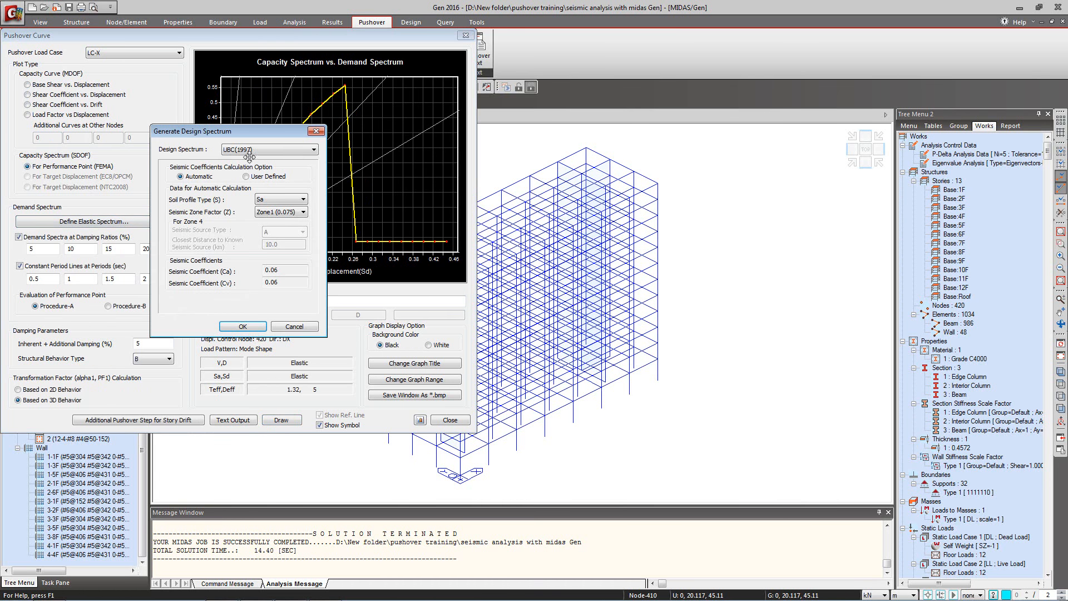
left_click_drag(278, 133, 173, 135)
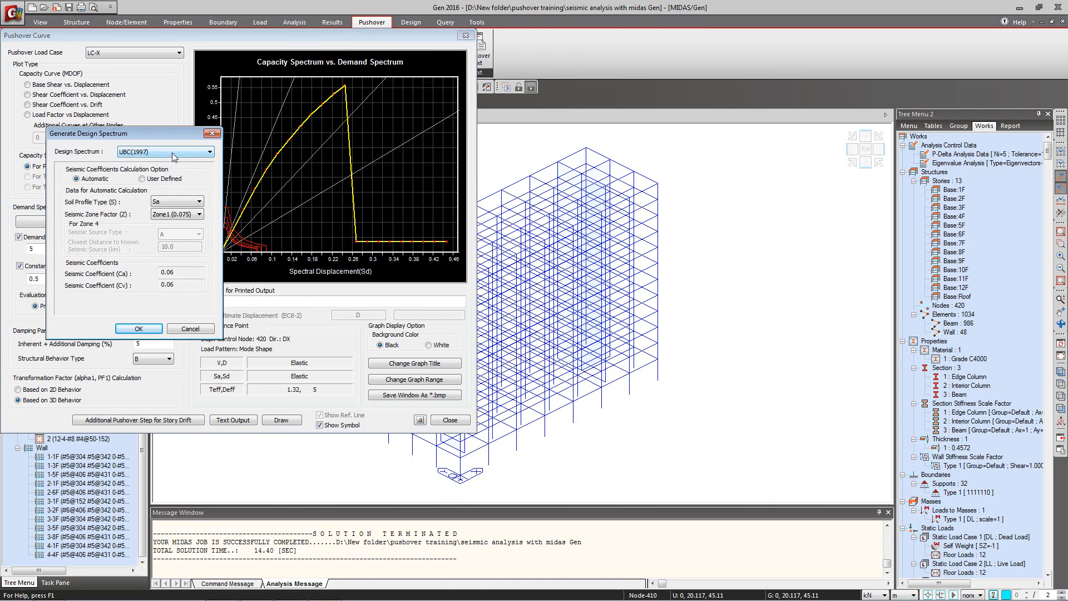
left_click(161, 203)
left_click(172, 224)
left_click(194, 214)
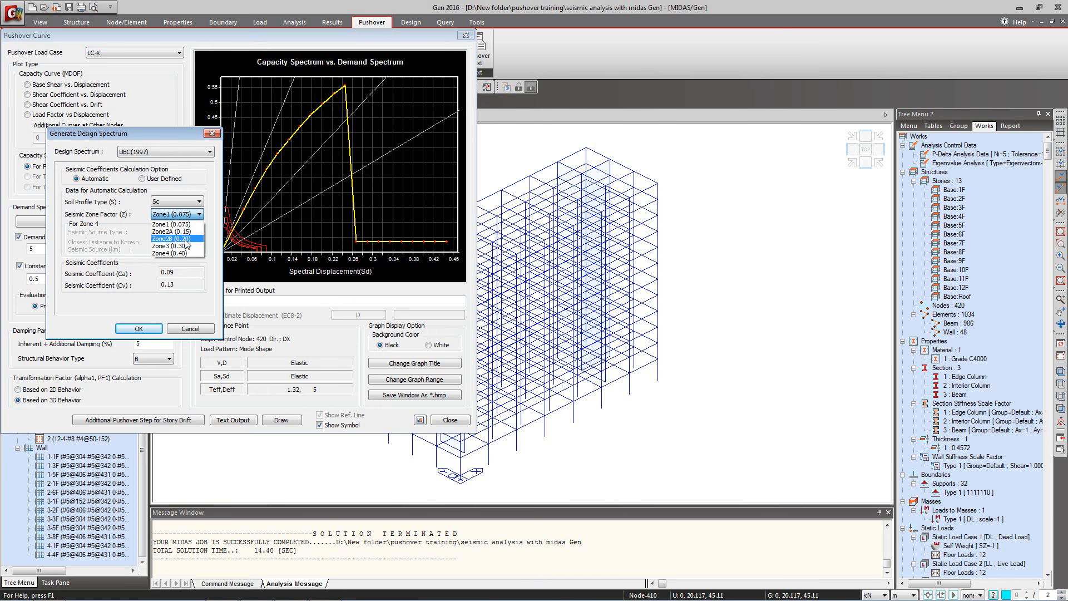
left_click(187, 254)
left_click(182, 238)
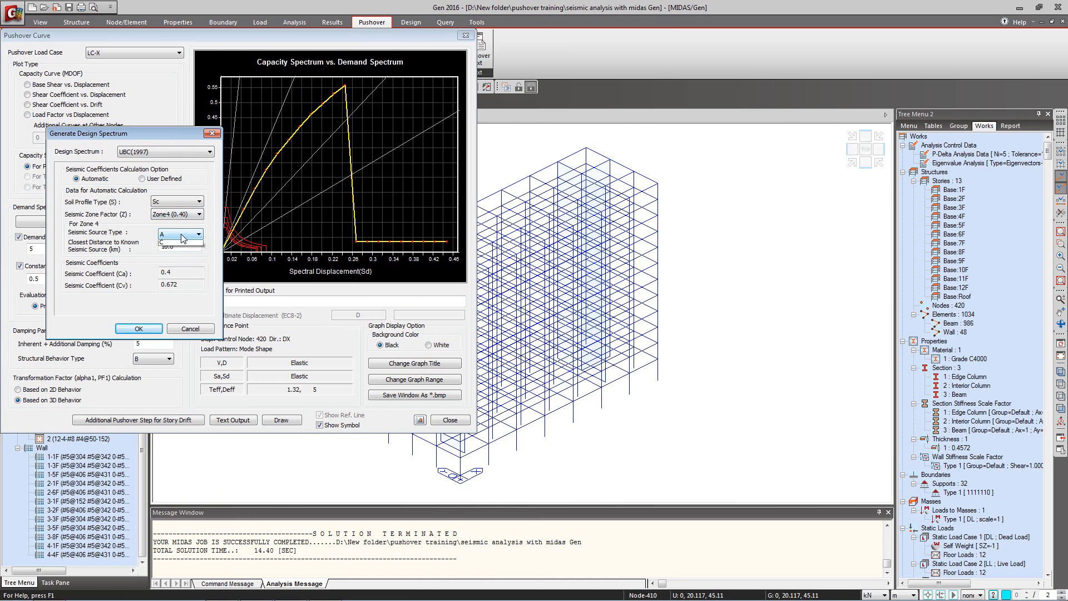
left_click(178, 252)
left_click(144, 328)
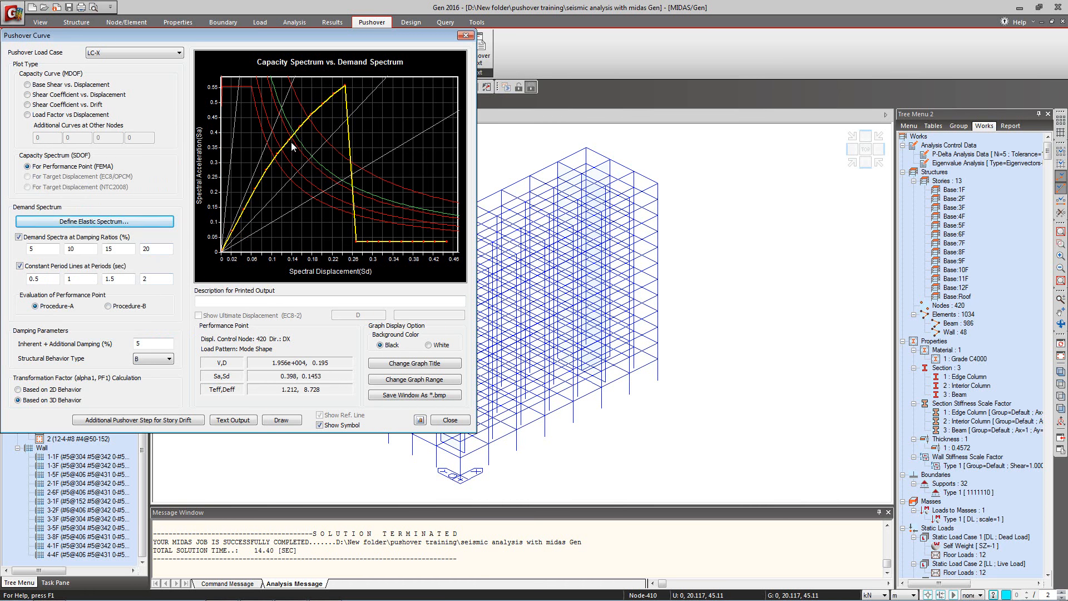
mouse_move(298, 136)
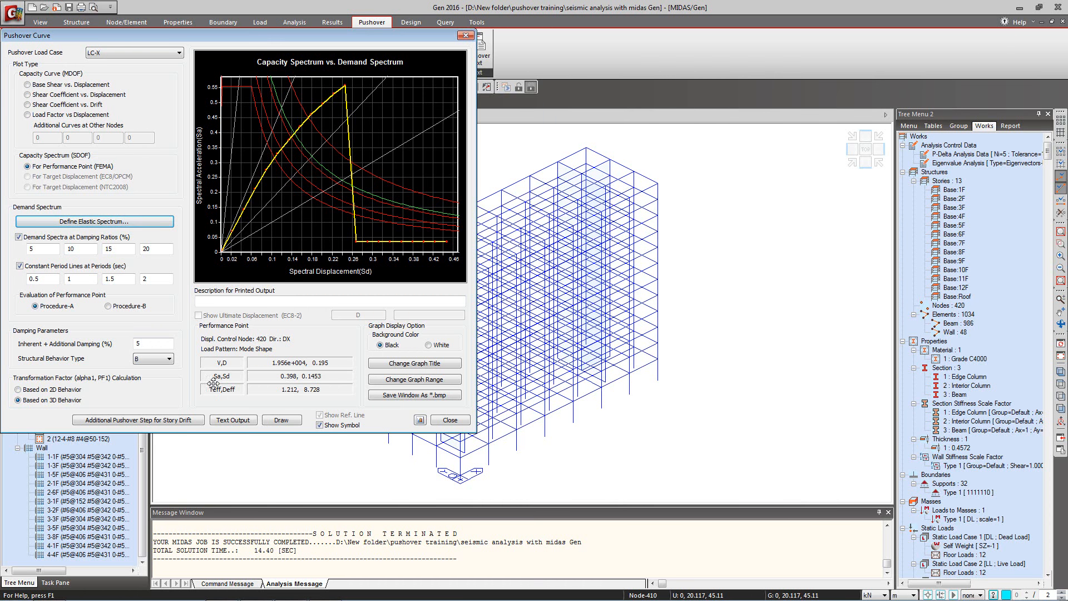
left_click(450, 421)
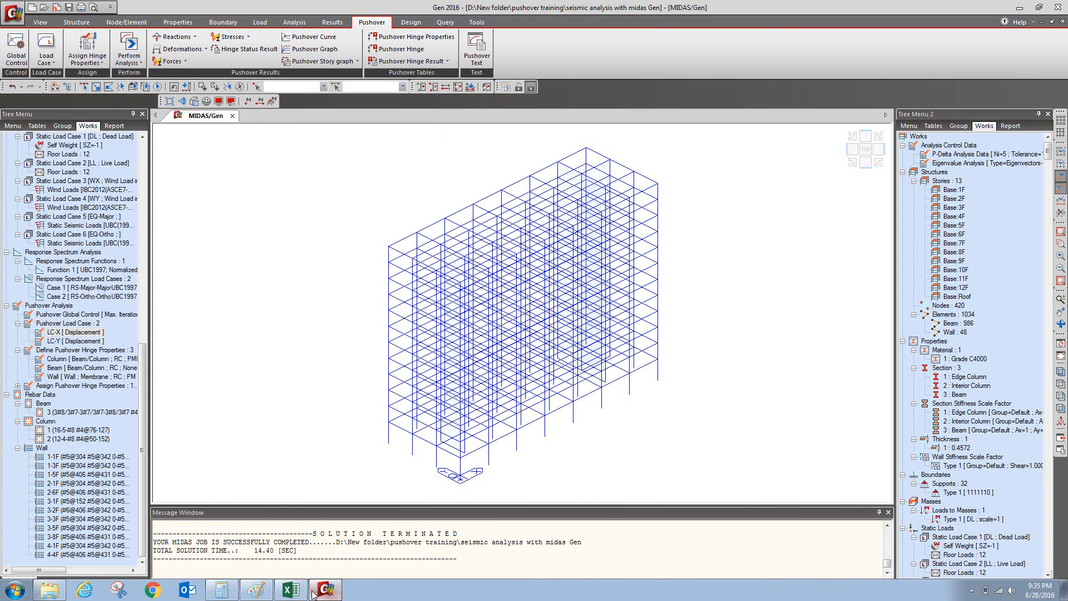
Step: Set the maximum displacement of pushover load case LC-X to 0.293 m and accept deleting the existing pushover results
left_click(72, 333)
right_click(72, 336)
left_click(104, 362)
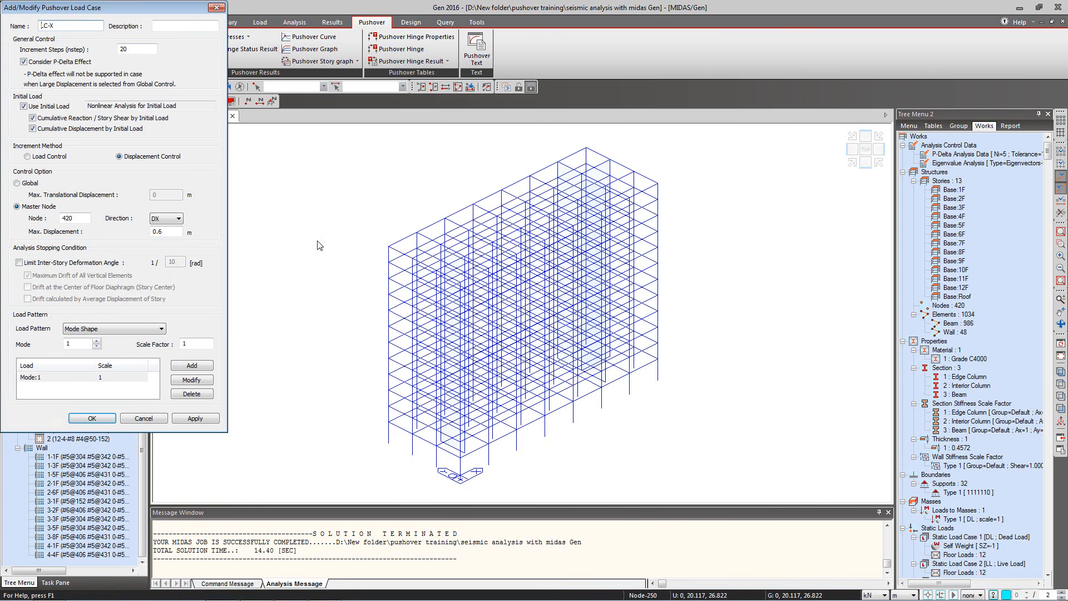
left_click(290, 590)
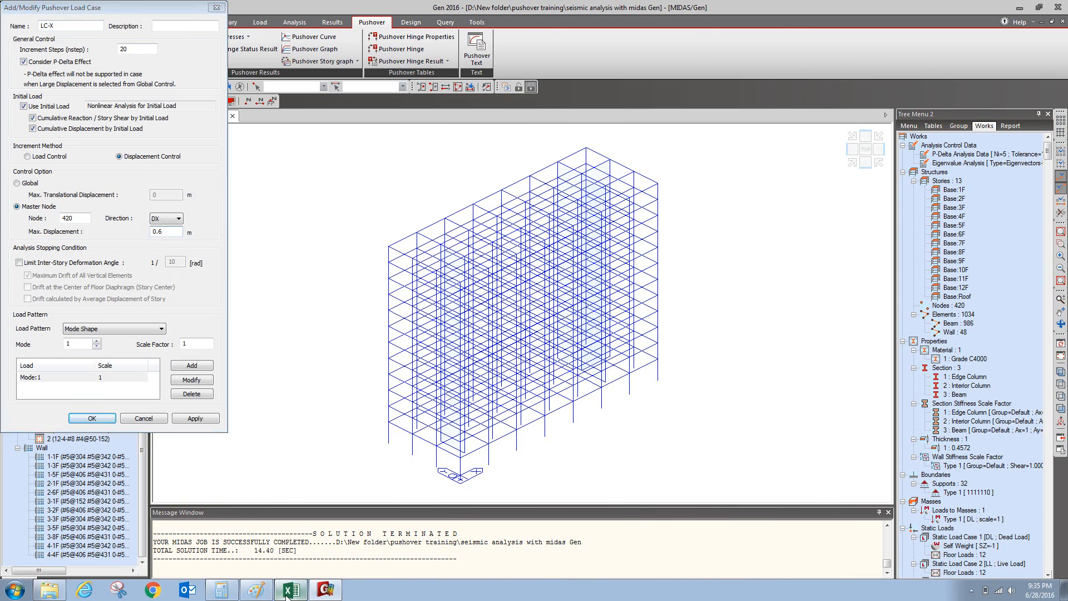
left_click(288, 594)
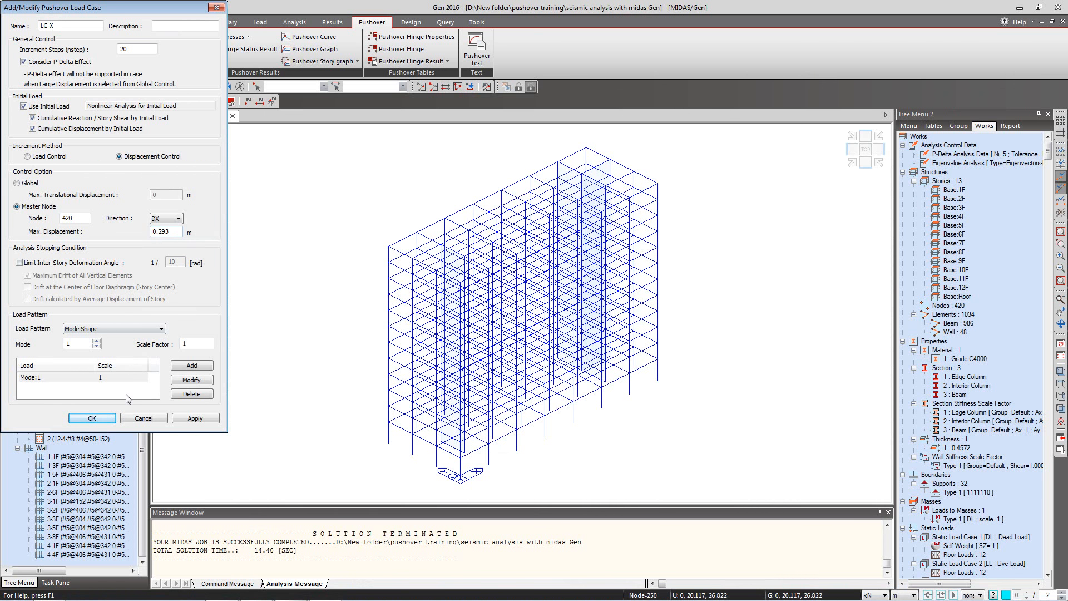
left_click(100, 418)
left_click(117, 246)
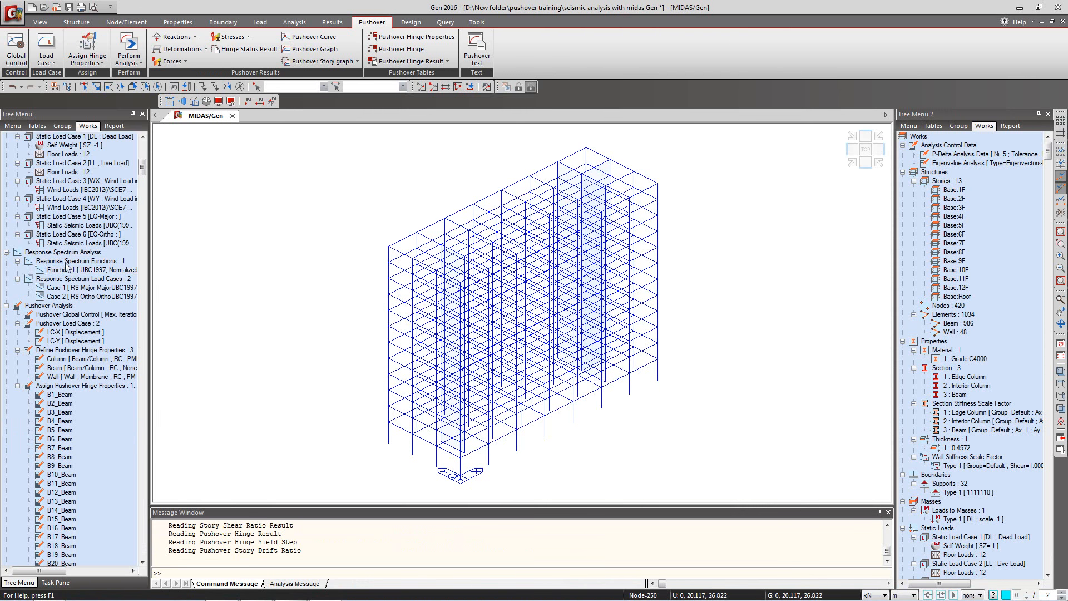
Step: Set the maximum displacement of pushover load case LC-Y to 0.157 m, after checking the Excel value, and accept deleting the results
right_click(72, 341)
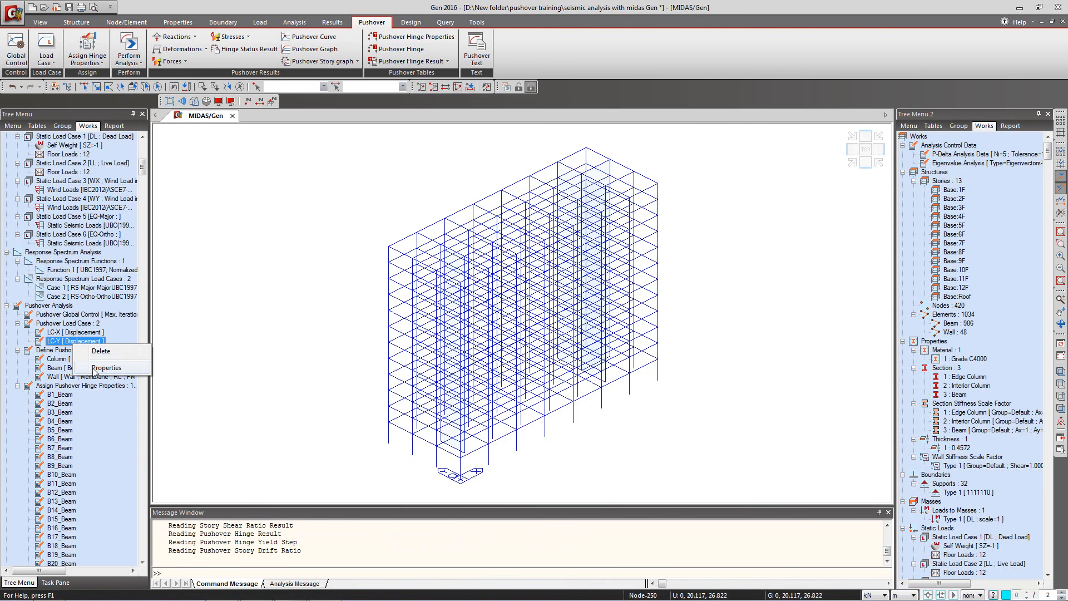
left_click(95, 369)
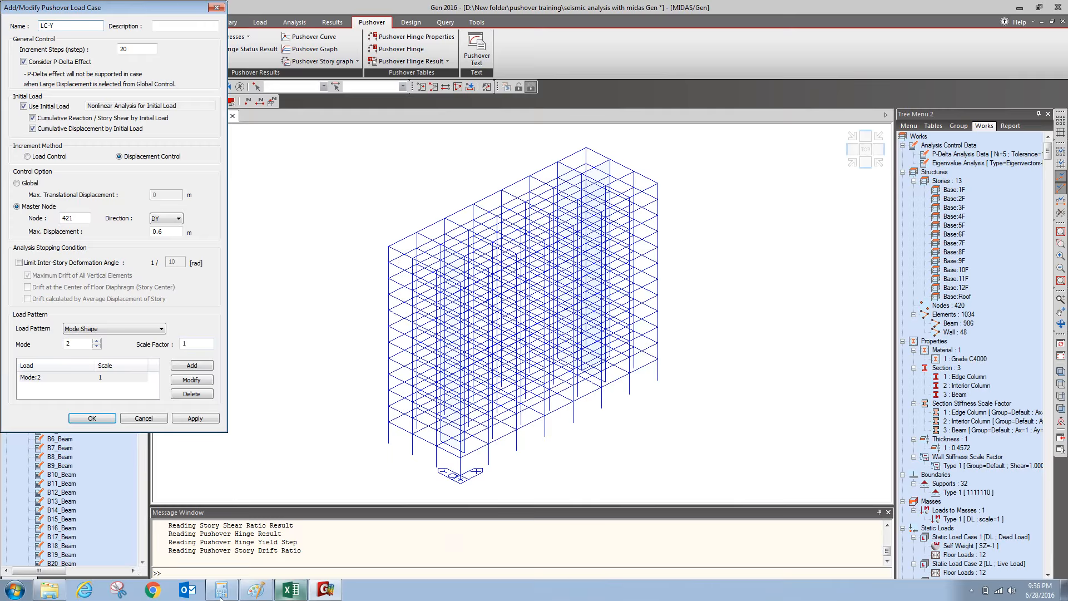
left_click(291, 591)
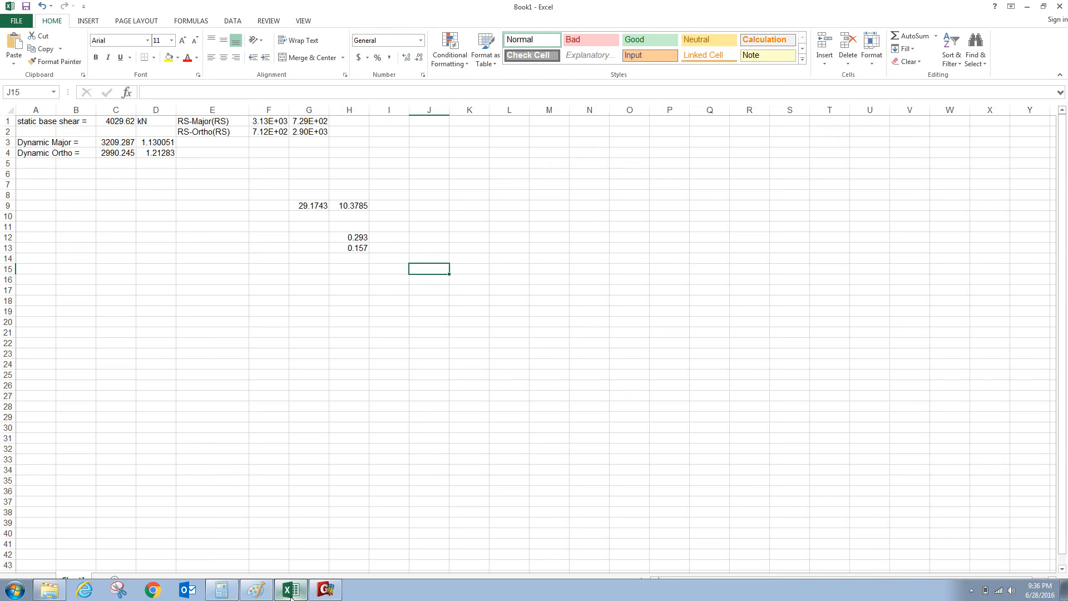
left_click(290, 591)
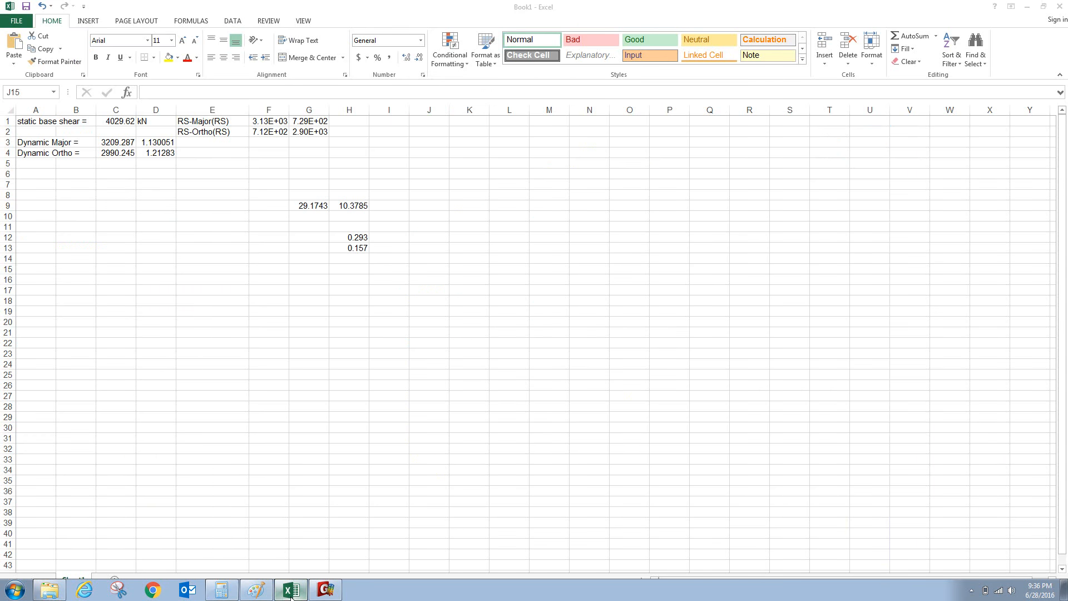
key("BackSpace")
type("157")
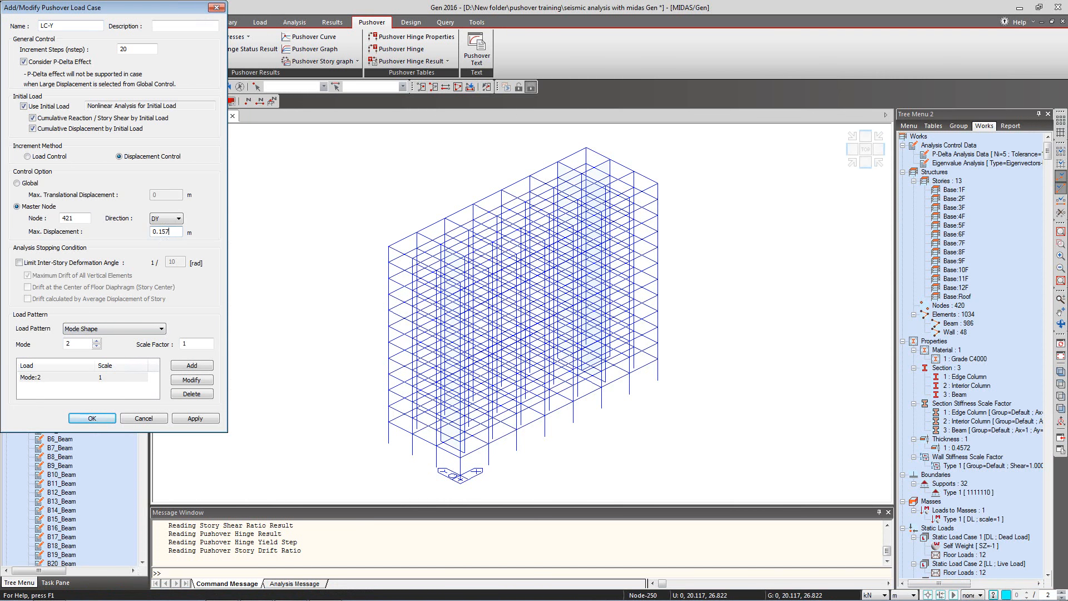
left_click(92, 418)
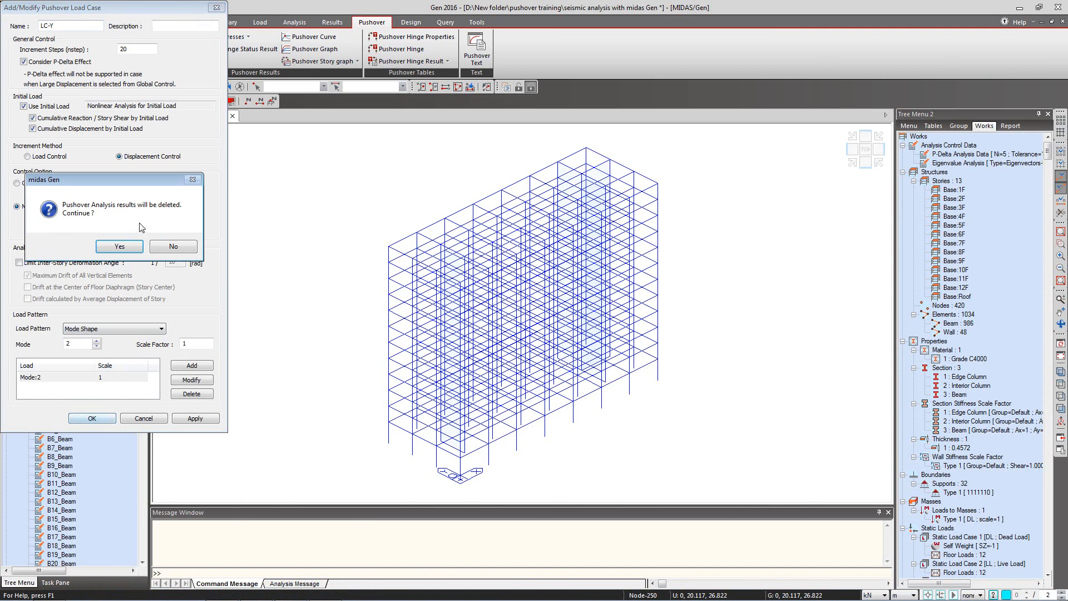
left_click(120, 246)
Step: Perform the pushover analysis again with the revised load case displacements
left_click(129, 56)
left_click(167, 86)
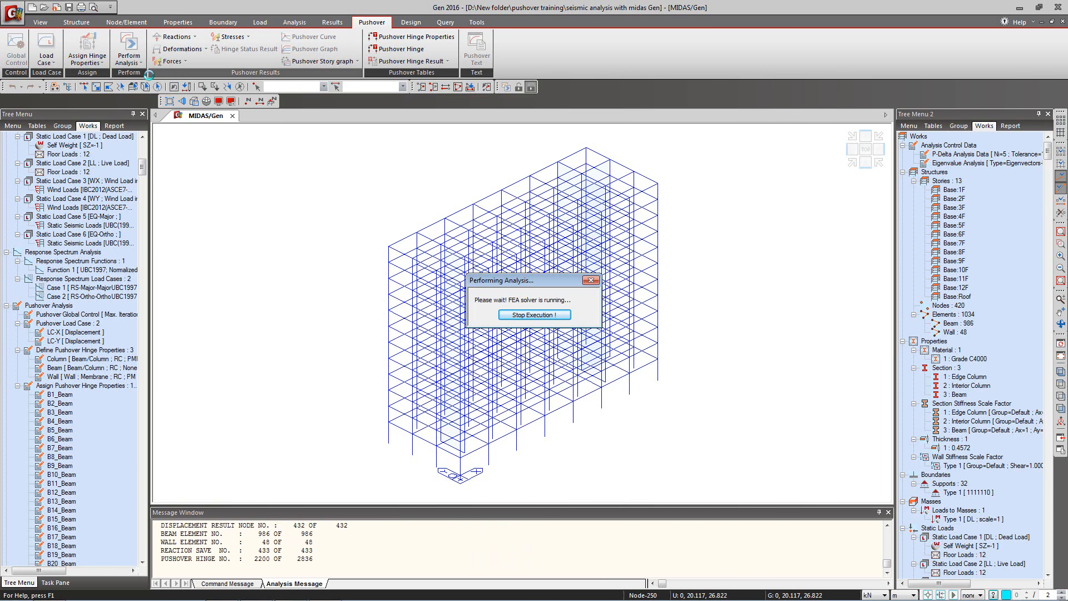
Step: Display the base shear vs. displacement capacity curves for LC-X and LC-Y, comparing the end displacement with the Excel values
left_click(317, 37)
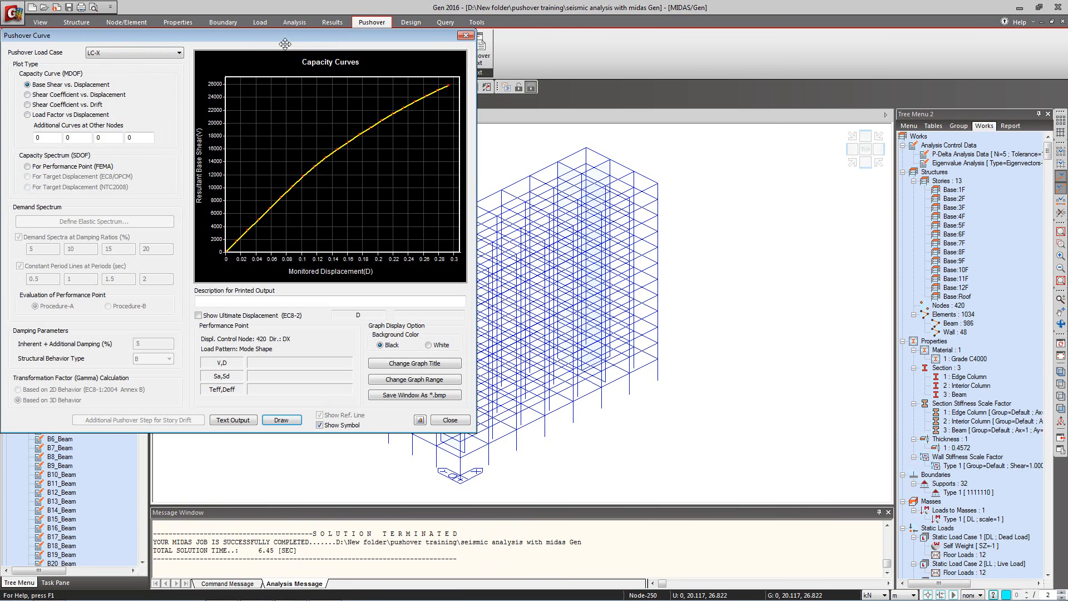
left_click_drag(285, 43, 470, 89)
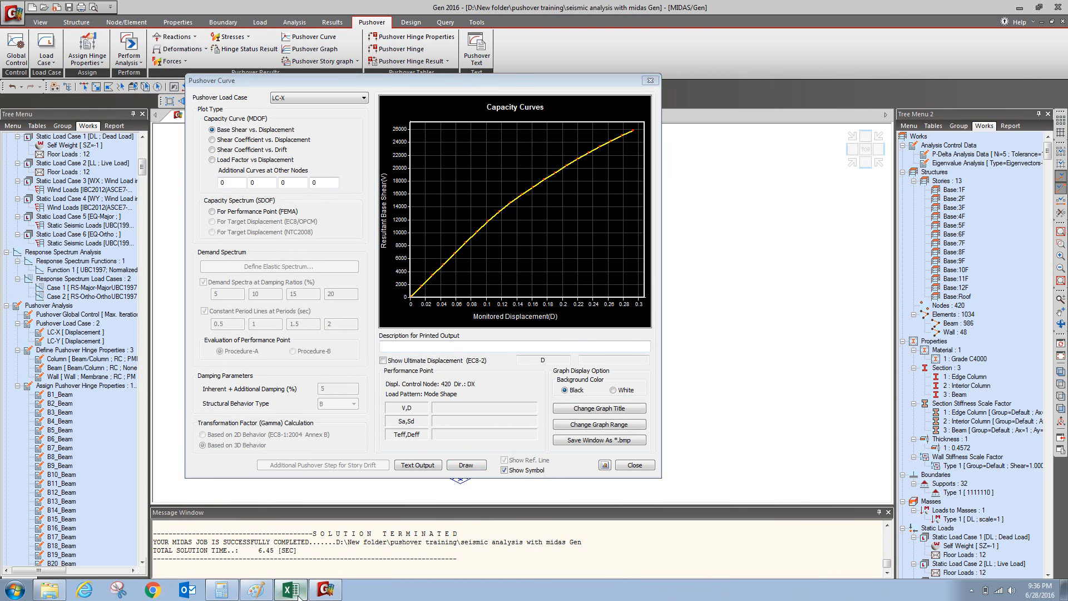
left_click(294, 591)
left_click(325, 590)
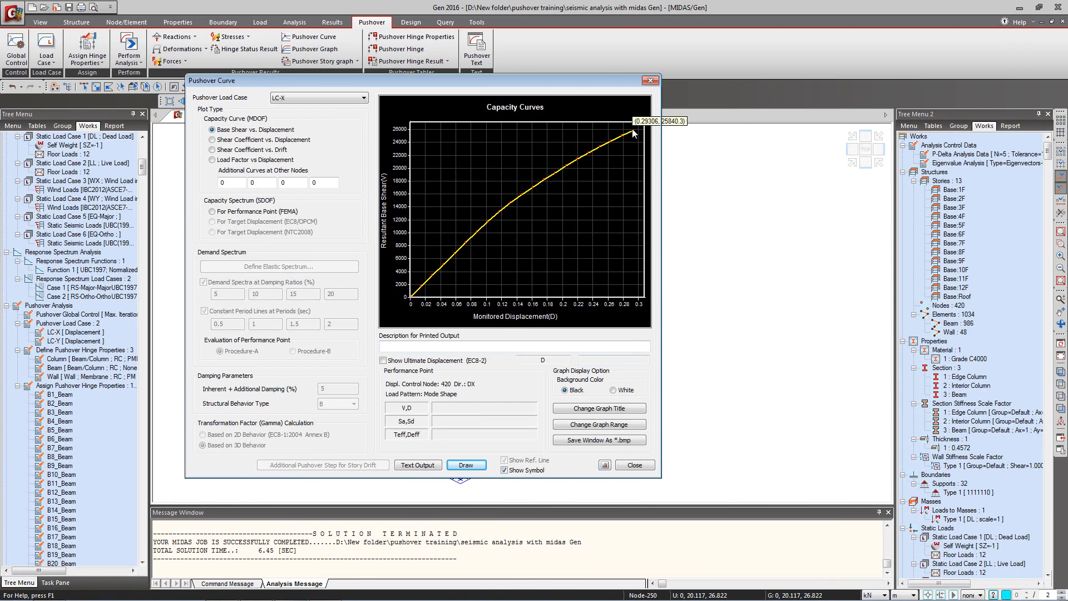
left_click(301, 99)
left_click(299, 114)
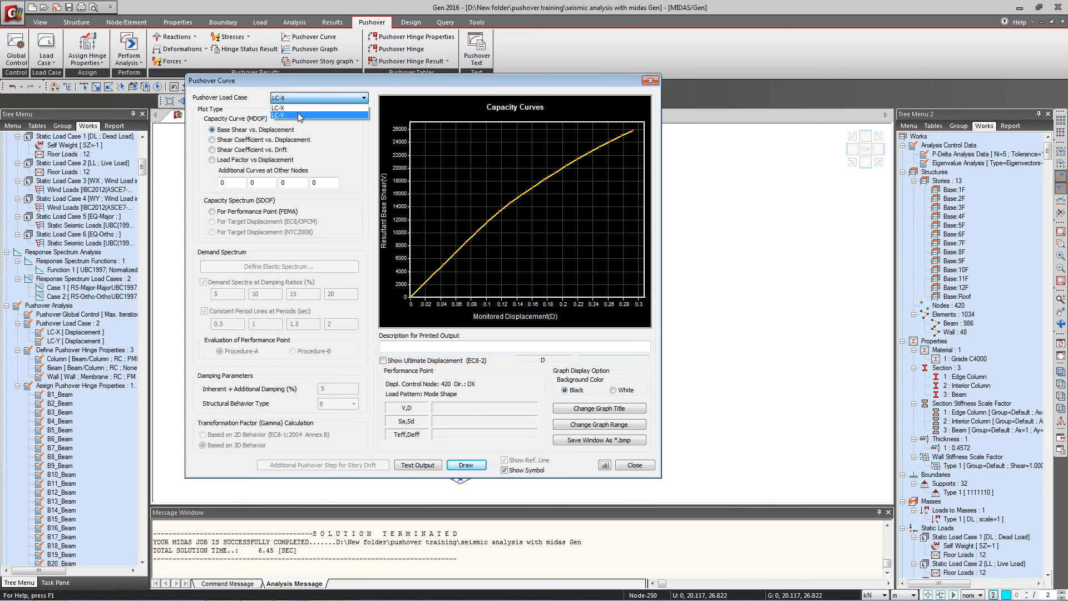
left_click(303, 101)
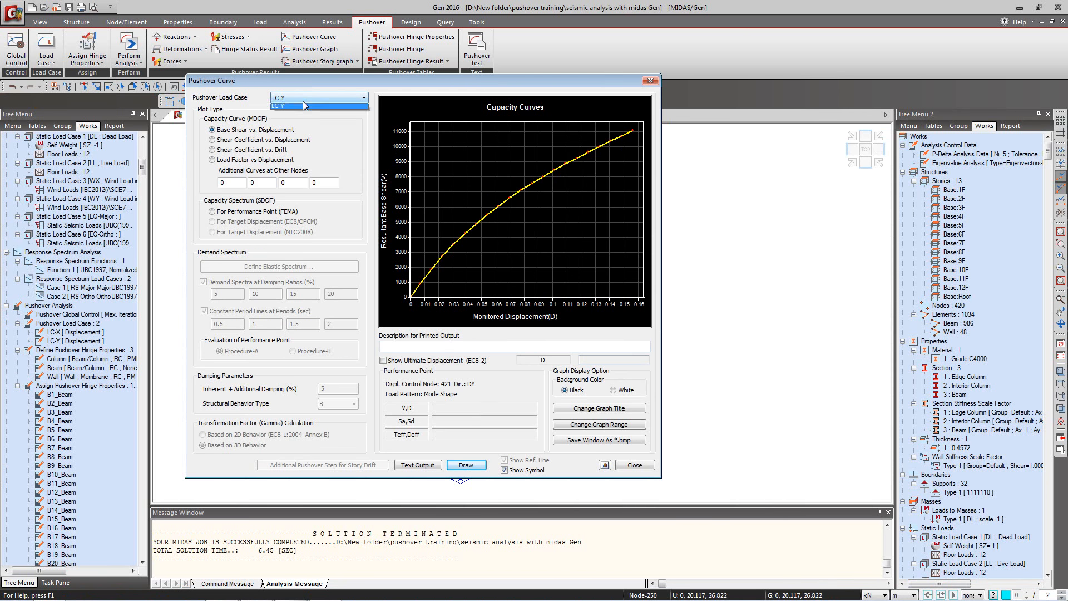
left_click(303, 108)
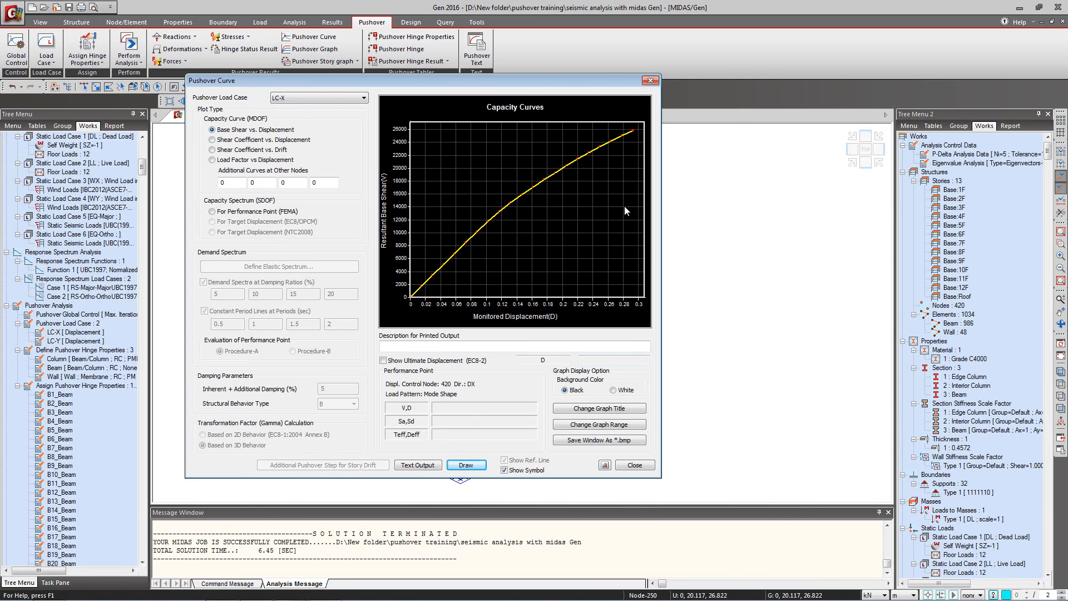
Step: Plot LC-X's FEMA capacity spectrum against UBC(1997) with soil Sc, Zone4 (0.40) and source type B, review the performance point and close the curve
left_click(222, 211)
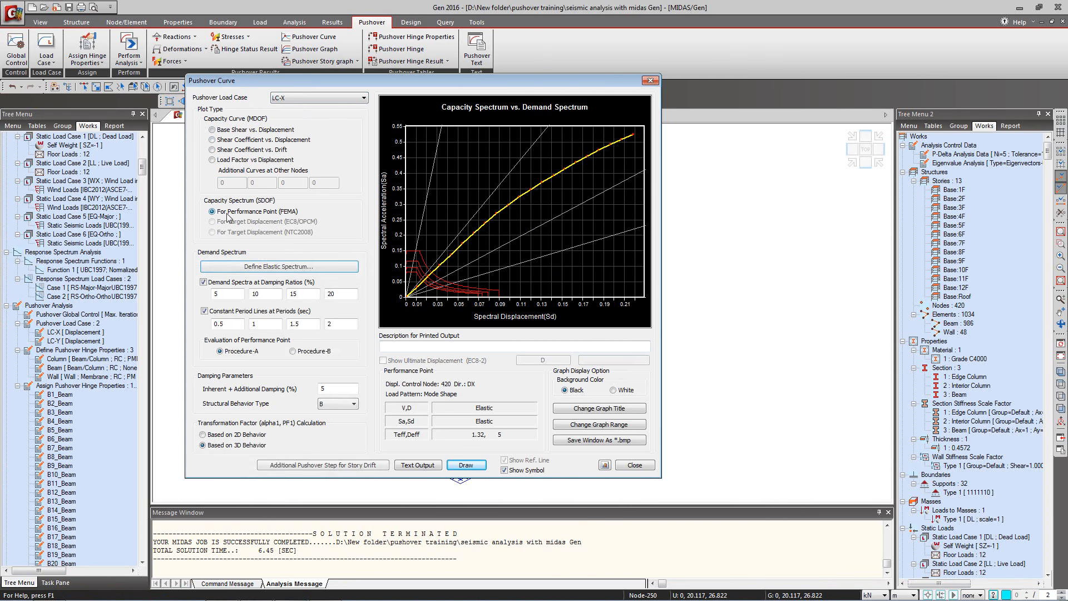
left_click(273, 267)
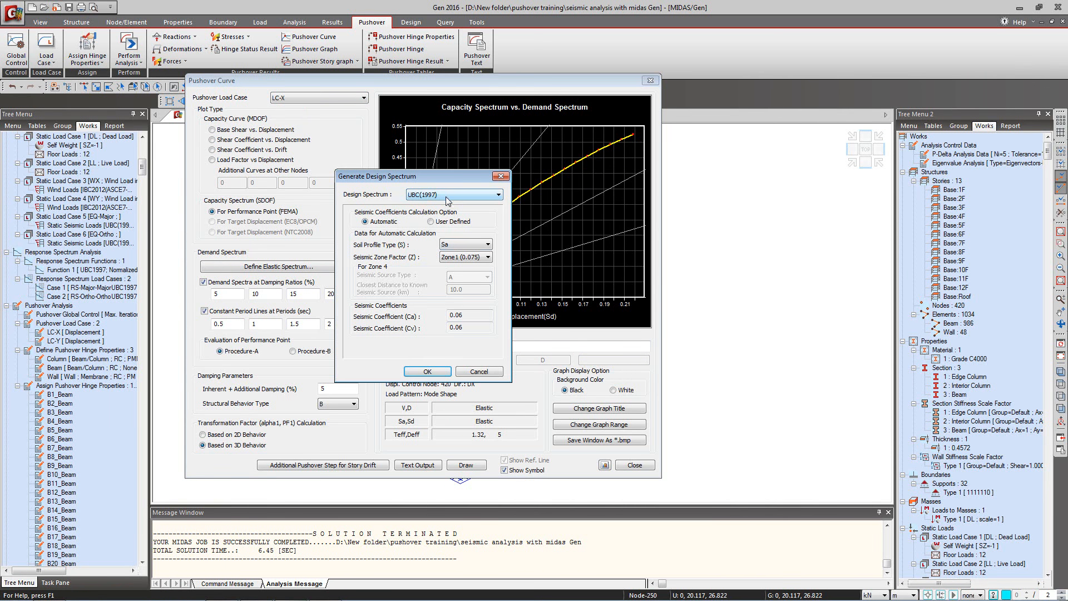
left_click(460, 246)
left_click(467, 268)
left_click(472, 257)
left_click(470, 292)
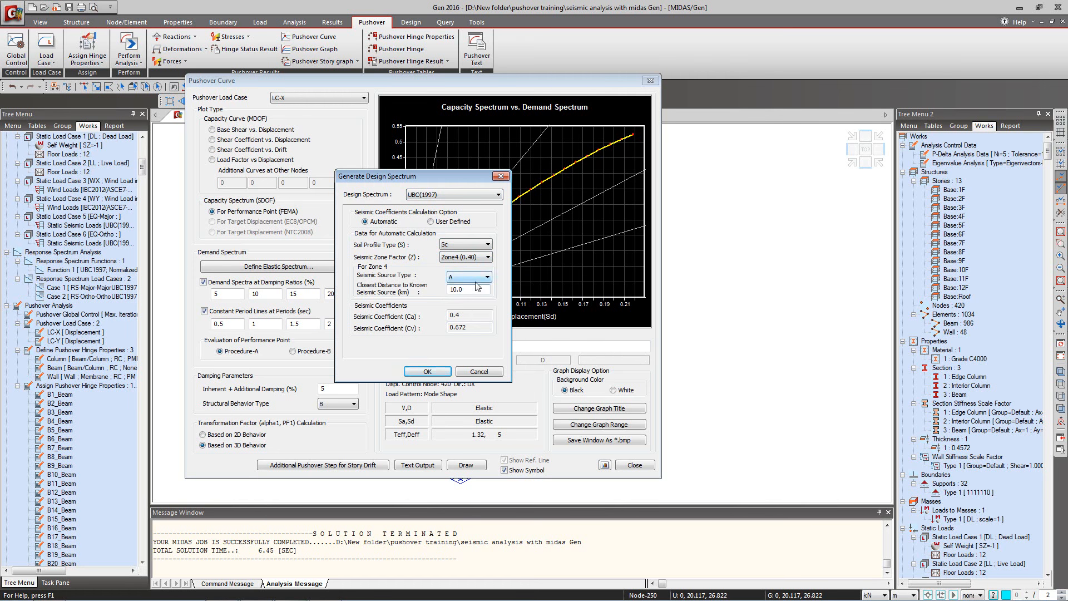
left_click(469, 276)
left_click(469, 291)
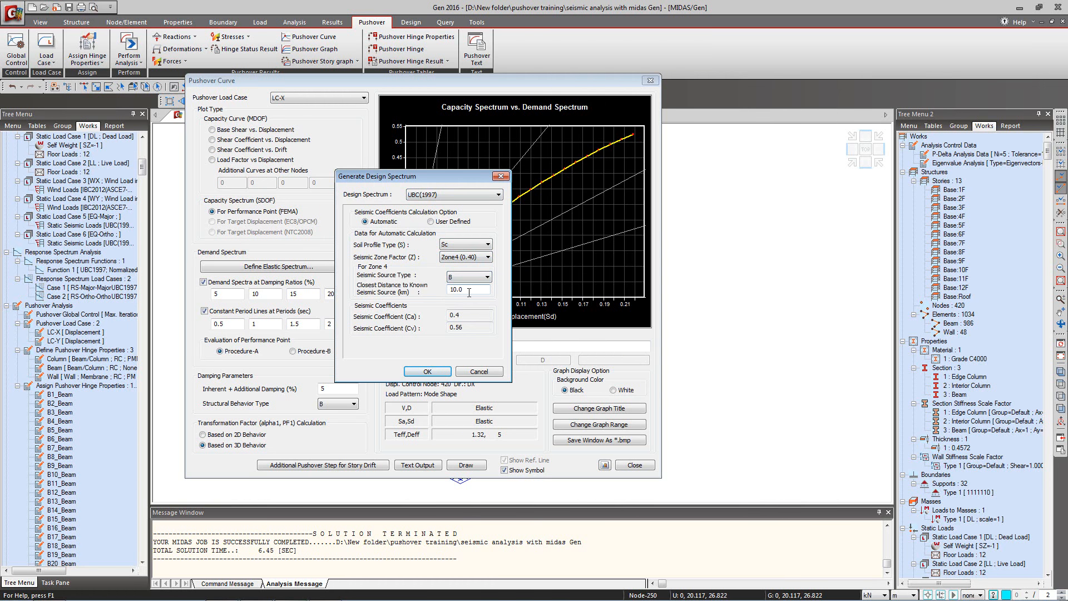
left_click(427, 370)
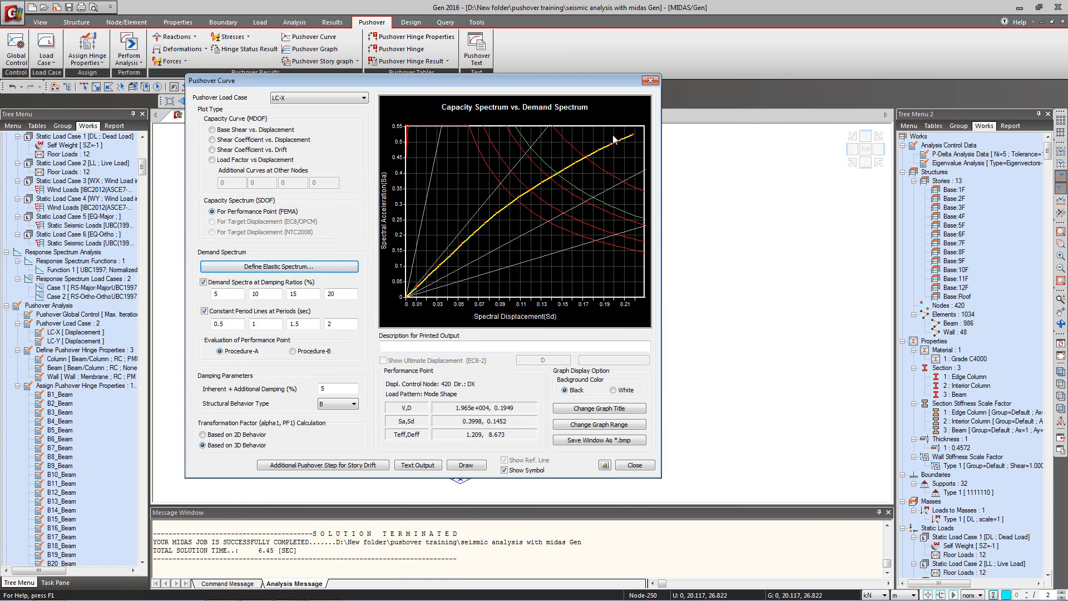
mouse_move(633, 140)
left_click(650, 81)
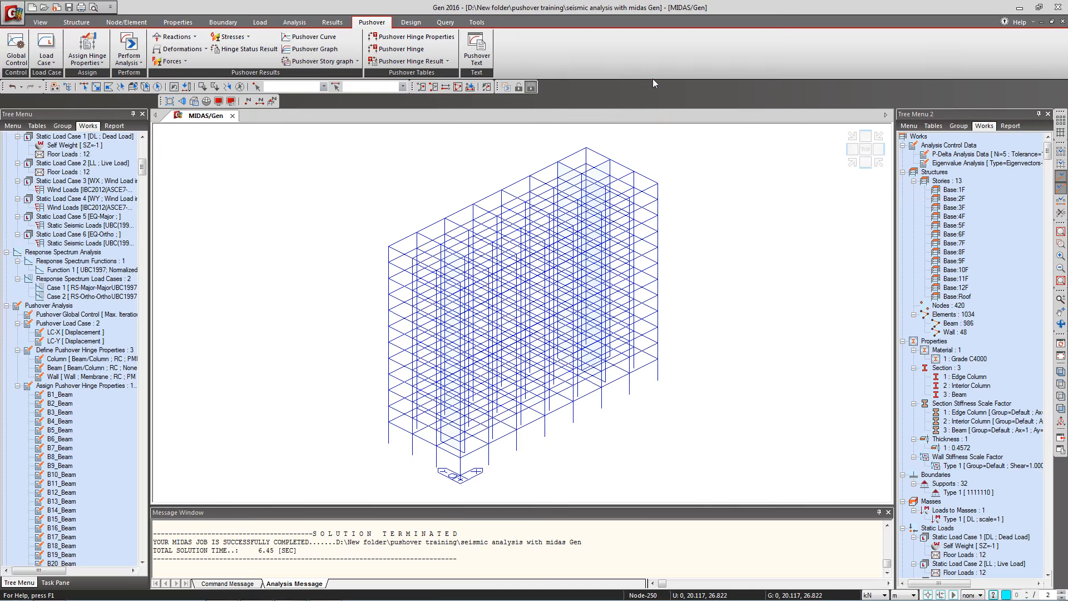
Step: Display the LC-X pushover hinge status at step 1 as FEMA yielding status for Ry, with legend and deformed shape
left_click(245, 50)
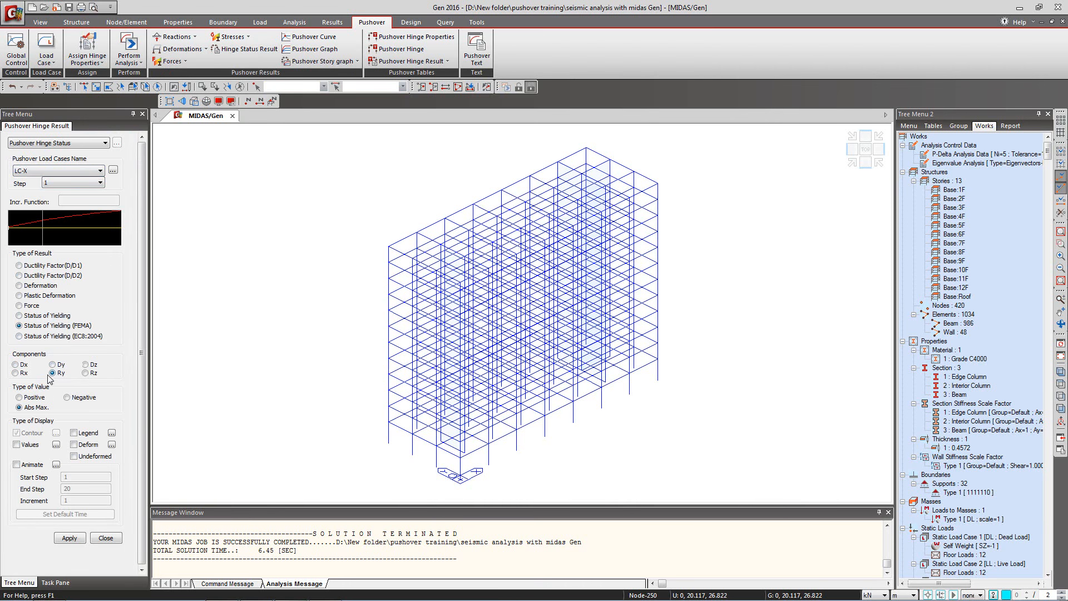
left_click(73, 432)
left_click(74, 444)
left_click(69, 537)
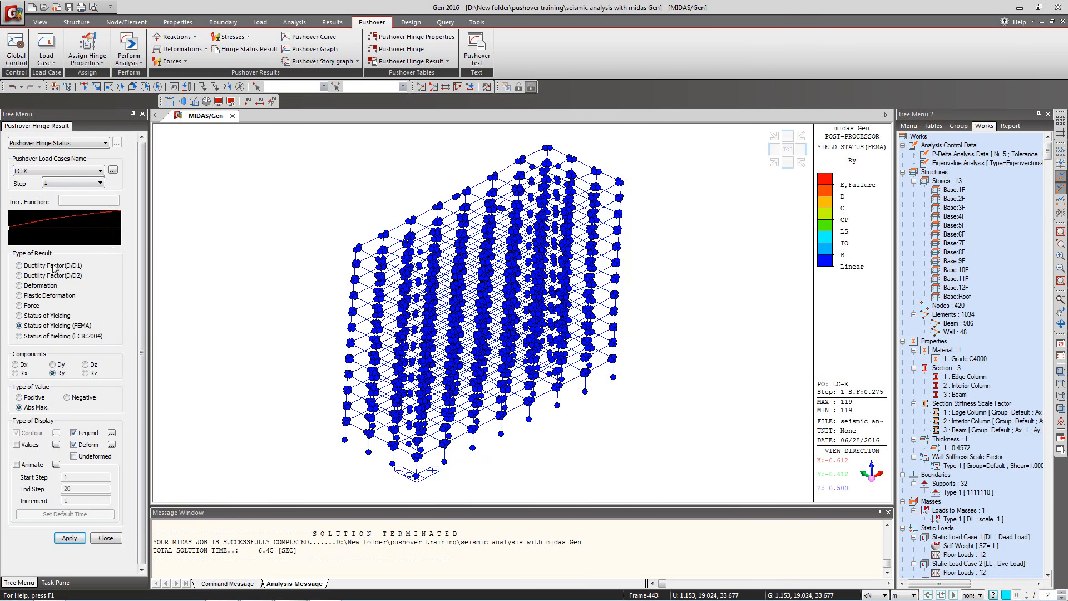
Step: Advance the LC-X hinge status through steps 4 and 5 and examine the yielded hinges at the building's lower stories
left_click(17, 230)
left_click(26, 229)
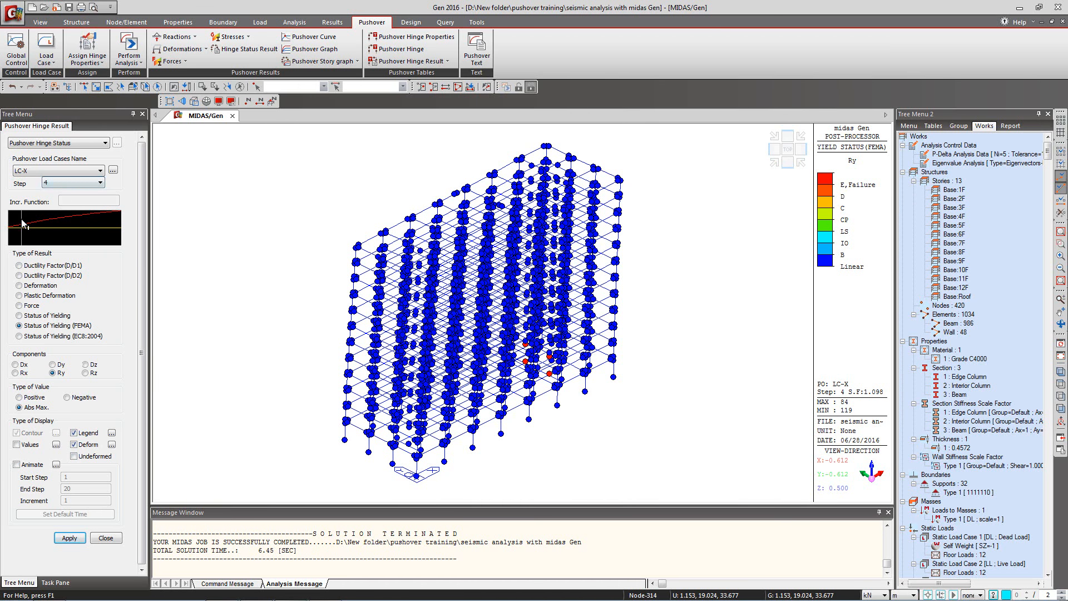
left_click(34, 229)
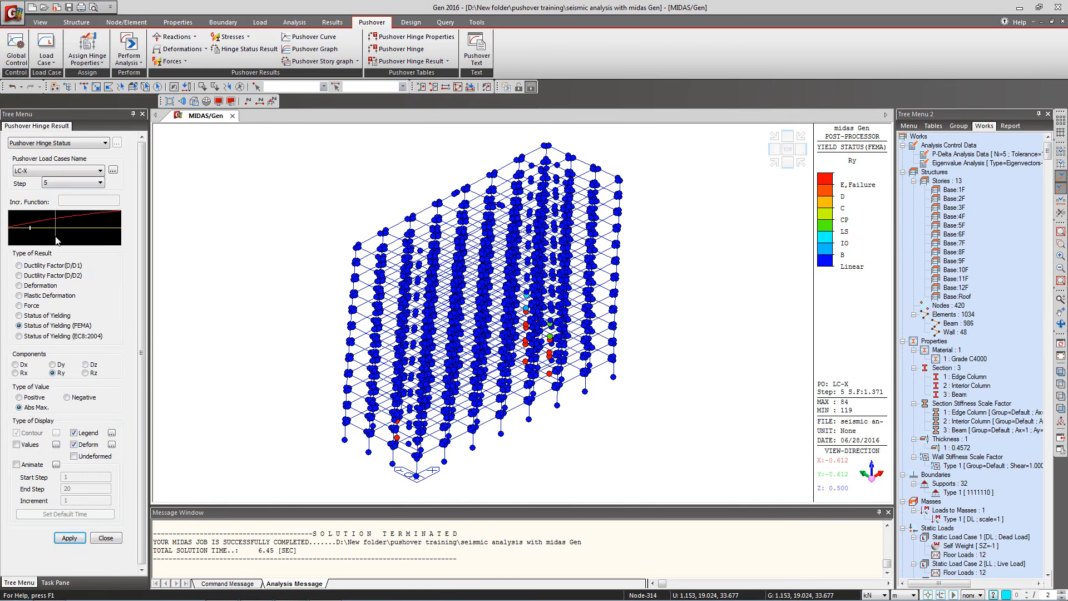
left_click(1061, 324)
left_click_drag(622, 345, 621, 300)
scroll(579, 382, "up", 3)
left_click_drag(581, 385, 581, 401)
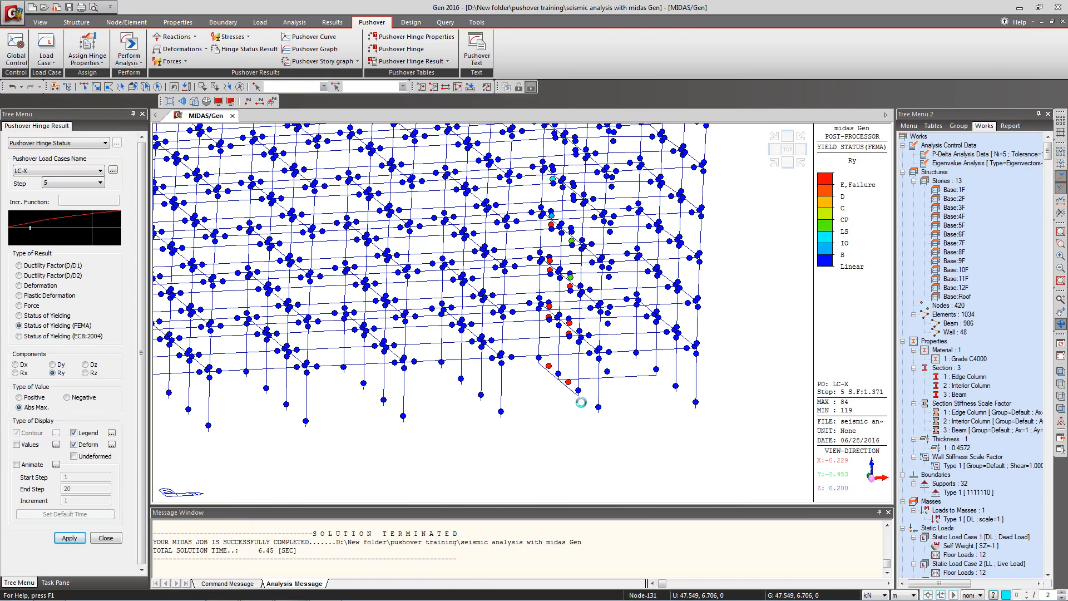
scroll(573, 282, "up", 5)
left_click_drag(598, 280, 582, 280)
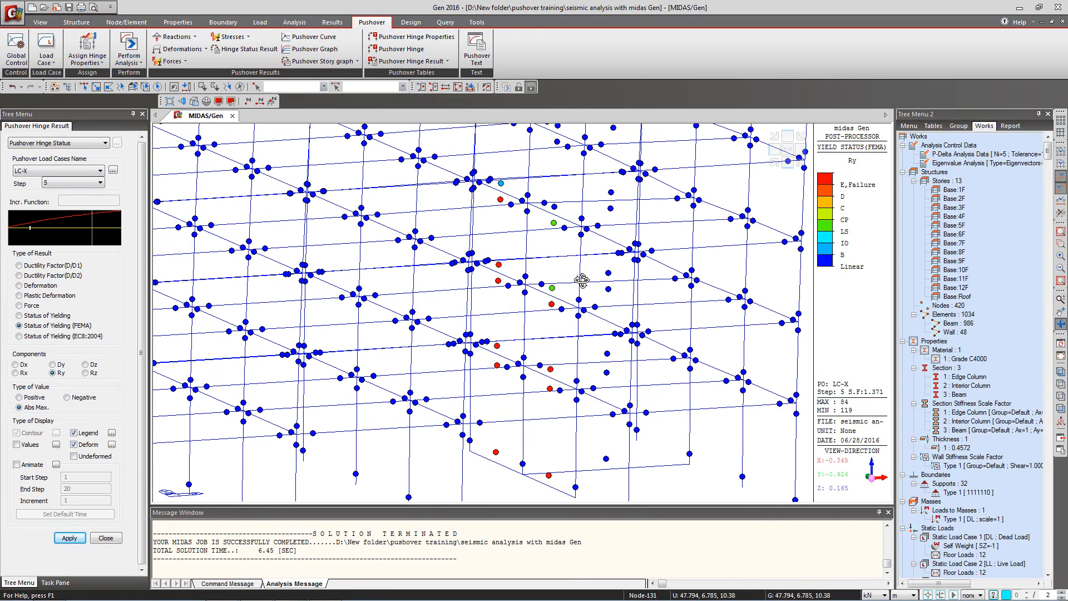
Step: Isolate the wall elements and view their hinge status in isometric view
left_click(956, 332)
left_click(421, 87)
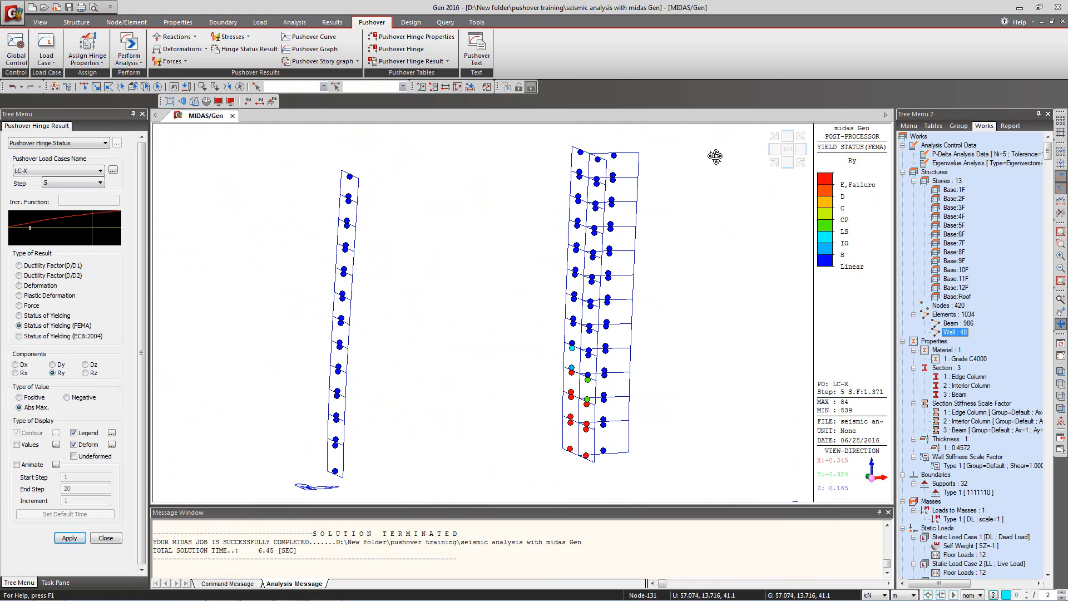
left_click(774, 162)
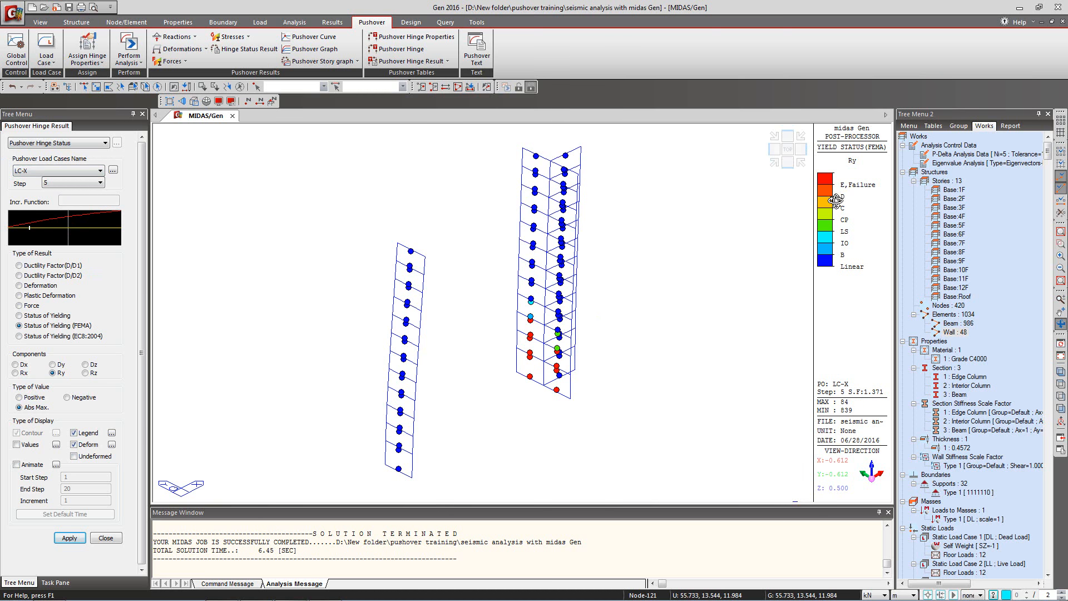
Step: Review the FEMA skeleton curve and acceptance criteria for the My component of hinge B2_Beam without changing them
left_click(964, 554)
scroll(961, 535, "down", 5)
scroll(961, 535, "down", 4)
right_click(962, 555)
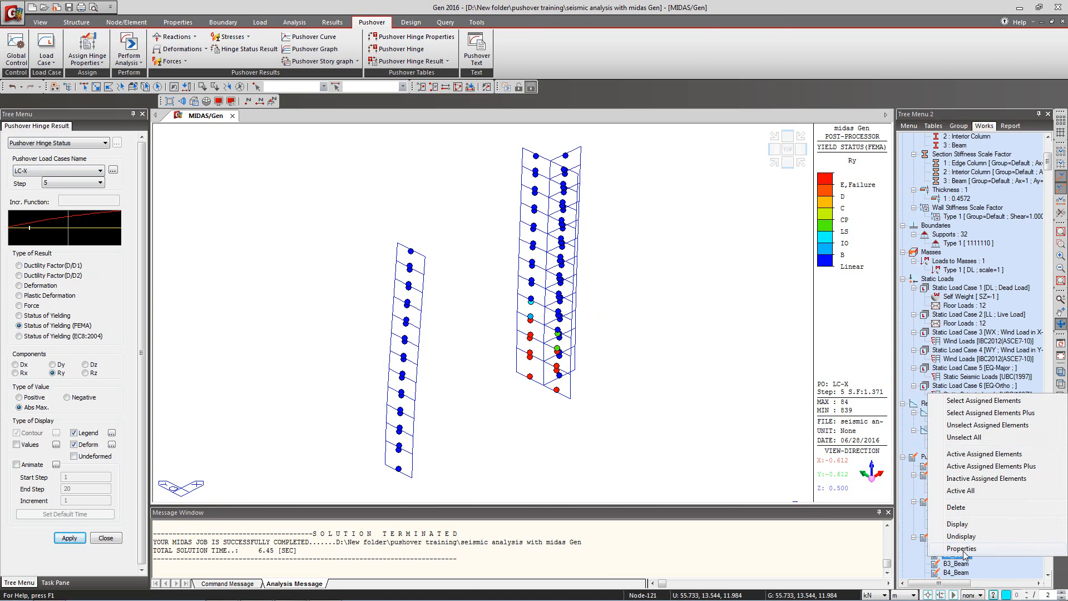
left_click(962, 549)
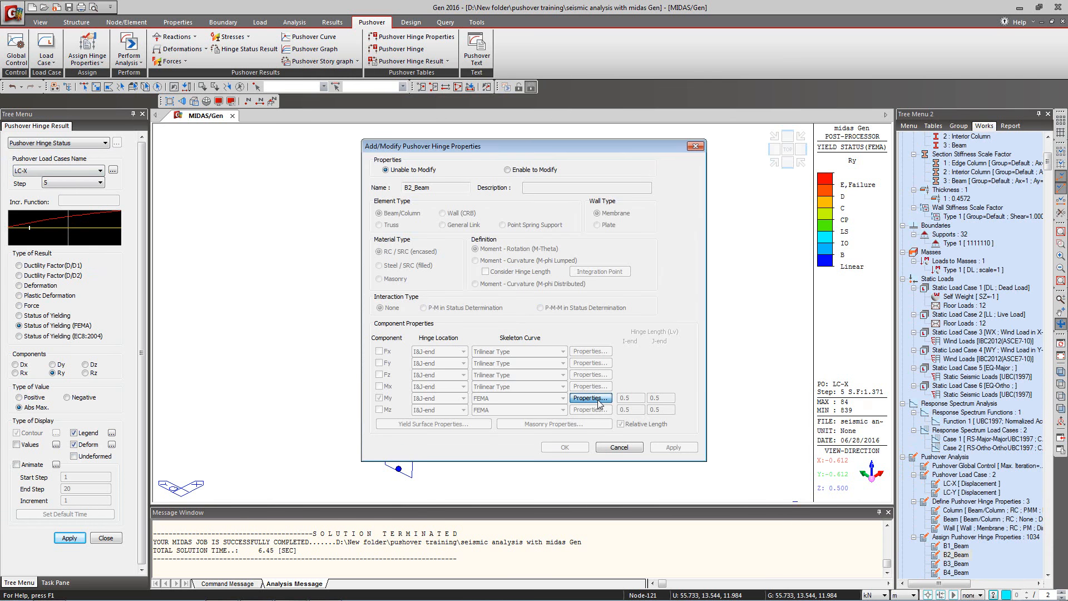
left_click(598, 401)
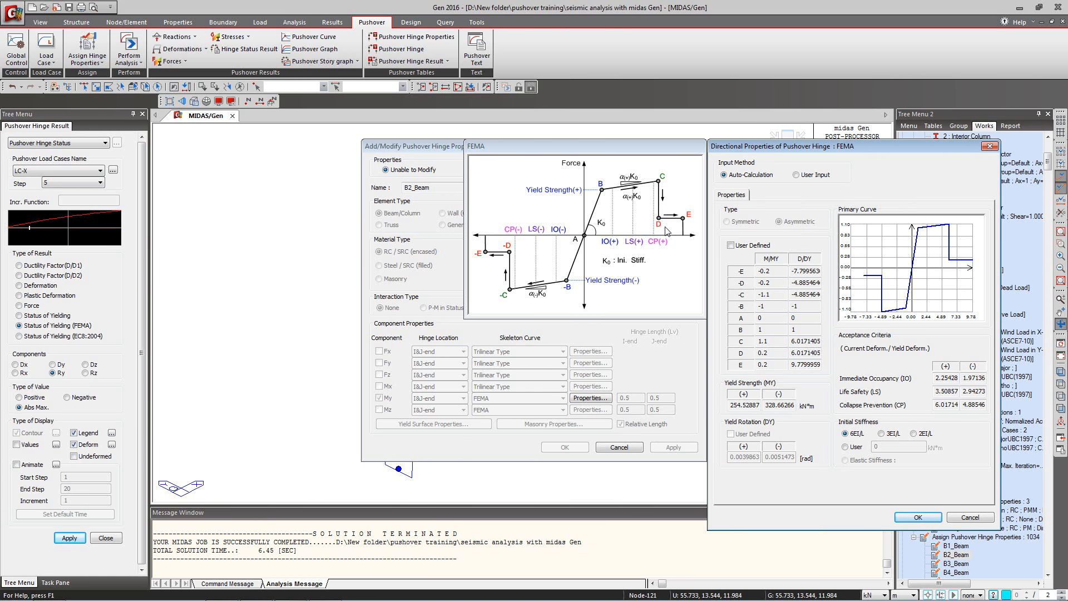
left_click(989, 145)
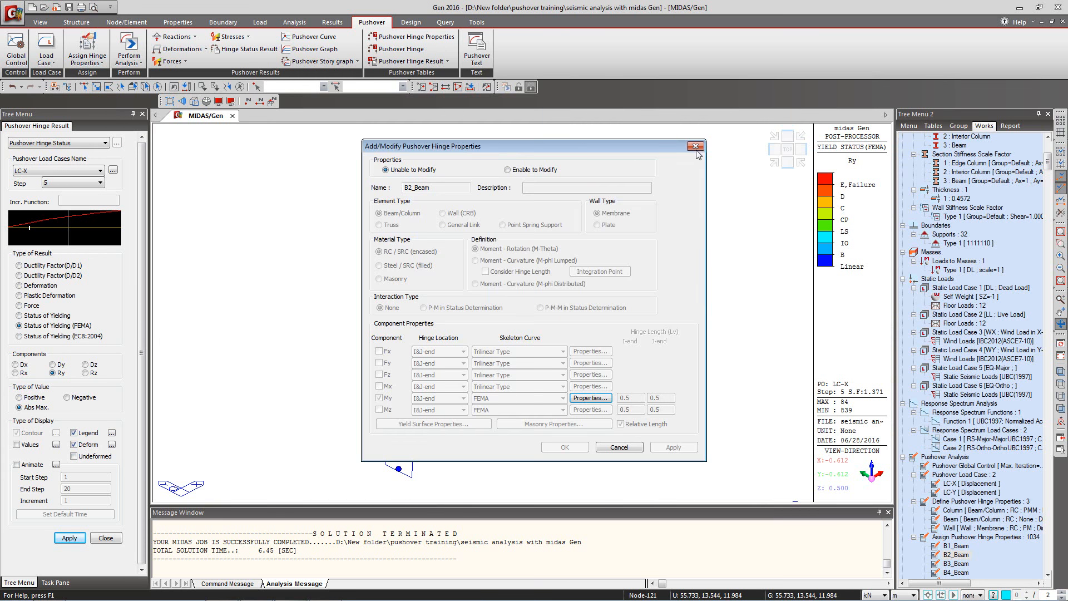
left_click(695, 147)
Step: Show the wall hinge status at step 10, reactivate all elements, and advance the whole building to step 13
left_click_drag(35, 237, 62, 233)
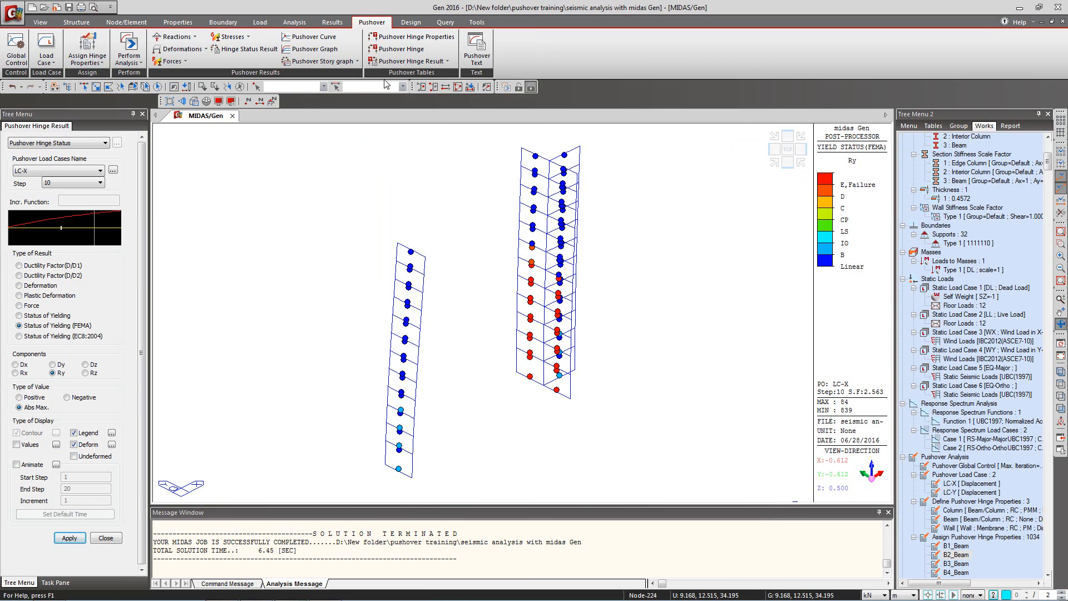
left_click(458, 87)
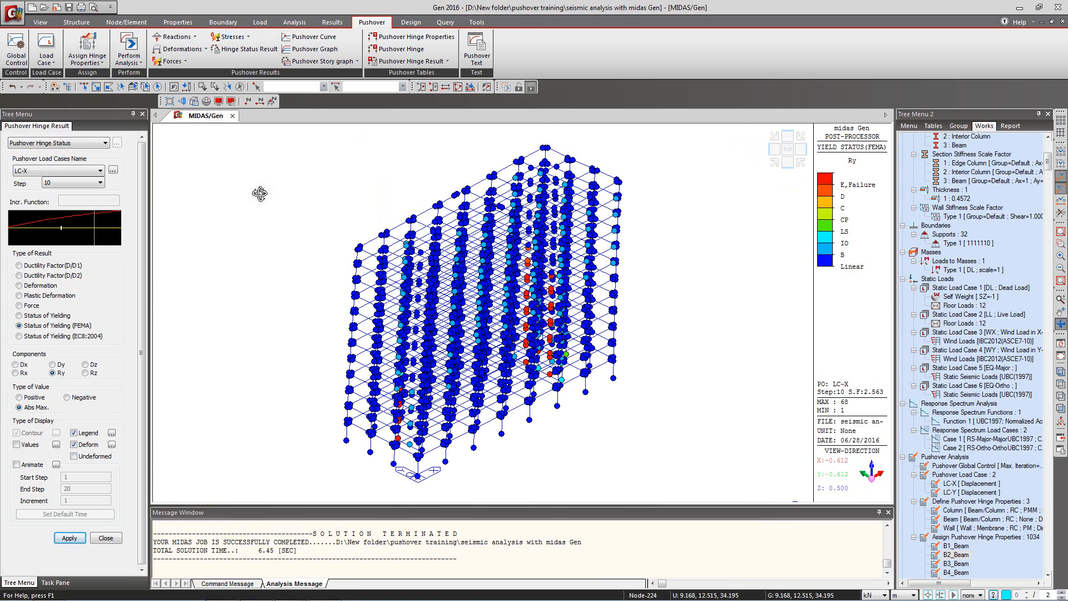
left_click_drag(49, 227, 72, 231)
left_click(80, 227)
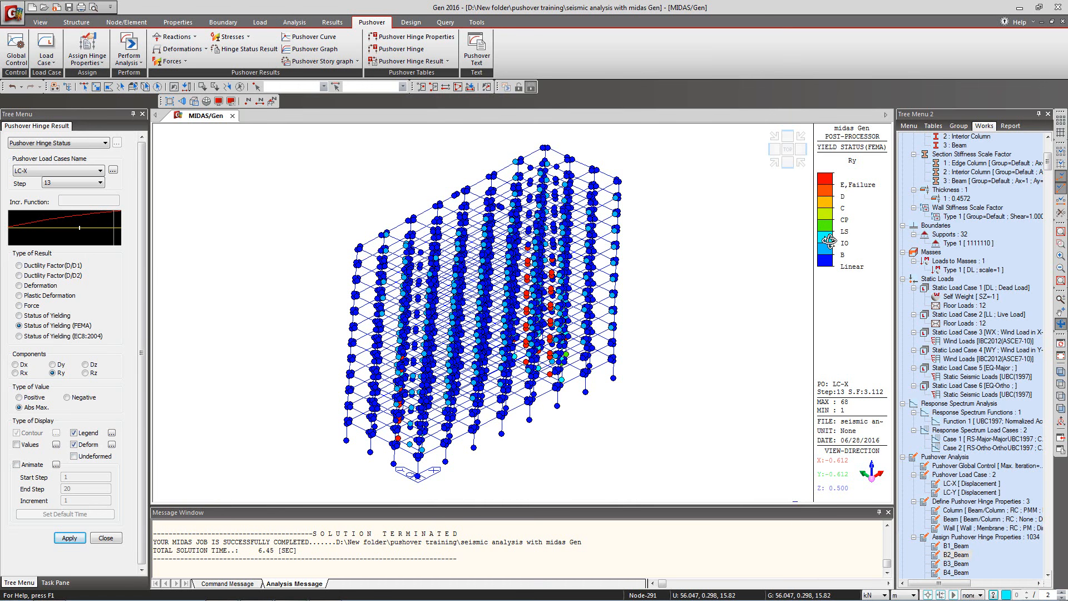
Step: Compare the LC-X hinge status at steps 5, 3 and 4 to locate where hinge yielding begins
left_click(34, 227)
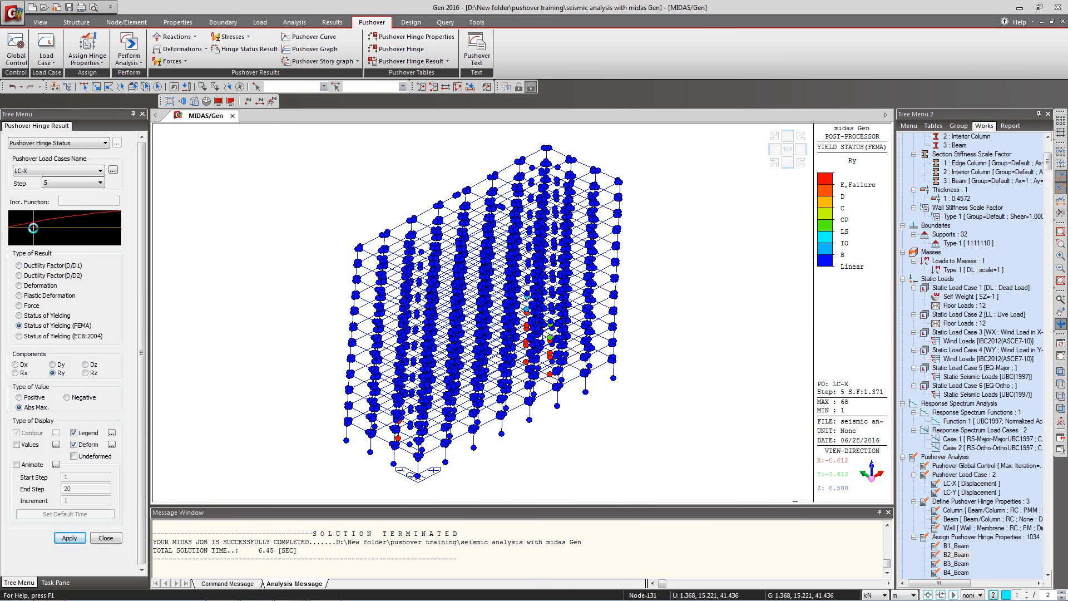
left_click(78, 184)
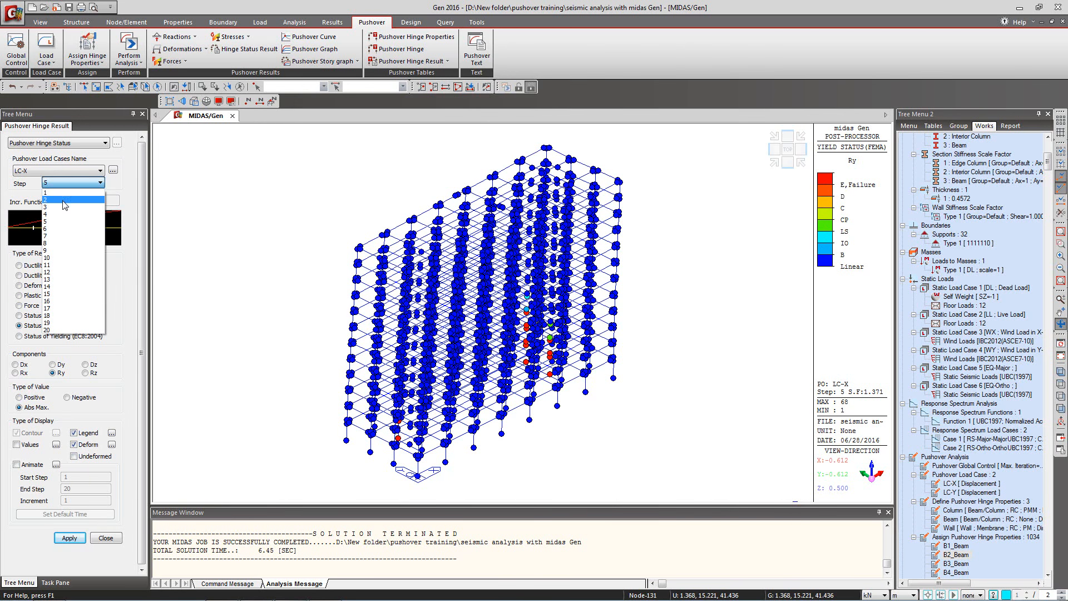
left_click(66, 208)
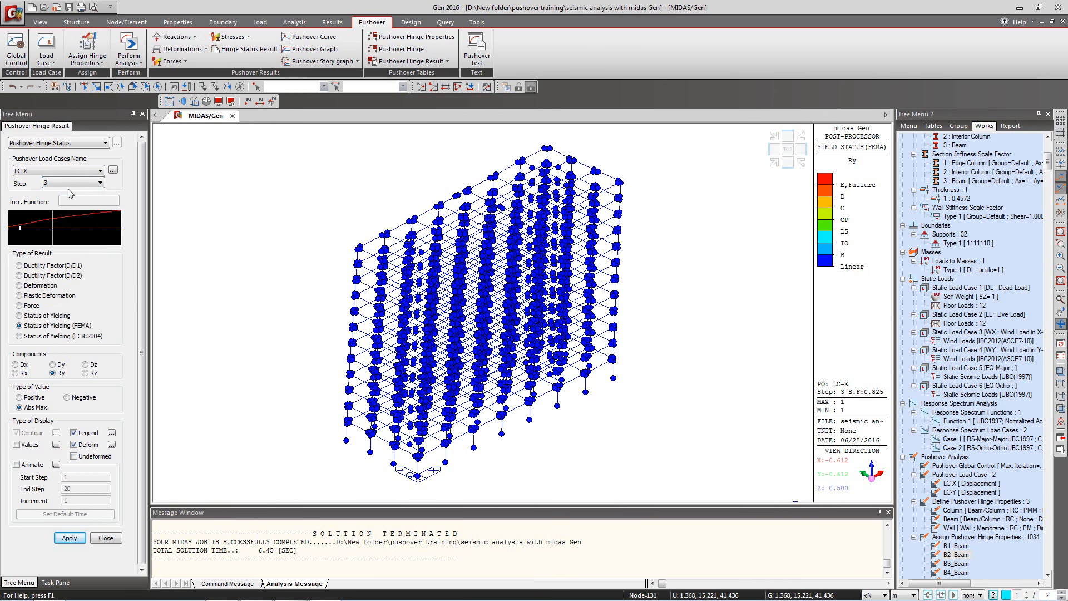
left_click(70, 184)
left_click(61, 214)
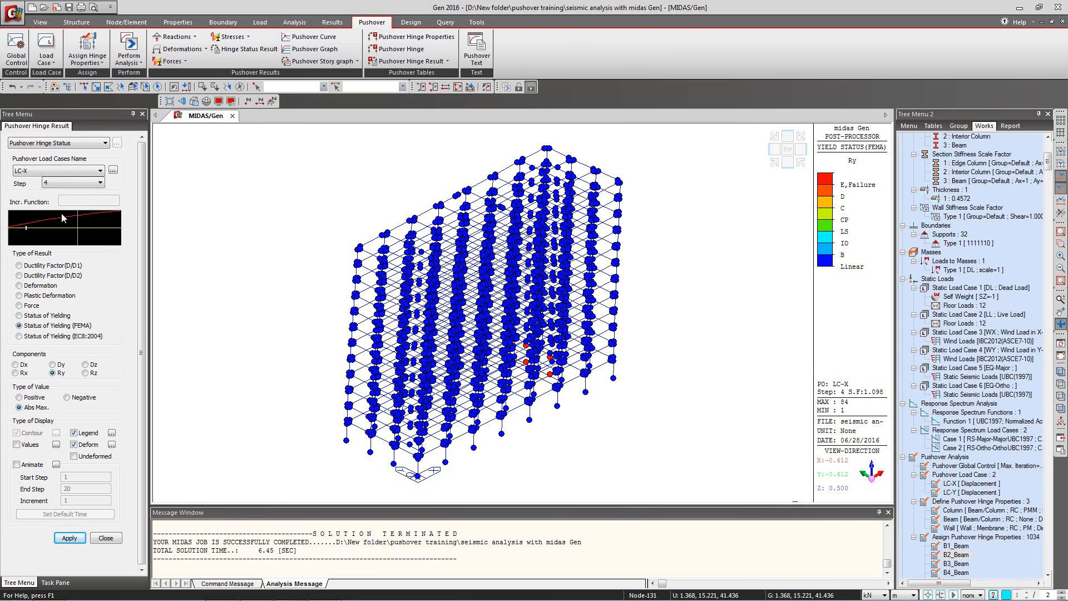
Step: Examine the LC-X hinge status from the building's side, advance it to step 12, and restore the isometric view
middle_click_drag(523, 378, 509, 350, "ctrl")
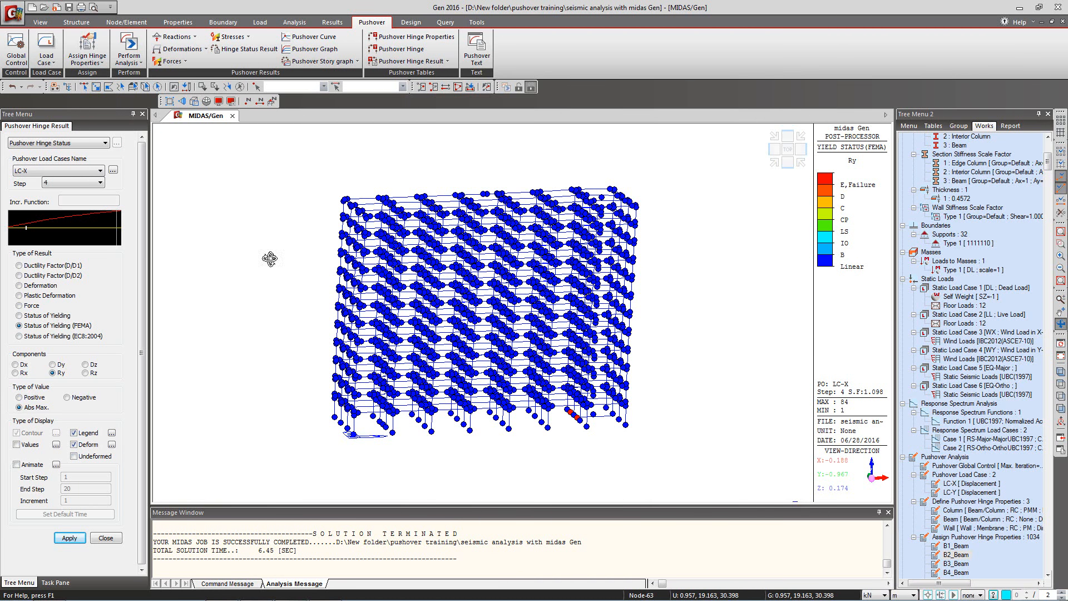
left_click_drag(30, 234, 74, 227)
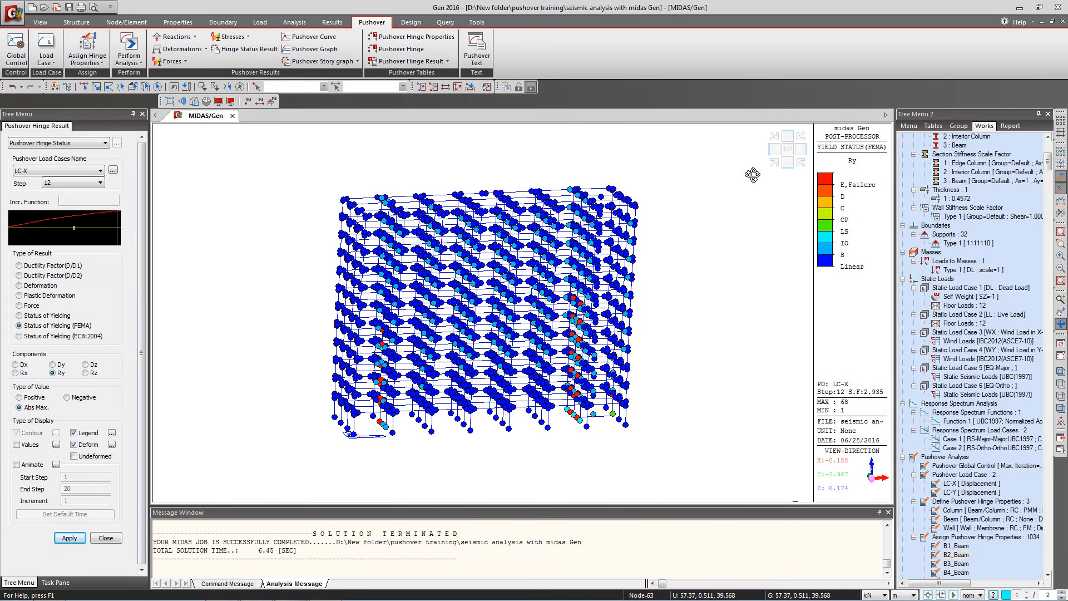
left_click(773, 167)
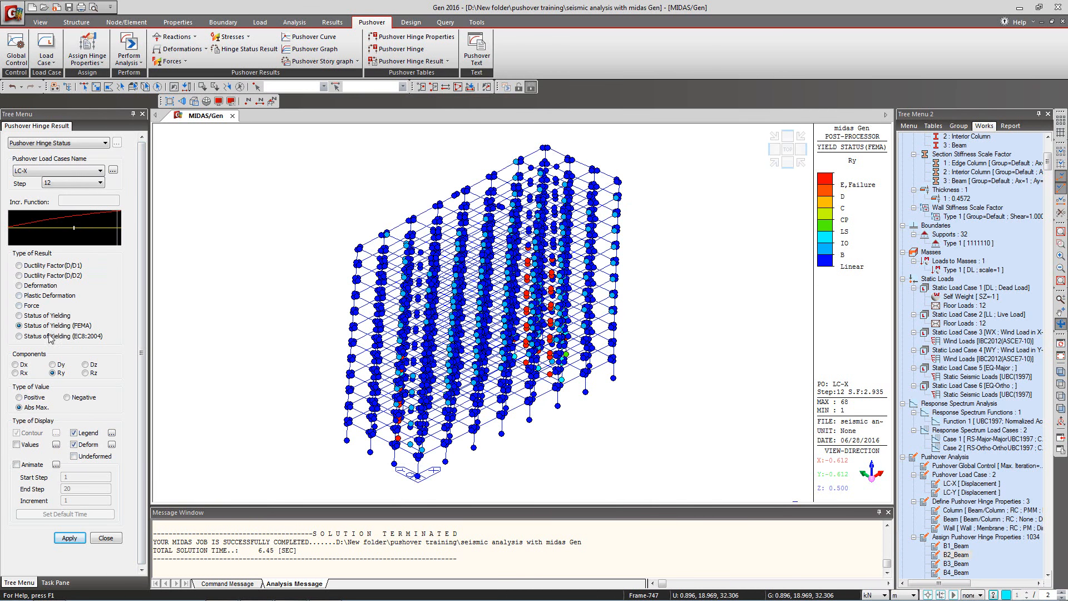
Step: Switch the hinge status display to load case LC-Y and show the FEMA yielding status at step 5
left_click(69, 170)
left_click(63, 190)
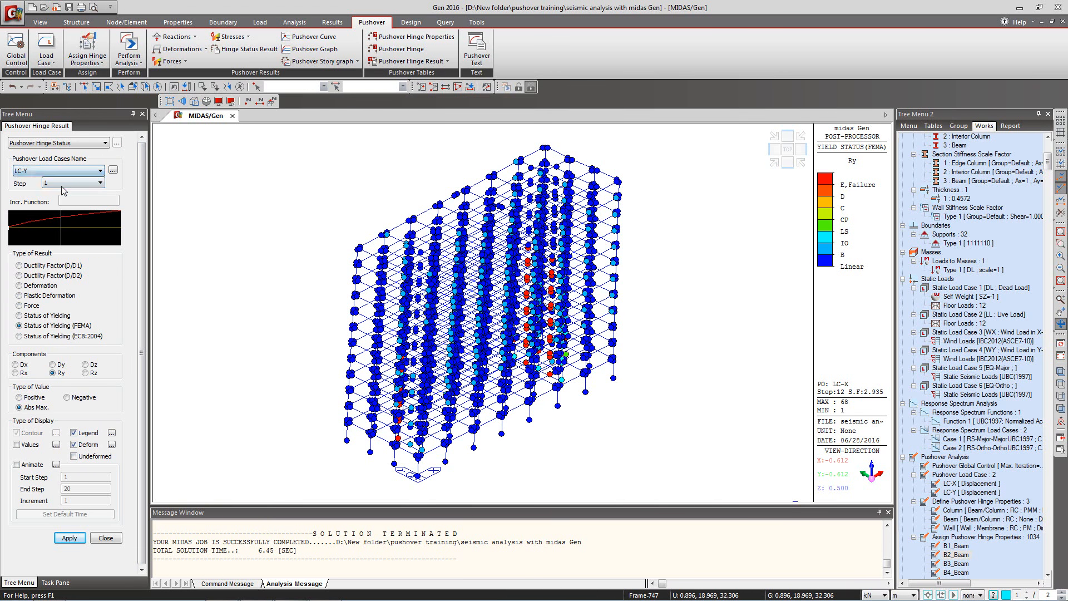
left_click(15, 229)
left_click(23, 227)
left_click(30, 227)
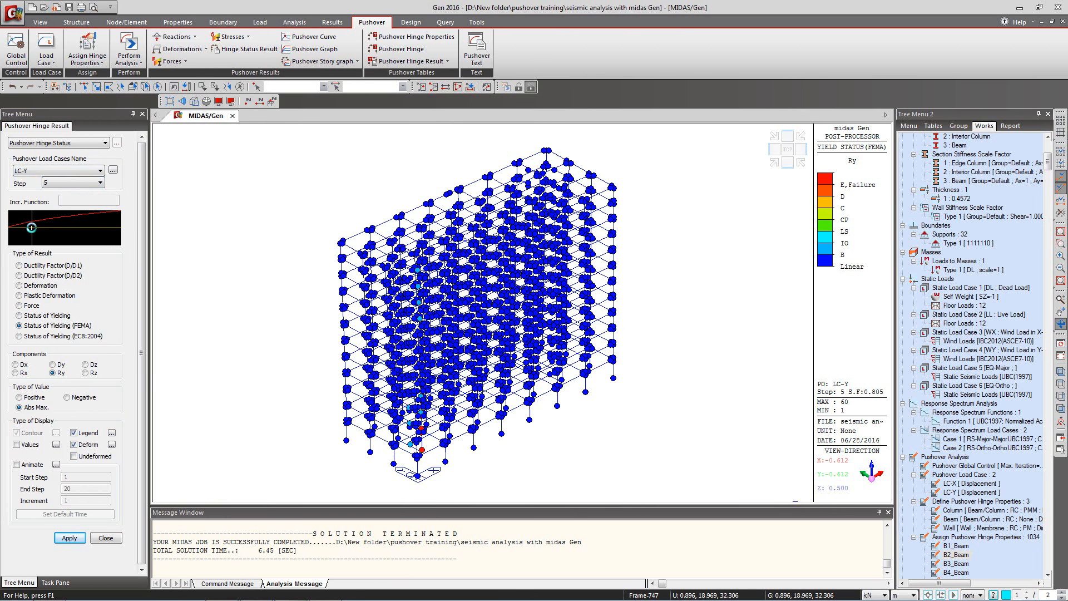
Step: Advance the LC-Y hinge status through steps 7, 9, 10 and 13 to step 20, and inspect the building from several sides
left_click(41, 228)
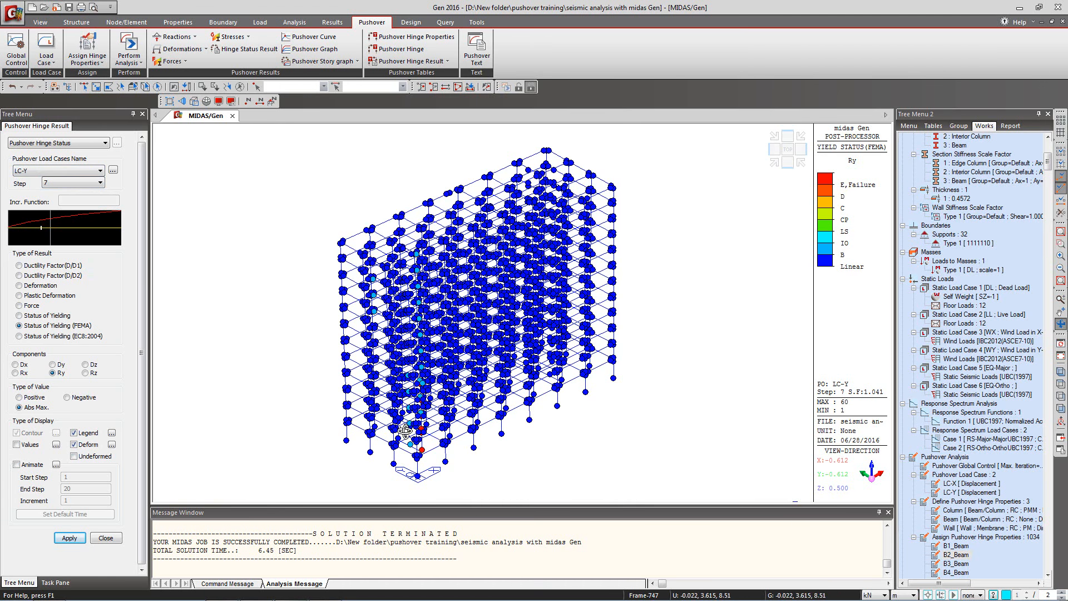
left_click(56, 229)
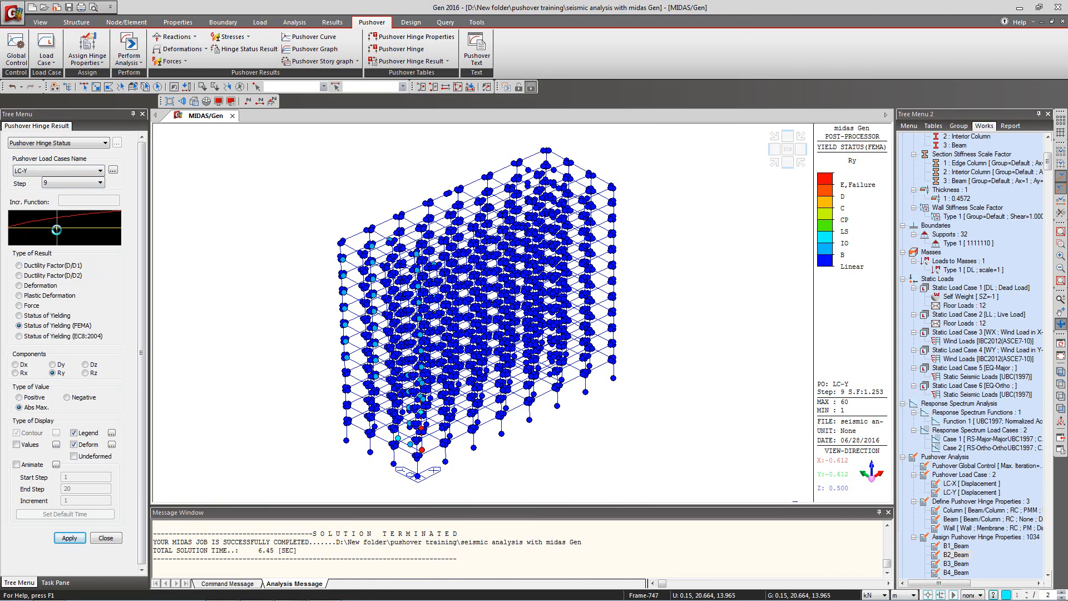
left_click(61, 231)
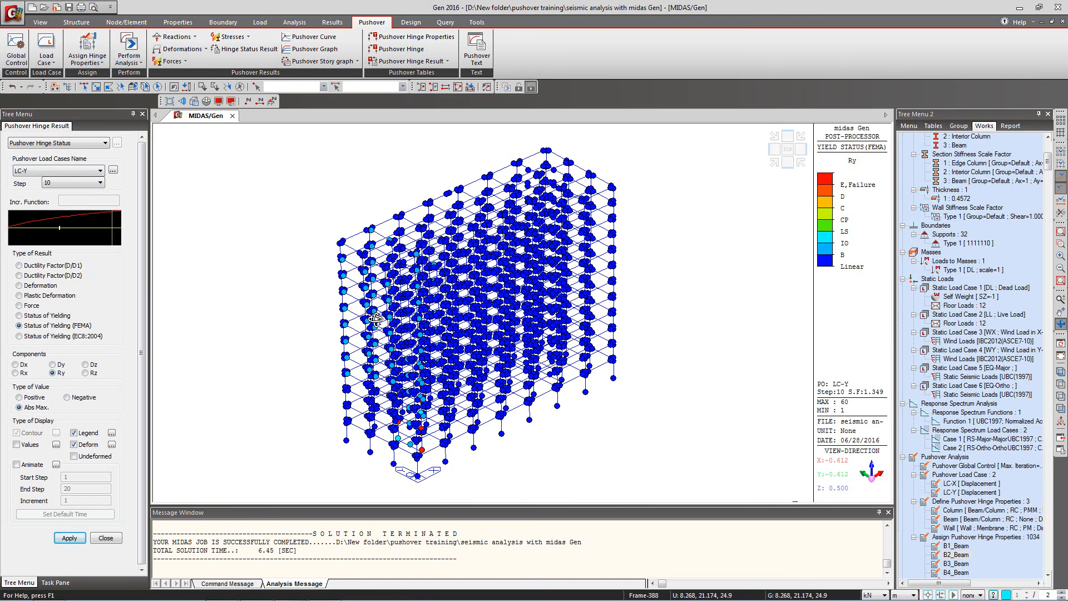
left_click(81, 234)
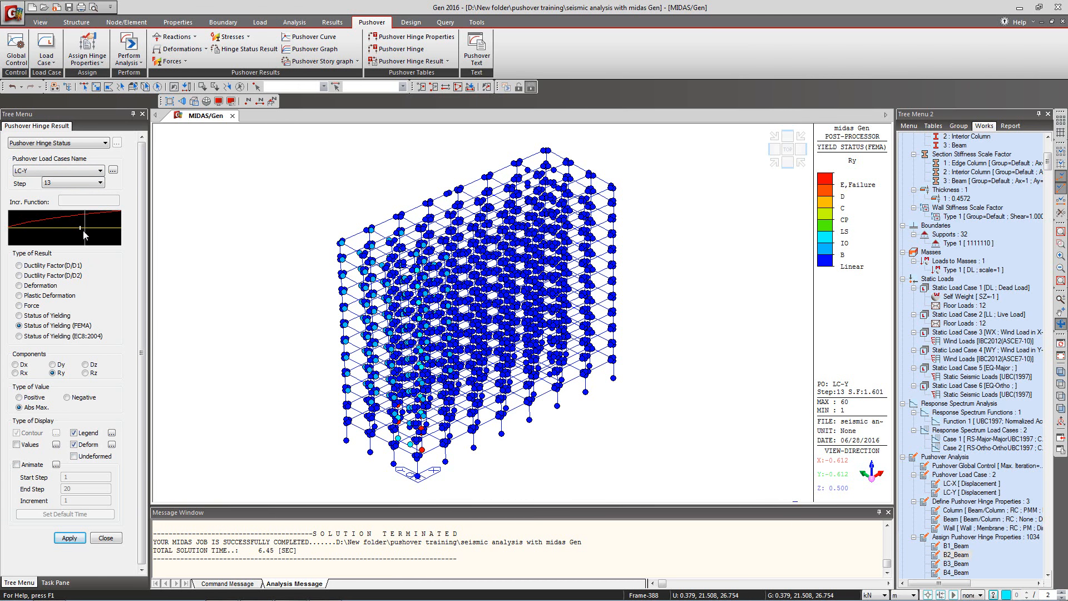
left_click_drag(90, 229, 111, 229)
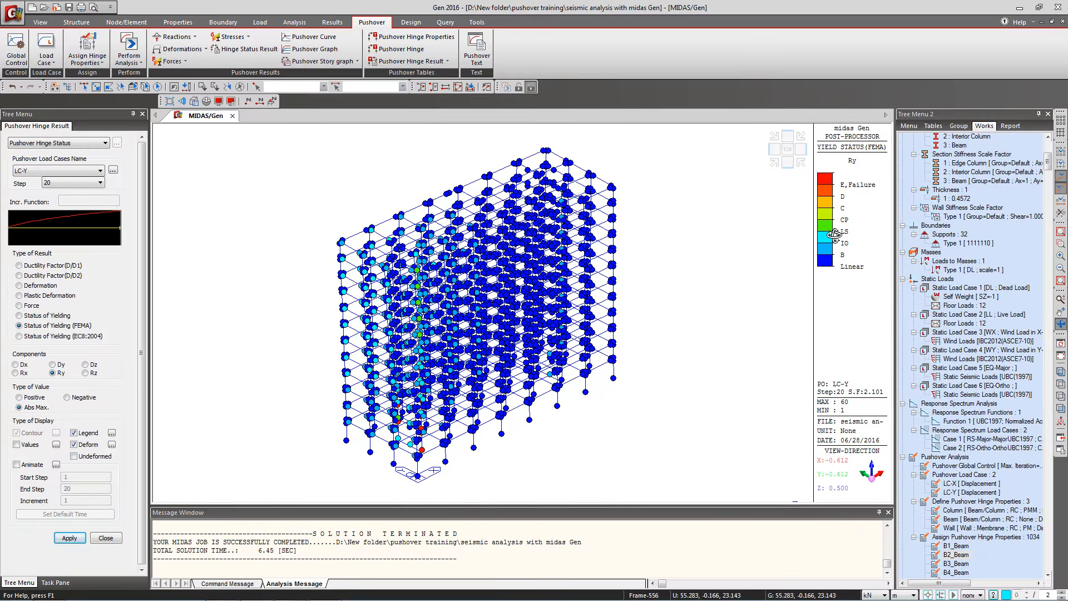
mouse_move(414, 286)
left_mouse_down()
mouse_move(531, 316)
mouse_move(505, 324)
left_mouse_up()
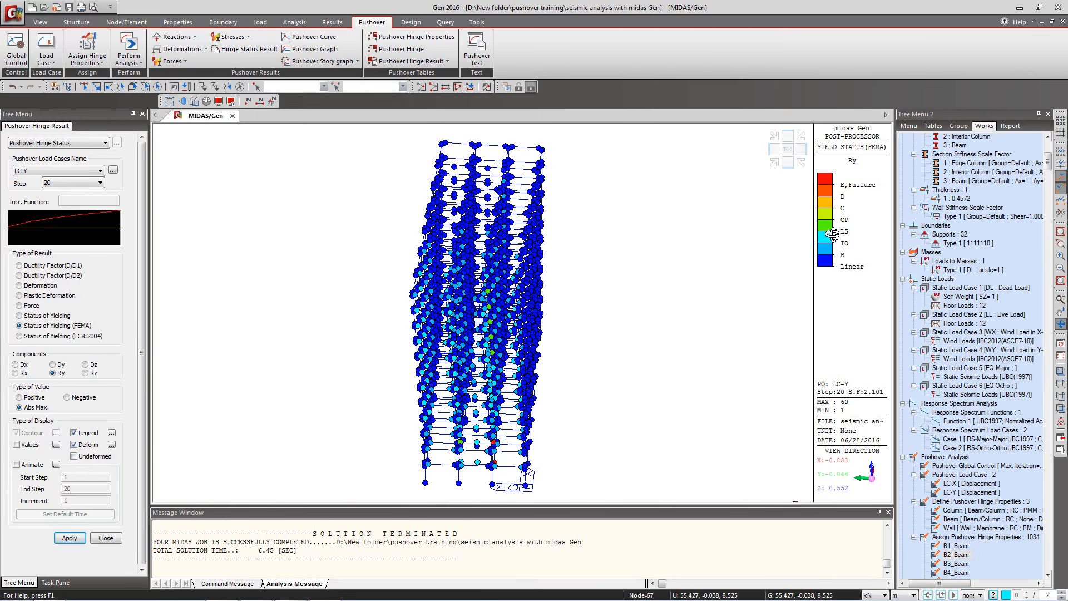
left_click_drag(470, 329, 347, 301)
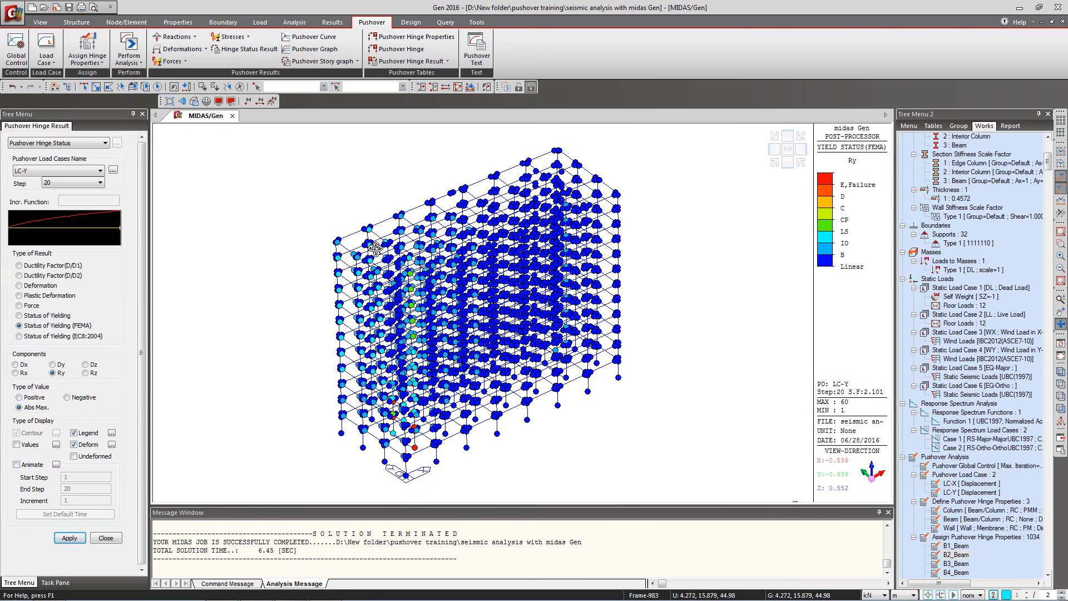
left_click_drag(410, 418, 402, 434)
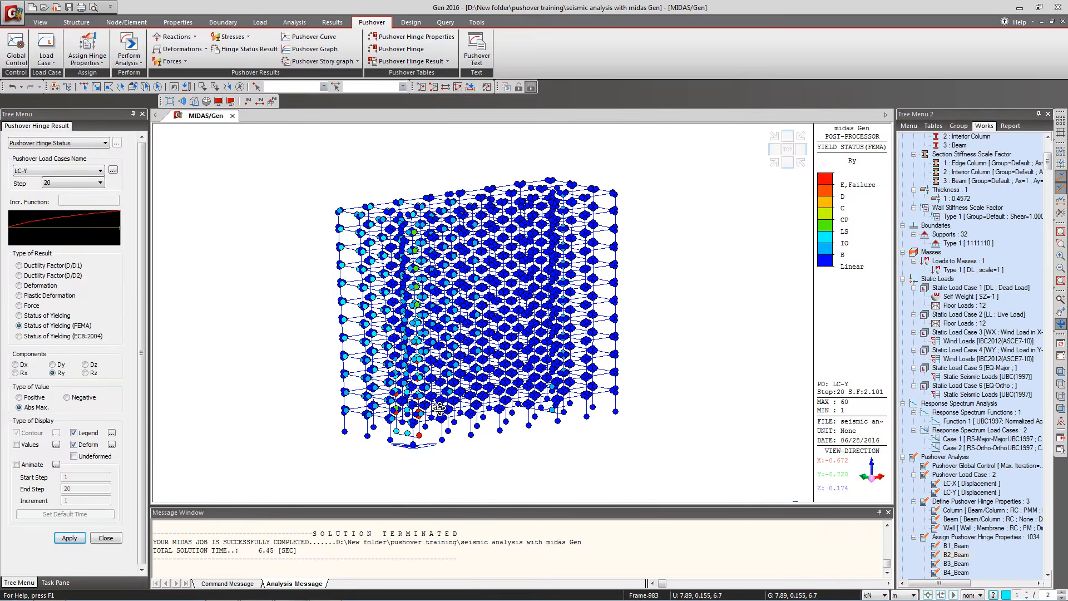
left_click_drag(444, 400, 388, 270)
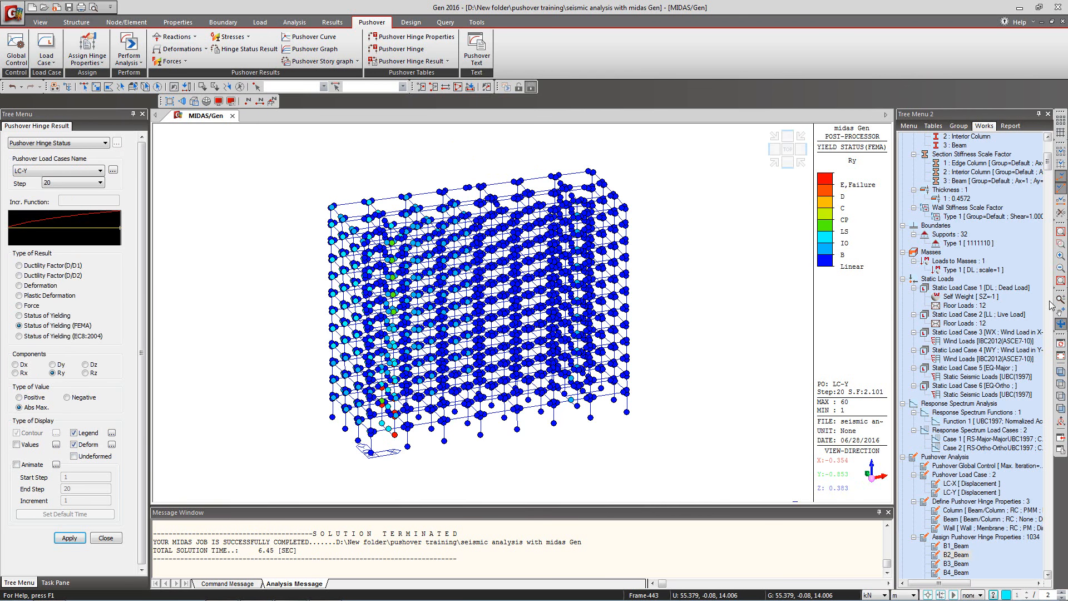
scroll(1048, 162, "up", 6)
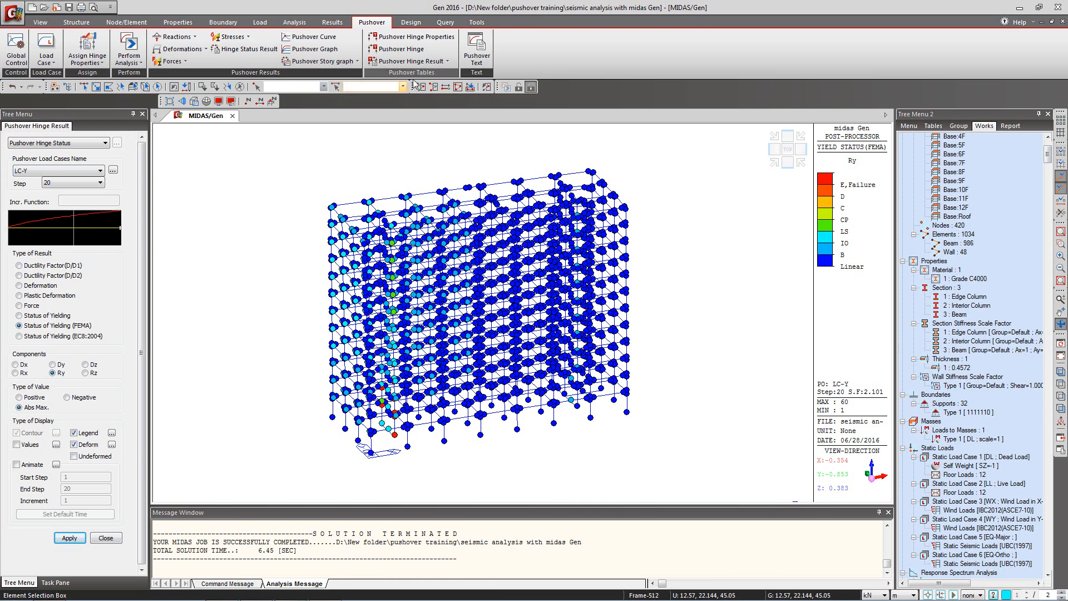
Step: Generate the pushover hinge beam summary table for LC-X and LC-Y with po_abs max(Sorted by Force), and show its Ry results
left_click(438, 62)
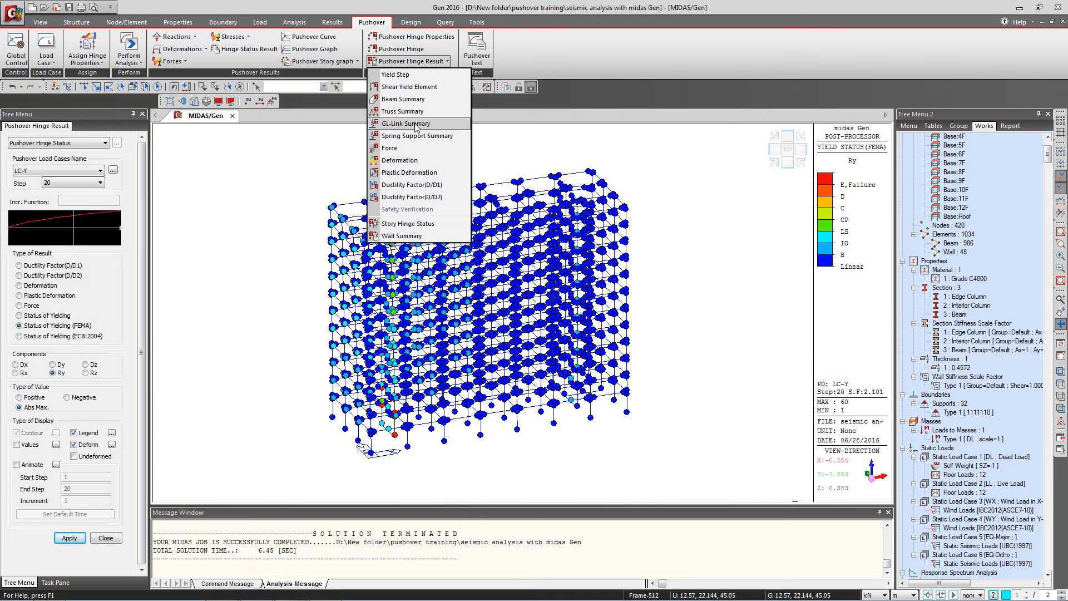
left_click(421, 100)
left_click(496, 250)
left_click(496, 257)
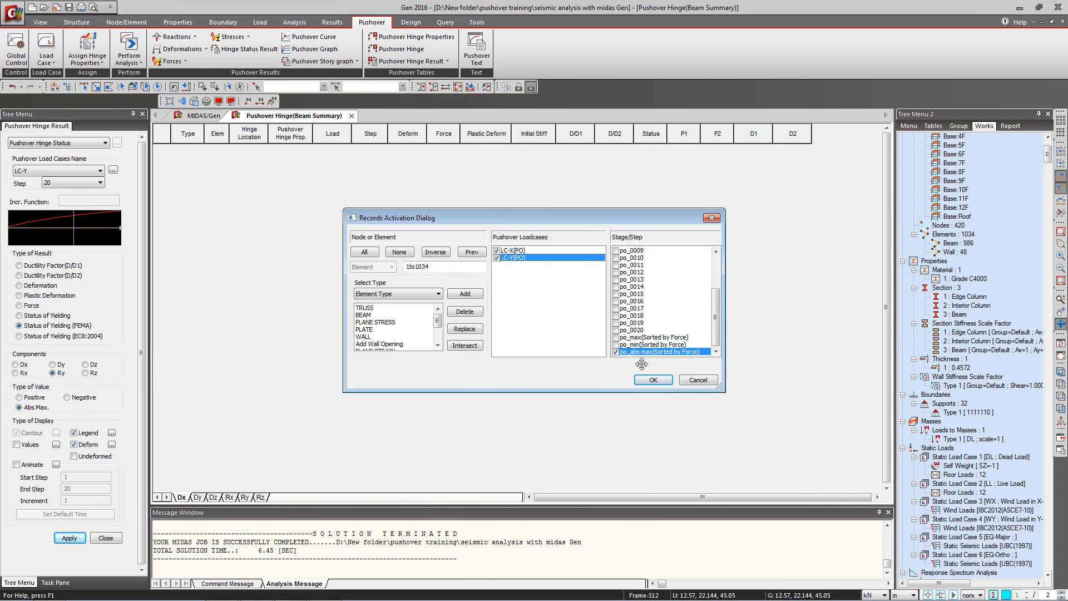
left_click(652, 380)
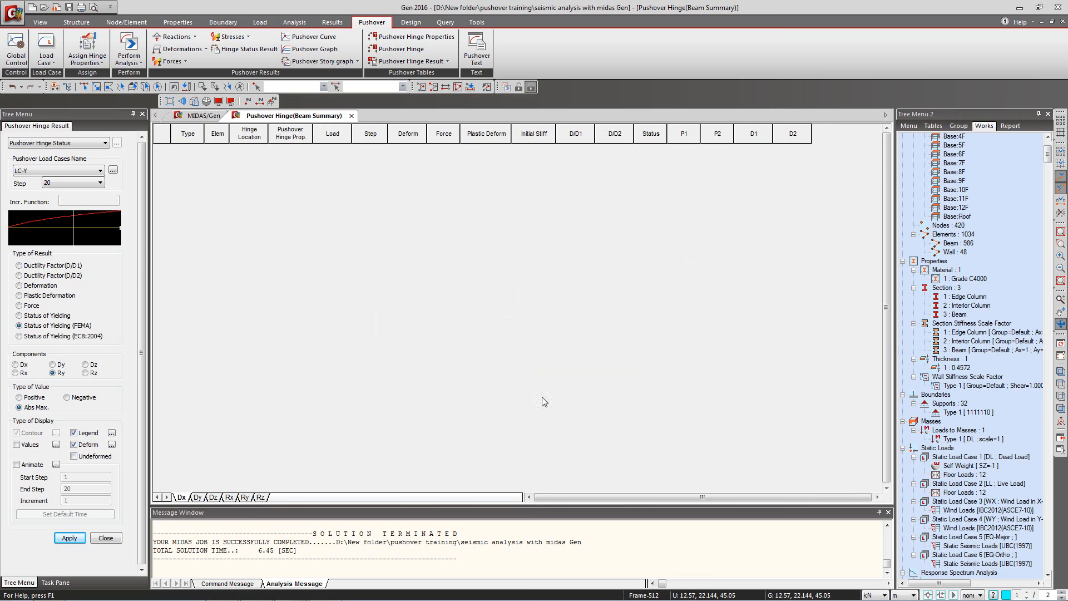
left_click(243, 498)
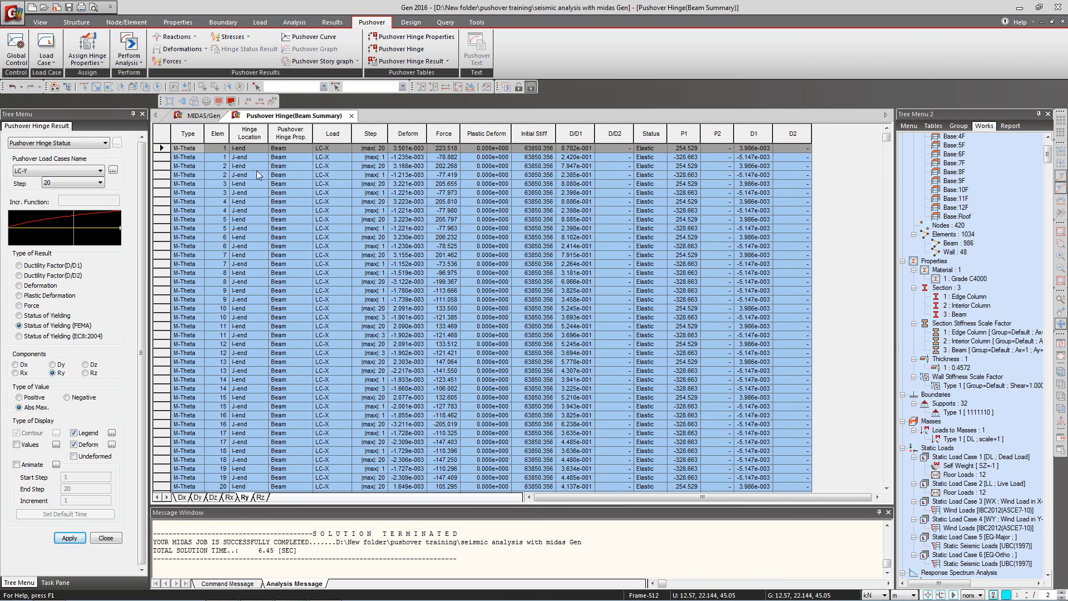
Step: Review the status, step, element, initial stiffness, force, plastic deformation, D/D1 and D1 values of the first beam hinges
left_click_drag(651, 149, 652, 263)
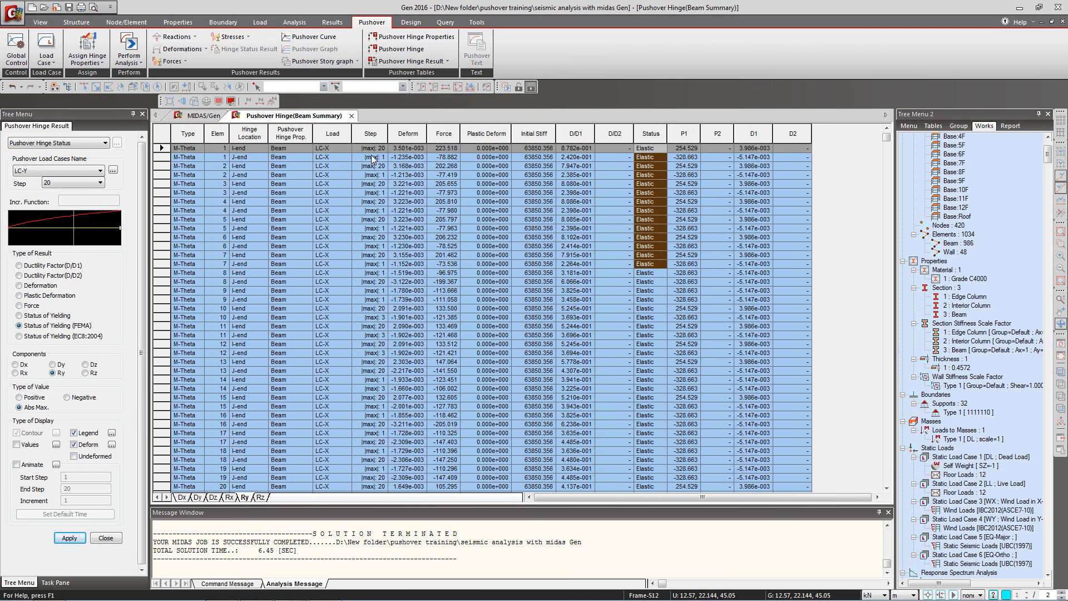
left_click_drag(372, 158, 385, 238)
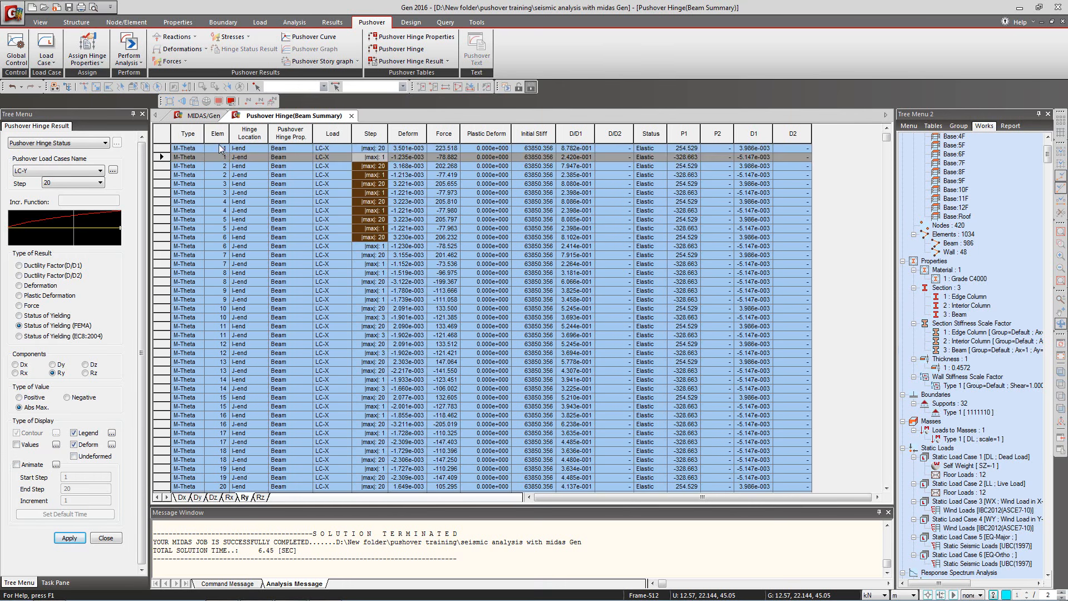
left_click_drag(221, 148, 216, 167)
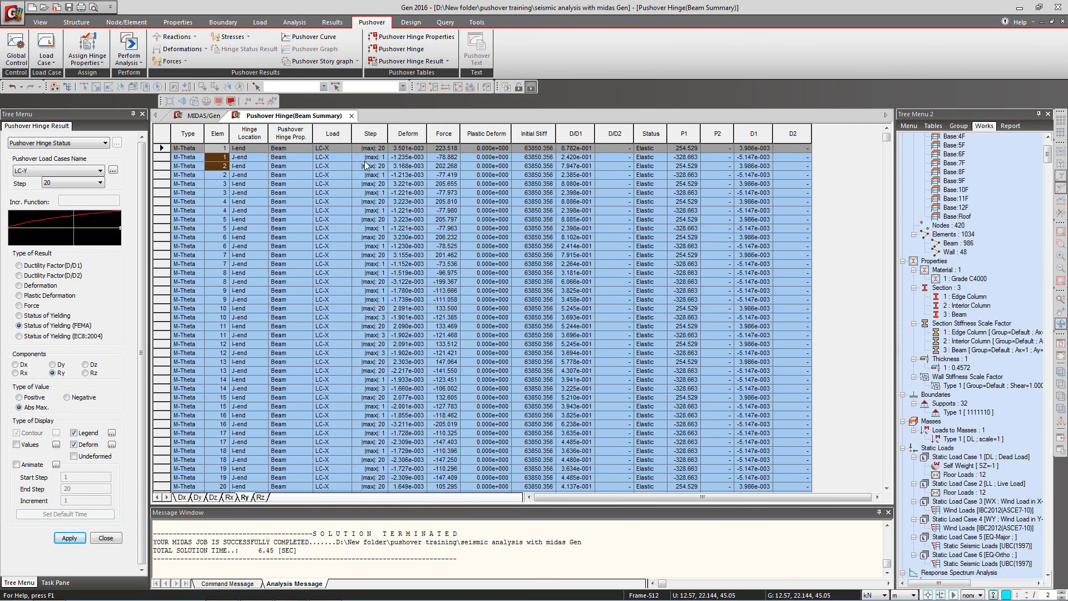
left_click(524, 176)
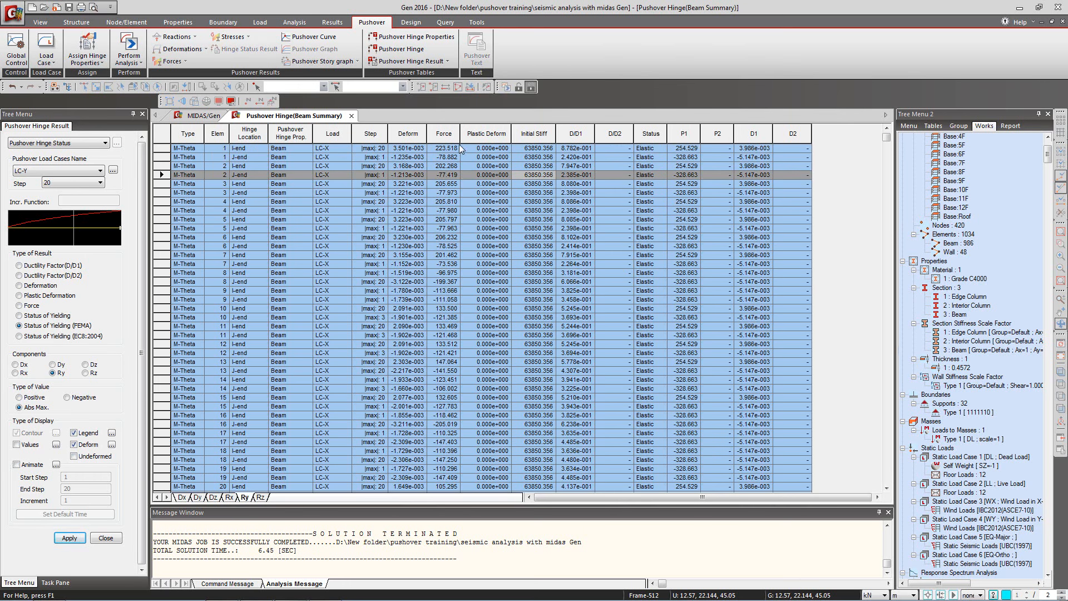
left_click(442, 149)
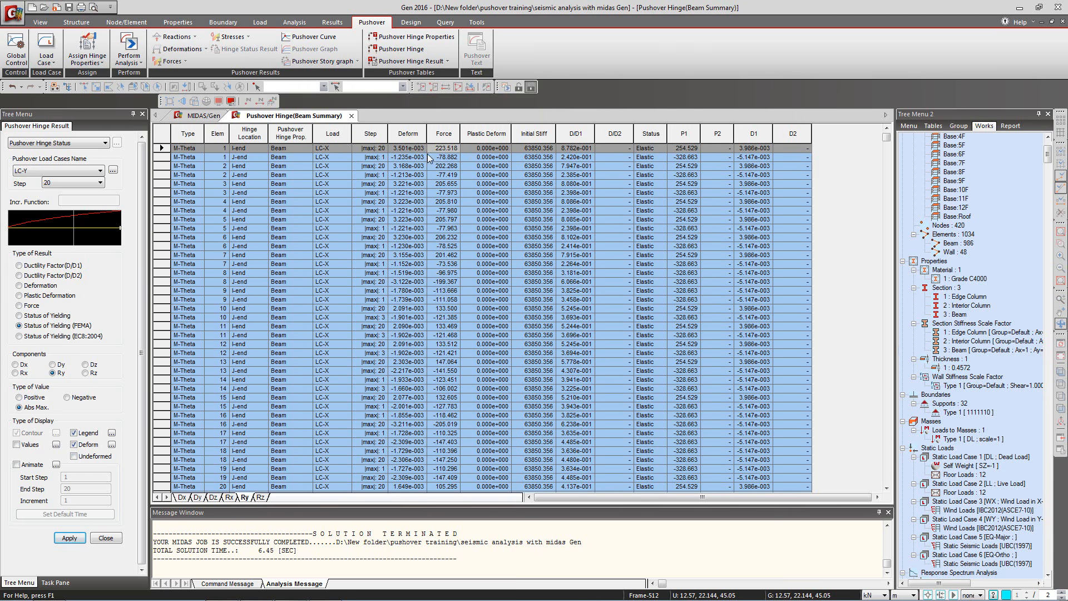
left_click(490, 151)
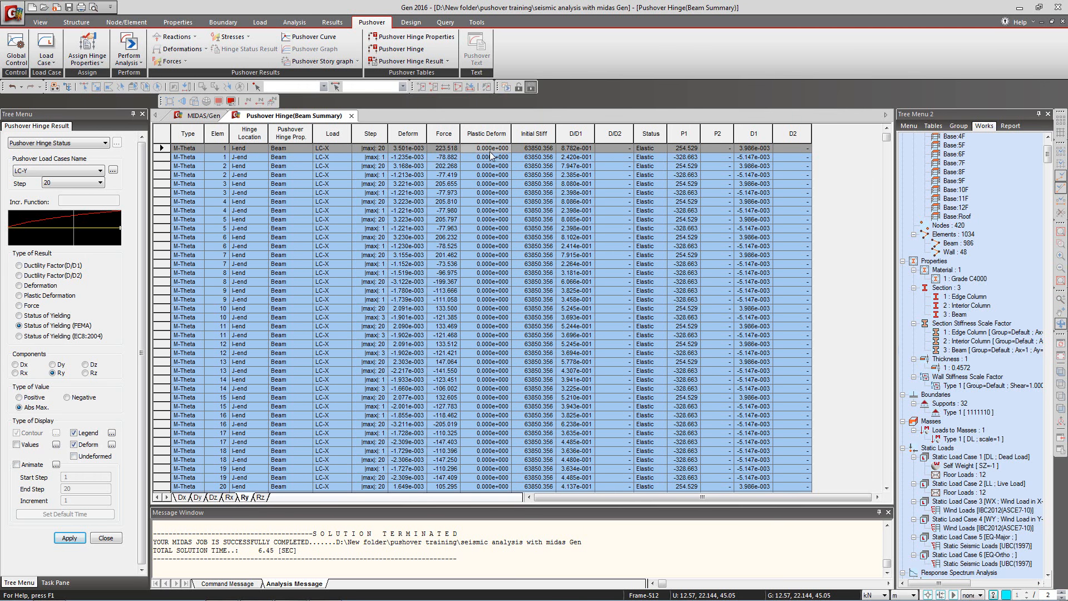
left_click(575, 150)
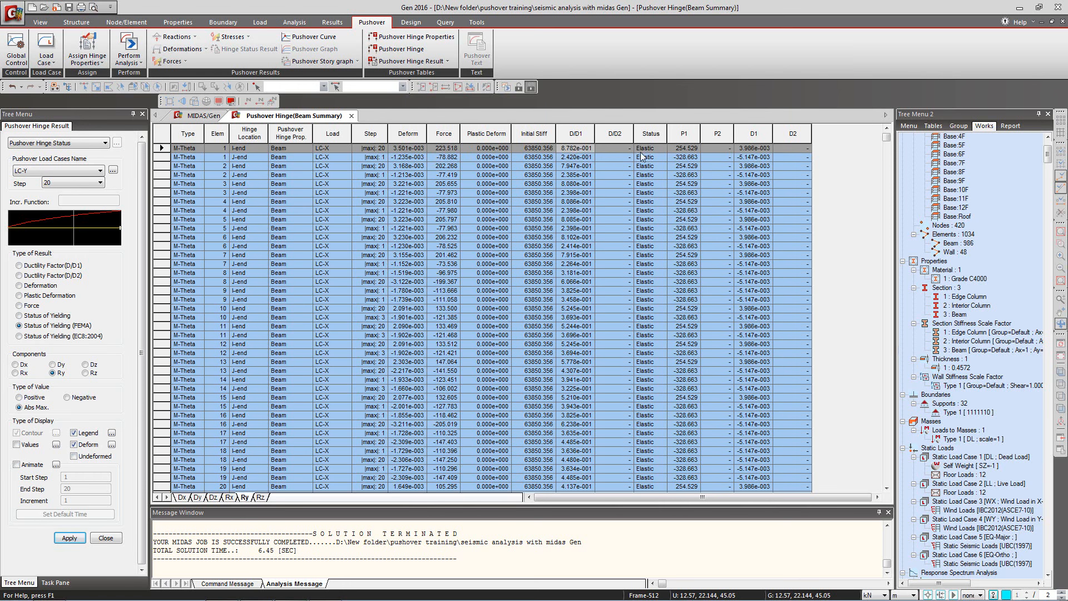
left_click(763, 149)
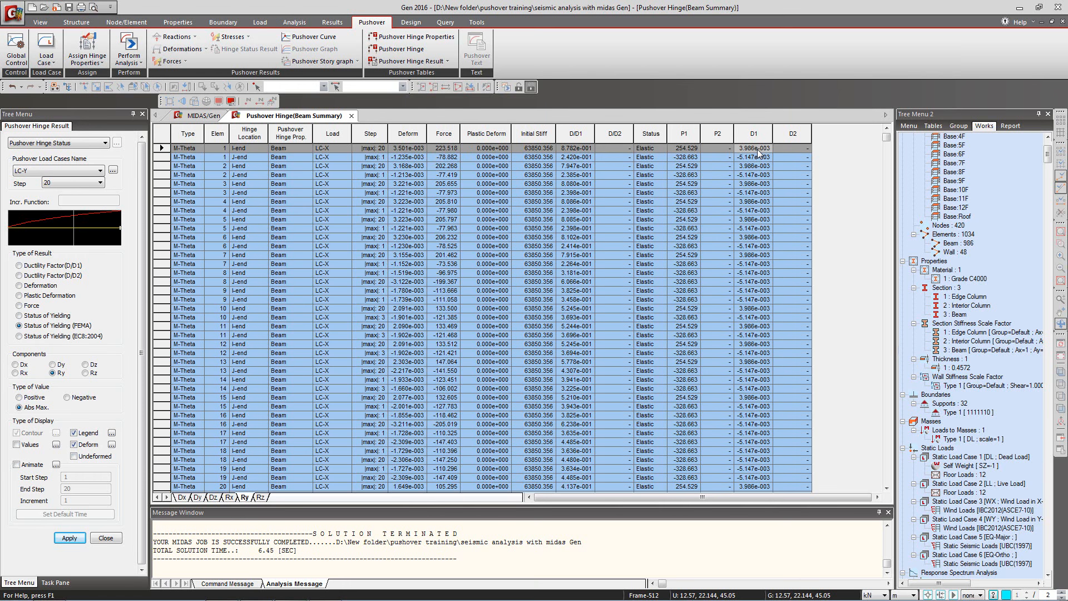
Step: Check the Ry hinge status from element 1 onward and examine the status of both ends of element 29
left_click(651, 150)
left_click(222, 149)
scroll(626, 177, "down", 8)
scroll(625, 175, "down", 8)
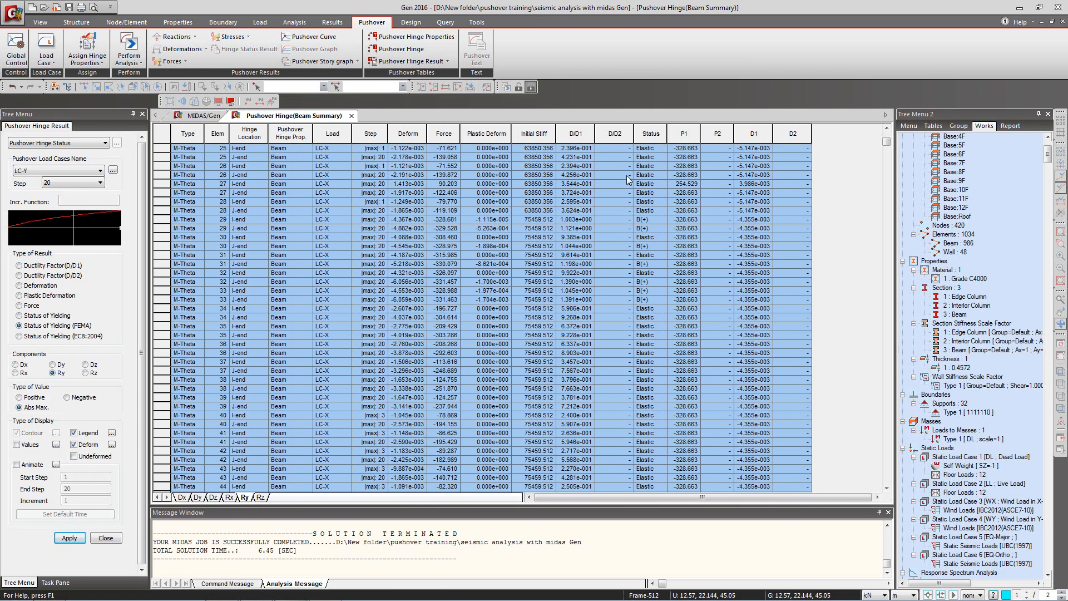
left_click_drag(647, 221, 645, 245)
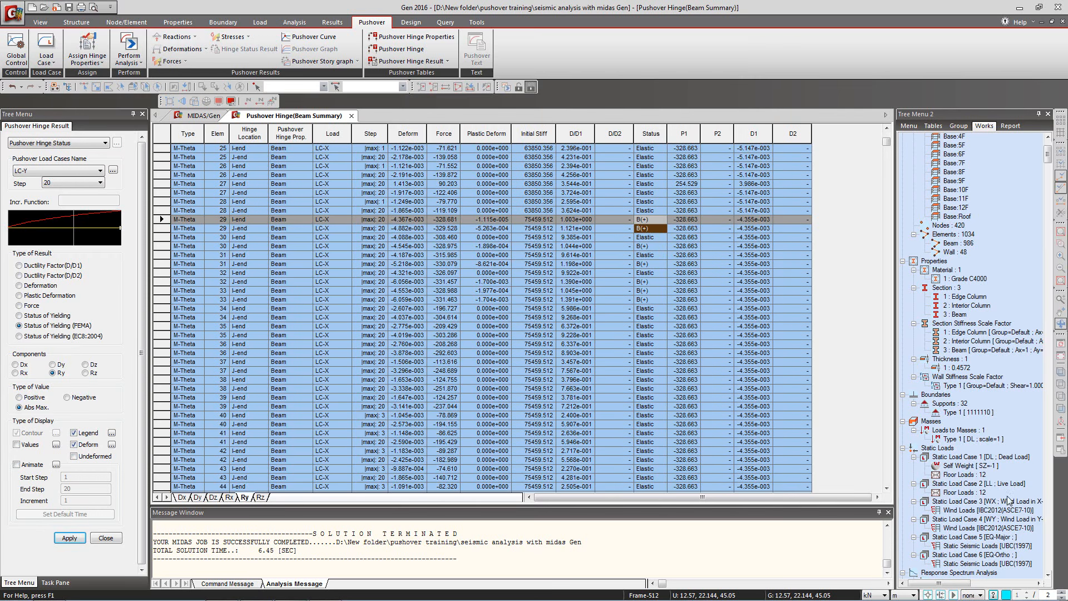
Step: Review the FEMA skeleton curve and acceptance criteria for the My component of hinge B1_Beam without changing them
left_click(990, 519)
scroll(968, 545, "down", 6)
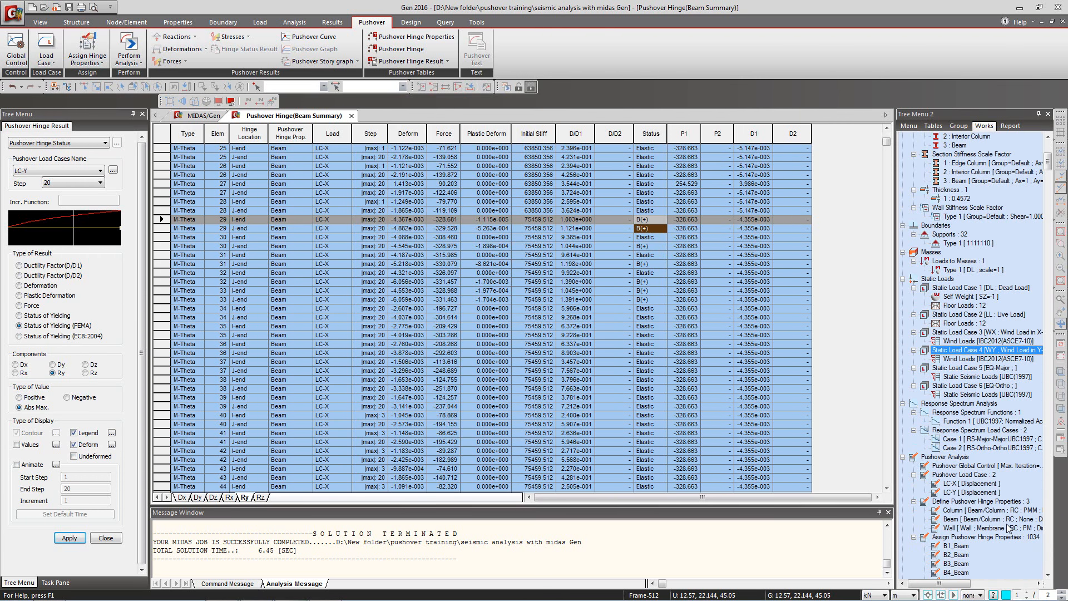
right_click(958, 546)
left_click(962, 543)
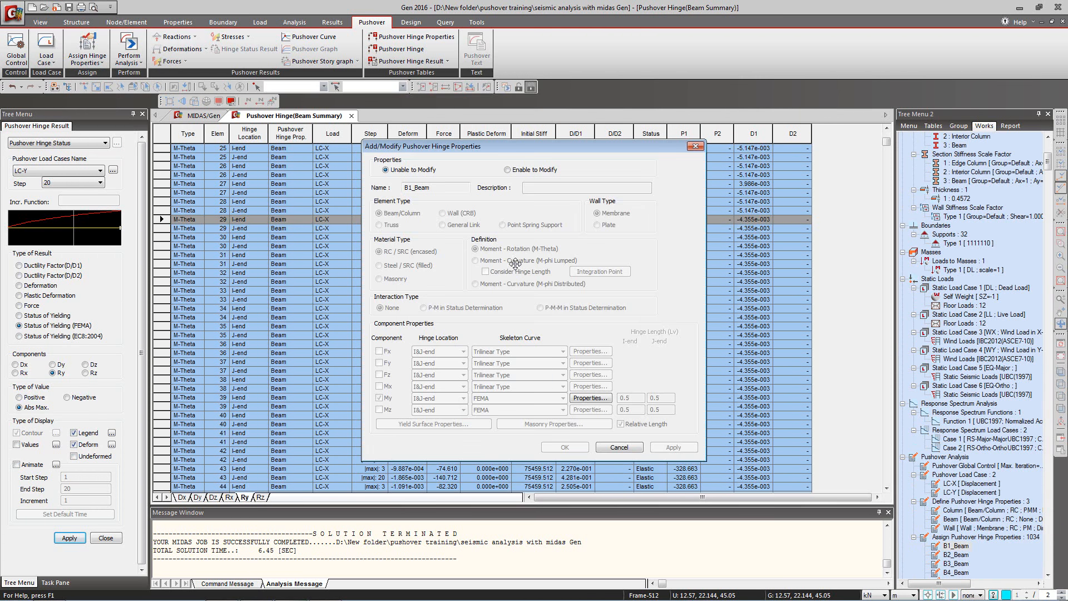
left_click(585, 398)
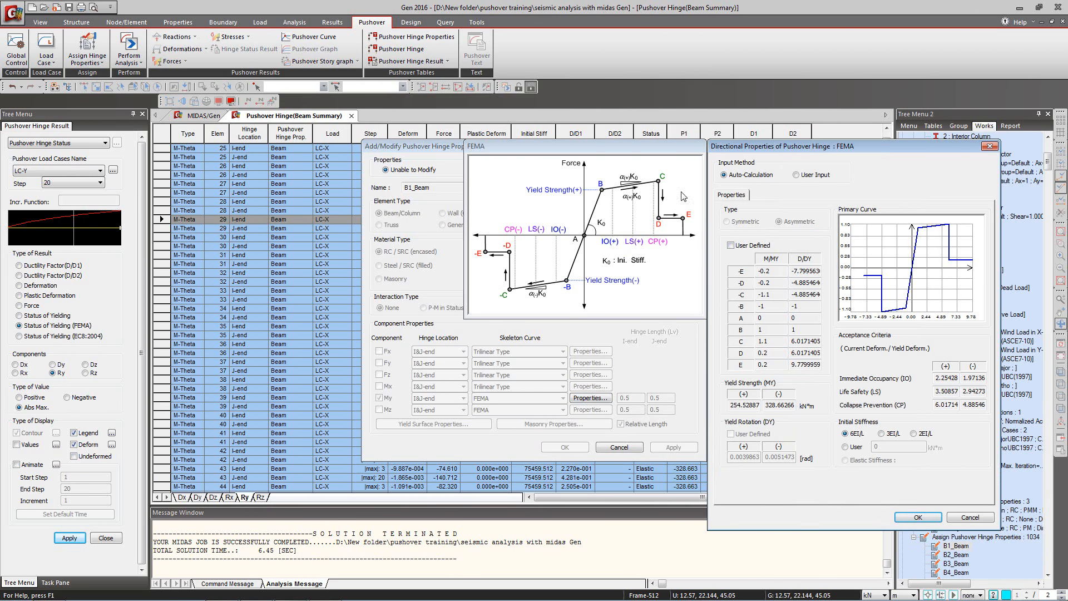
left_click(990, 147)
left_click(698, 146)
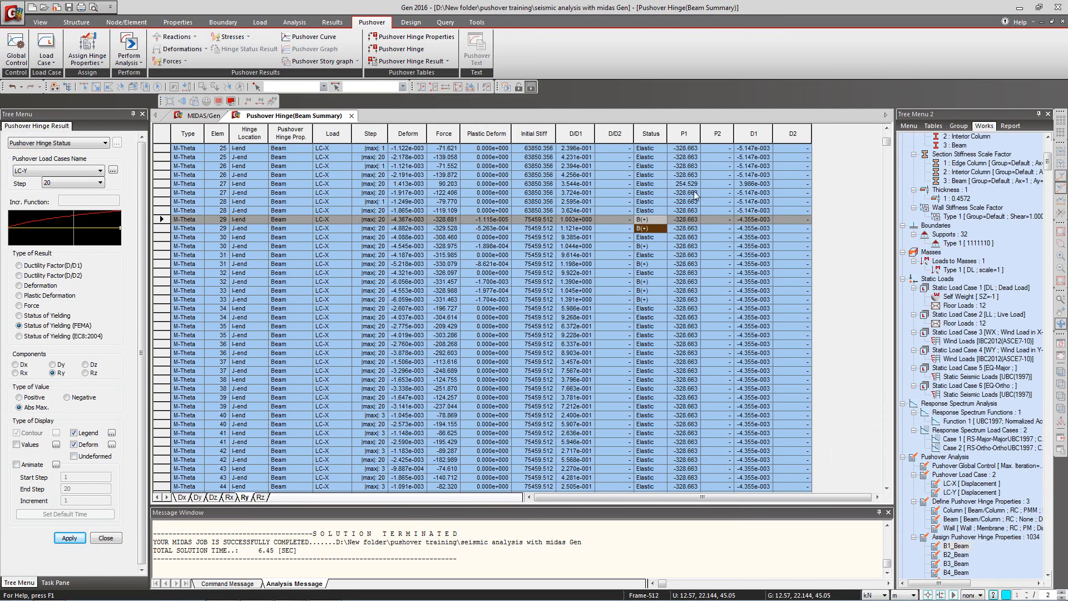
Step: Examine the Ry hinge status of the remaining beams and columns under LC-X, including column elements 149 and 157
scroll(631, 273, "down", 20)
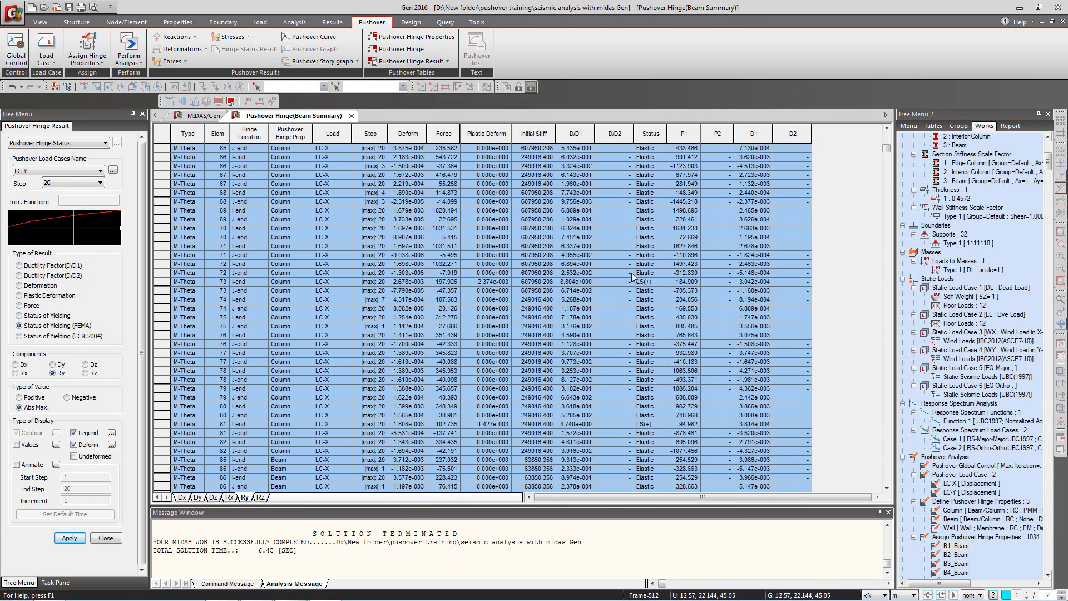
scroll(632, 273, "down", 20)
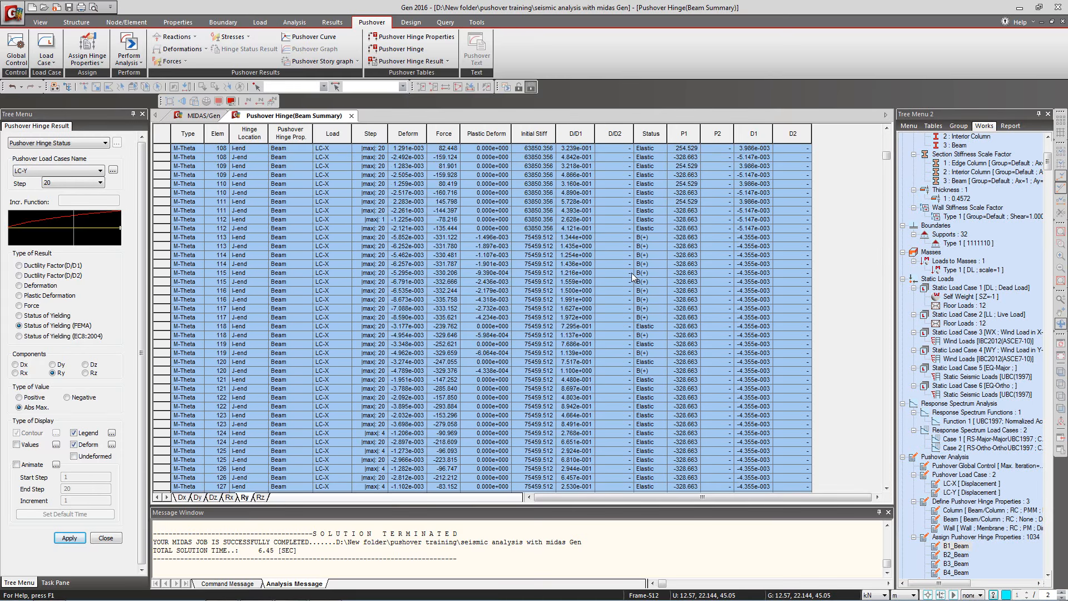
scroll(632, 273, "down", 12)
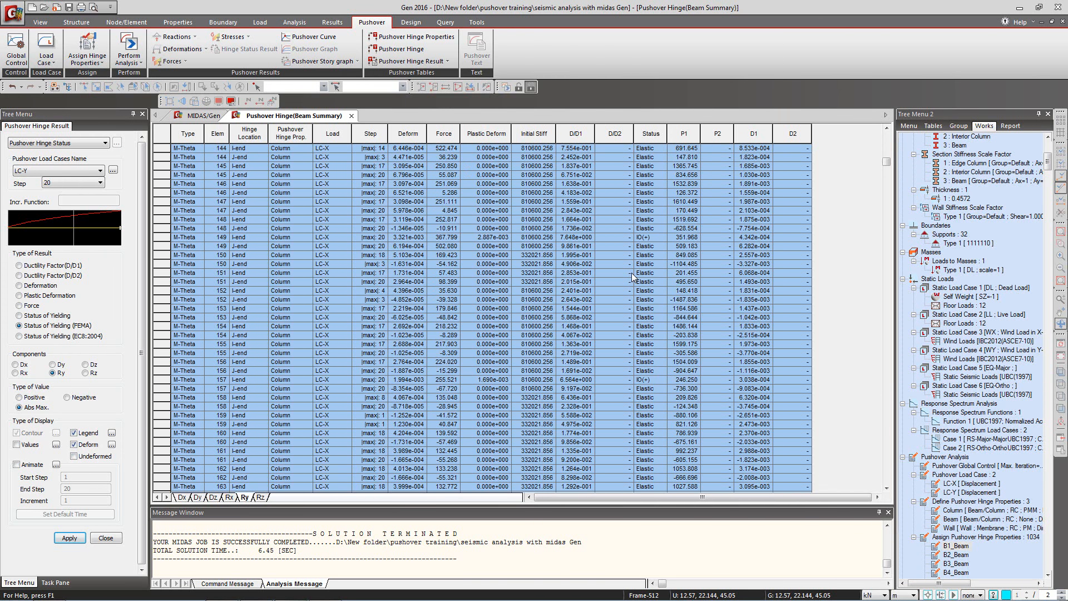
left_click(648, 238)
left_click(649, 377)
scroll(650, 376, "down", 15)
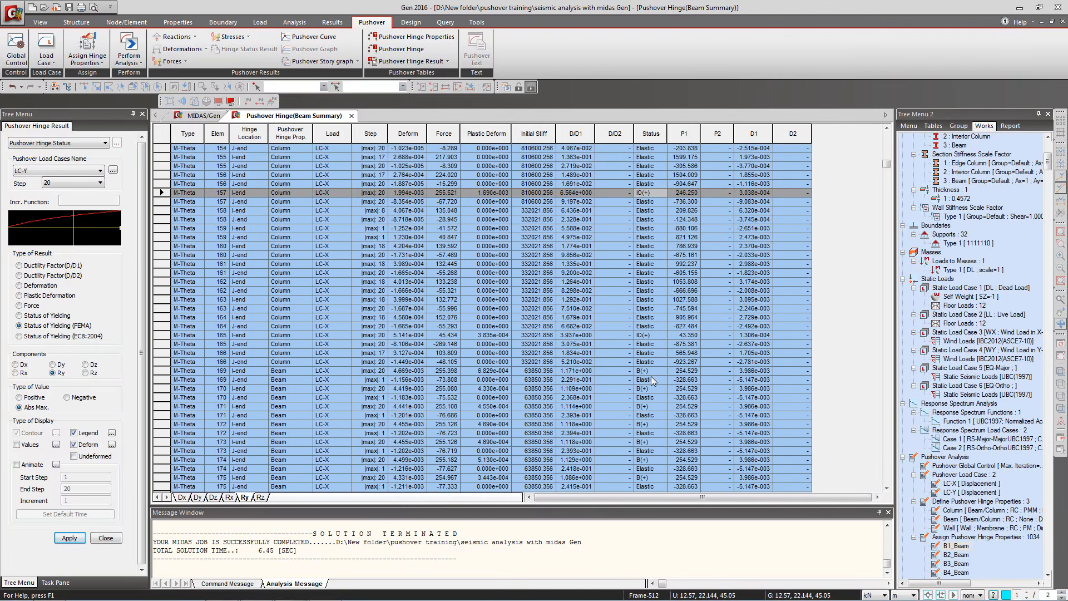
scroll(652, 371, "down", 20)
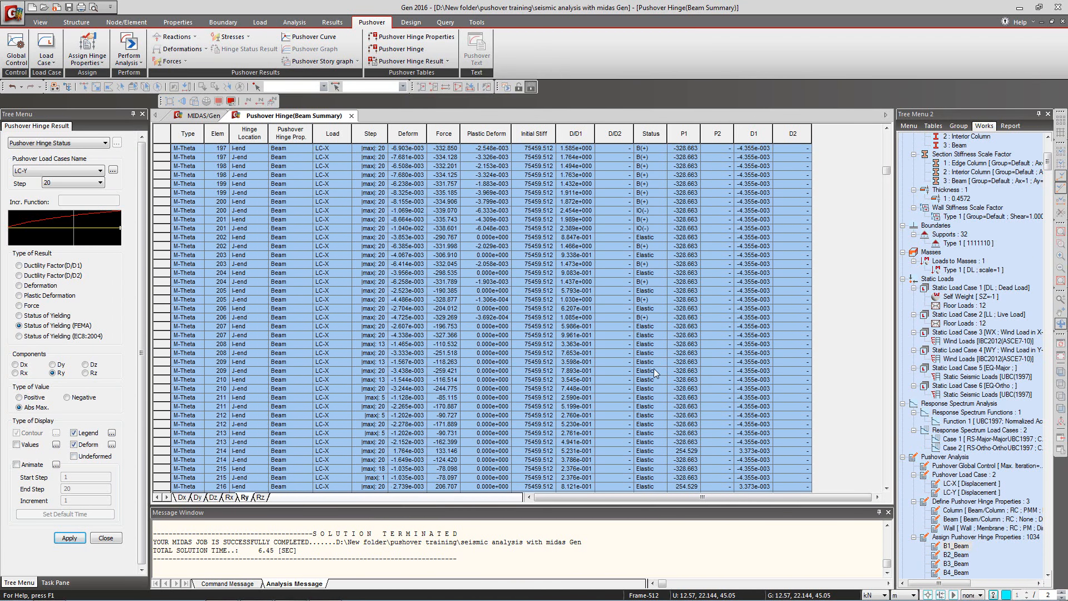
Step: Examine the Ry hinge status of the beams and columns from element 197 through element 482 under LC-X
scroll(655, 362, "down", 20)
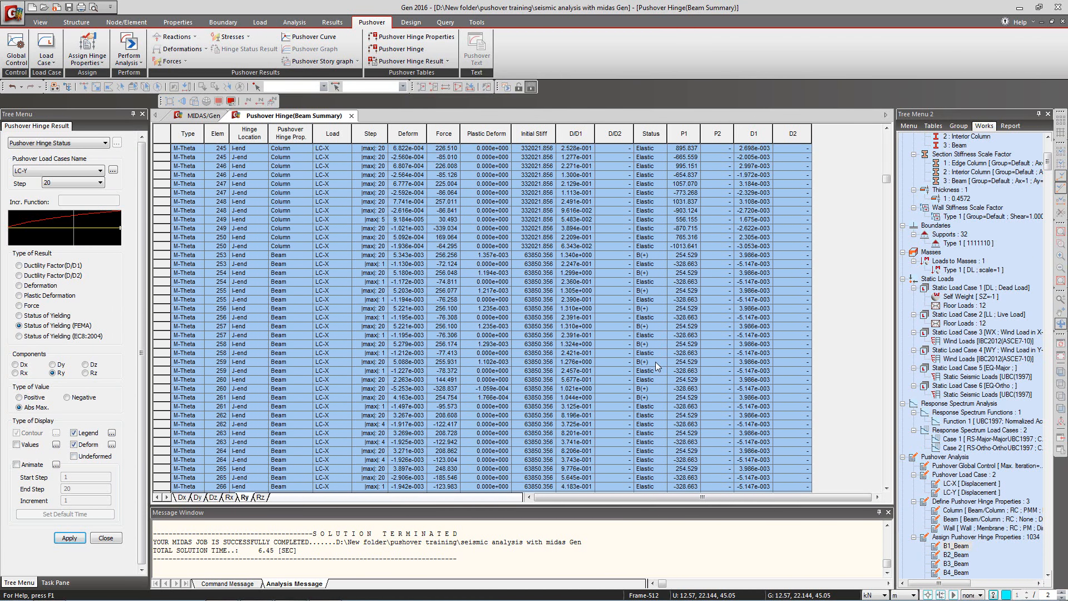
scroll(657, 361, "down", 14)
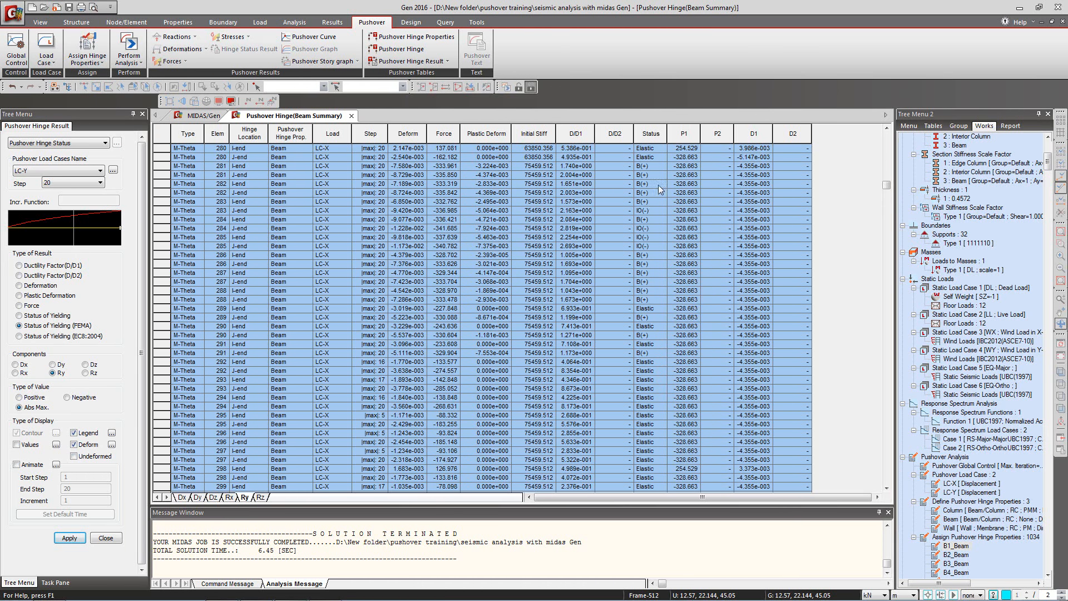
scroll(645, 262, "up", 10)
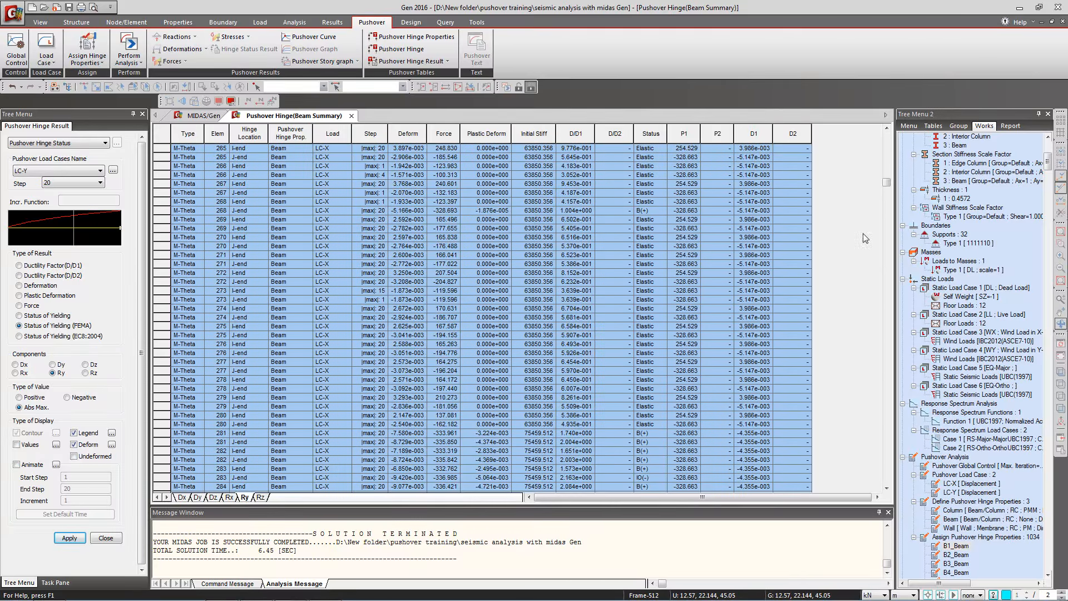
scroll(695, 356, "down", 20)
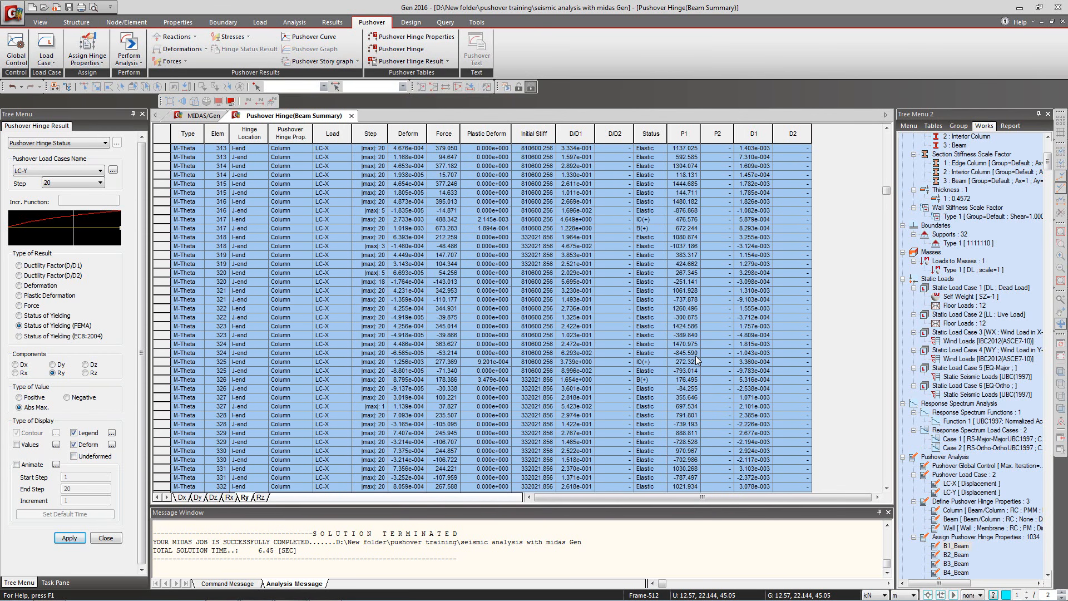
scroll(695, 356, "down", 20)
scroll(696, 359, "down", 12)
scroll(696, 359, "down", 20)
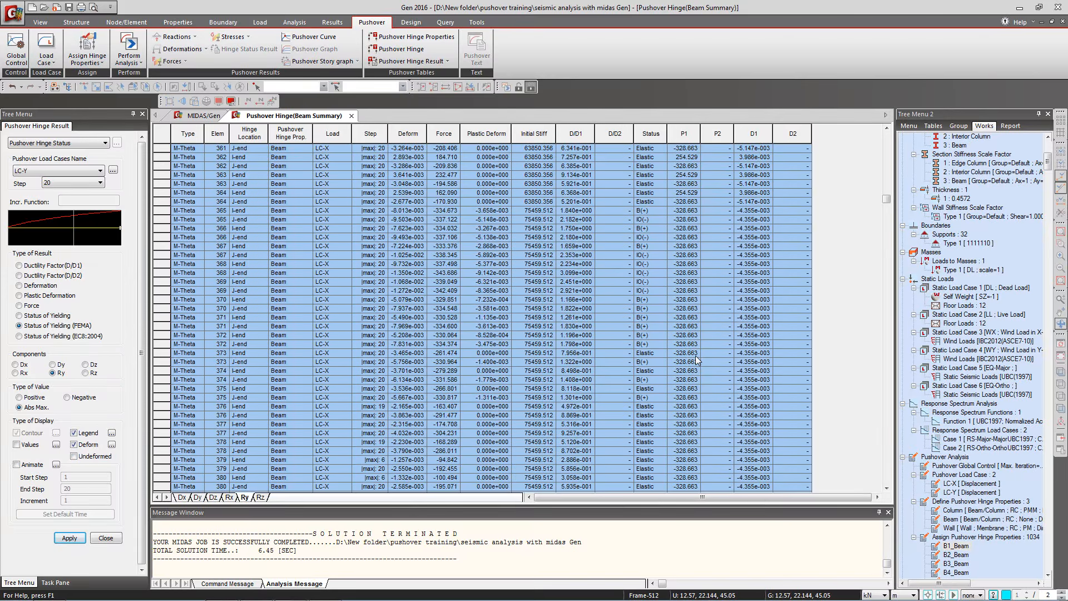
scroll(696, 359, "down", 20)
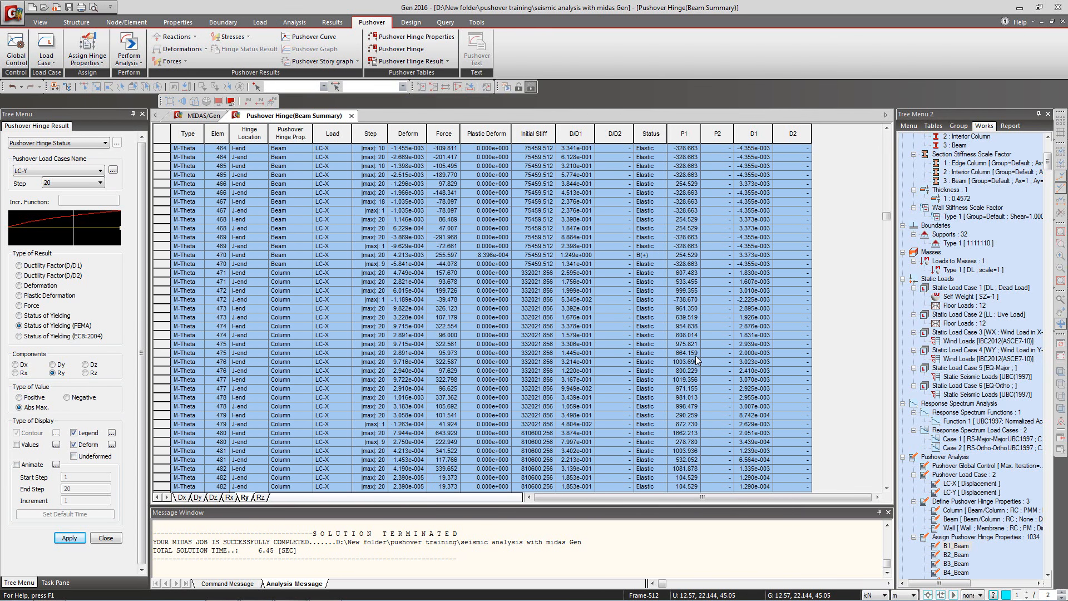
Step: Check the LC-Y hinge status of the last elements in the beam summary and close the table
left_click(888, 255)
left_click_drag(888, 255, 886, 491)
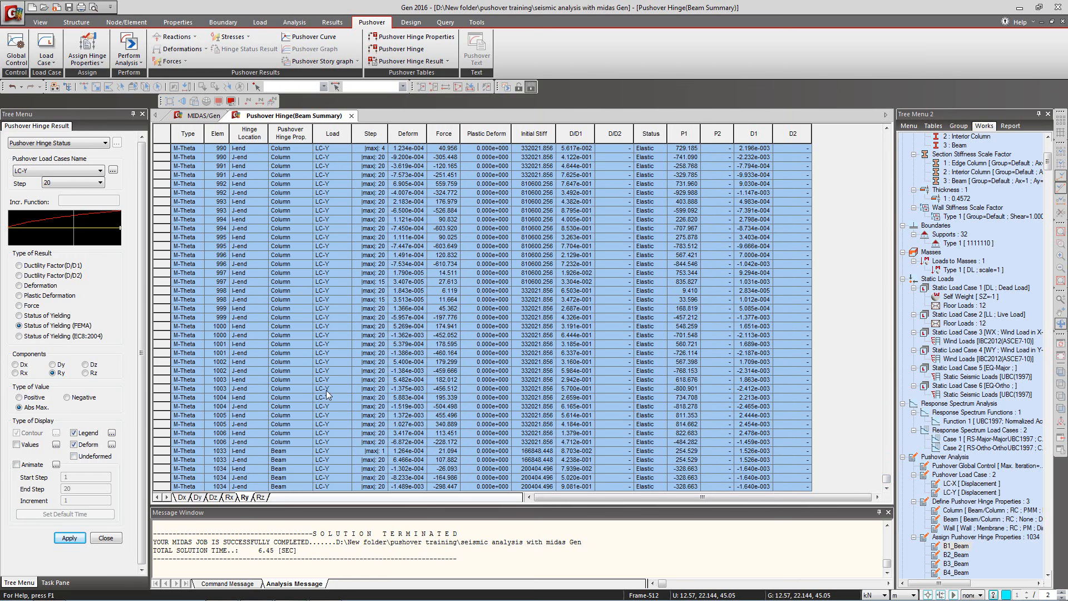
left_click_drag(296, 445, 292, 238)
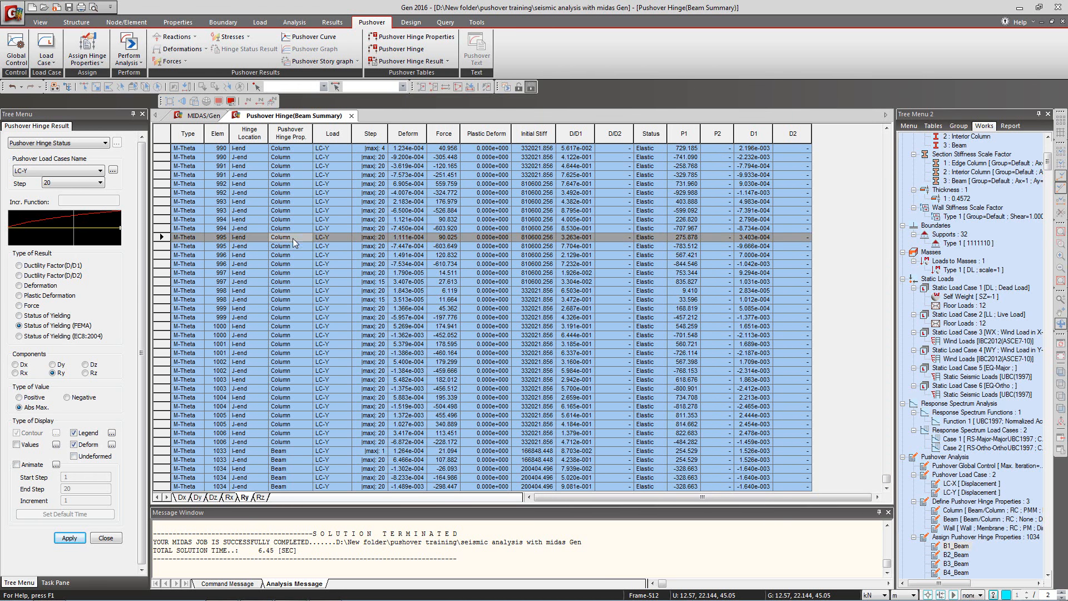
left_click(351, 116)
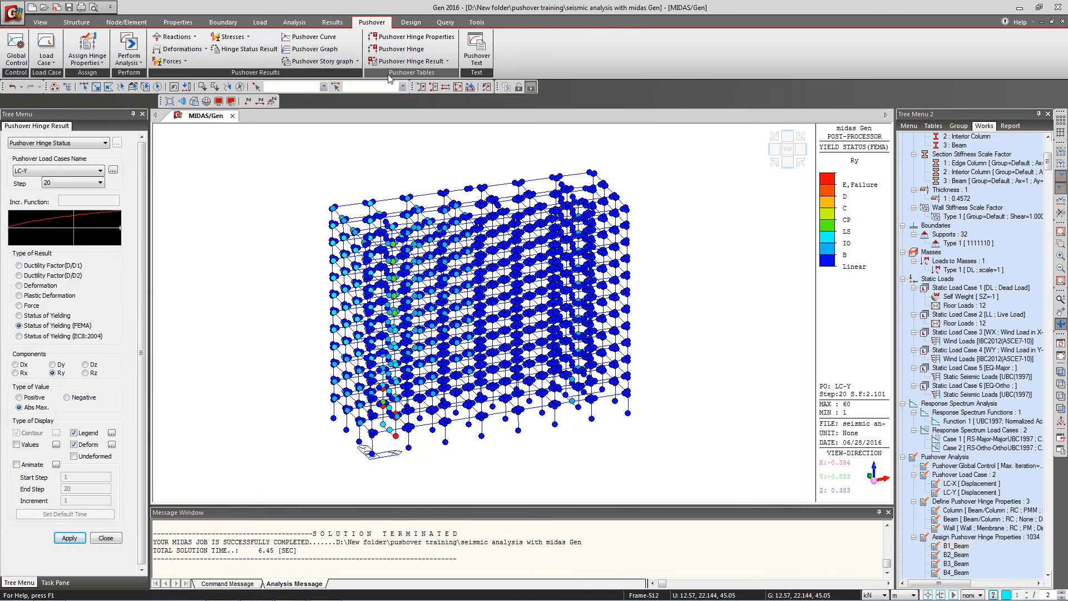
Step: Generate the wall hinge summary for LC-X and LC-Y on stories 1F to 3F with the absolute-maximum stage and display its Ry results
left_click(431, 60)
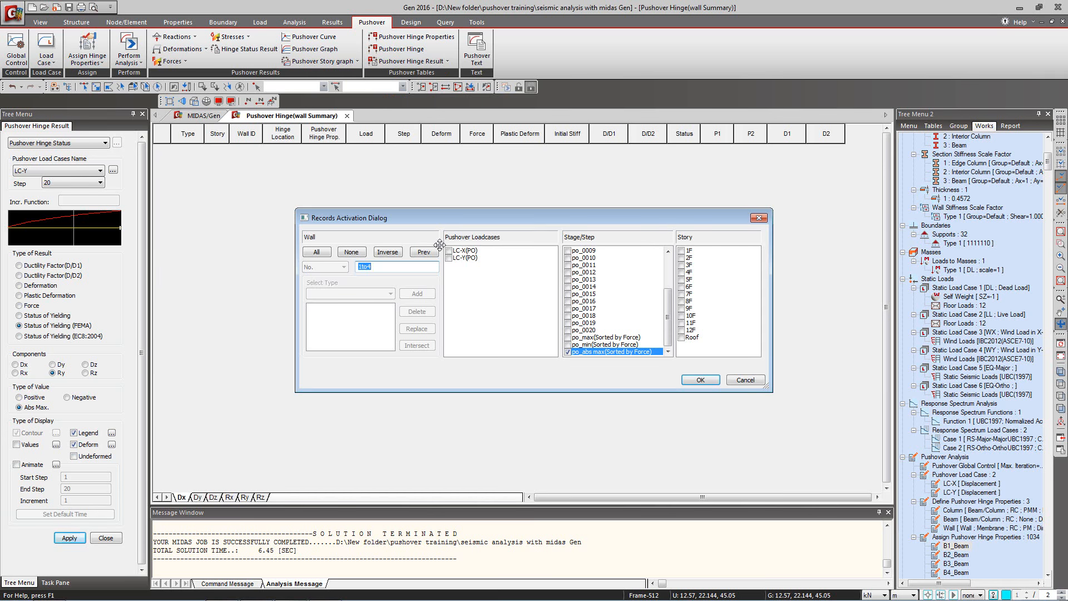
left_click(449, 251)
left_click(449, 257)
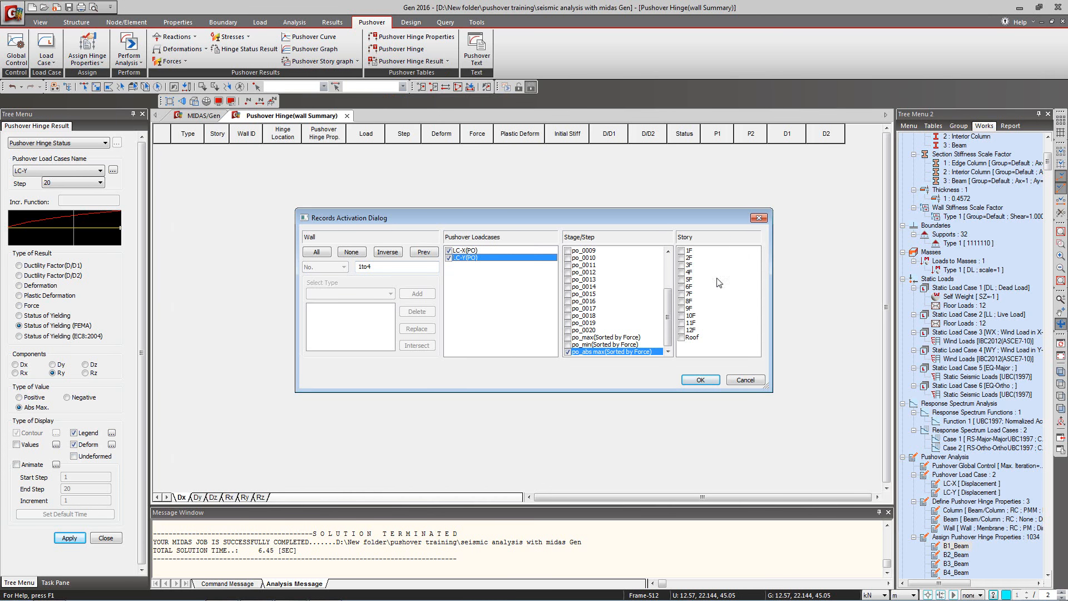
left_click_drag(690, 251, 689, 269)
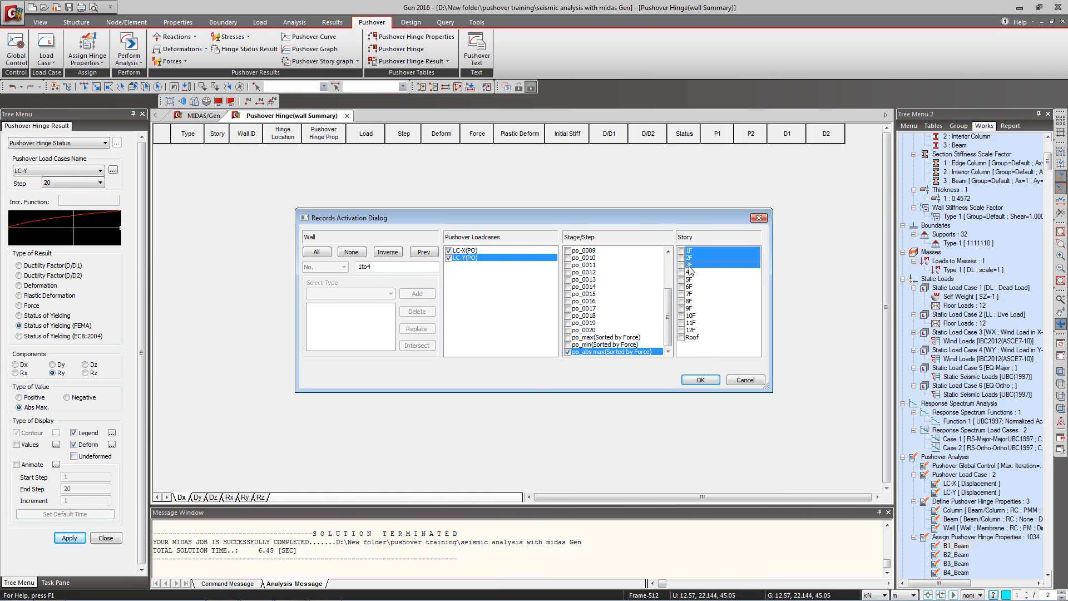
left_click(701, 379)
left_click(245, 496)
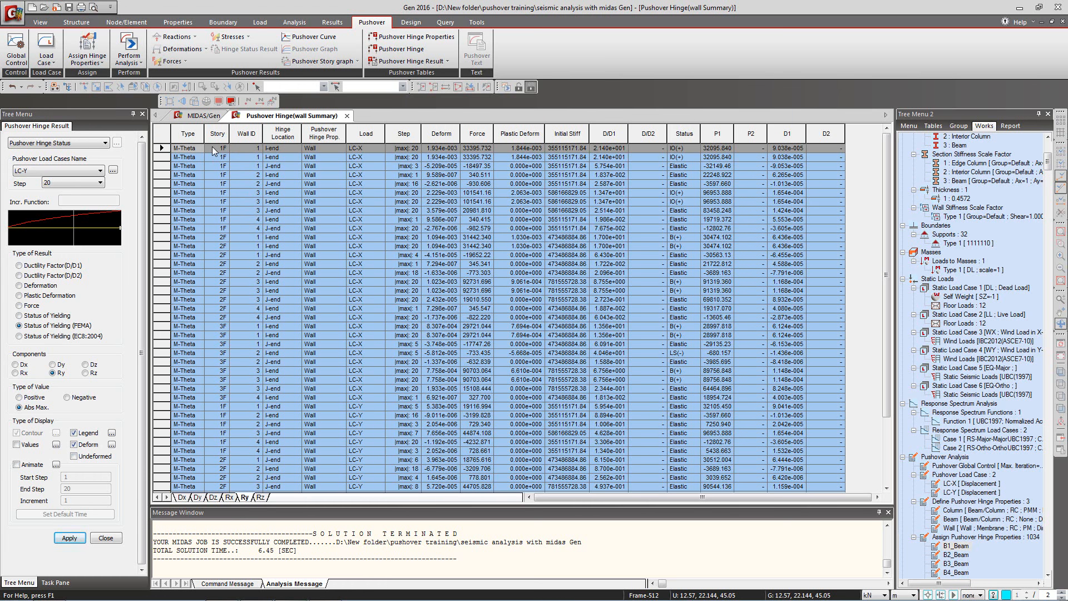
Step: Review the wall IDs and the I-end and J-end hinge locations of the 1F walls, widening the Type column
left_click_drag(254, 148, 253, 157)
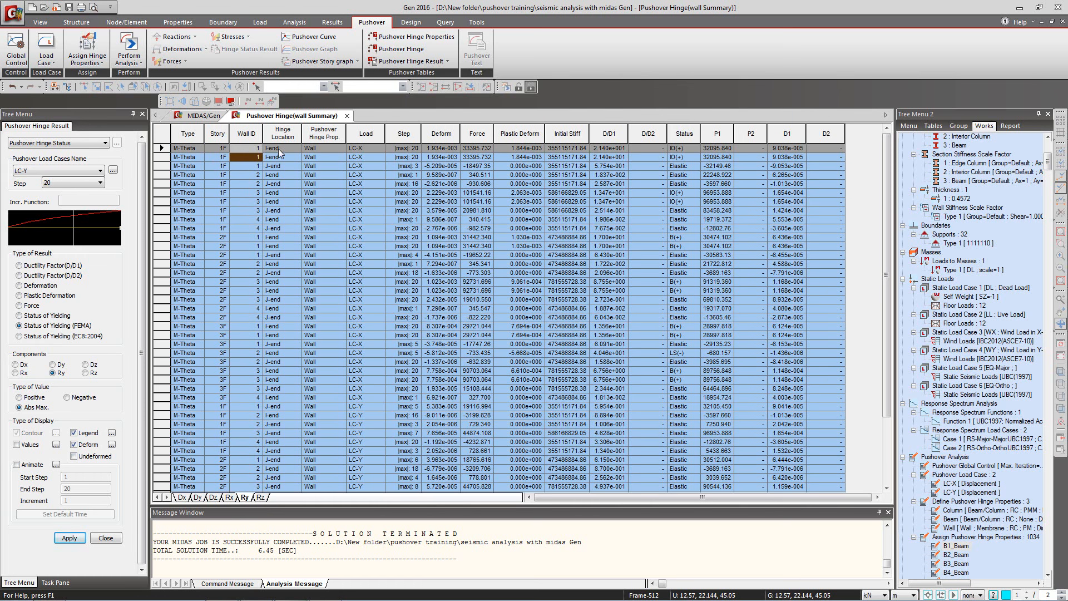
left_click_drag(249, 163, 249, 165)
left_click(208, 148)
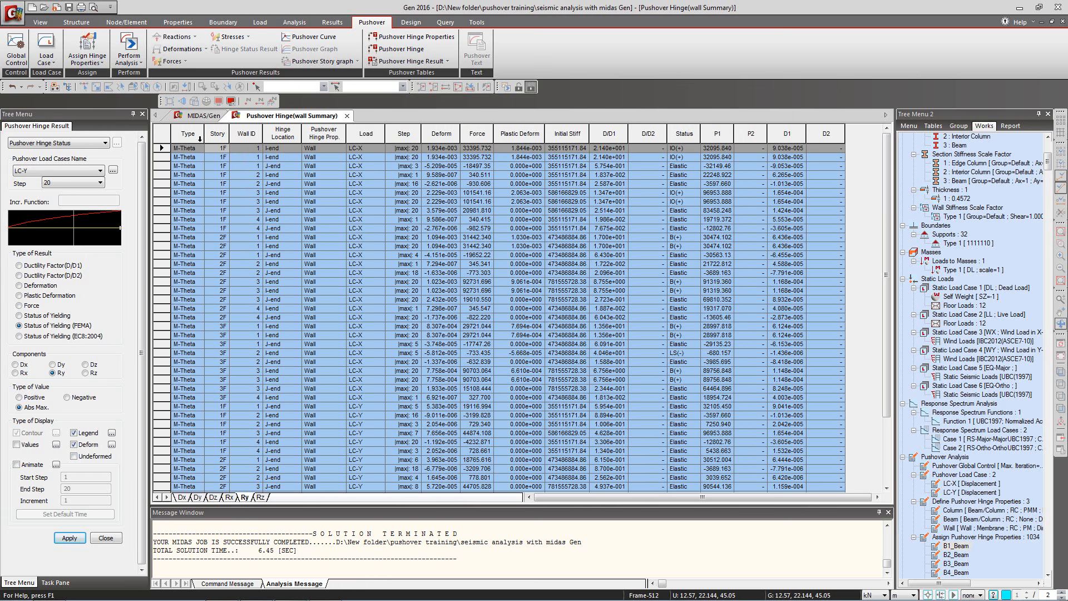
left_click_drag(204, 134, 217, 136)
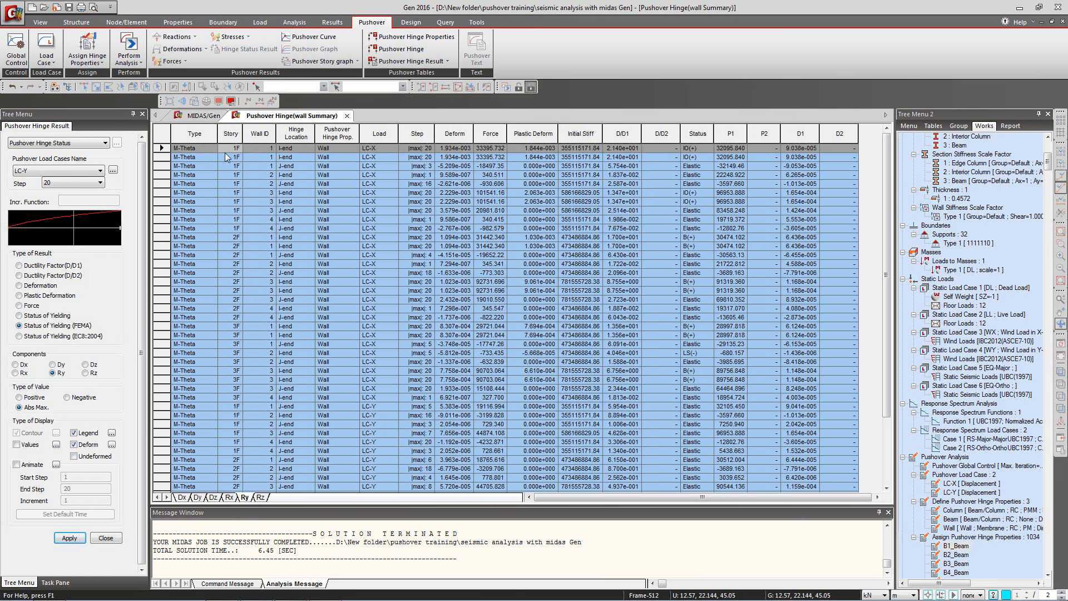
left_click(262, 159)
left_click(262, 165)
left_click(298, 149)
left_click(299, 157)
left_click(298, 166)
left_click(298, 175)
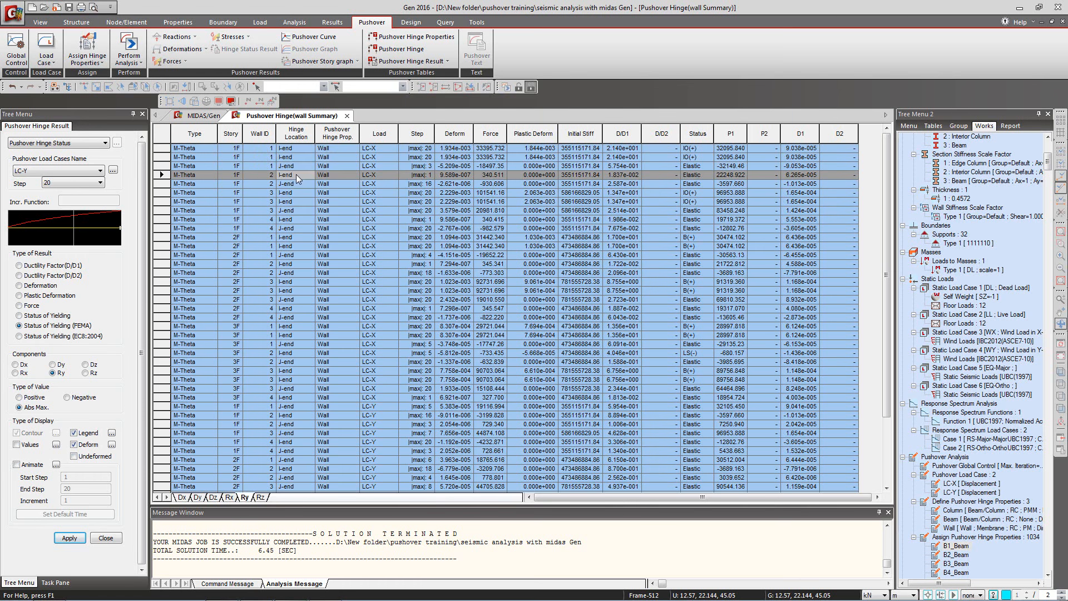
Step: Review the load case, step, plastic deformation and status of the wall 1 hinge on story 1F
left_click(381, 147)
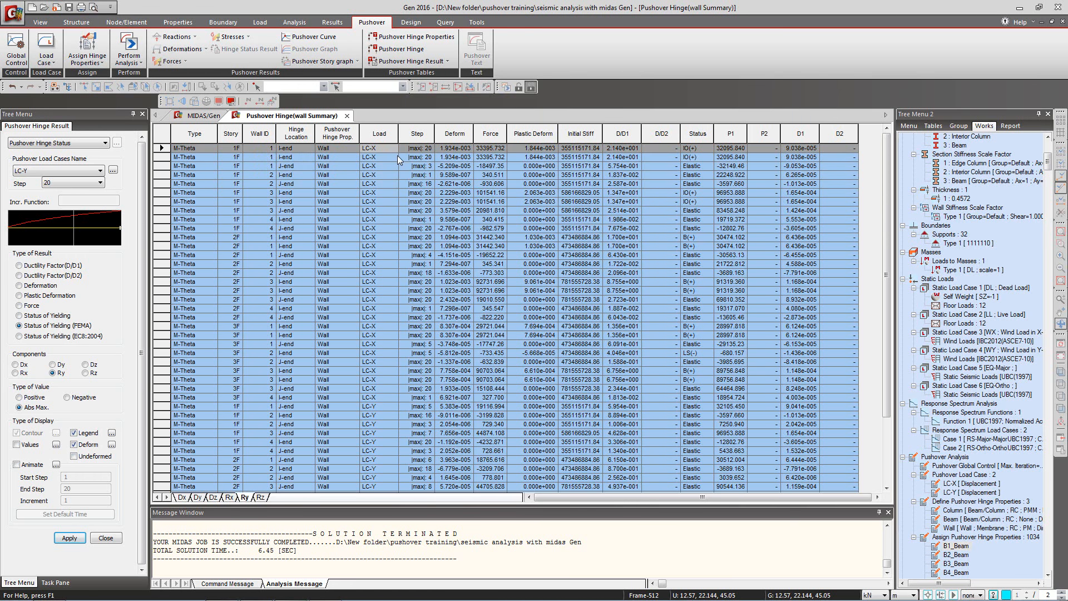
left_click(416, 158)
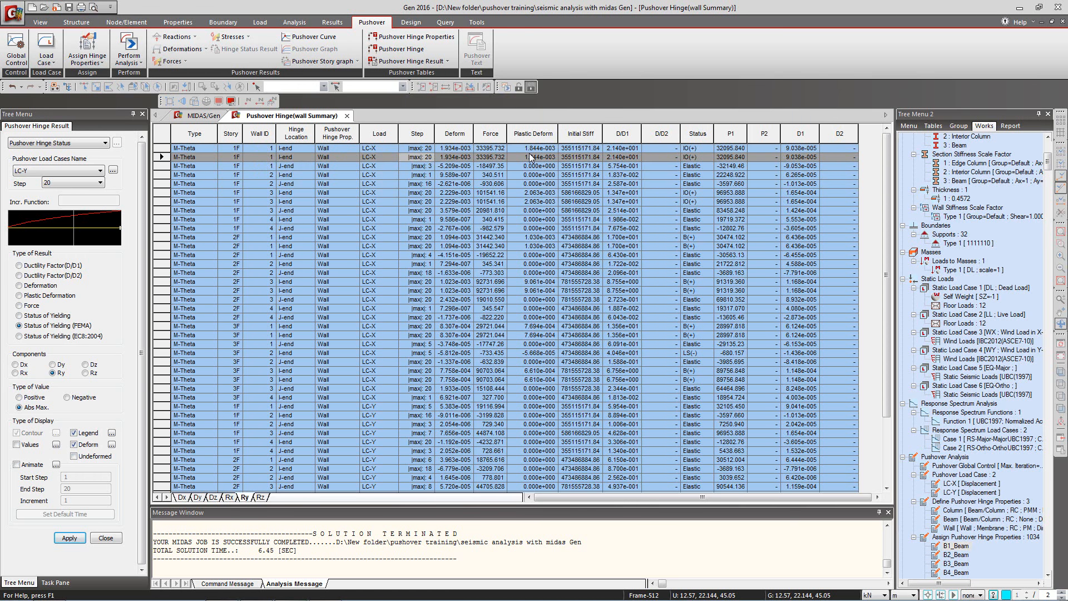
left_click(547, 158)
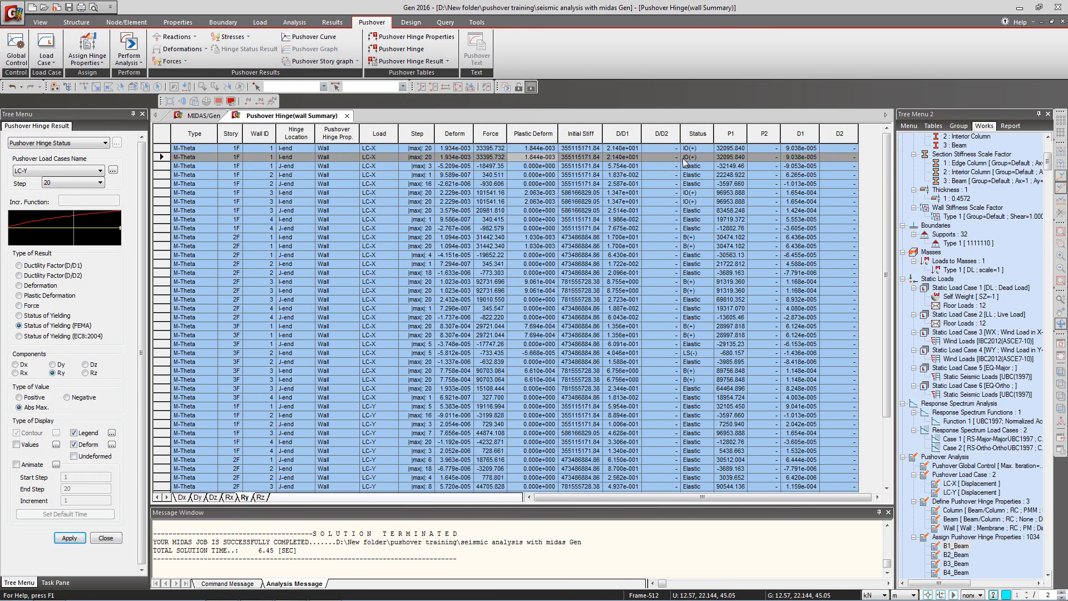
key("Up")
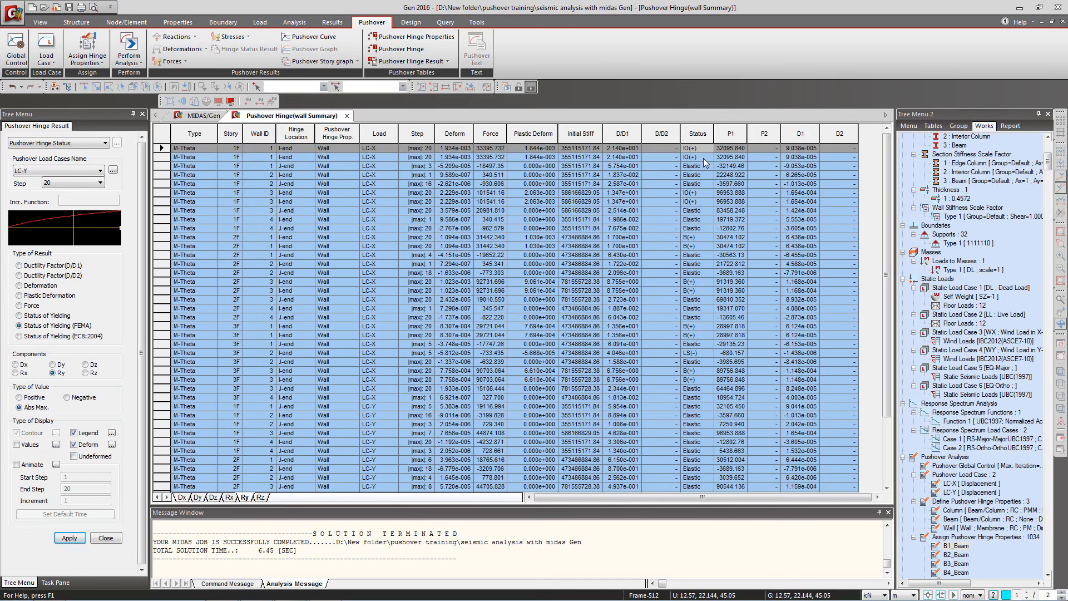
key("Down")
Step: Compare the Ry hinge status of the walls on stories 1F to 3F under LC-X and LC-Y
scroll(676, 204, "down", 3)
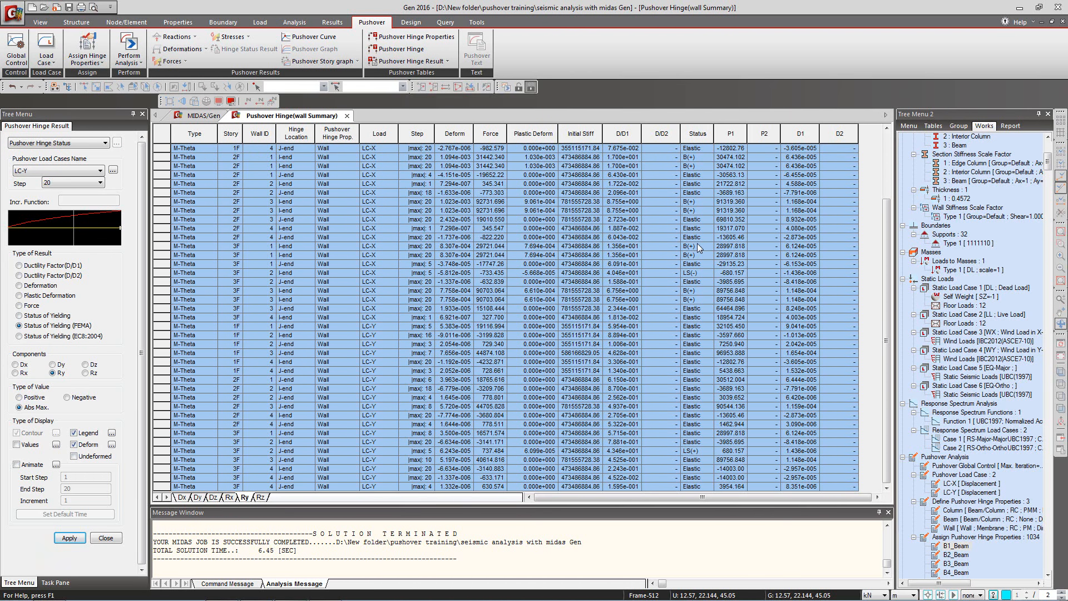
scroll(698, 307, "up", 3)
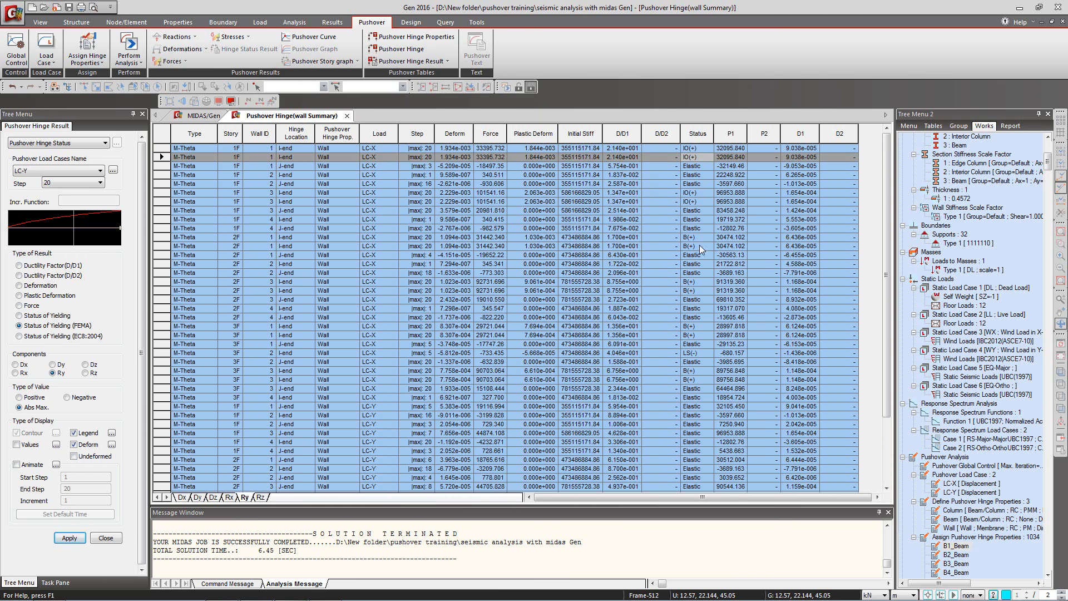
scroll(695, 269, "down", 3)
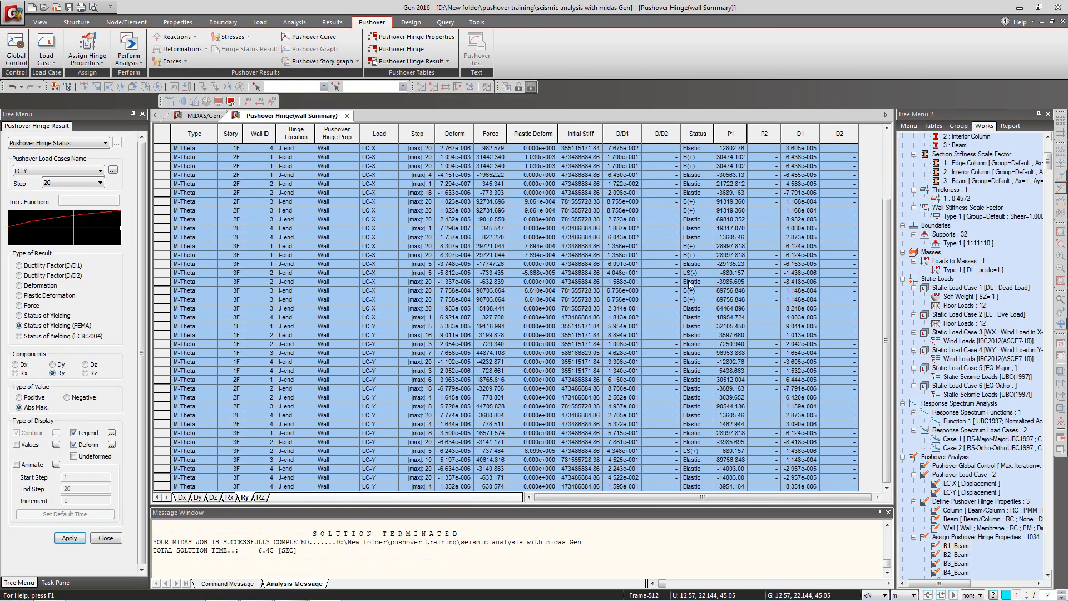
right_click(582, 318)
left_click(541, 329)
right_click(510, 320)
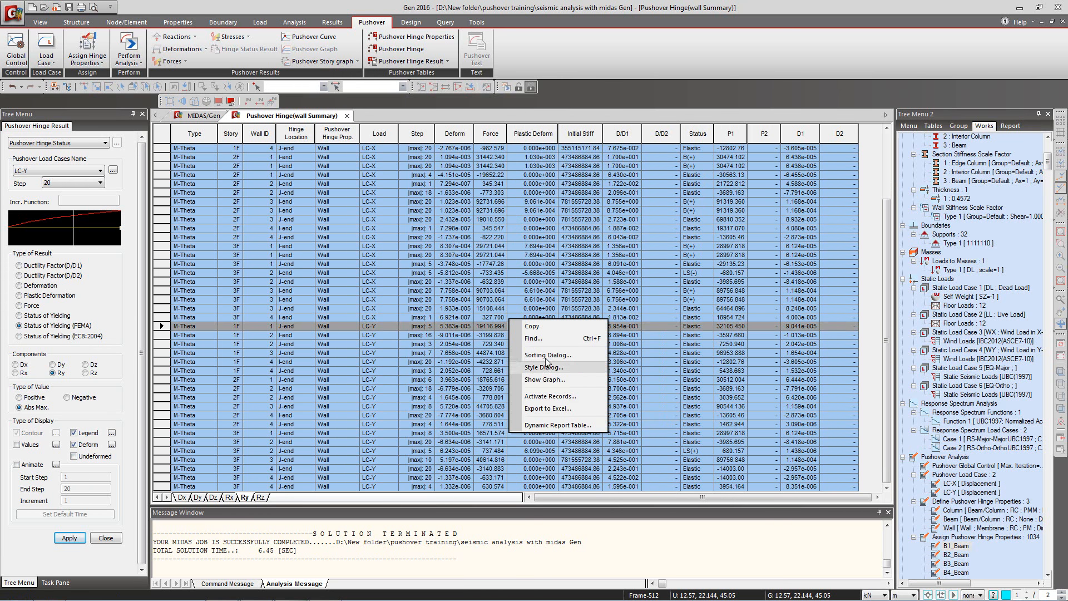
left_click(551, 396)
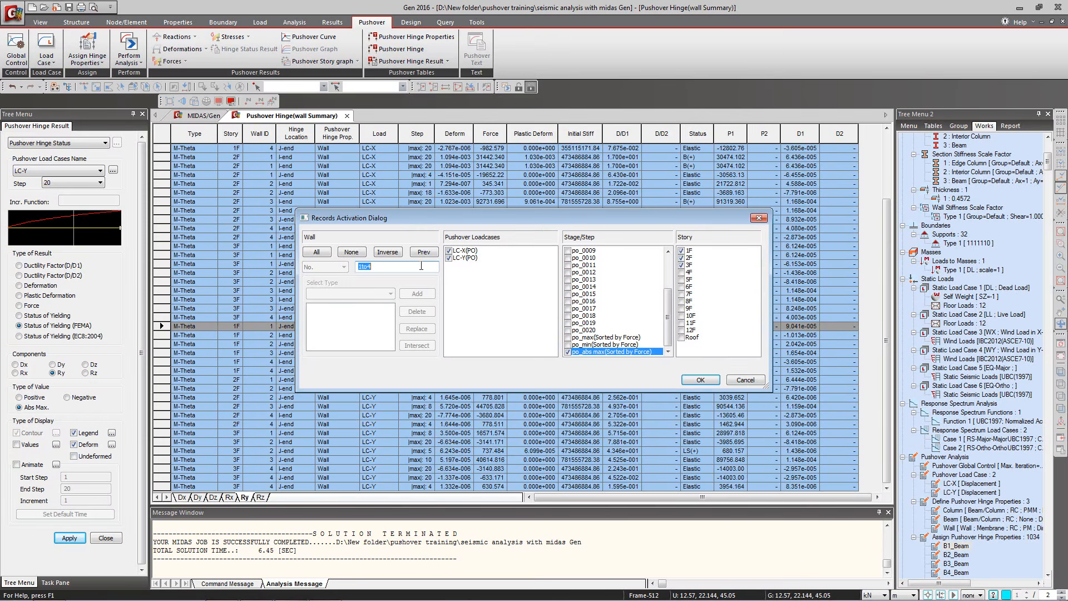
left_click(758, 218)
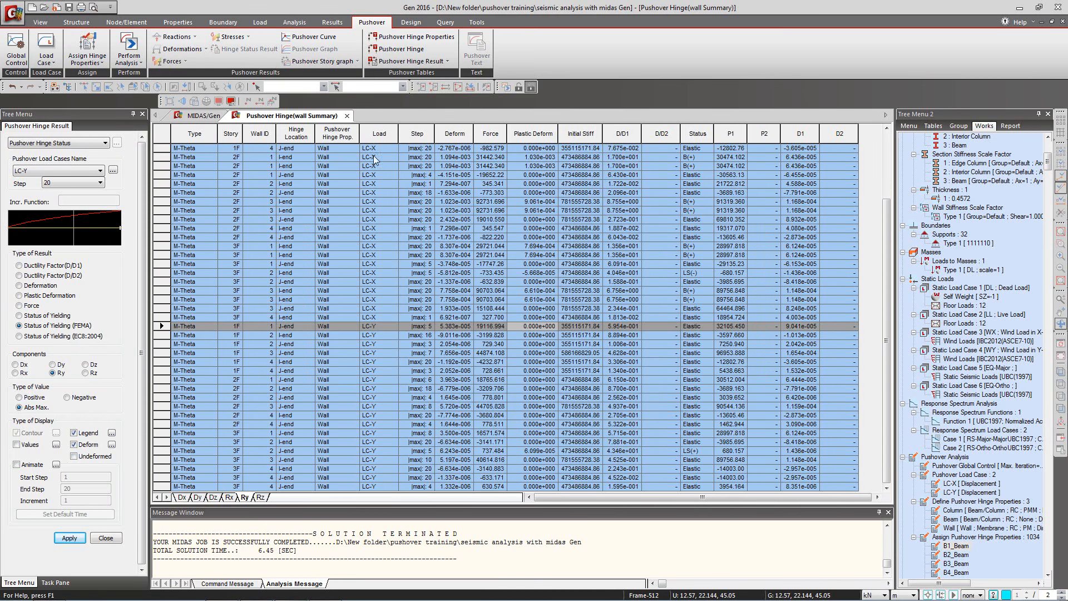
Step: Regenerate the wall hinge summary for all walls under LC-X only, covering stories 1F to Roof with the absolute-maximum stage
left_click(346, 116)
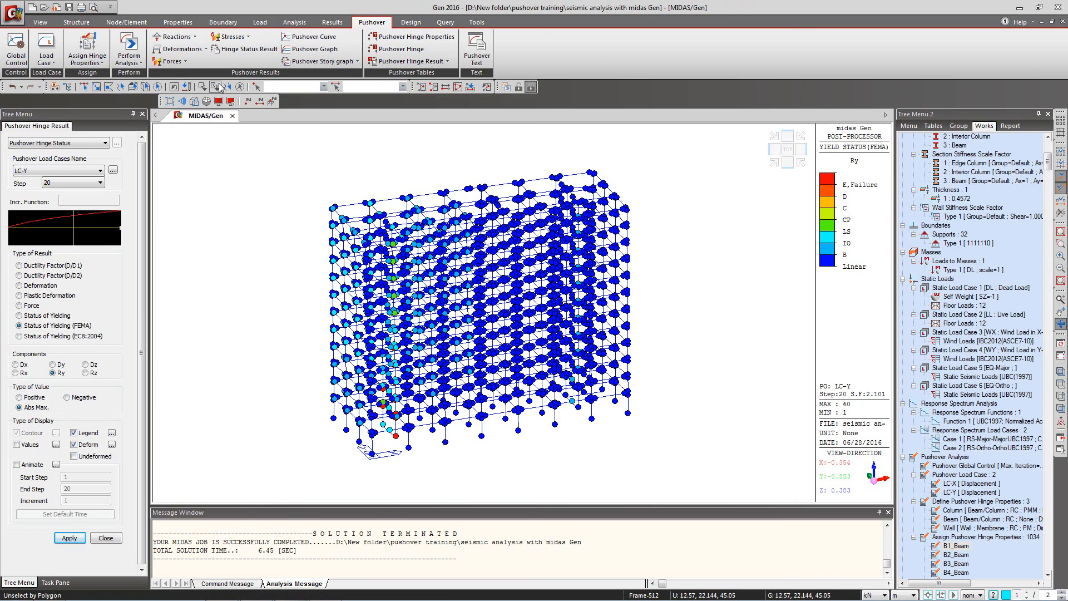
left_click(413, 61)
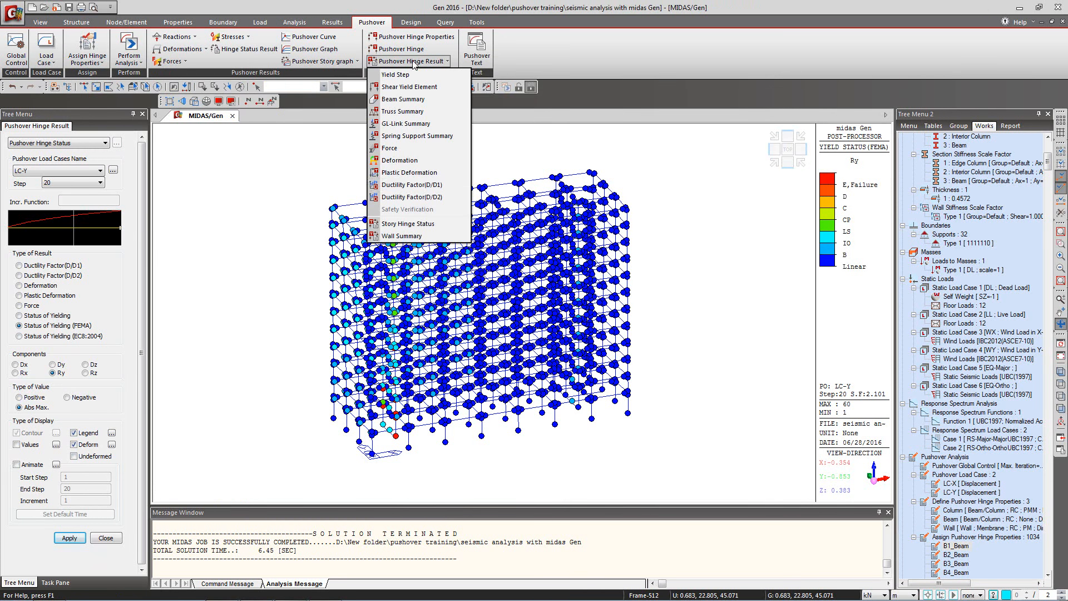
left_click(428, 236)
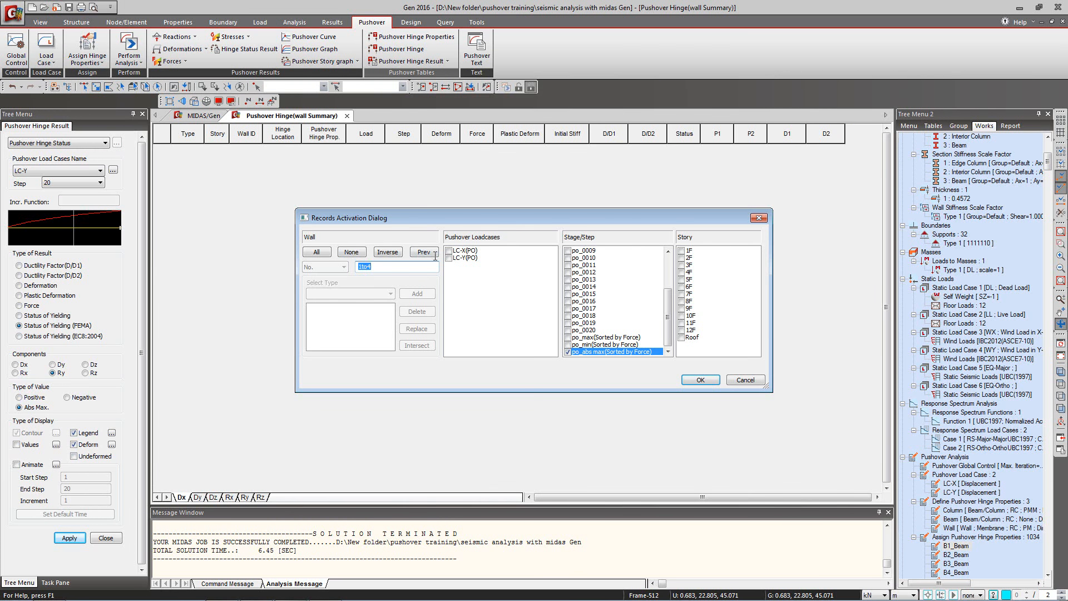
left_click(322, 252)
left_click(449, 251)
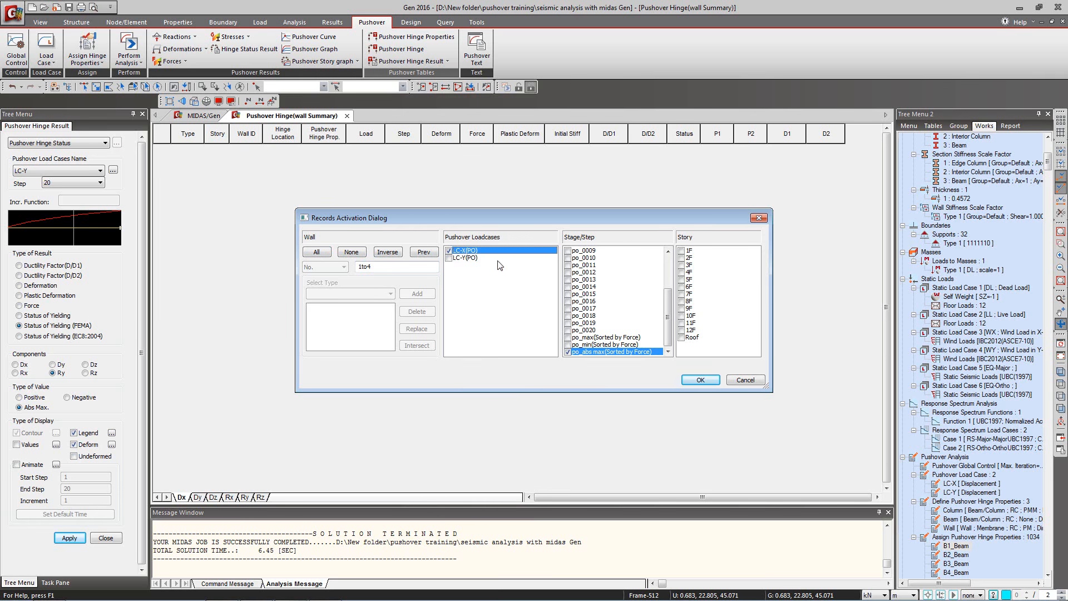
left_click_drag(693, 251, 679, 341)
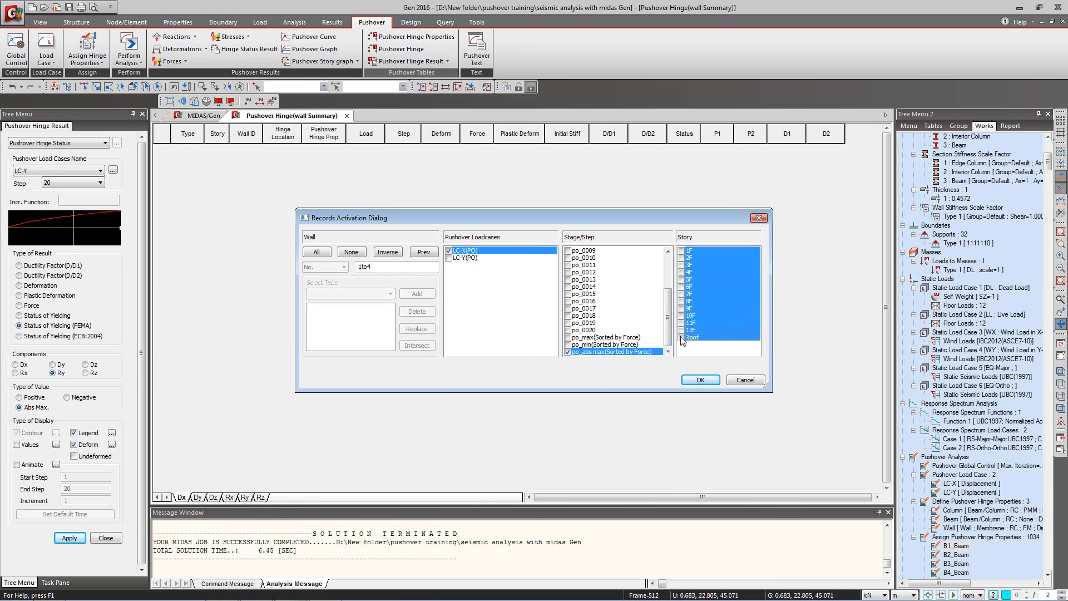
left_click(700, 377)
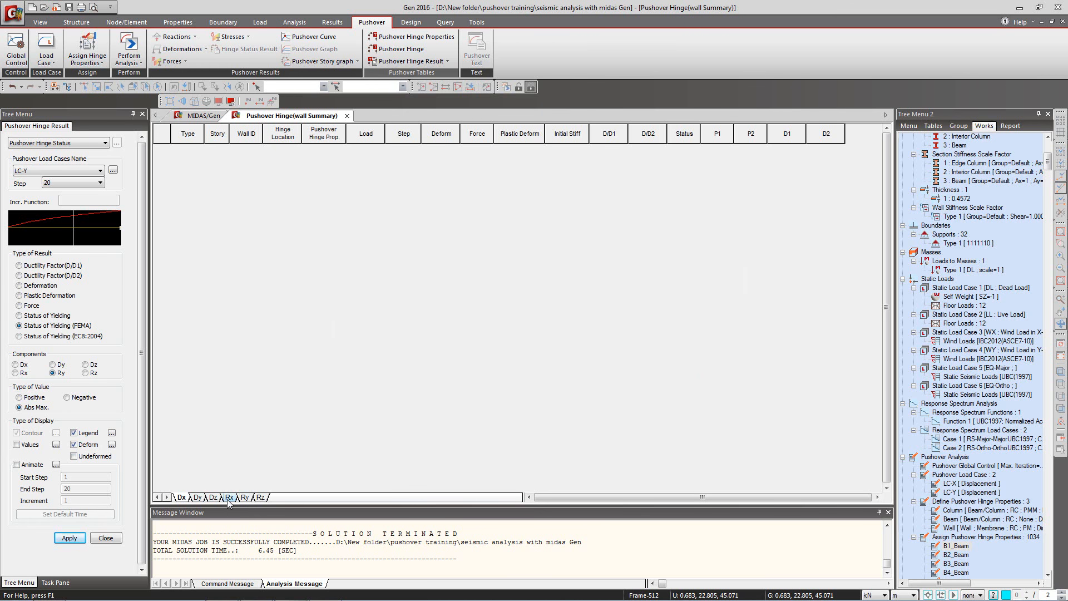
Step: Display the Ry component of the wall hinge summary and examine the story 10F wall rows under LC-X
left_click(243, 497)
left_click(260, 498)
left_click(247, 498)
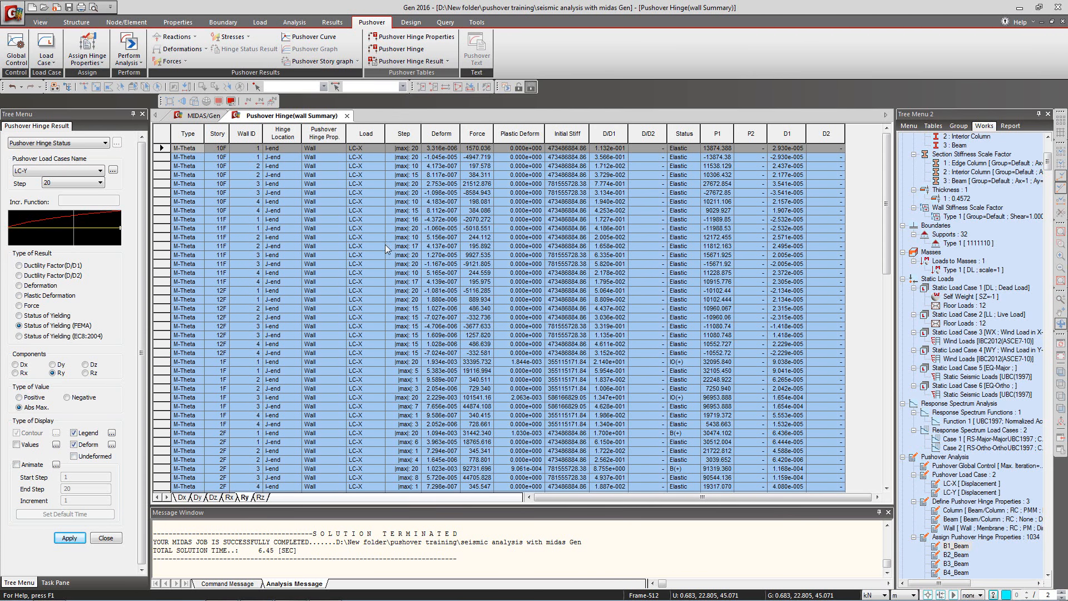
left_click(215, 158)
left_click(215, 167)
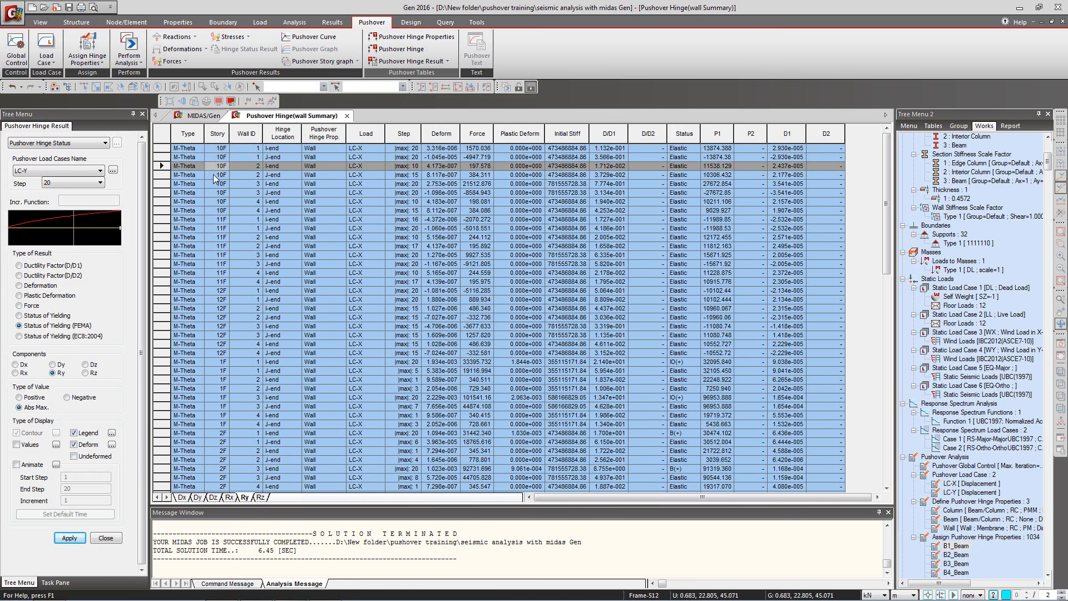
left_click(214, 174)
Step: Review the Ry wall hinge rows on stories 11F, 12F and 1F, ending at wall 3 on 1F
left_click(211, 228)
left_click(212, 246)
left_click(213, 264)
left_click(211, 299)
left_click(211, 326)
left_click(209, 371)
left_click(214, 397)
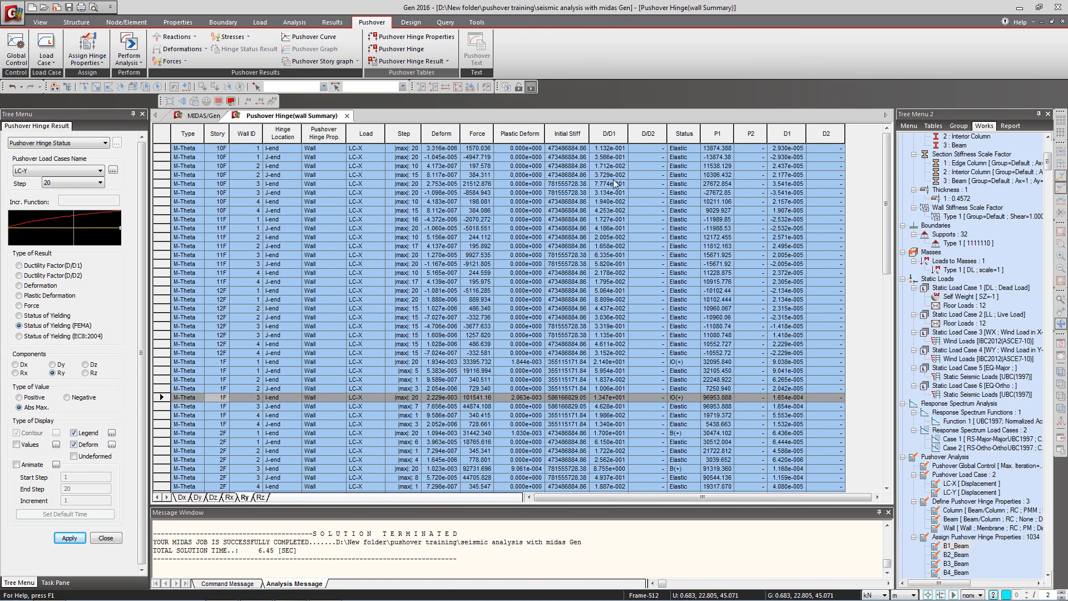
Step: Compare the Ry hinge status across the stories and highlight both wall 2 rows, I-end and J-end, on story 3F
scroll(674, 190, "down", 8)
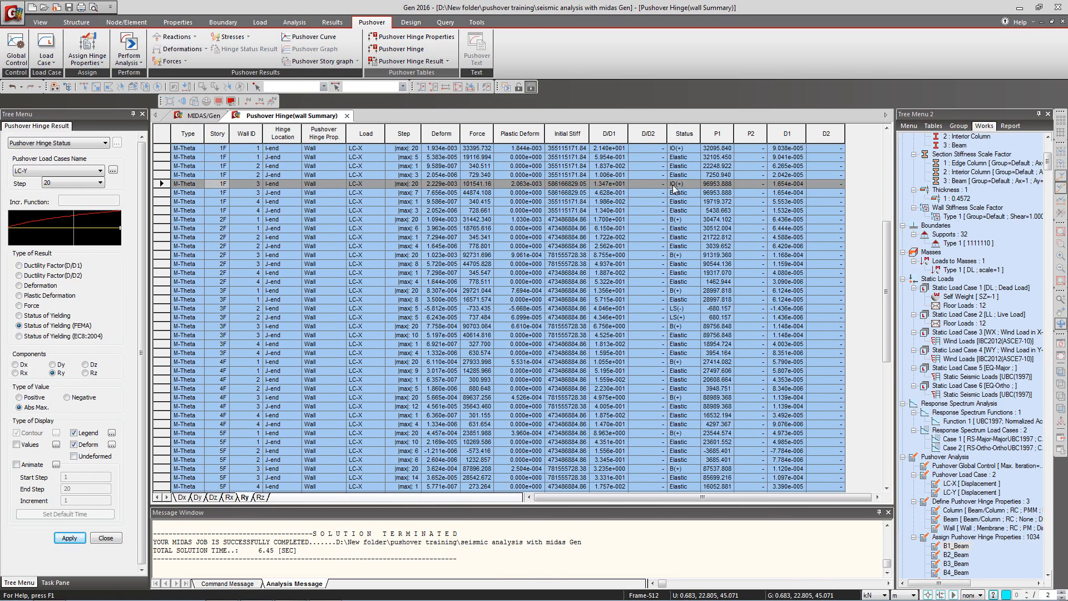
left_click(688, 309)
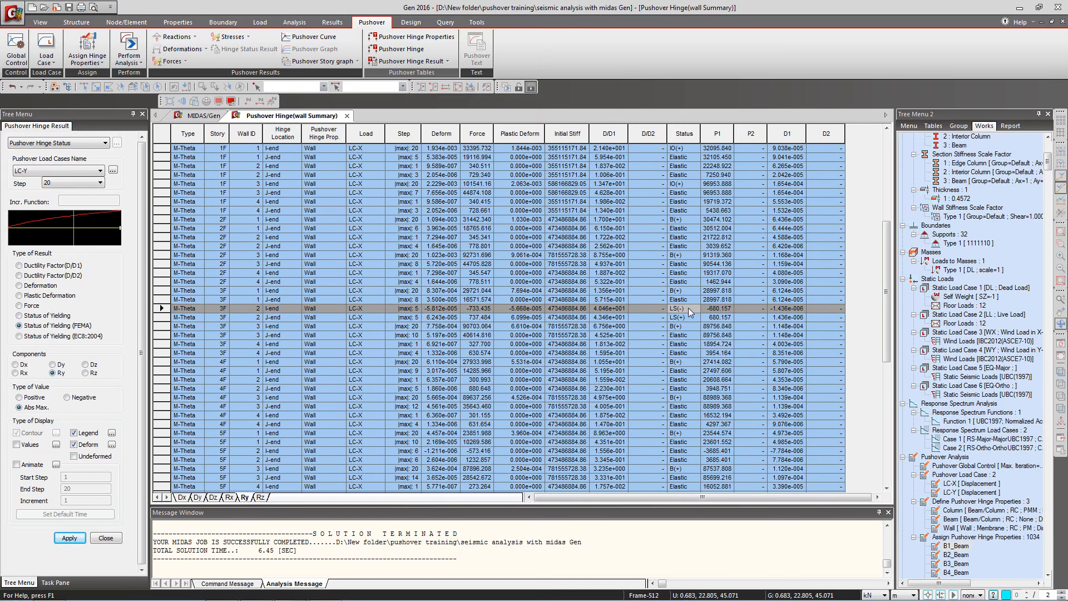
left_click(690, 318)
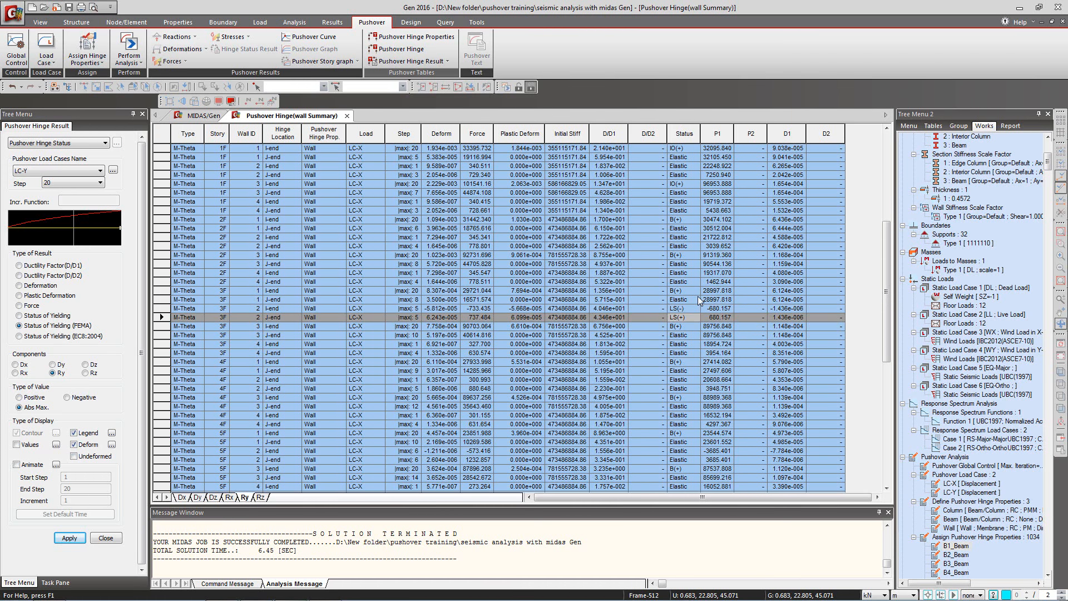
scroll(700, 301, "down", 11)
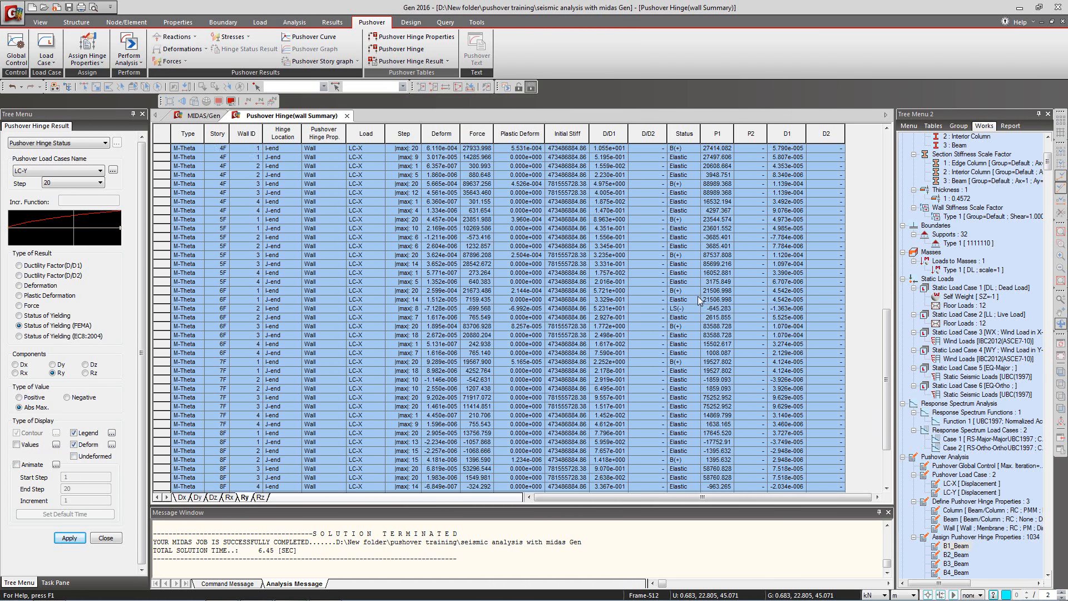
scroll(699, 301, "up", 12)
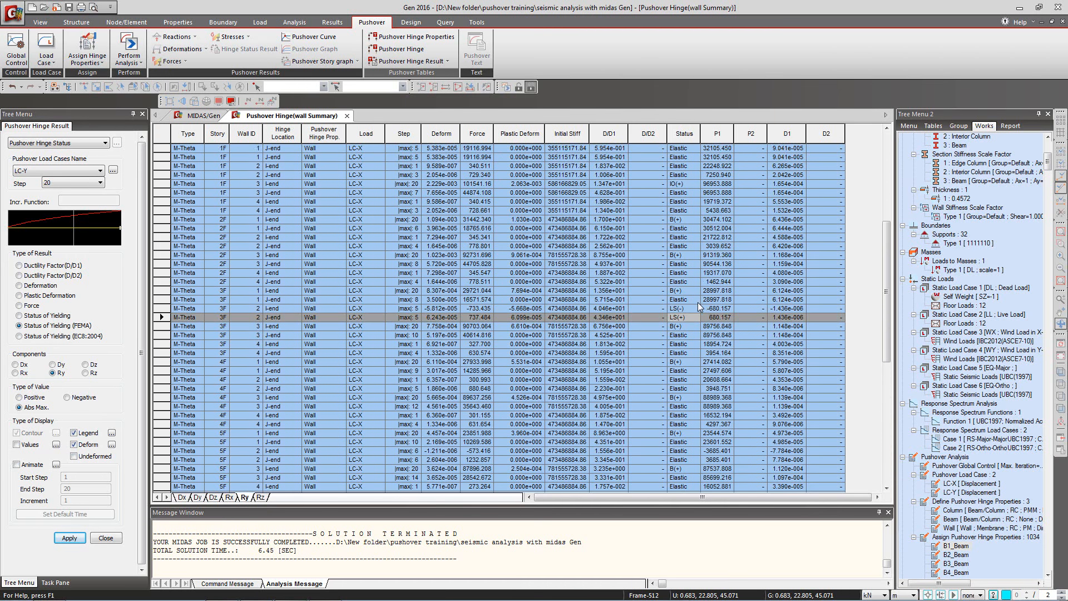
left_click(693, 211)
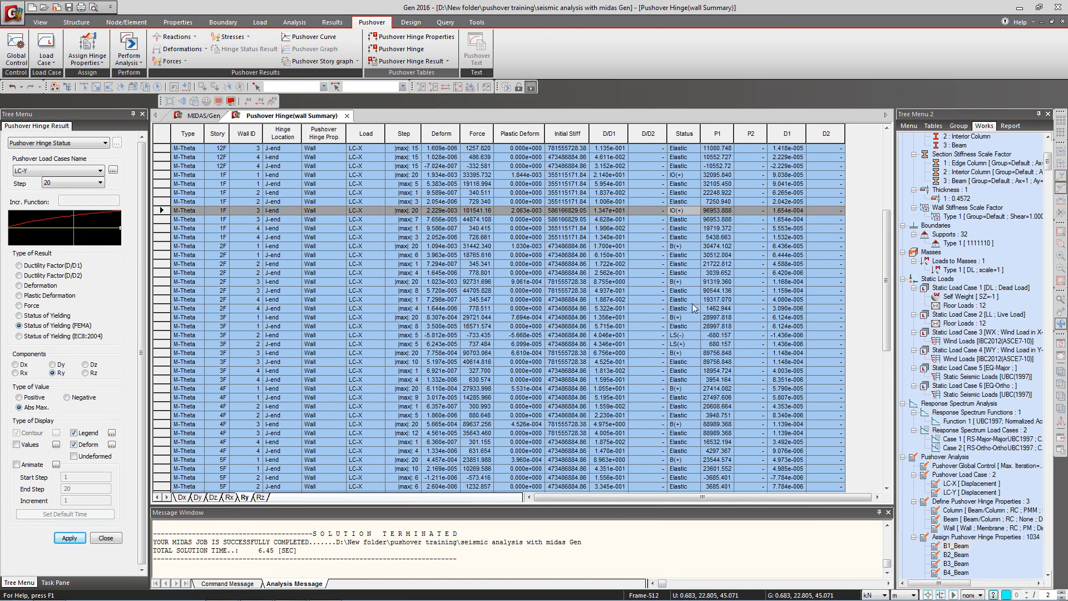
mouse_move(686, 338)
left_mouse_down()
mouse_move(589, 349)
mouse_move(203, 350)
left_mouse_up()
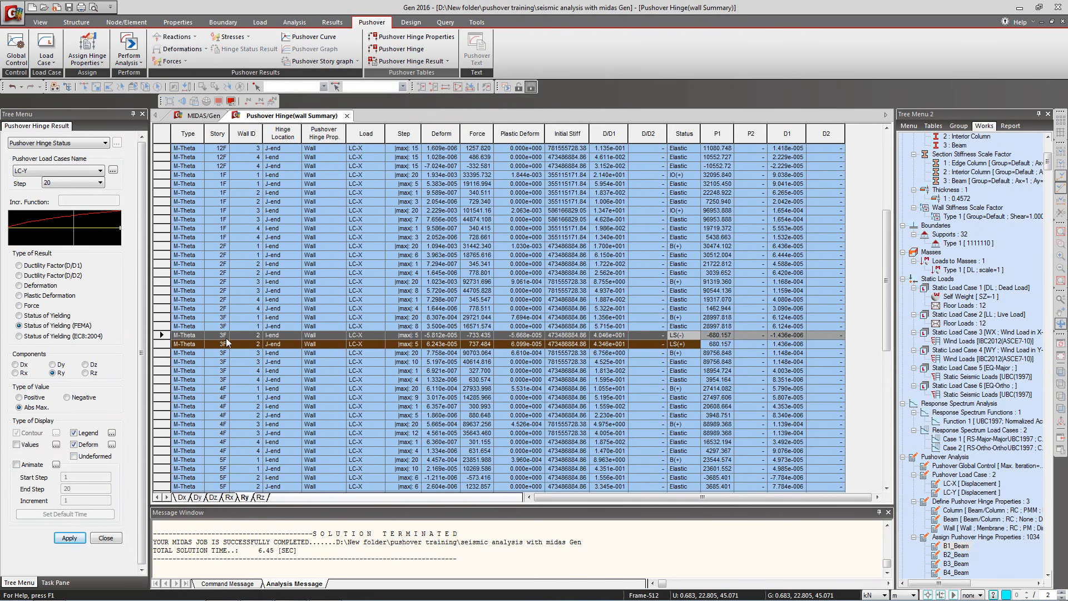
Step: Check the Ry yield status on the 3D model, then close the wall summary table
left_click(204, 116)
left_click_drag(584, 304, 559, 253)
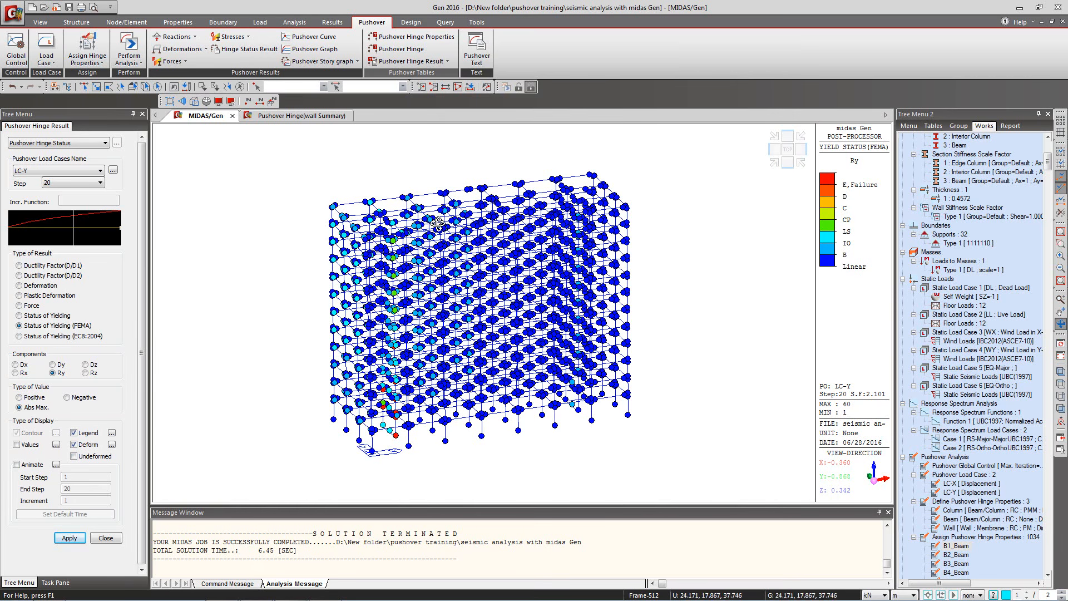
left_click(308, 115)
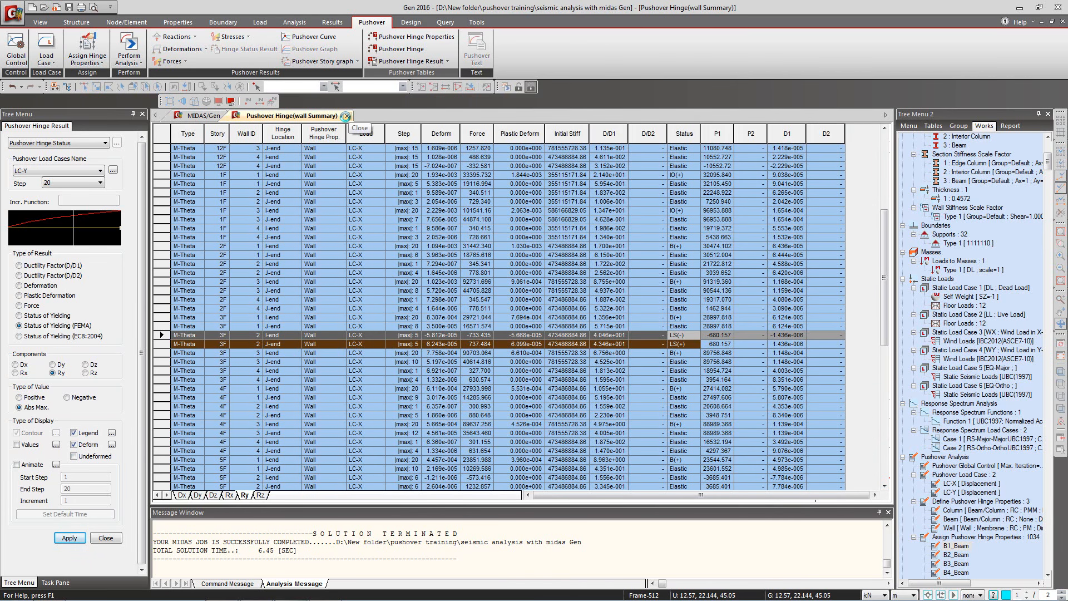
left_click(346, 116)
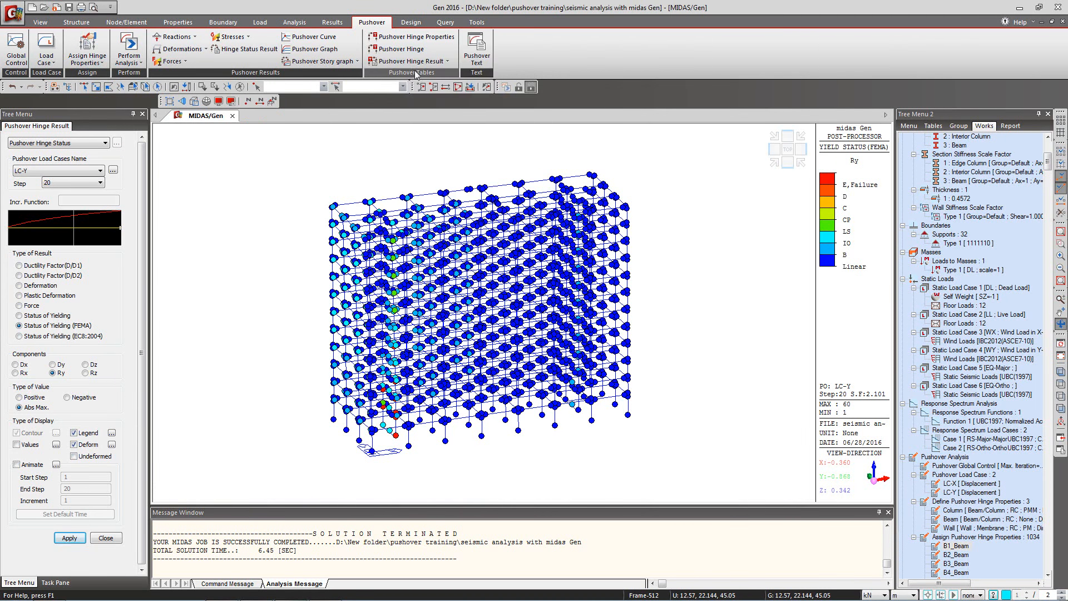
Step: Generate the Story Hinge Status table for load case LC-X with all pushover steps
left_click(433, 62)
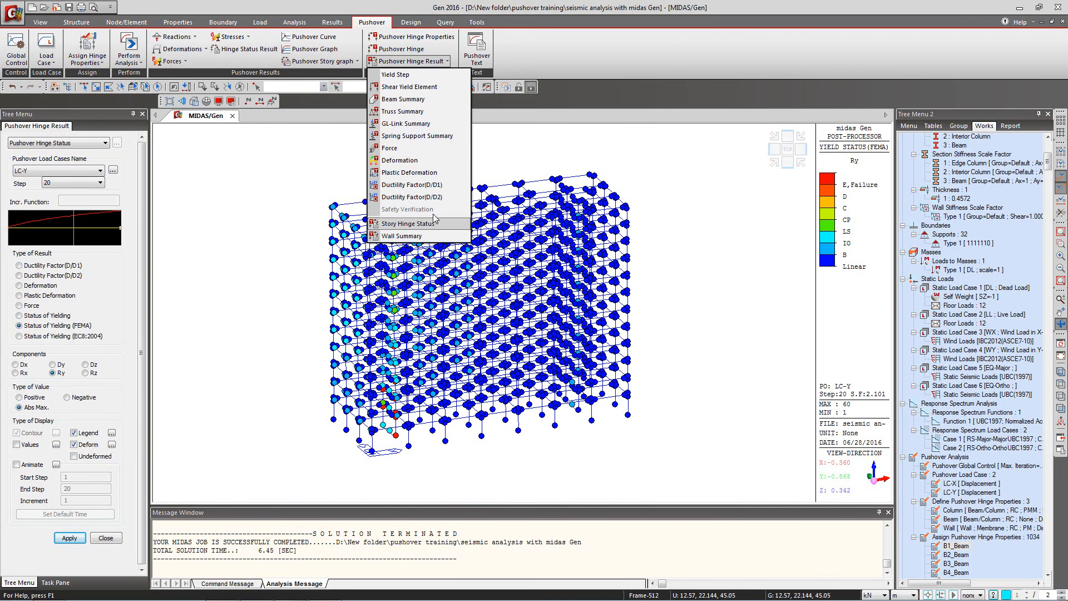
left_click(408, 223)
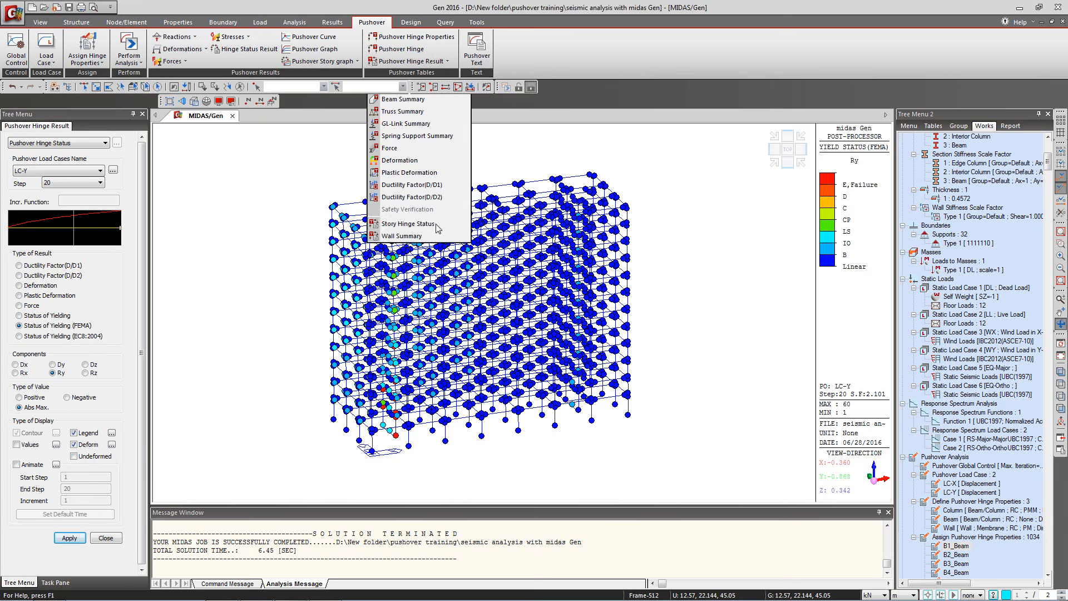
left_click(428, 251)
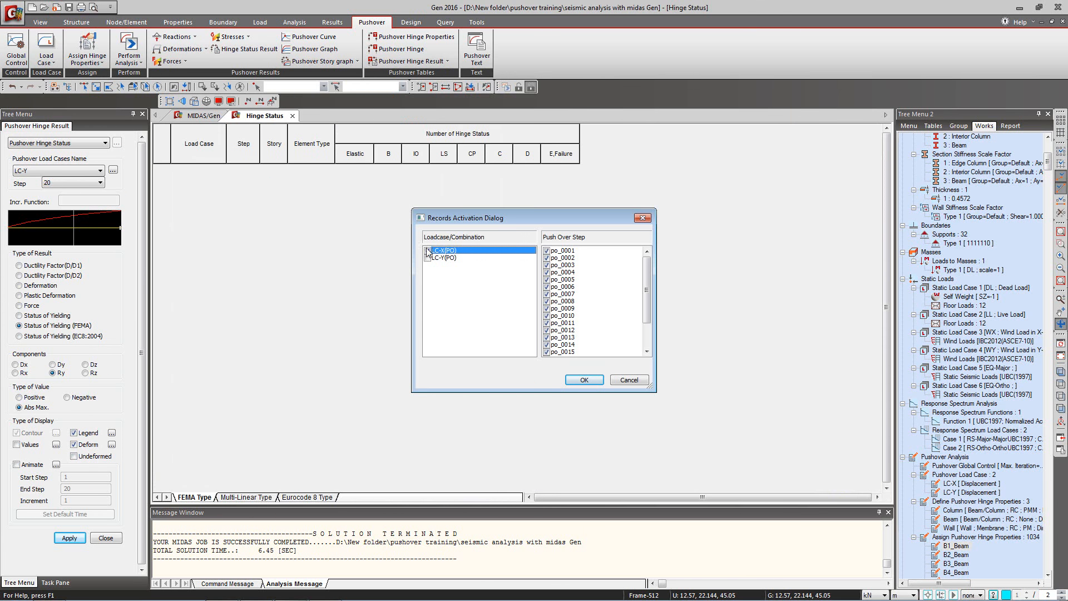
left_click(593, 381)
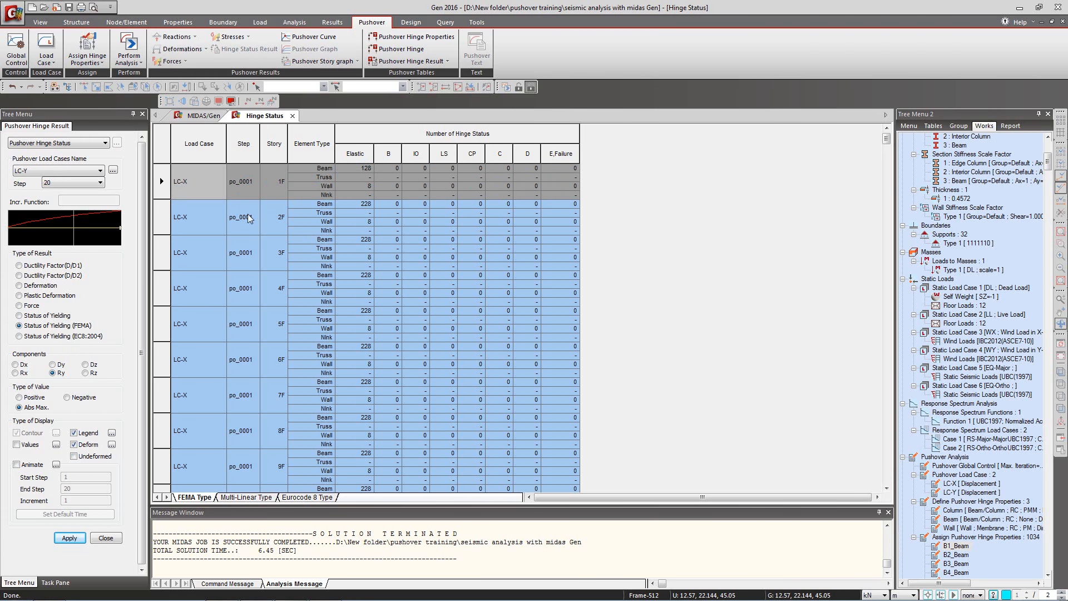
Step: Examine the Roof story's load case, step and elastic beam hinge count at the last LC-X step, po_0020
scroll(248, 225, "down", 8)
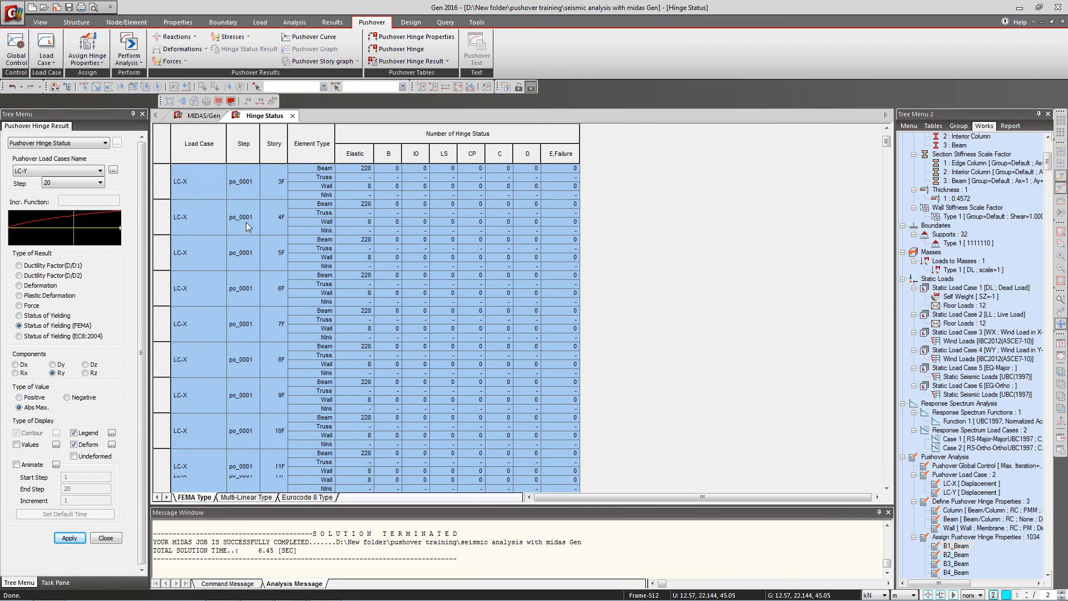
scroll(247, 224, "down", 12)
left_click_drag(887, 159, 909, 487)
left_click(246, 453)
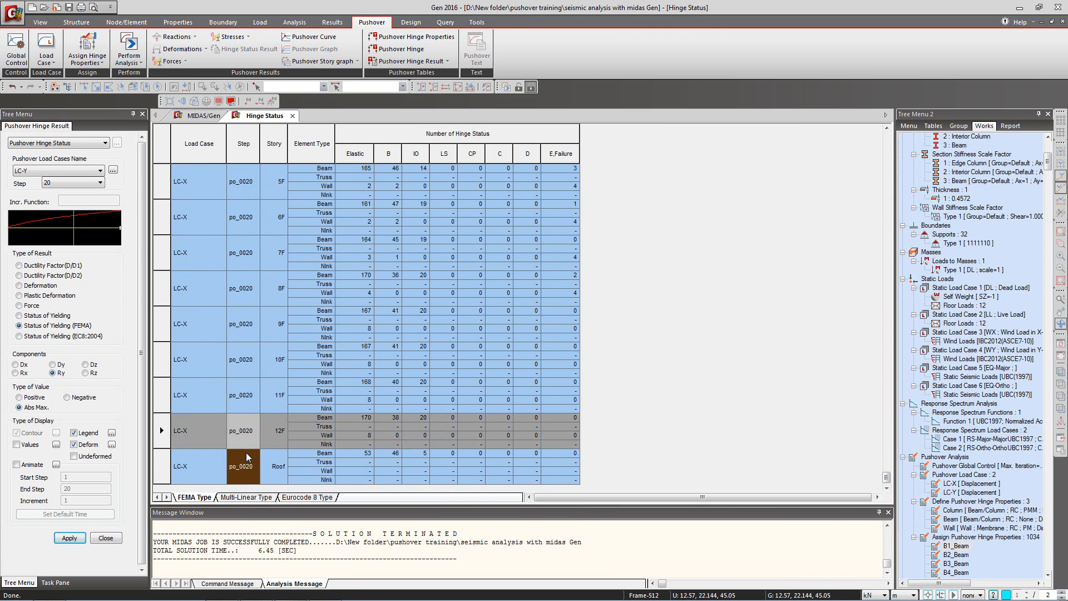
left_click(195, 456)
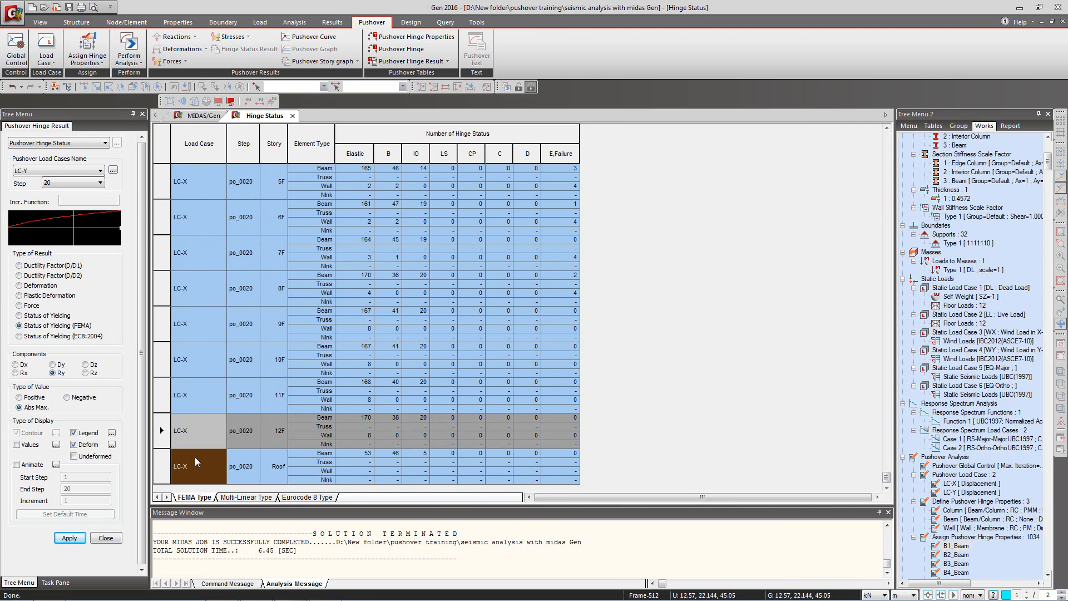
left_click(277, 459)
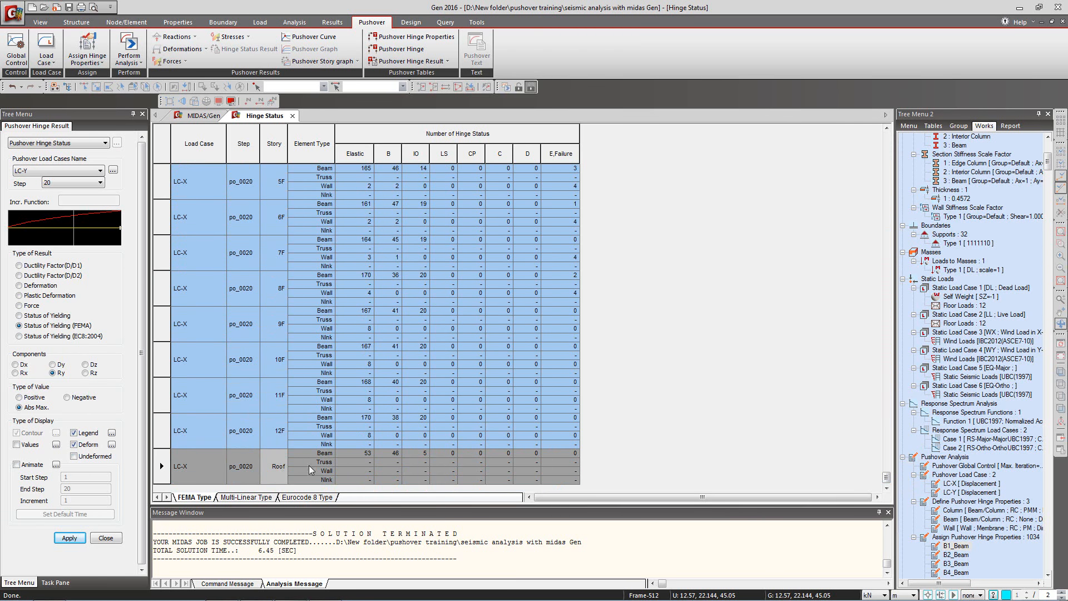
left_click(352, 452)
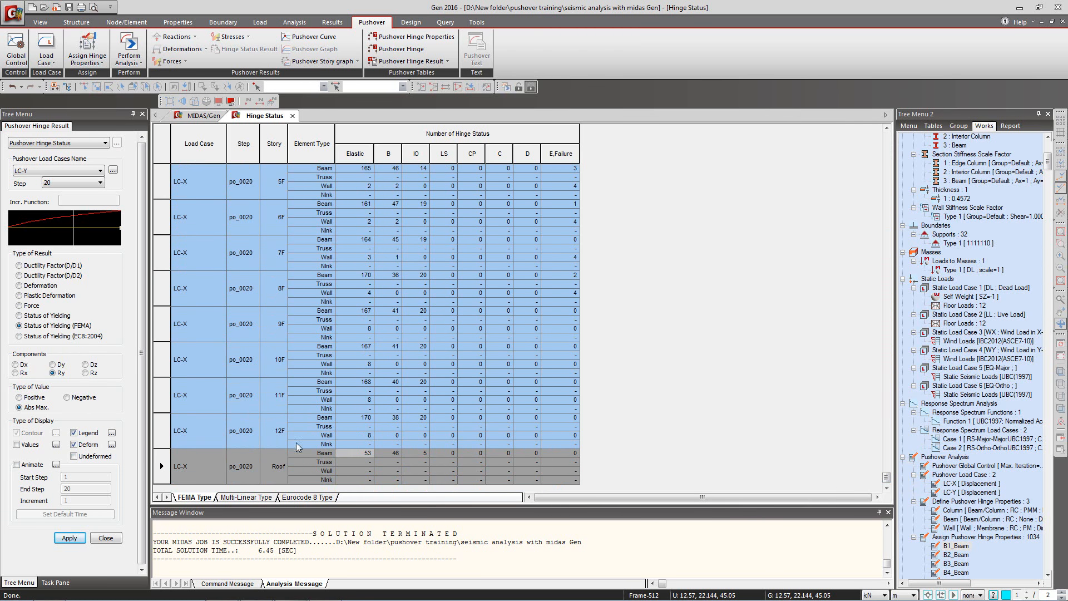
Step: Examine the beam hinge counts in the Elastic, B and IO states and the elastic wall count on story 12F at po_0020
left_click(278, 433)
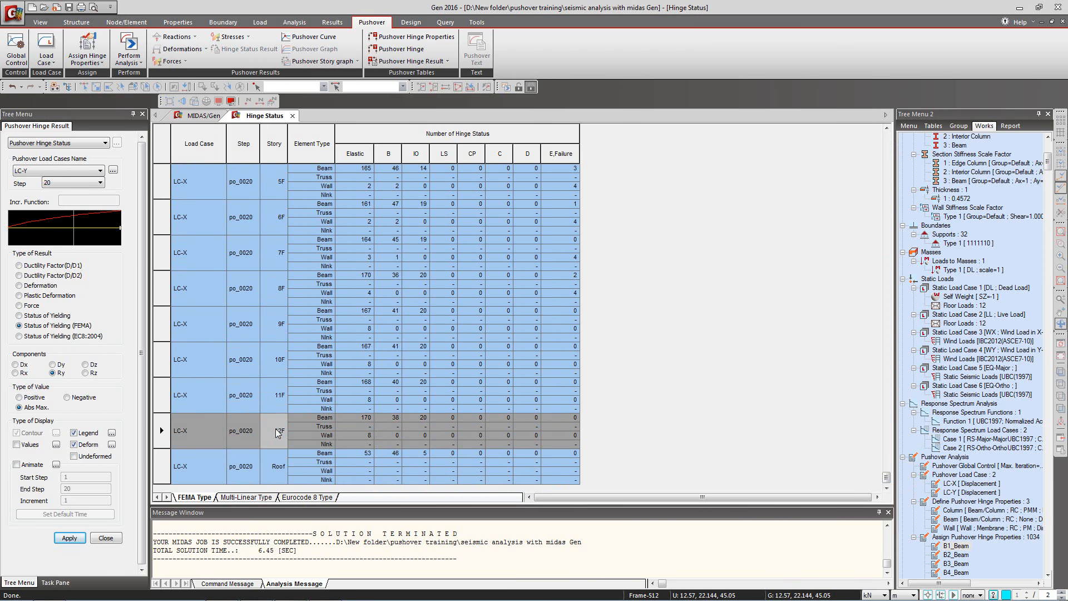
left_click(358, 416)
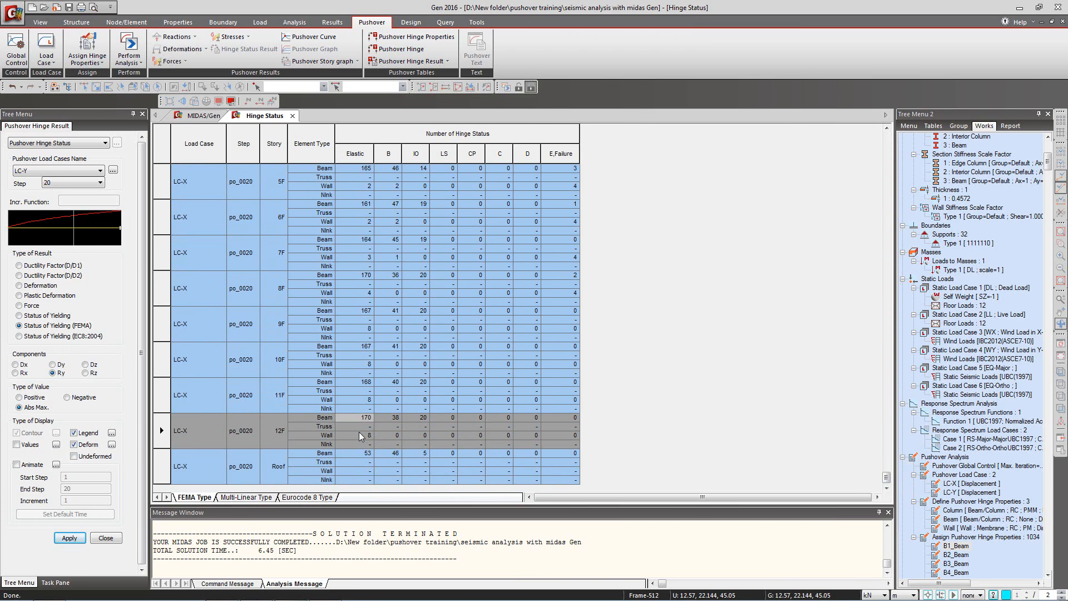
left_click(359, 435)
left_click(357, 419)
left_click(390, 419)
left_click(422, 419)
left_click(359, 435)
Step: Examine the elastic and failure hinge counts of the walls on story 8F at step po_0020
scroll(359, 433, "up", 3)
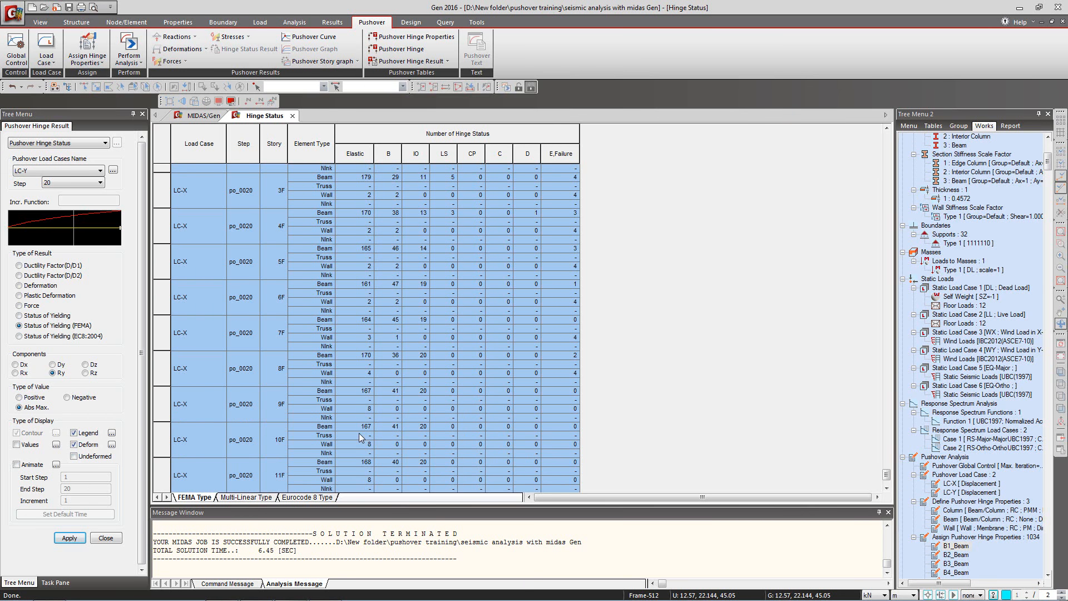
scroll(359, 432, "down", 1)
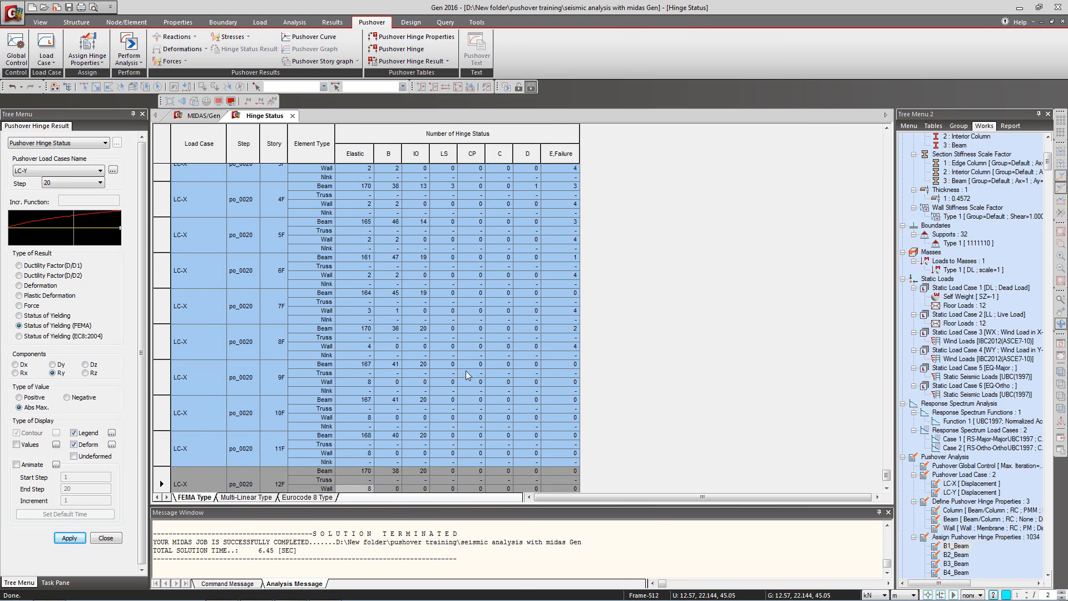
left_click(338, 332)
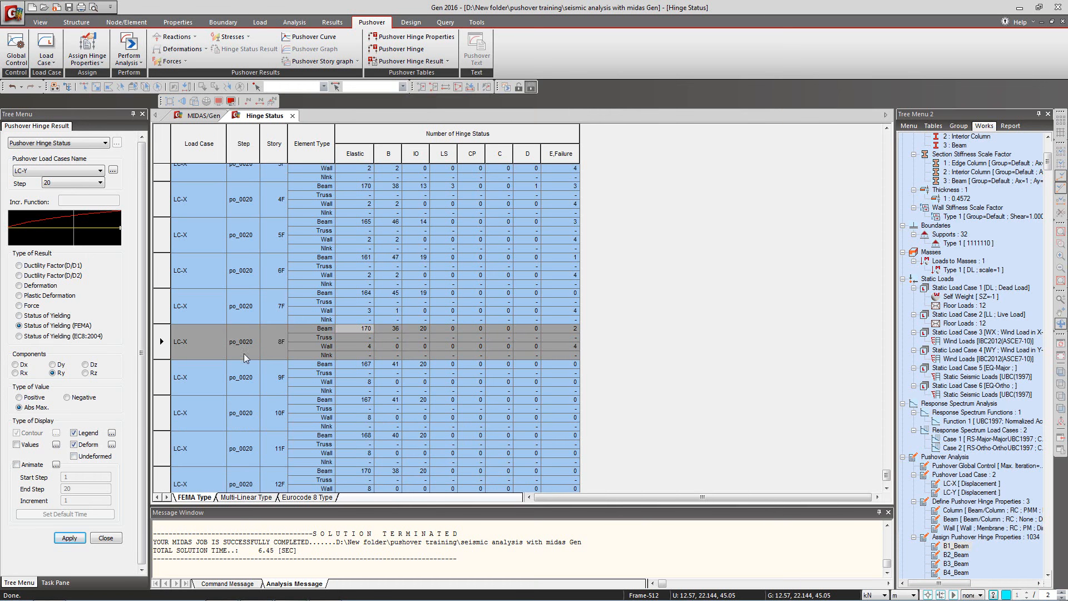
left_click(281, 349)
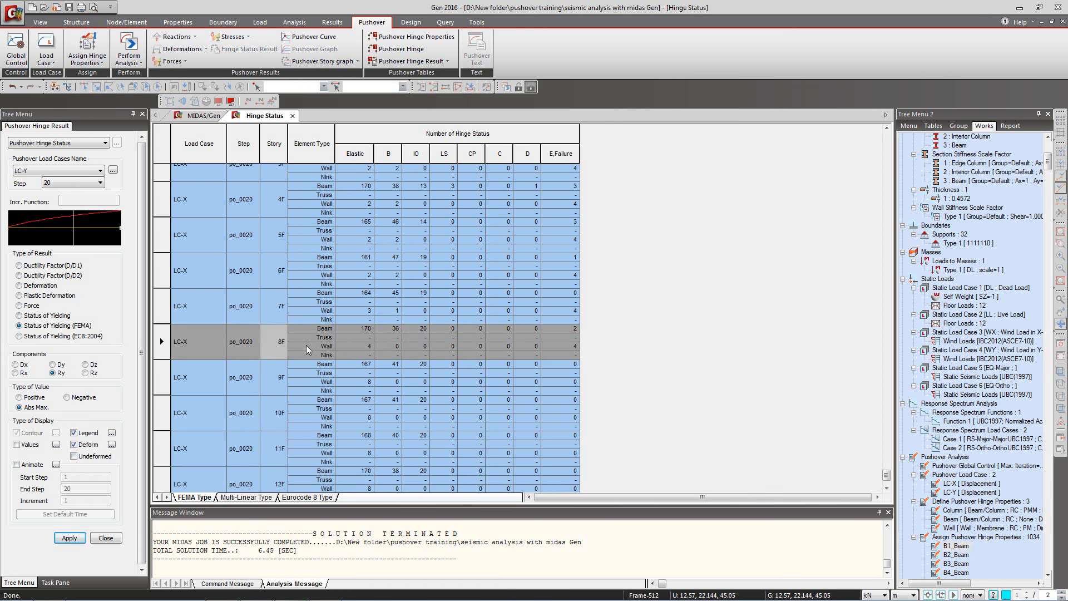
left_click(359, 345)
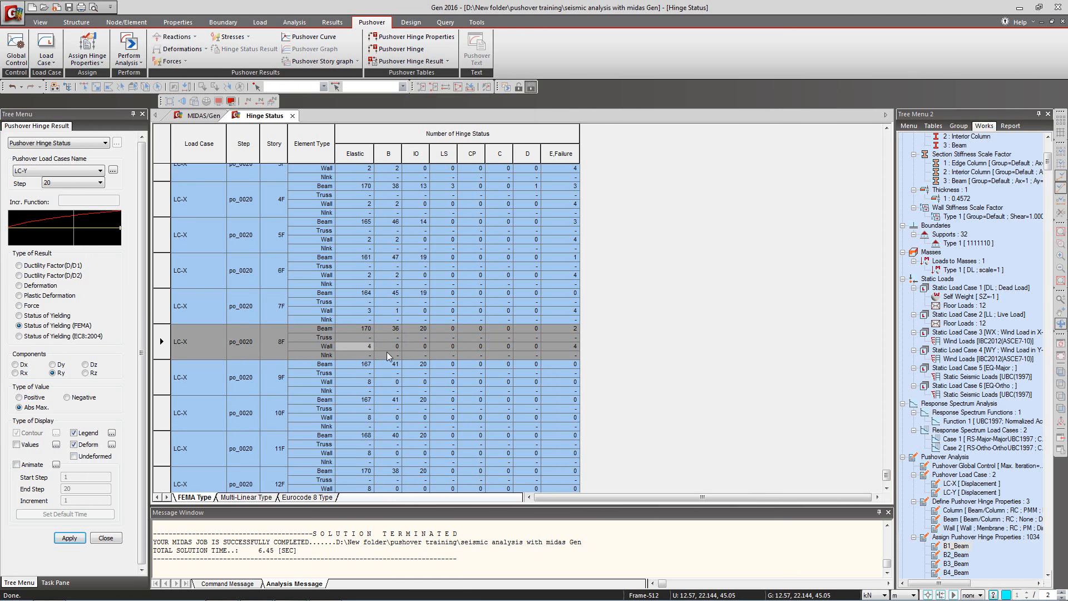
left_click(565, 346)
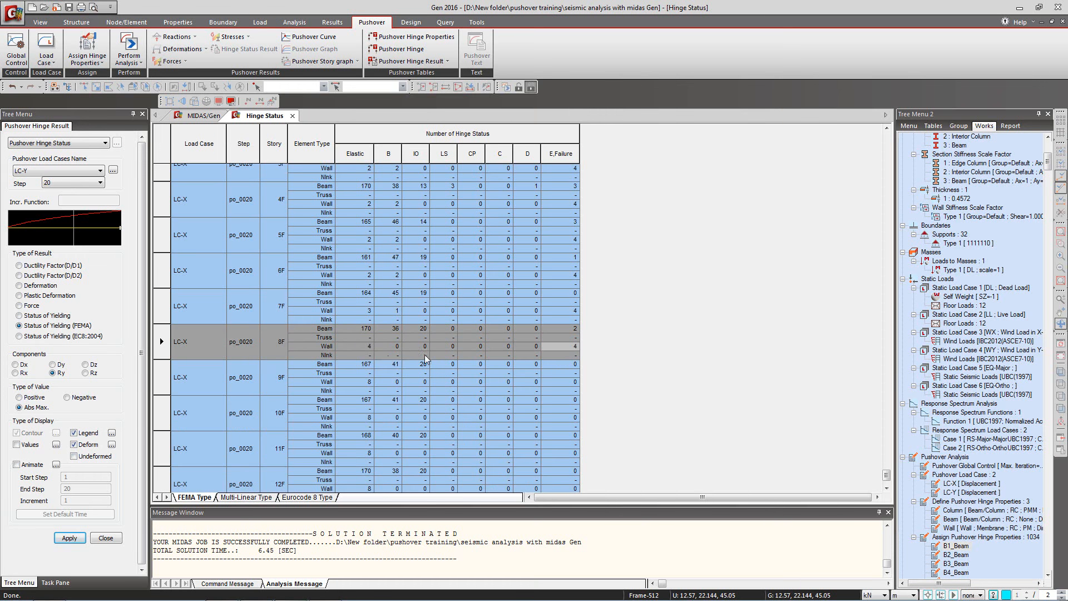
Step: Examine the 1F wall hinge counts in the Elastic, IO and E,Failure states at po_0019 and compare them with po_0018
scroll(376, 355, "up", 11)
scroll(375, 355, "up", 16)
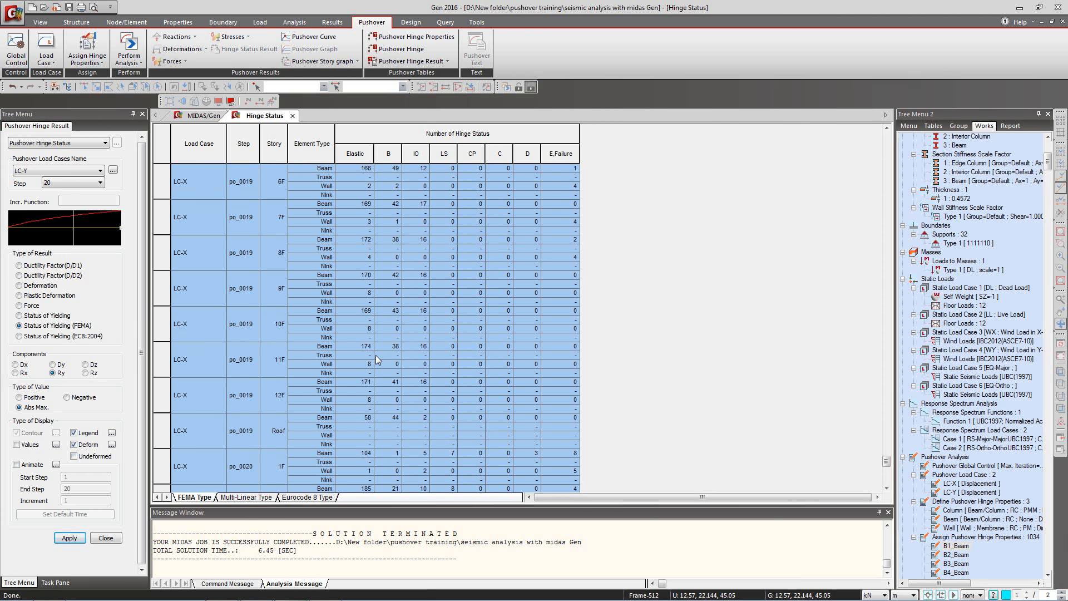
scroll(375, 355, "down", 2)
left_click(240, 328)
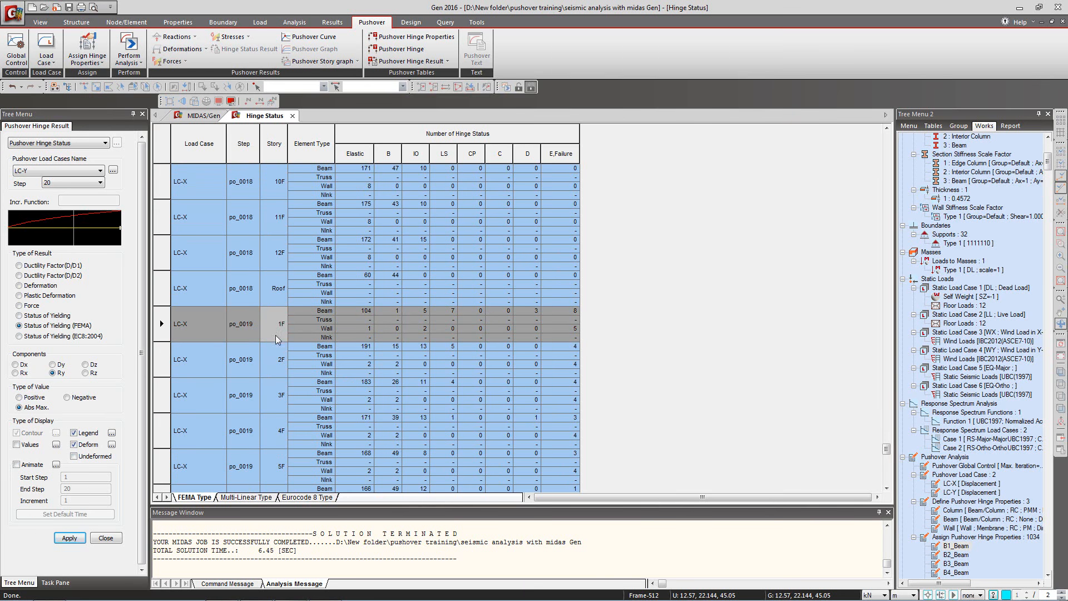
left_click(240, 327)
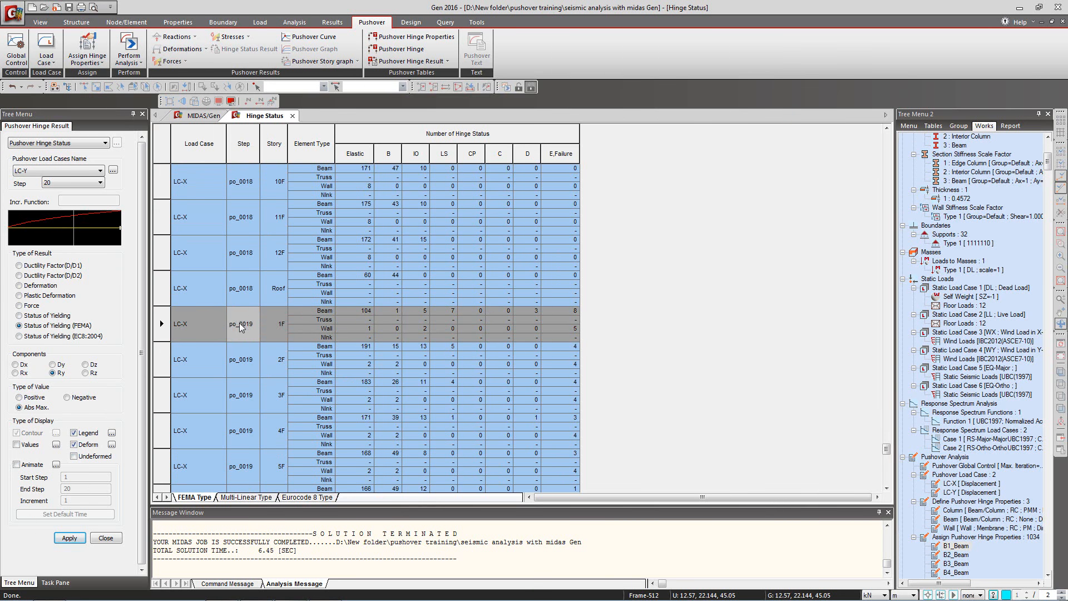
left_click(355, 329)
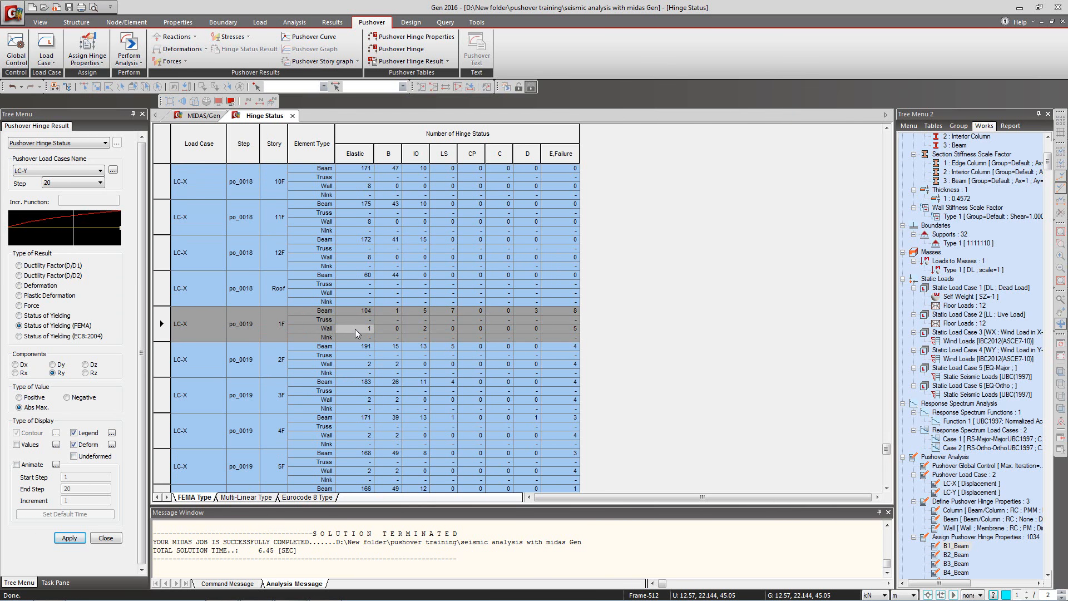
left_click(421, 329)
left_click(570, 329)
scroll(264, 337, "up", 6)
scroll(264, 337, "up", 1)
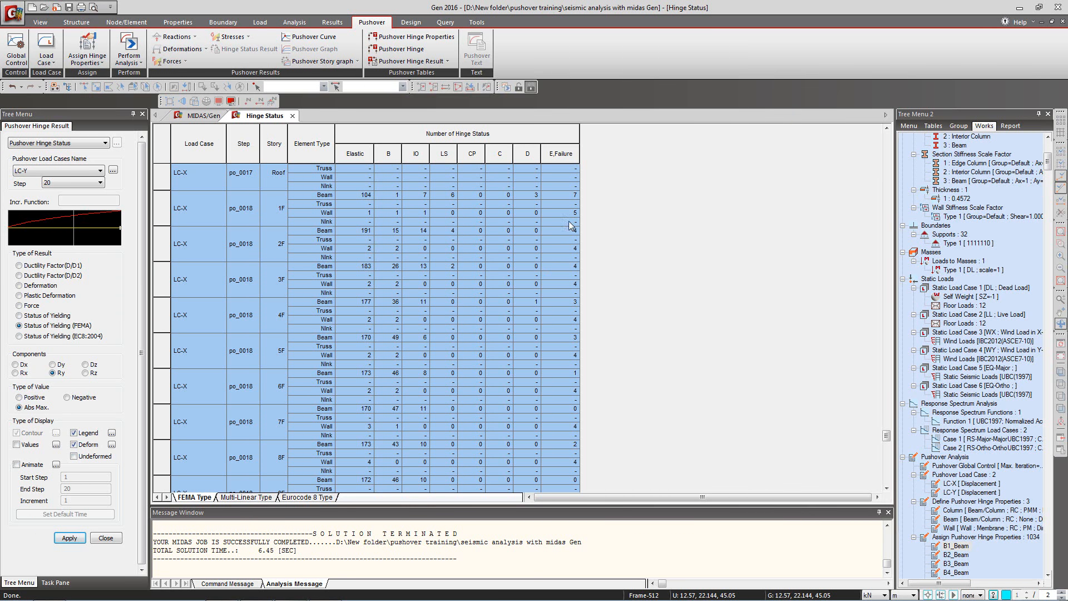
scroll(453, 313, "down", 7)
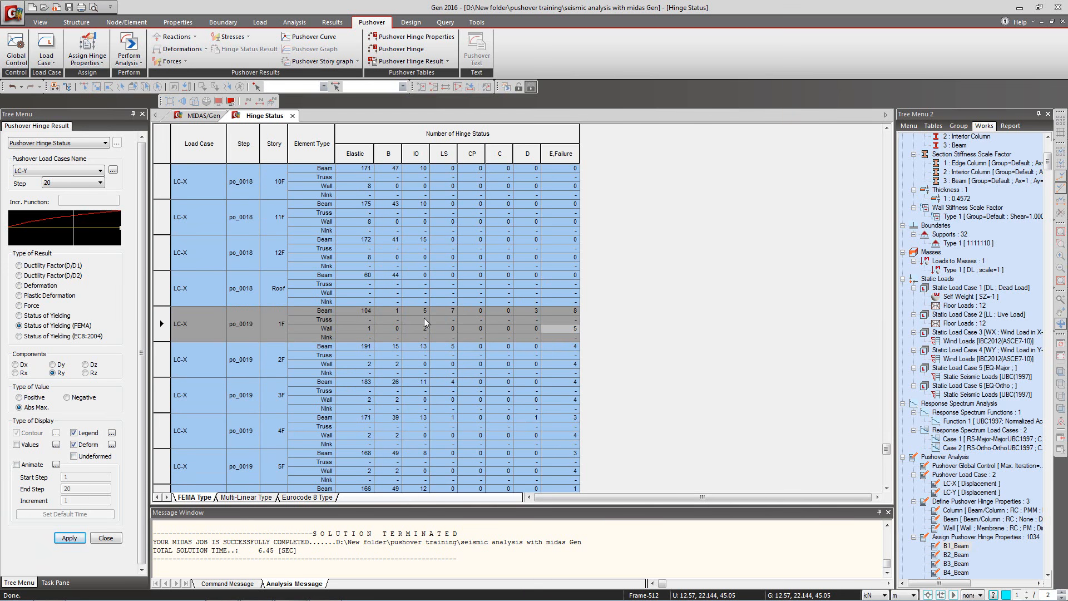
Step: Check the LS hinge counts, including the 1F beams at po_0019, and close the story hinge status table
left_click(419, 157)
left_click(443, 157)
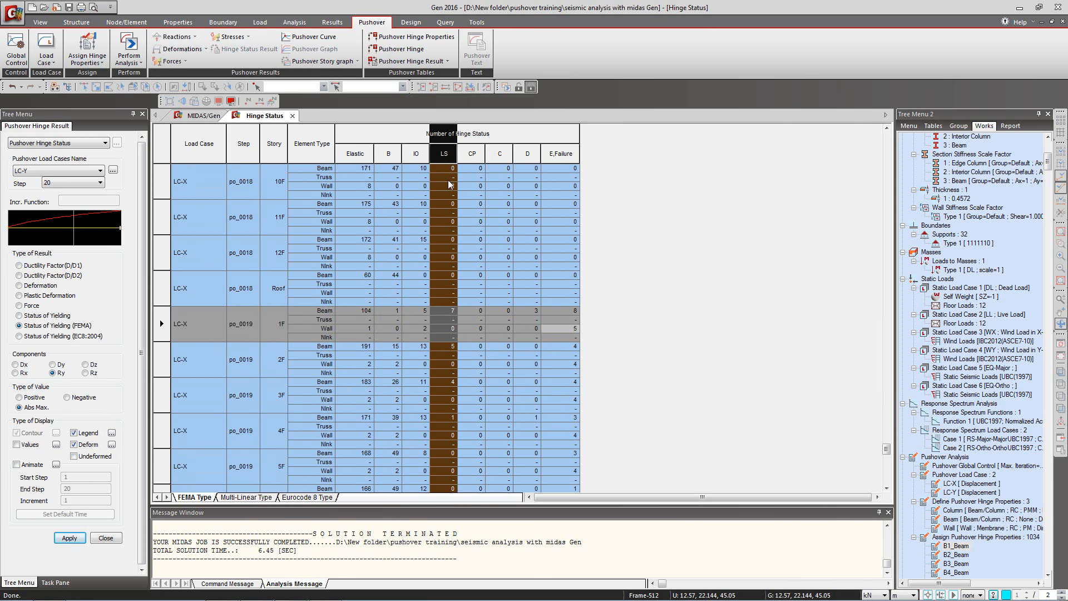
left_click(438, 309)
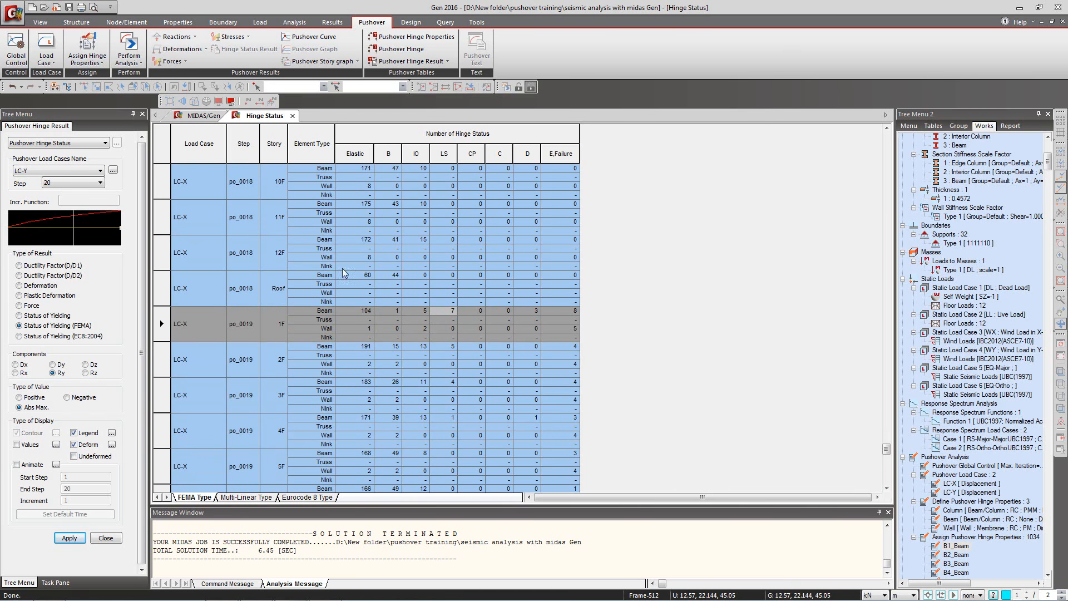
left_click(292, 116)
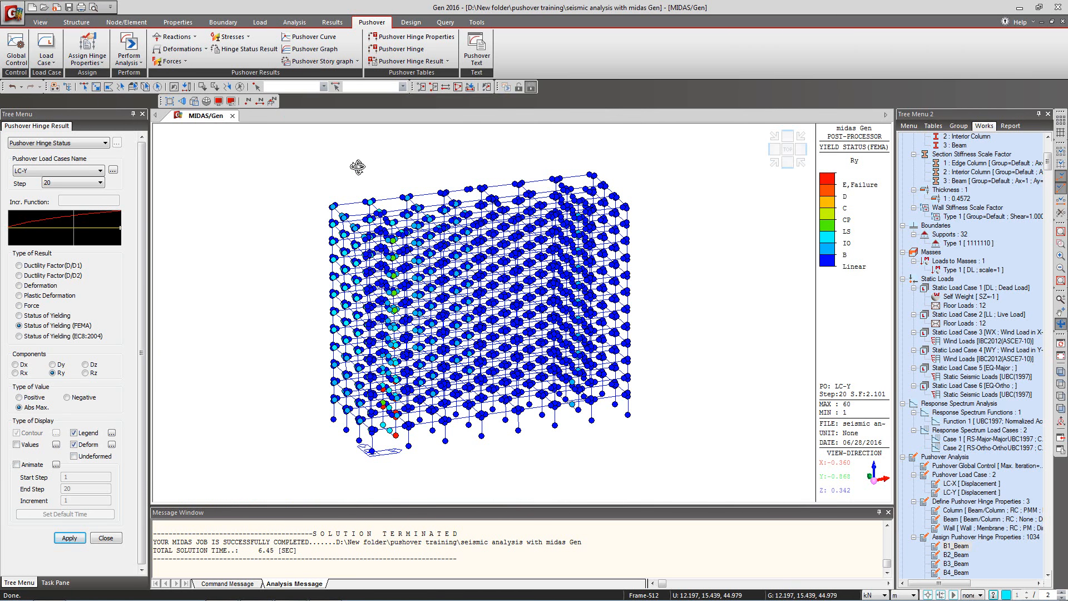
mouse_move(785, 586)
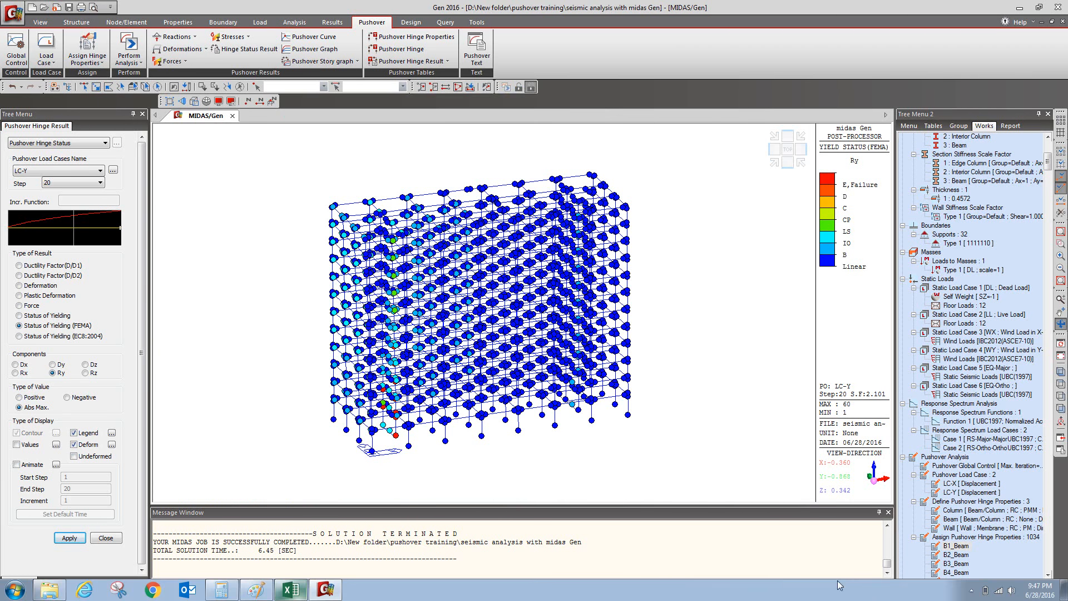